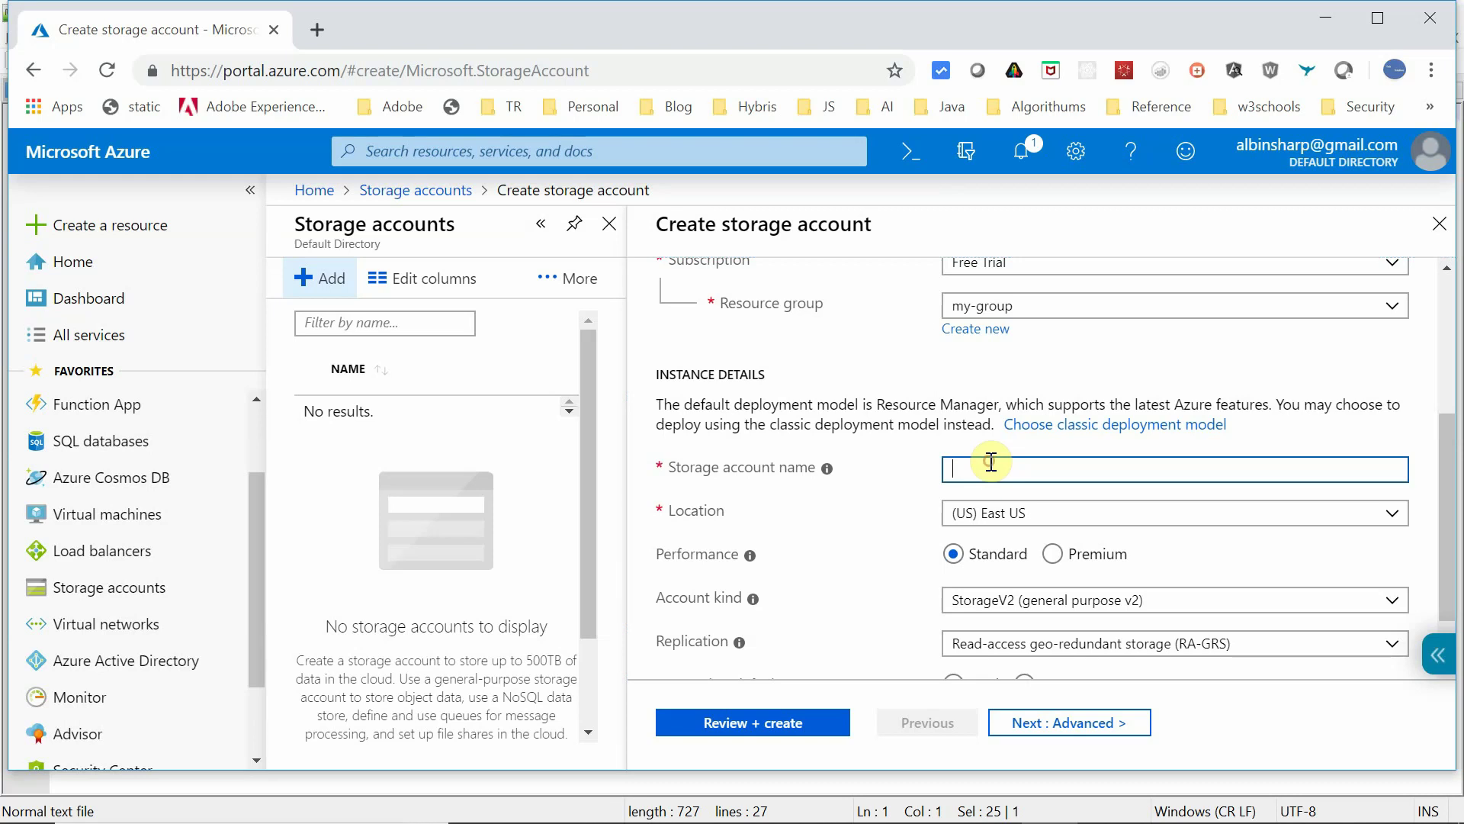
Step: Name the StorageV2 RA-GRS account aemrepository with Hot access tier and create it
type("aemrepository")
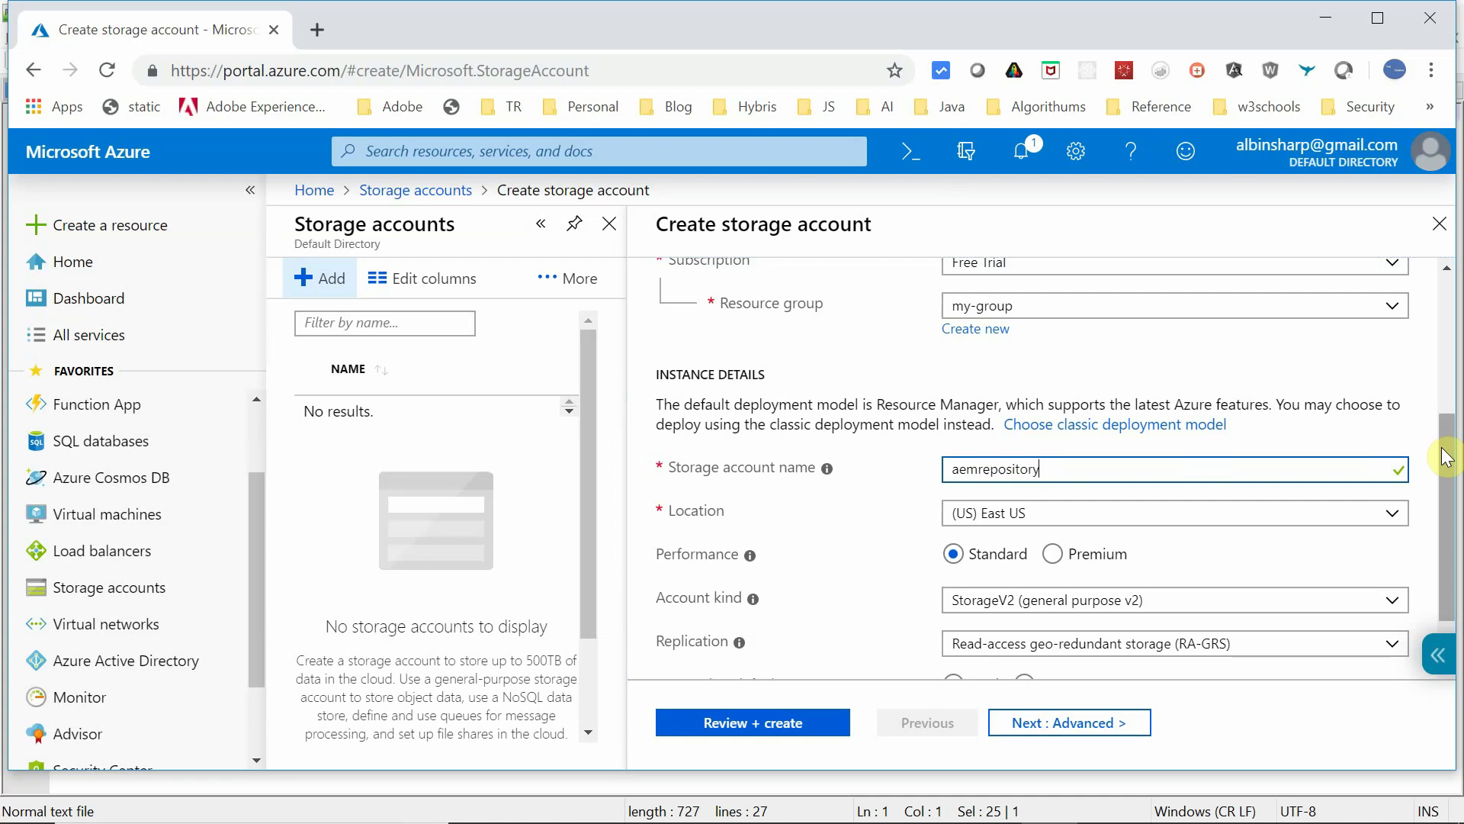
left_click_drag(1446, 458, 1446, 496)
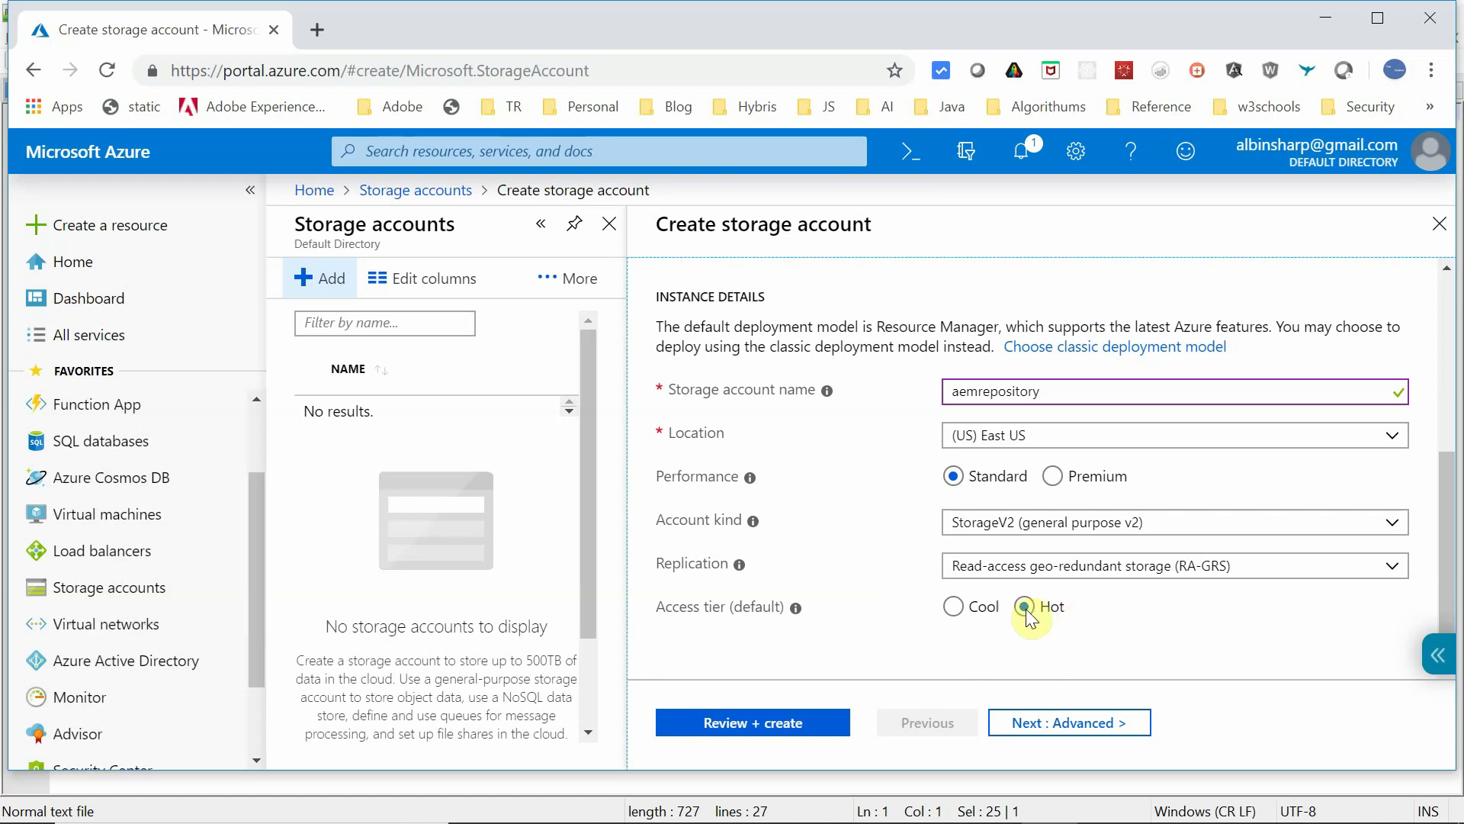
left_click(1060, 721)
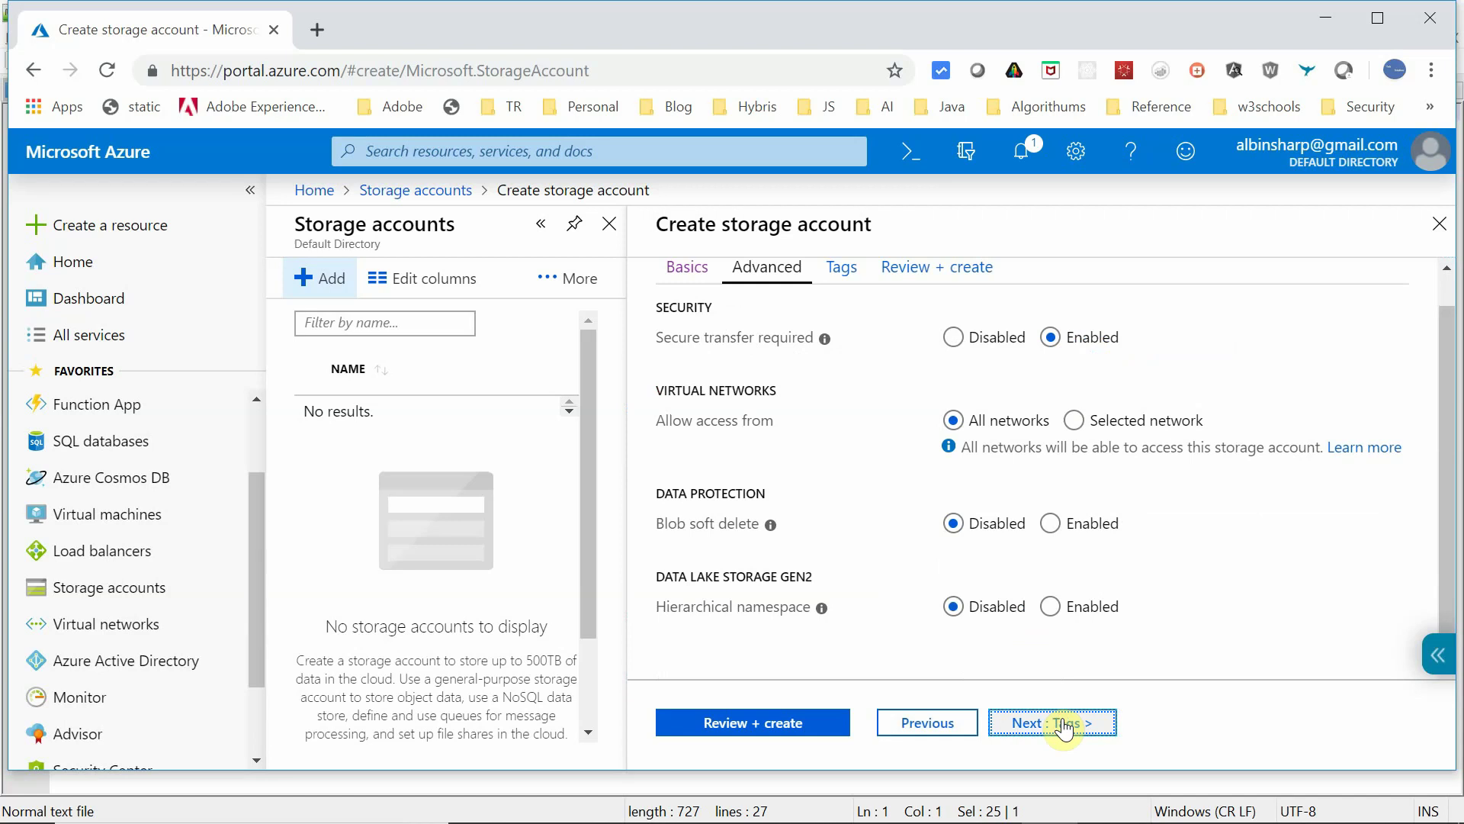
left_click(1065, 727)
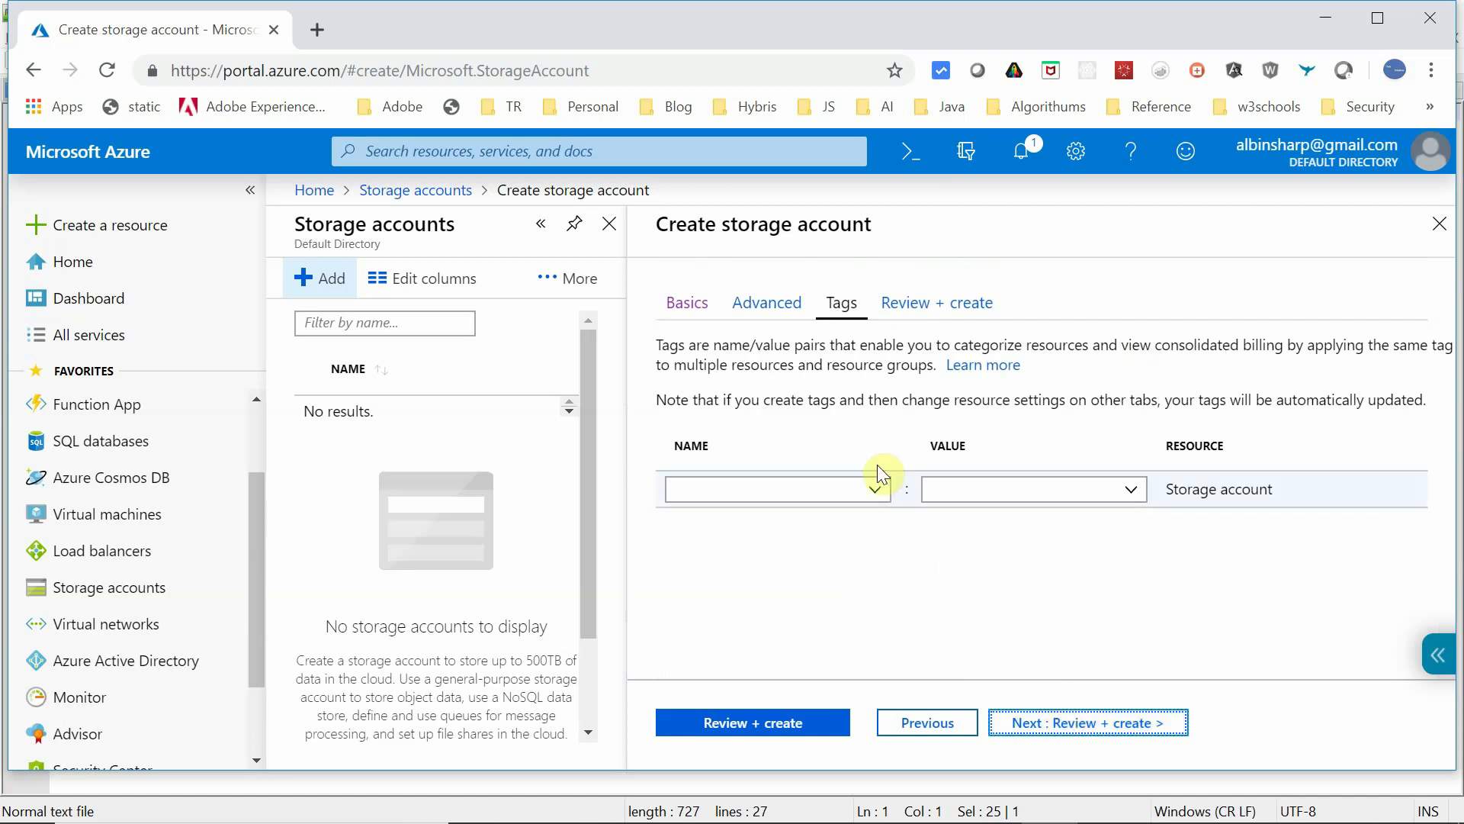
left_click(1132, 725)
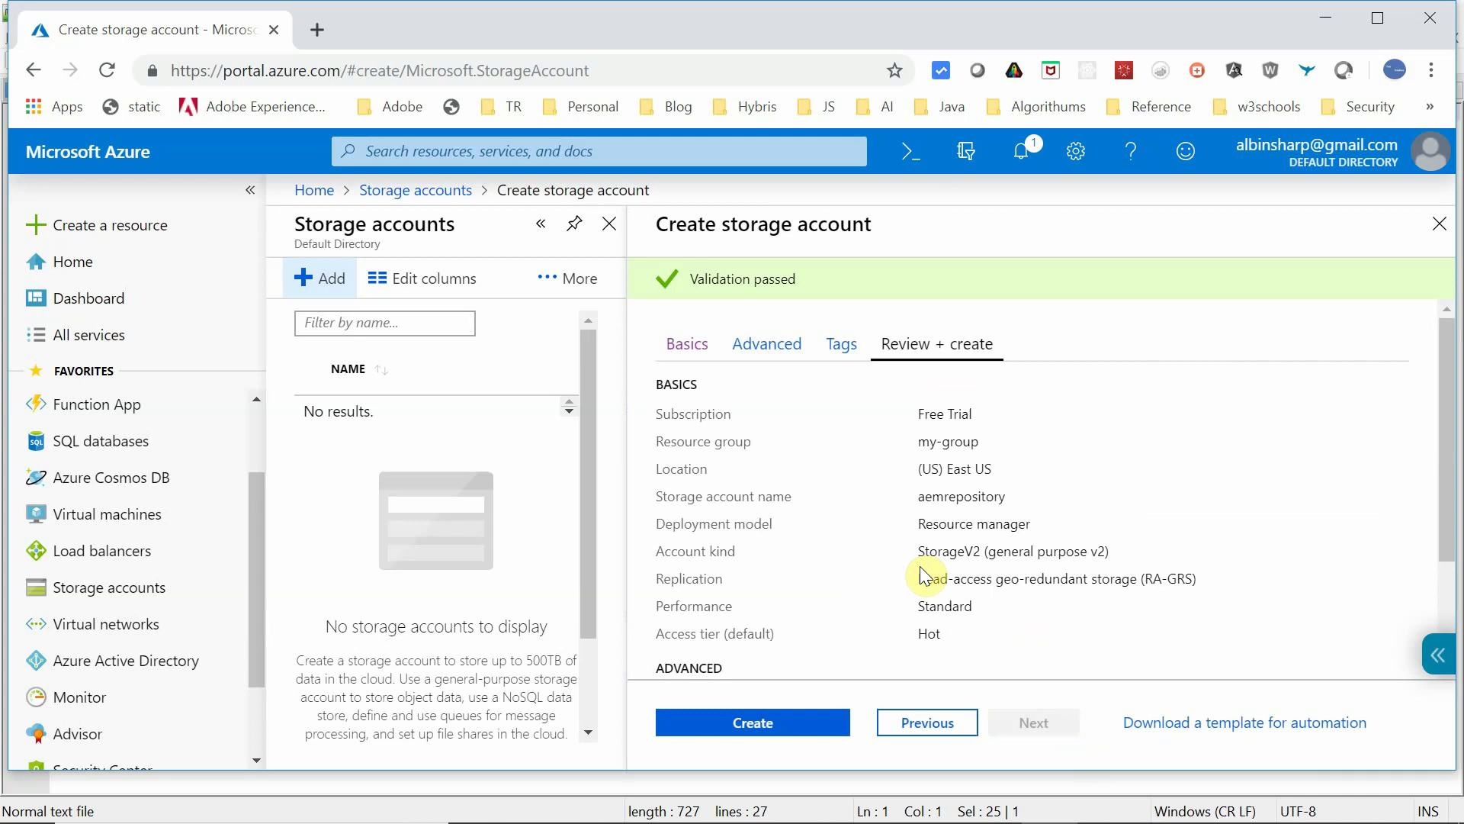
left_click(720, 727)
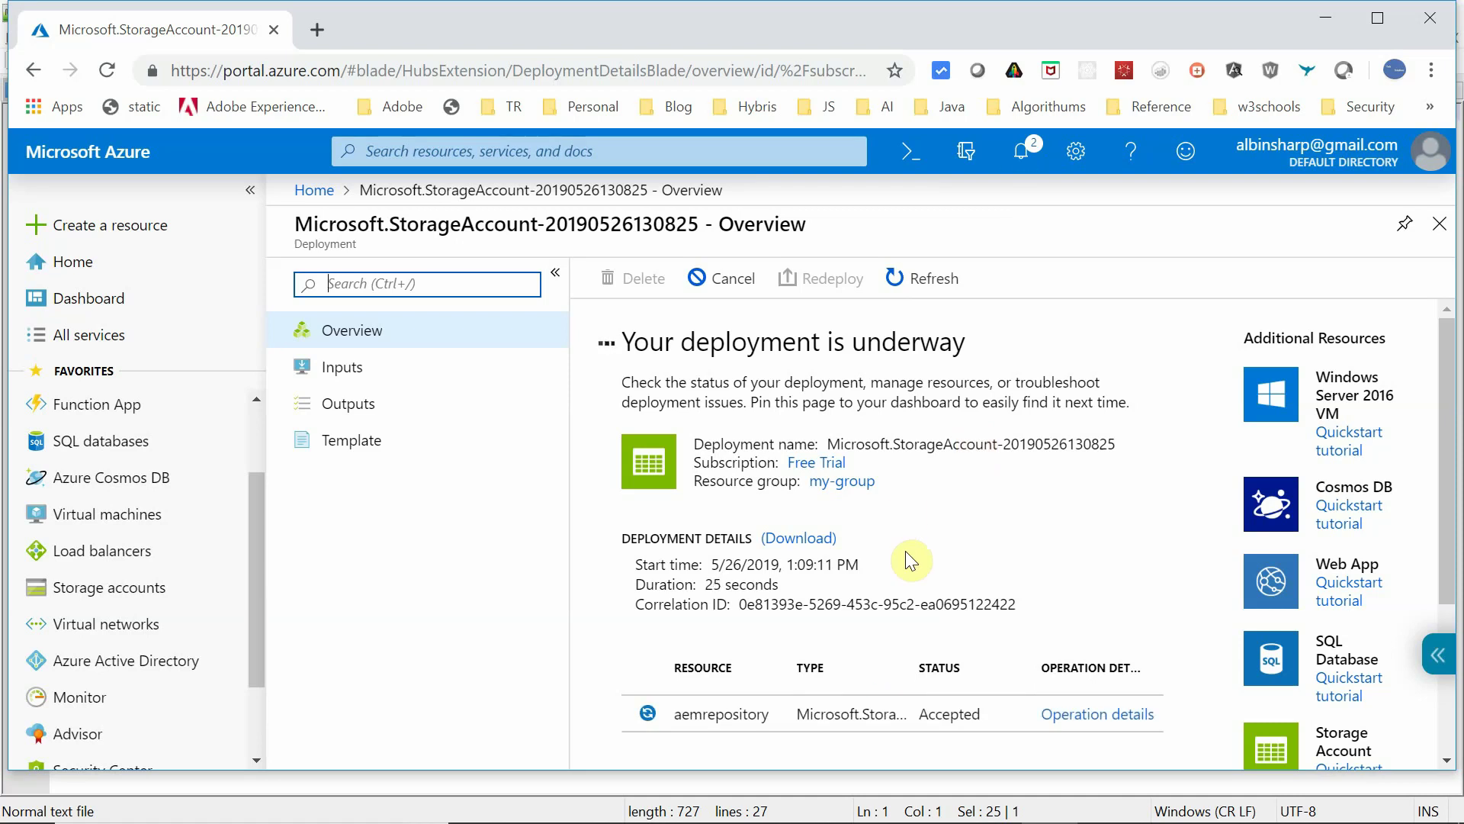
key("alt+Tab")
Step: Open Command Prompt in the Azure Author folder using its copied path
key("alt+Tab")
key("alt+Tab")
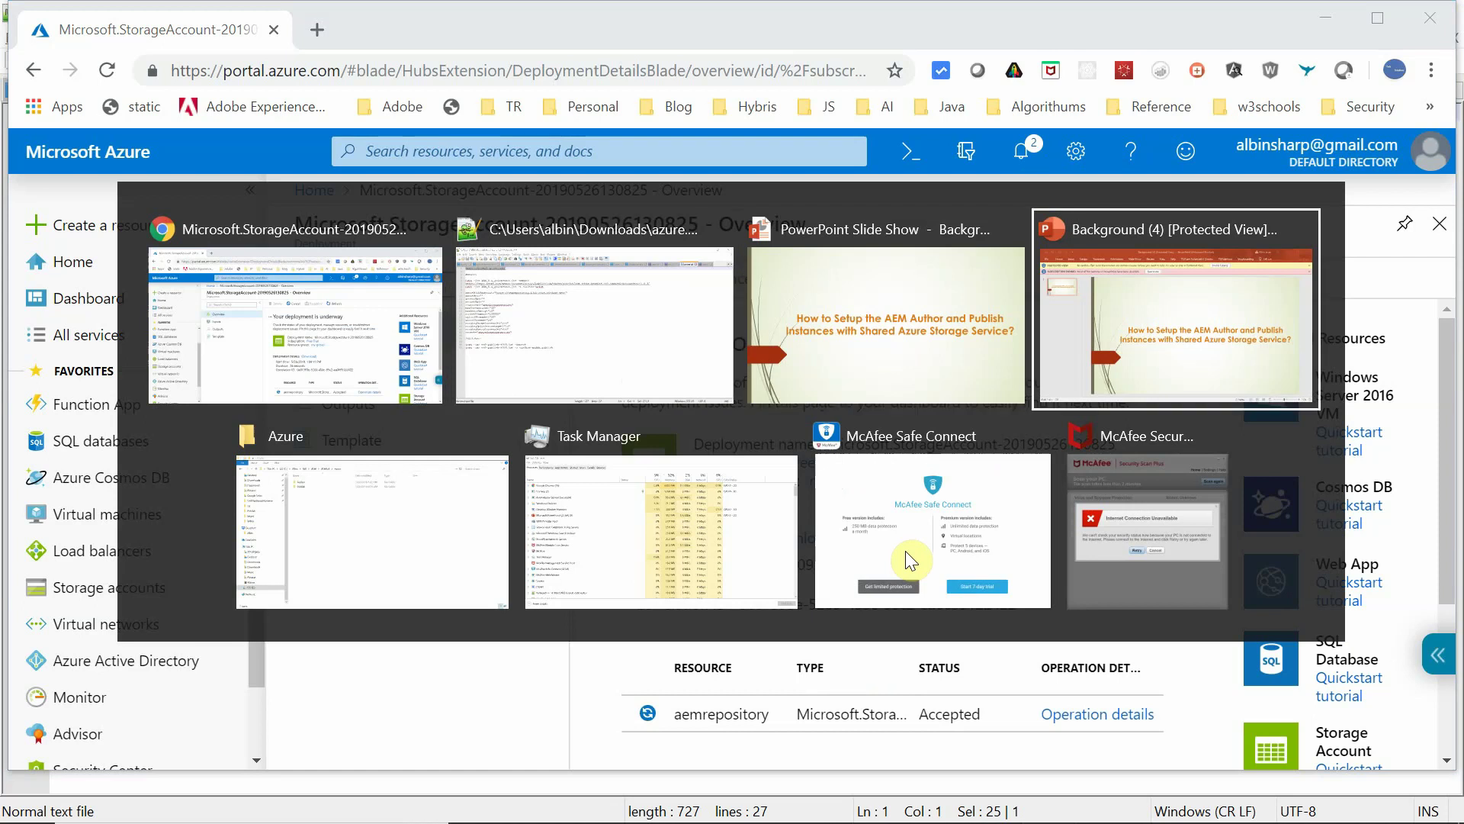
key("alt+Tab")
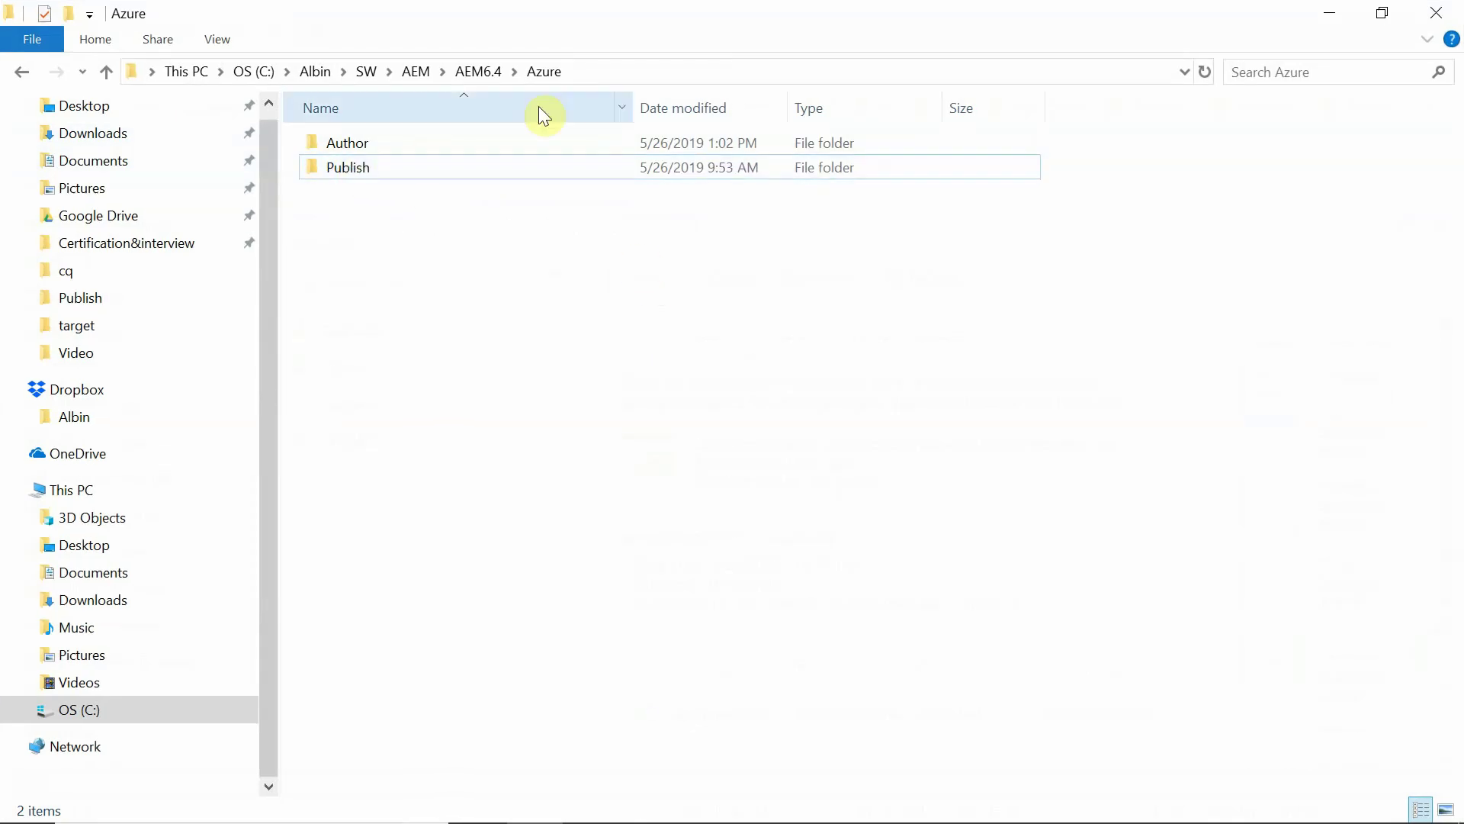
mouse_move(385, 164)
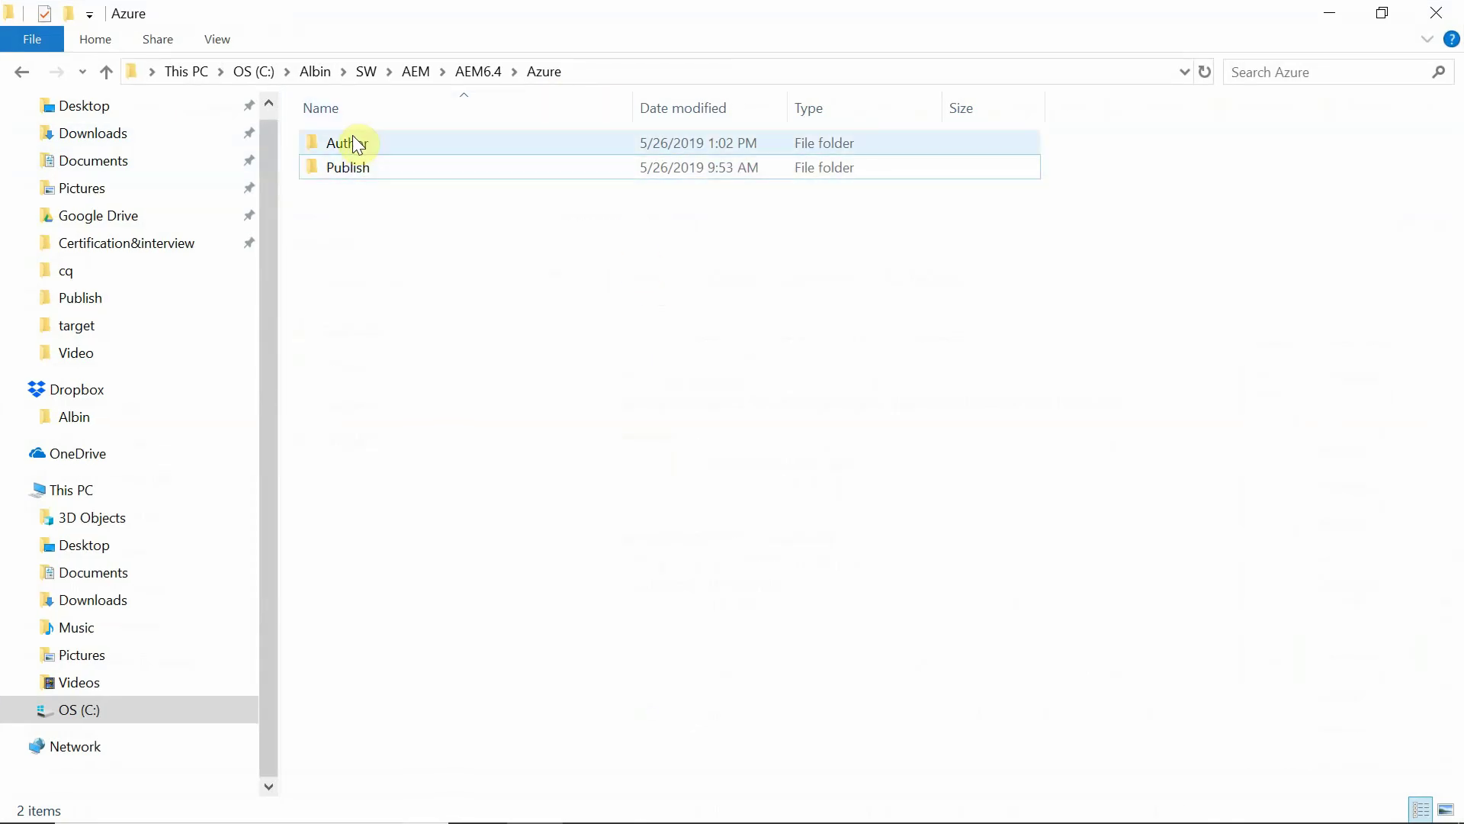
double_click(352, 142)
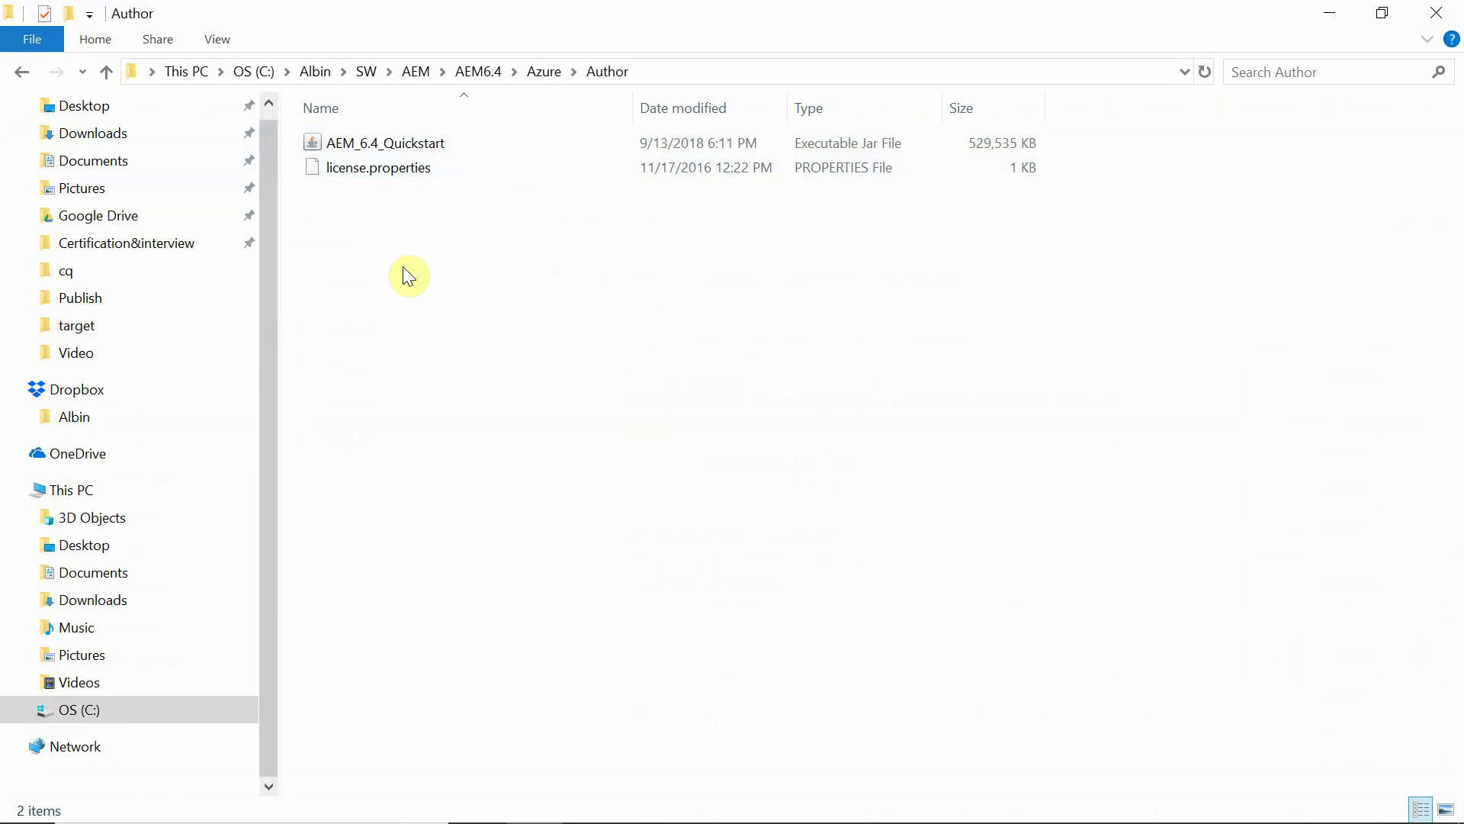
left_click(667, 69)
key("ctrl+c")
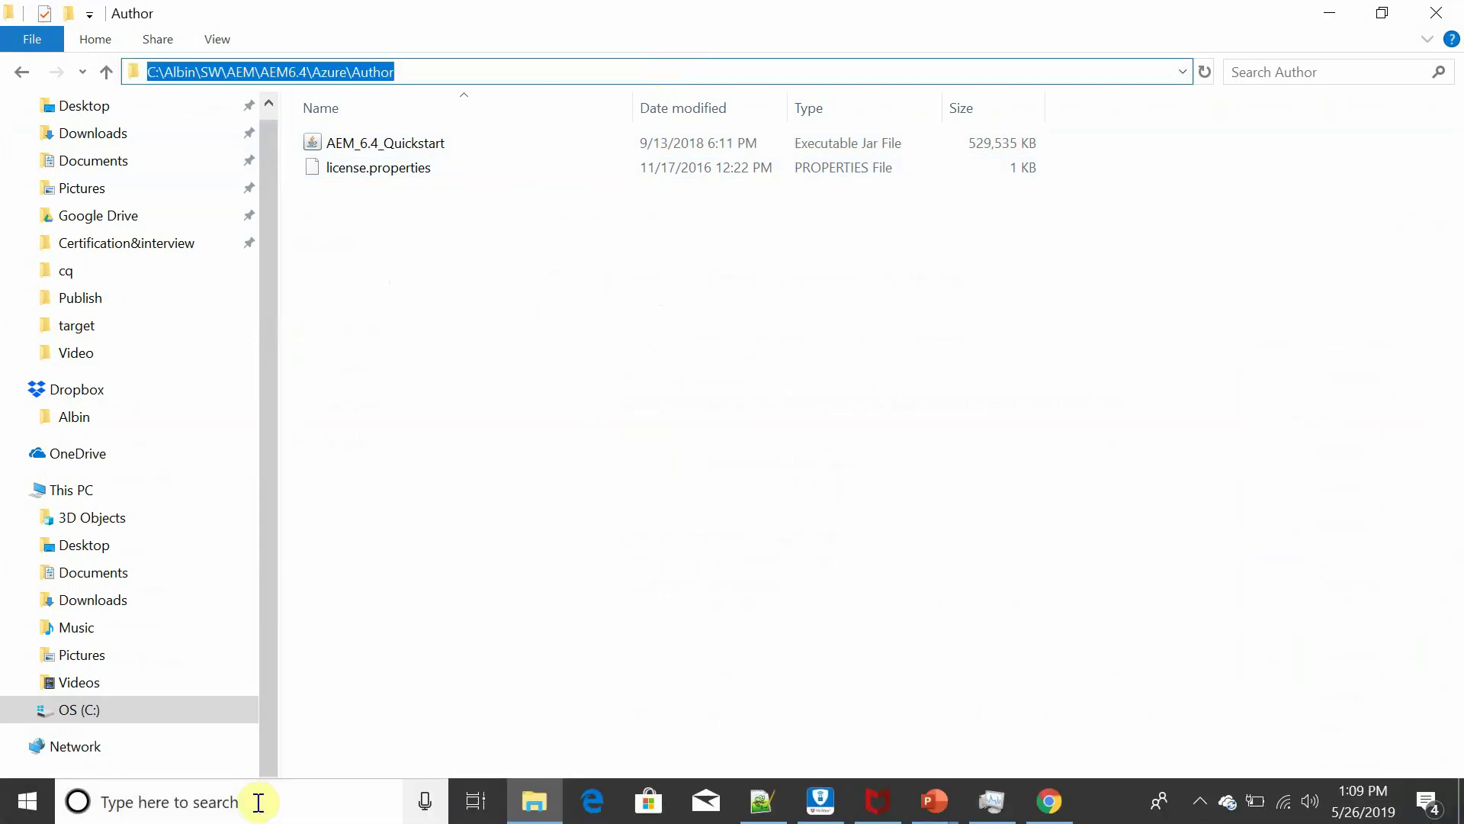
left_click(259, 801)
type("cmd")
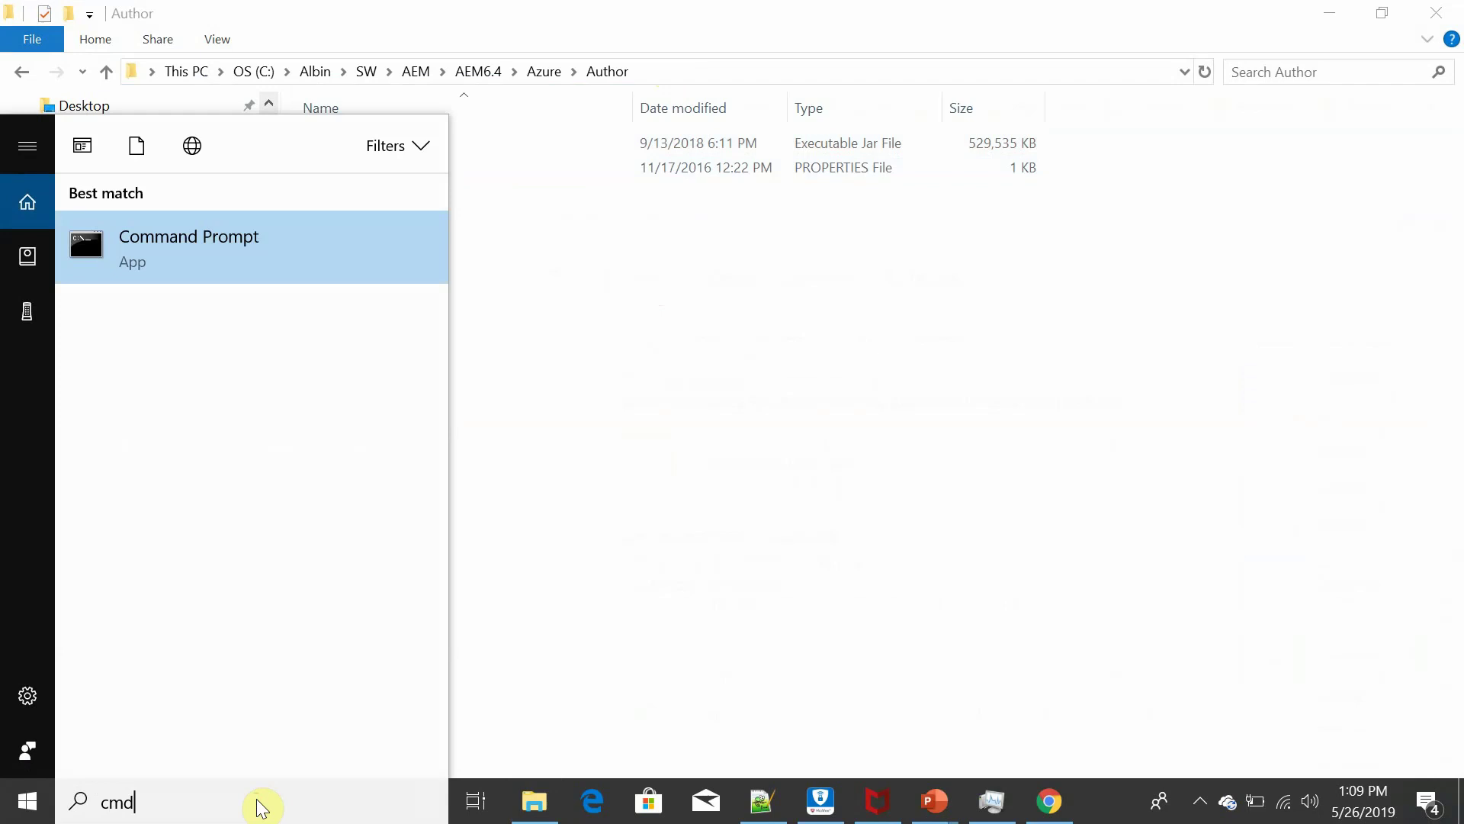
key("Return")
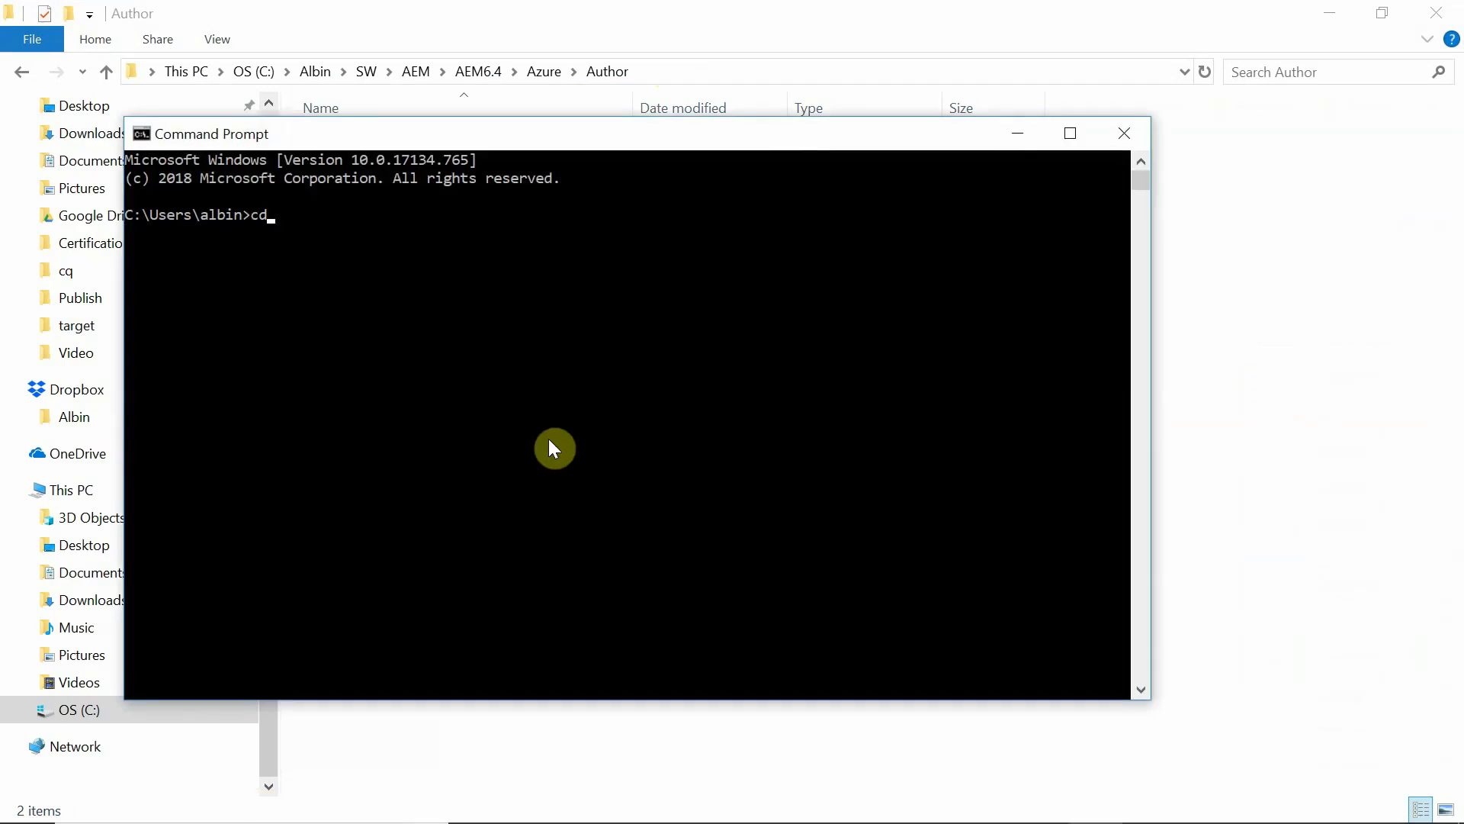
type("cd")
key("ctrl+v")
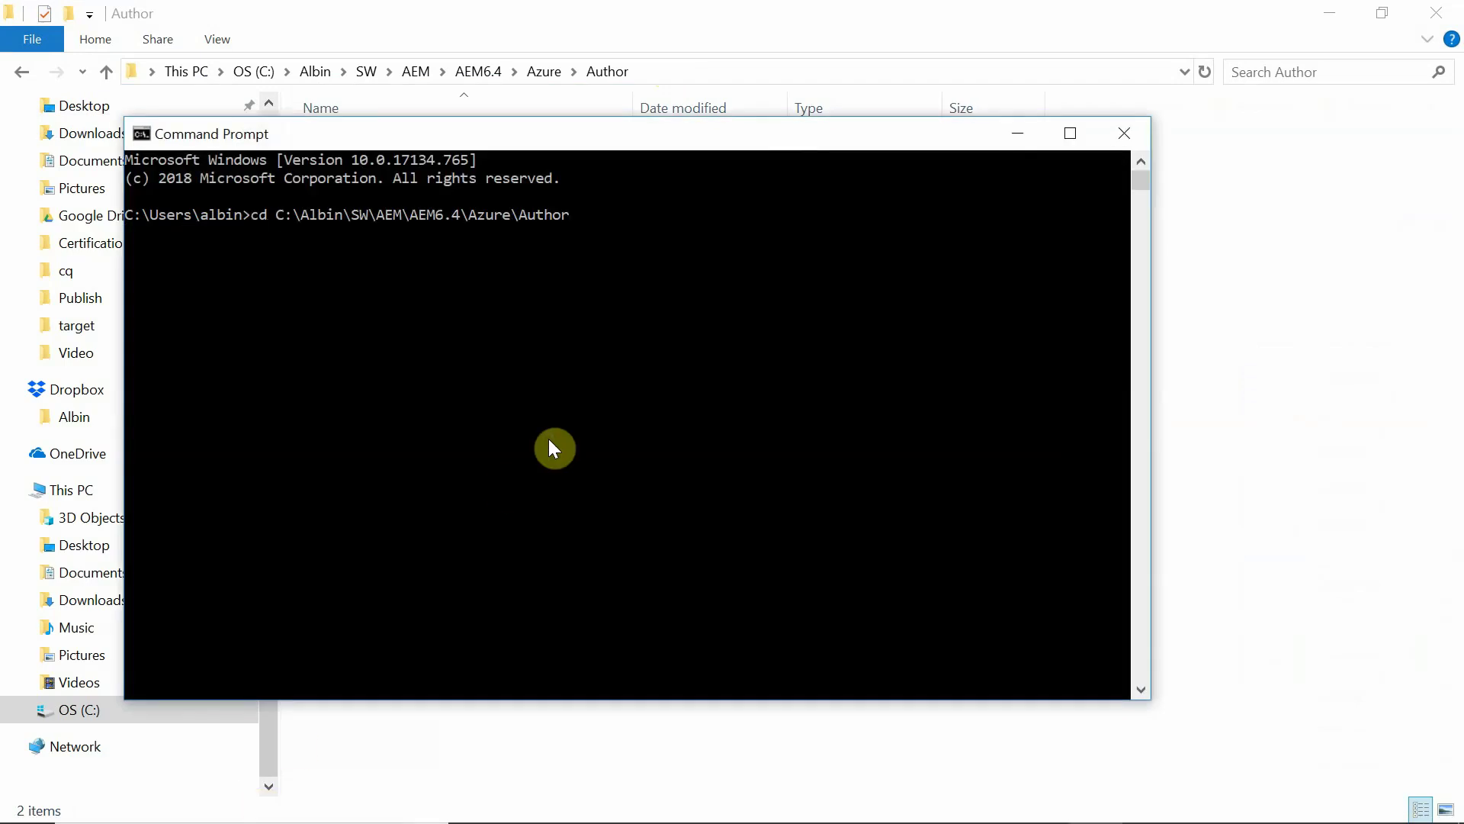
key("Return")
Step: Run java -jar AEM_6.4_Quickstart.jar -unpack, copied from azure.txt line 5
key("alt+Tab")
key("alt+Tab")
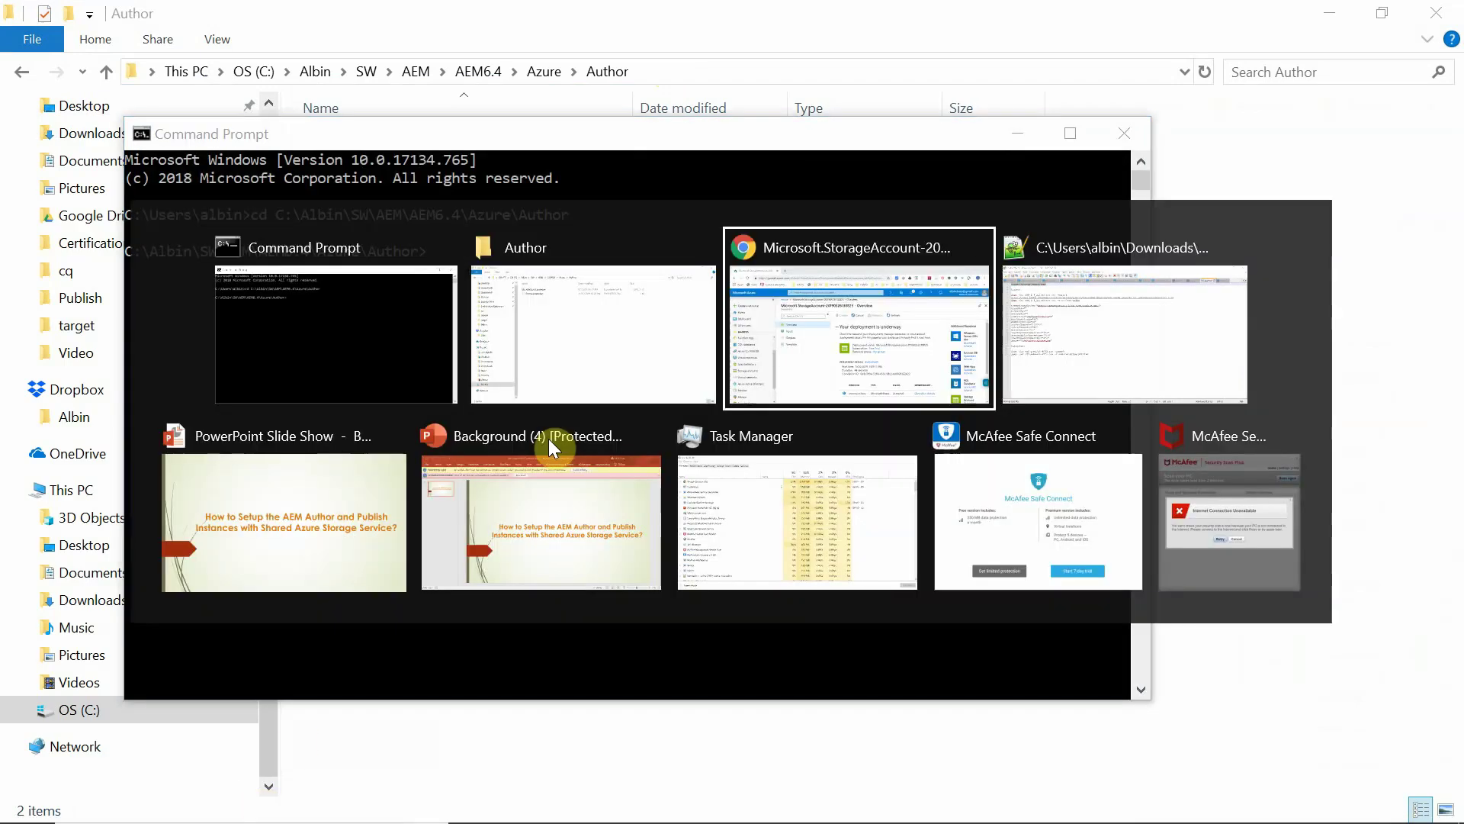
key("alt+Tab")
left_click(394, 192)
left_click_drag(394, 174, 37, 181)
key("ctrl+c")
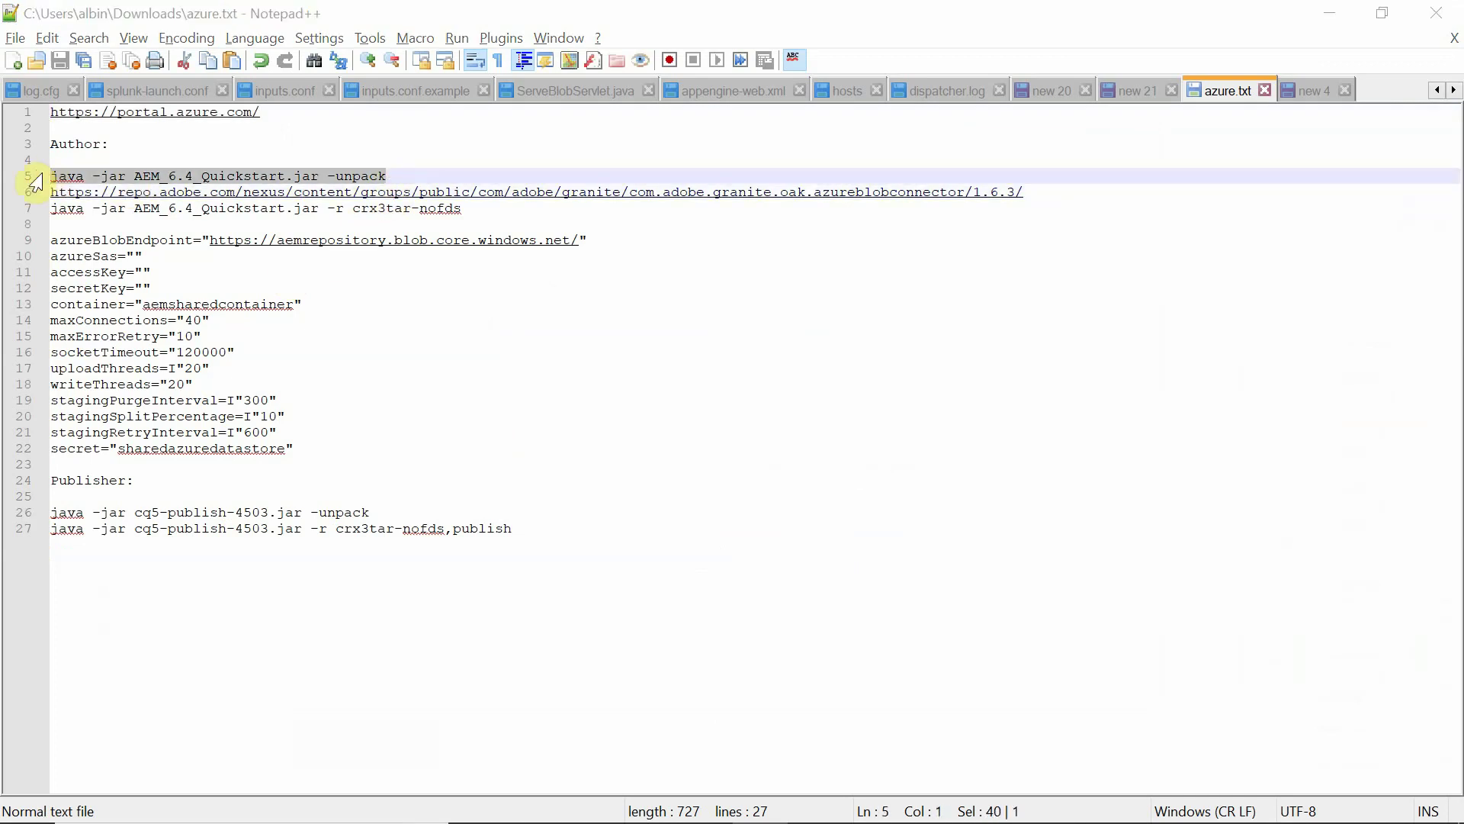
key("alt+Tab")
key("ctrl+v")
key("Return")
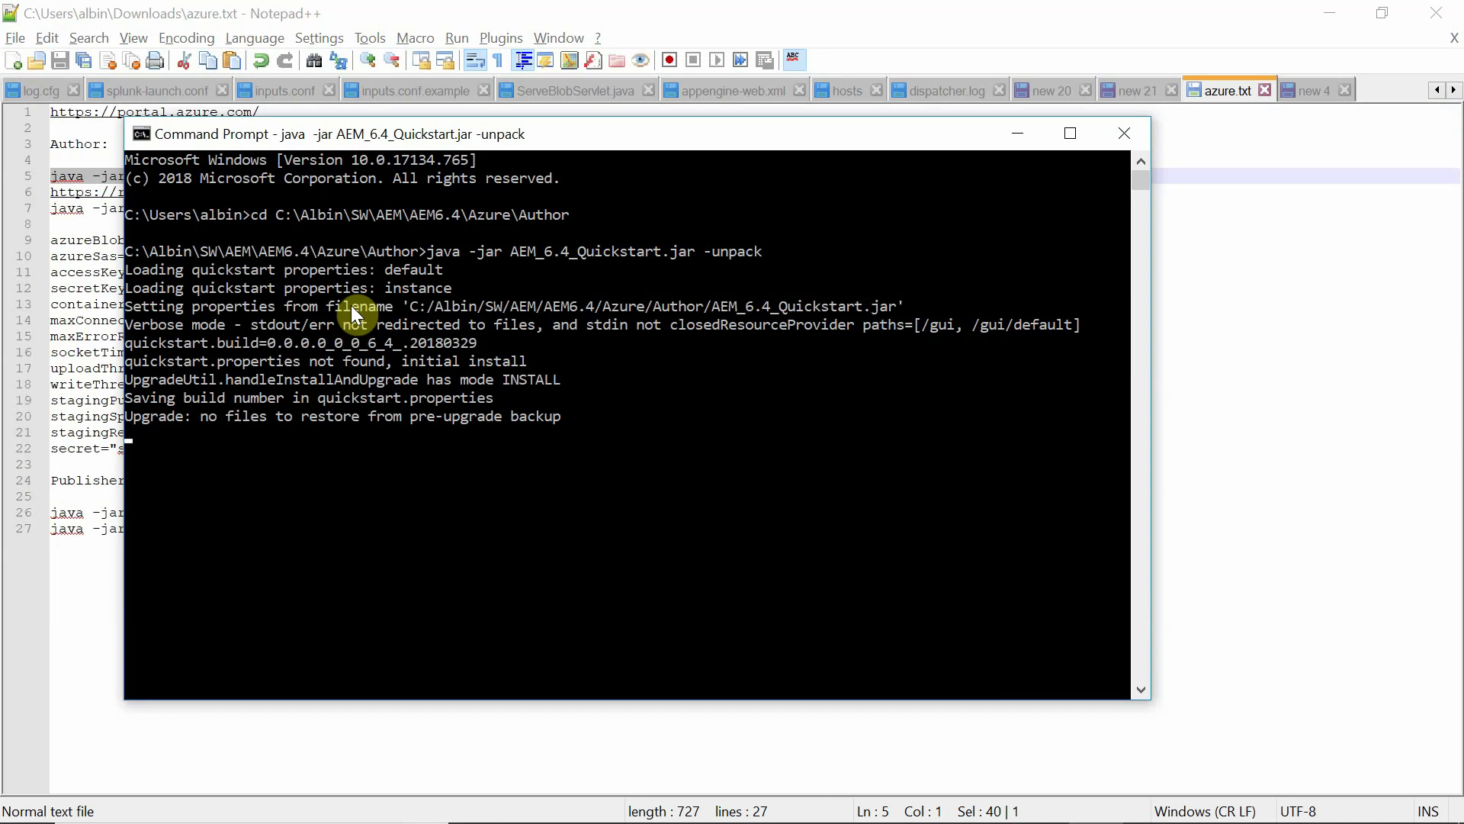
Step: Copy the connector download URL from line 6 of azure.txt
key("alt+Tab")
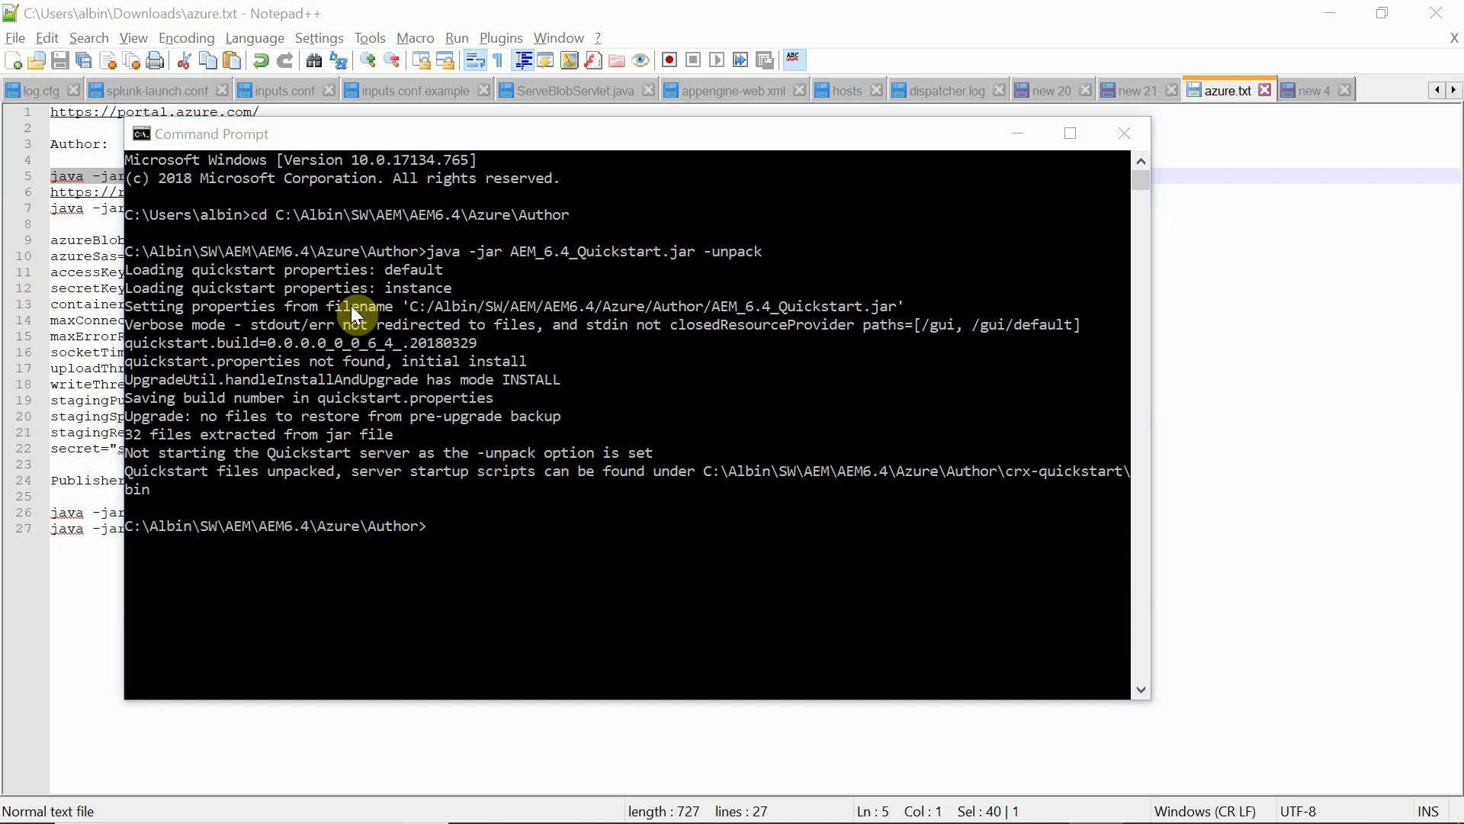
left_click_drag(1037, 193, 26, 202)
key("alt+Tab")
key("alt+Tab")
key("alt+Tab")
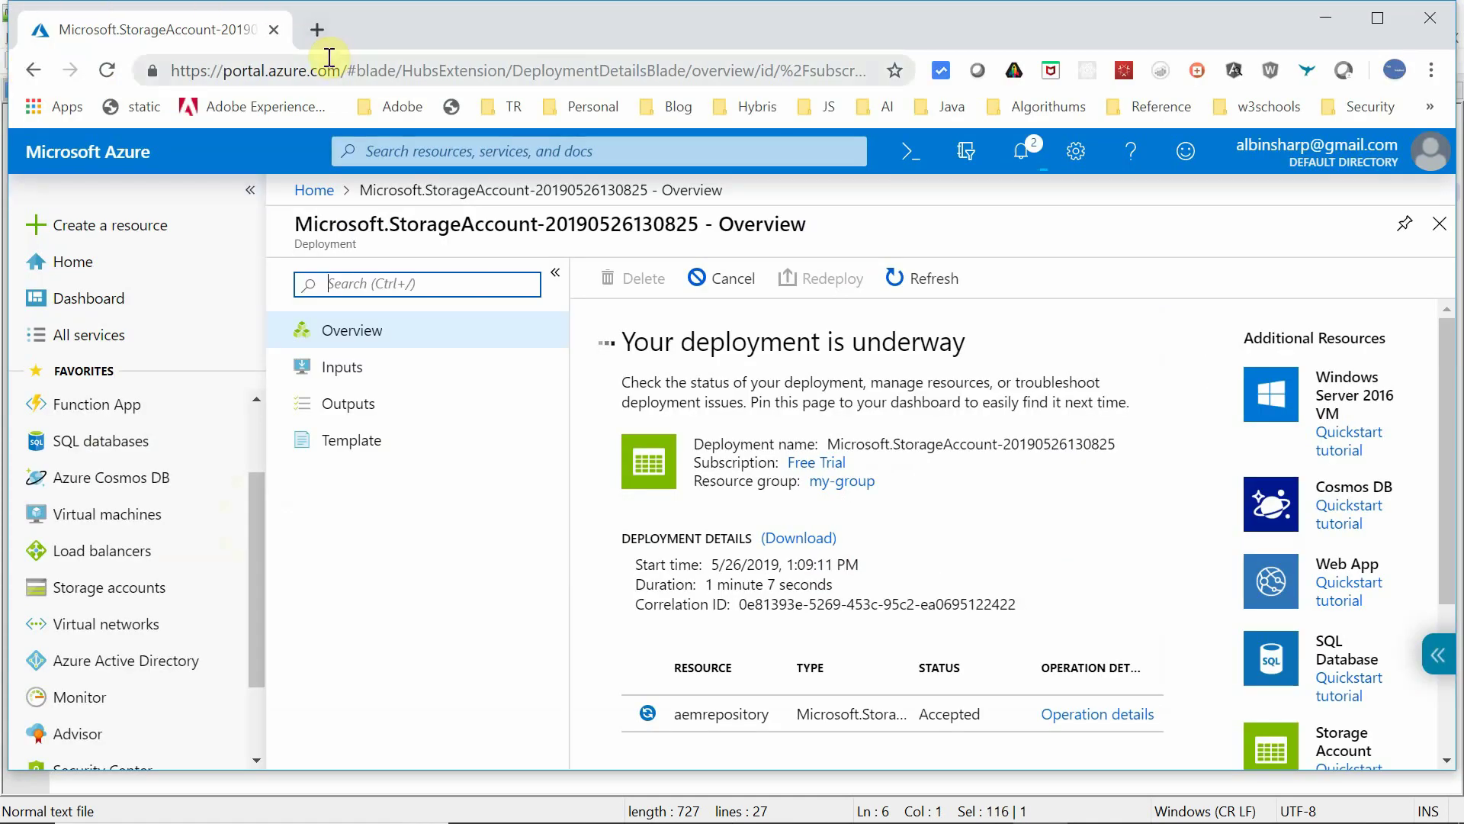
Step: Load the repo.adobe.com azureblobconnector/1.6.3 listing in a new Chrome tab
left_click(318, 39)
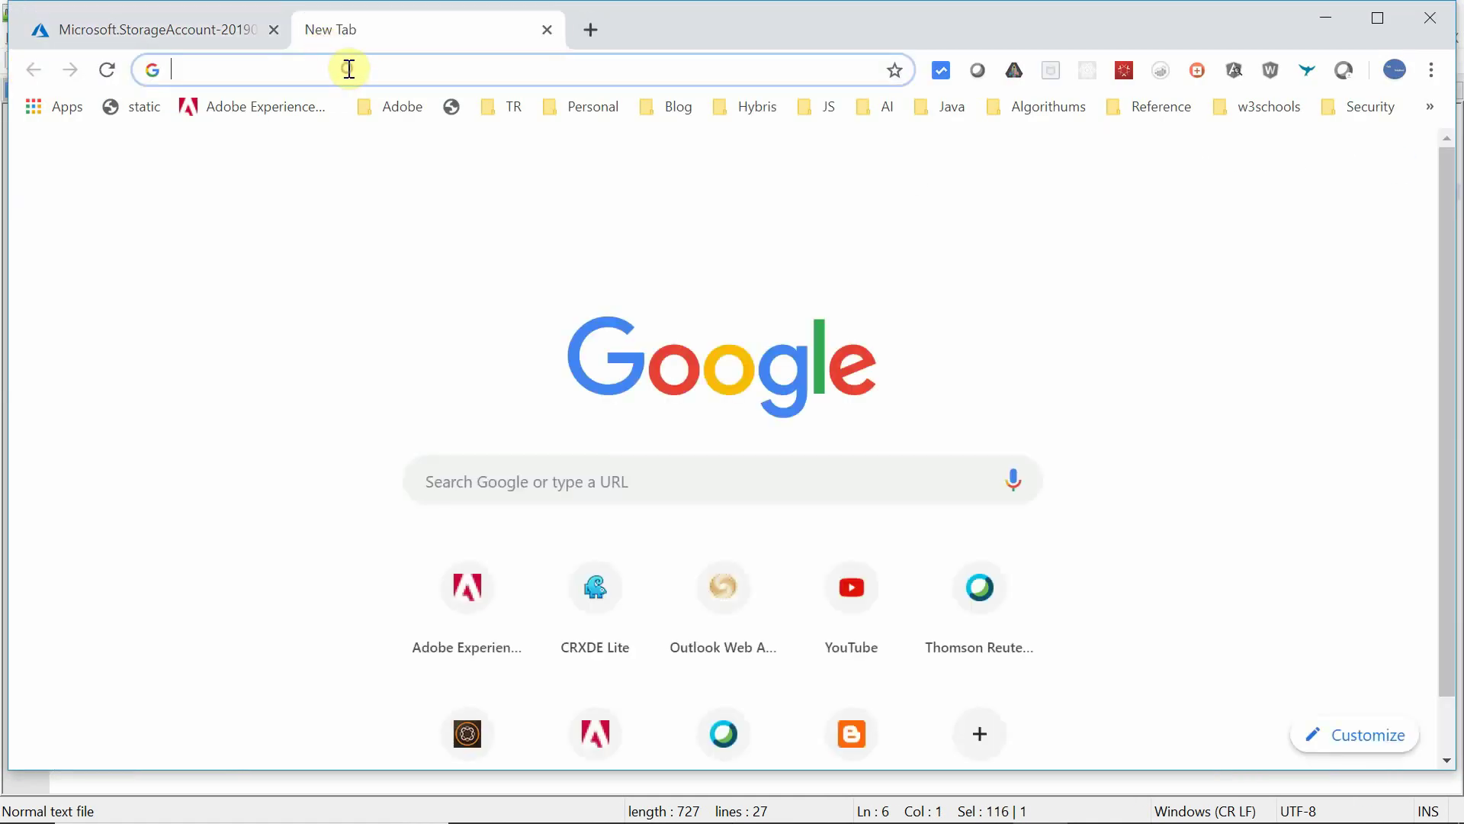
key("ctrl+v")
key("Return")
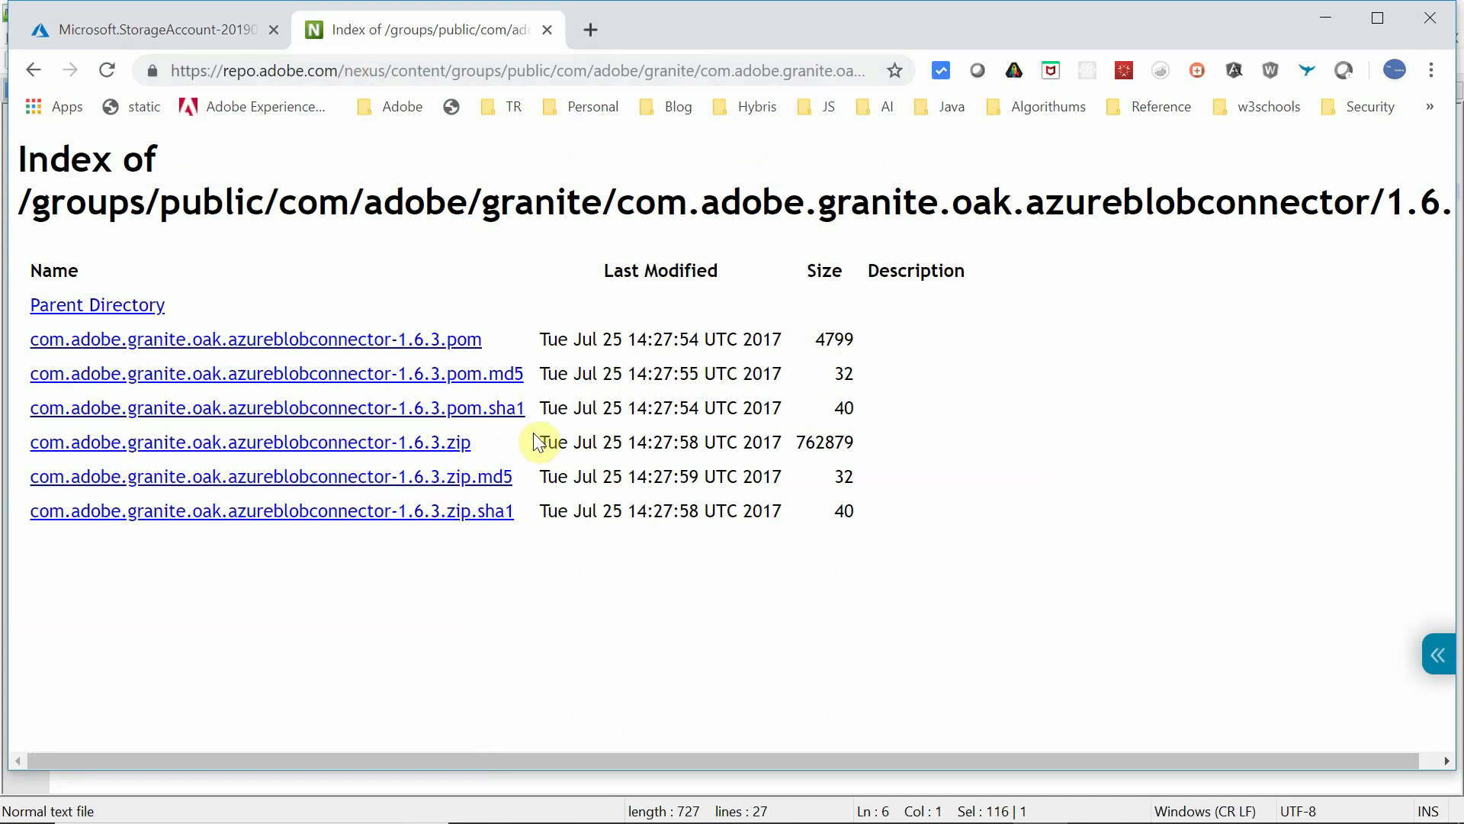
key("alt+Tab")
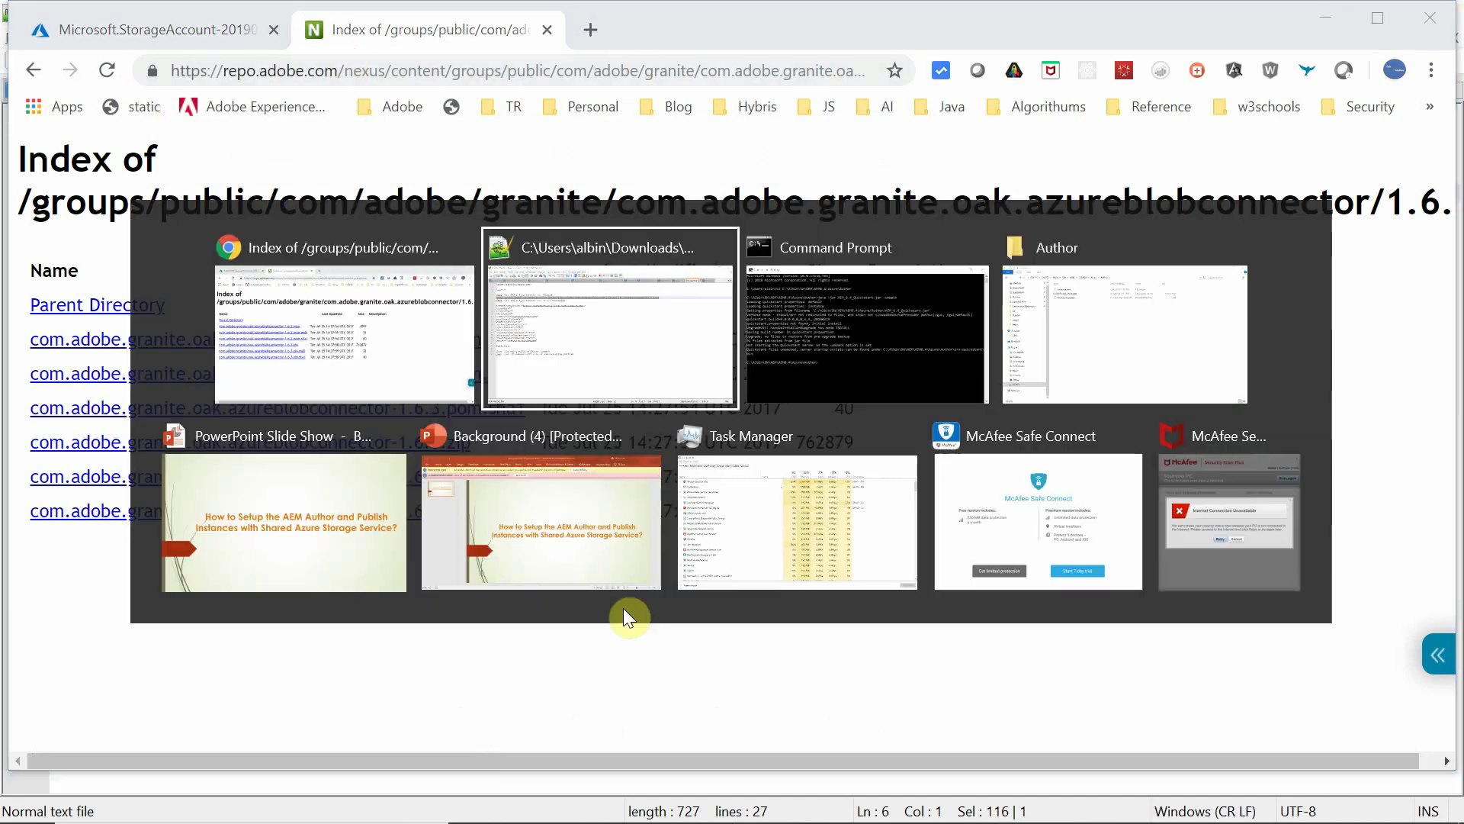
key("alt+Tab")
key("alt+Tab")
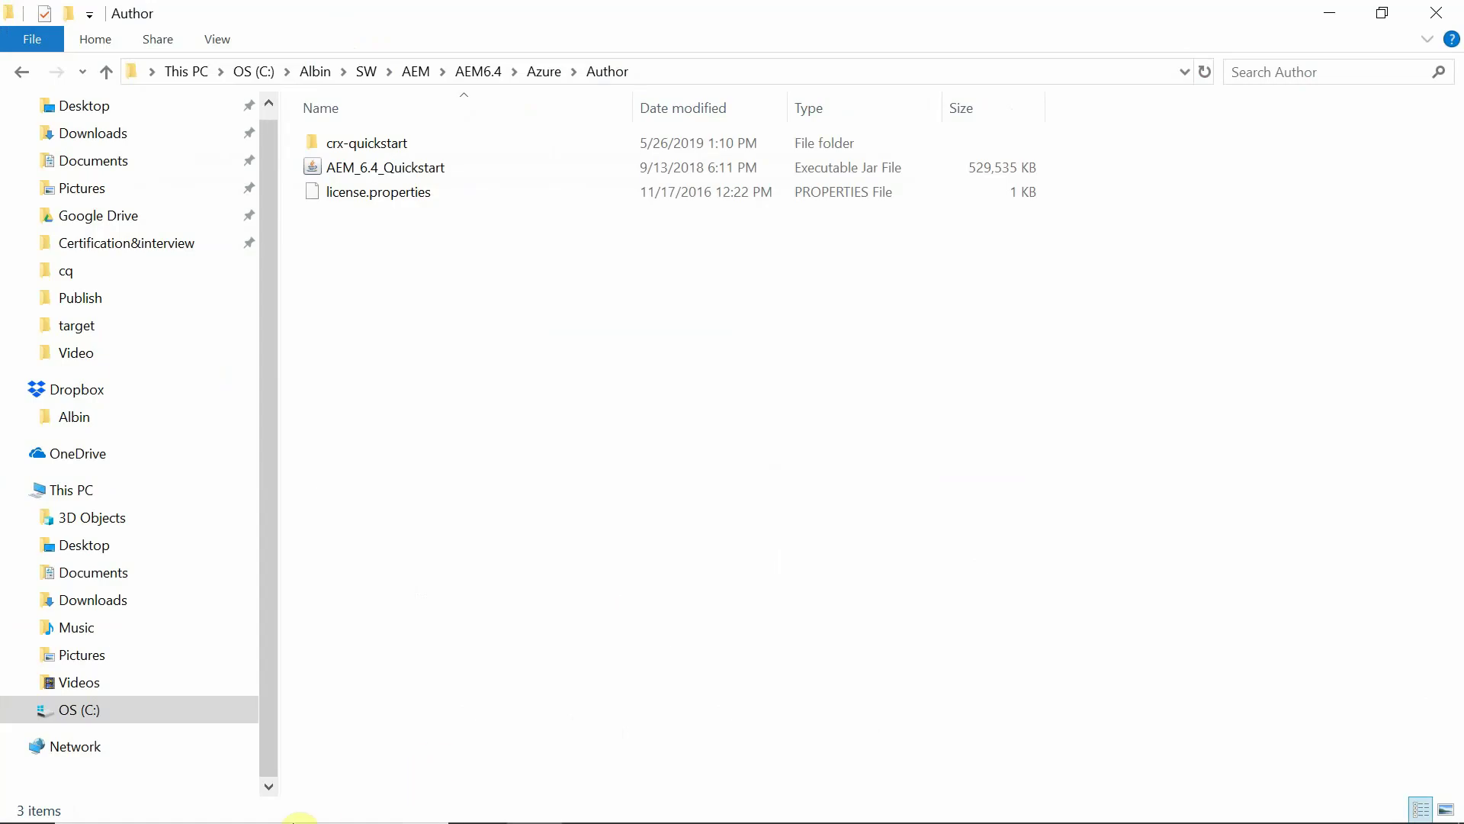
Step: Go to the Downloads folder in File Explorer
left_click(293, 802)
type("c")
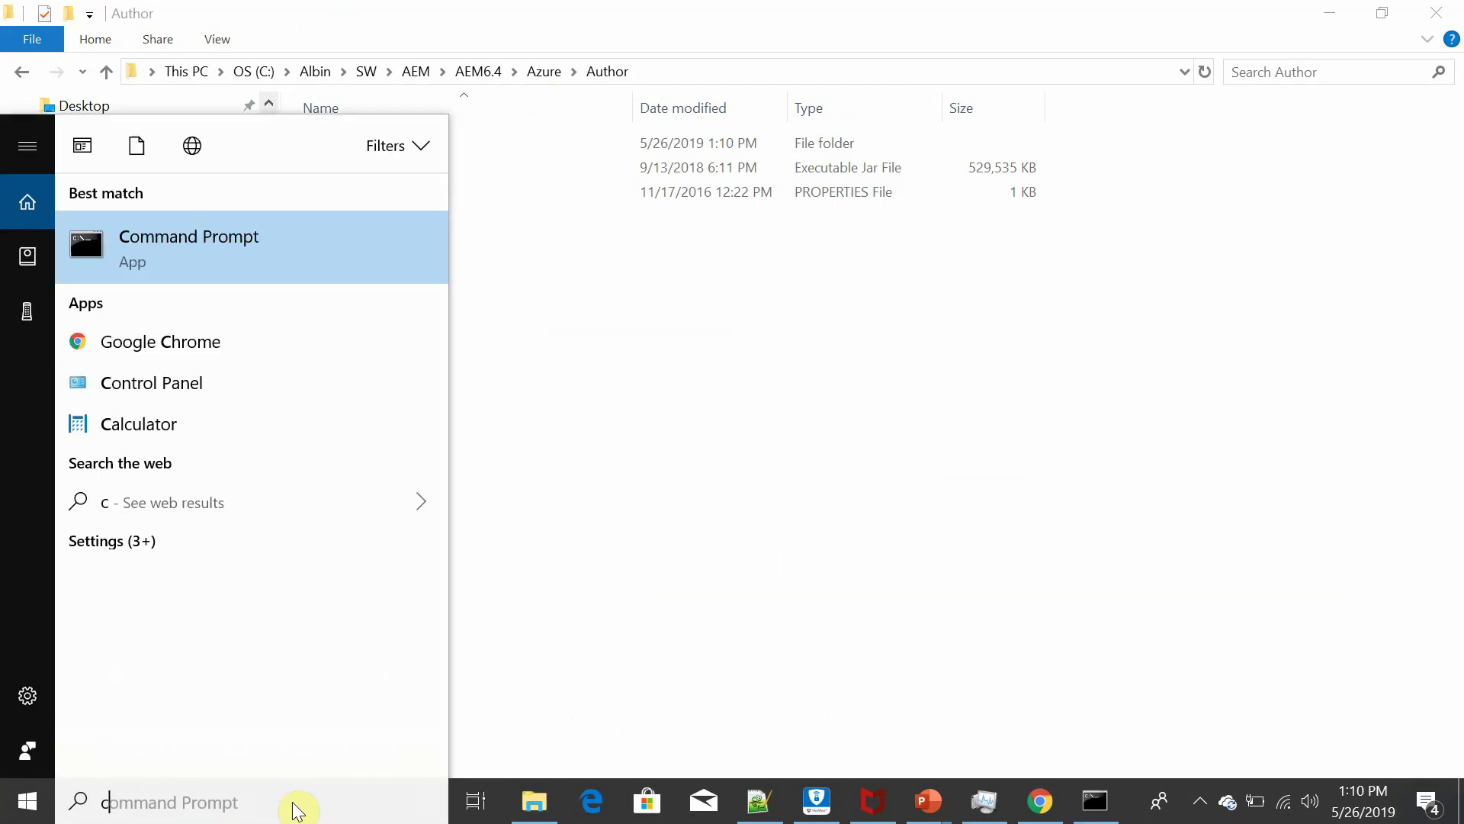
key("BackSpace")
type("c")
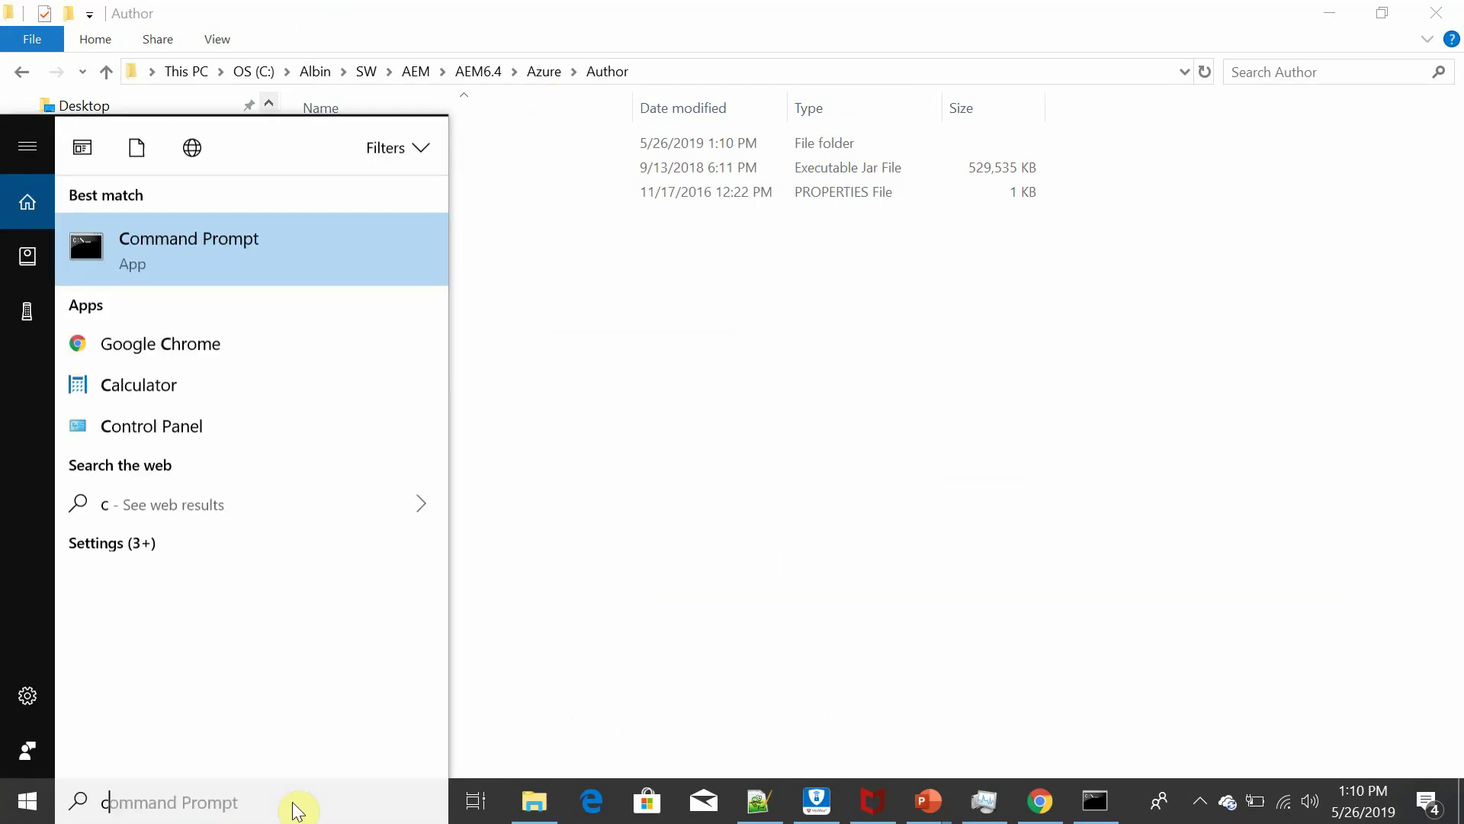
key("BackSpace")
key("Escape")
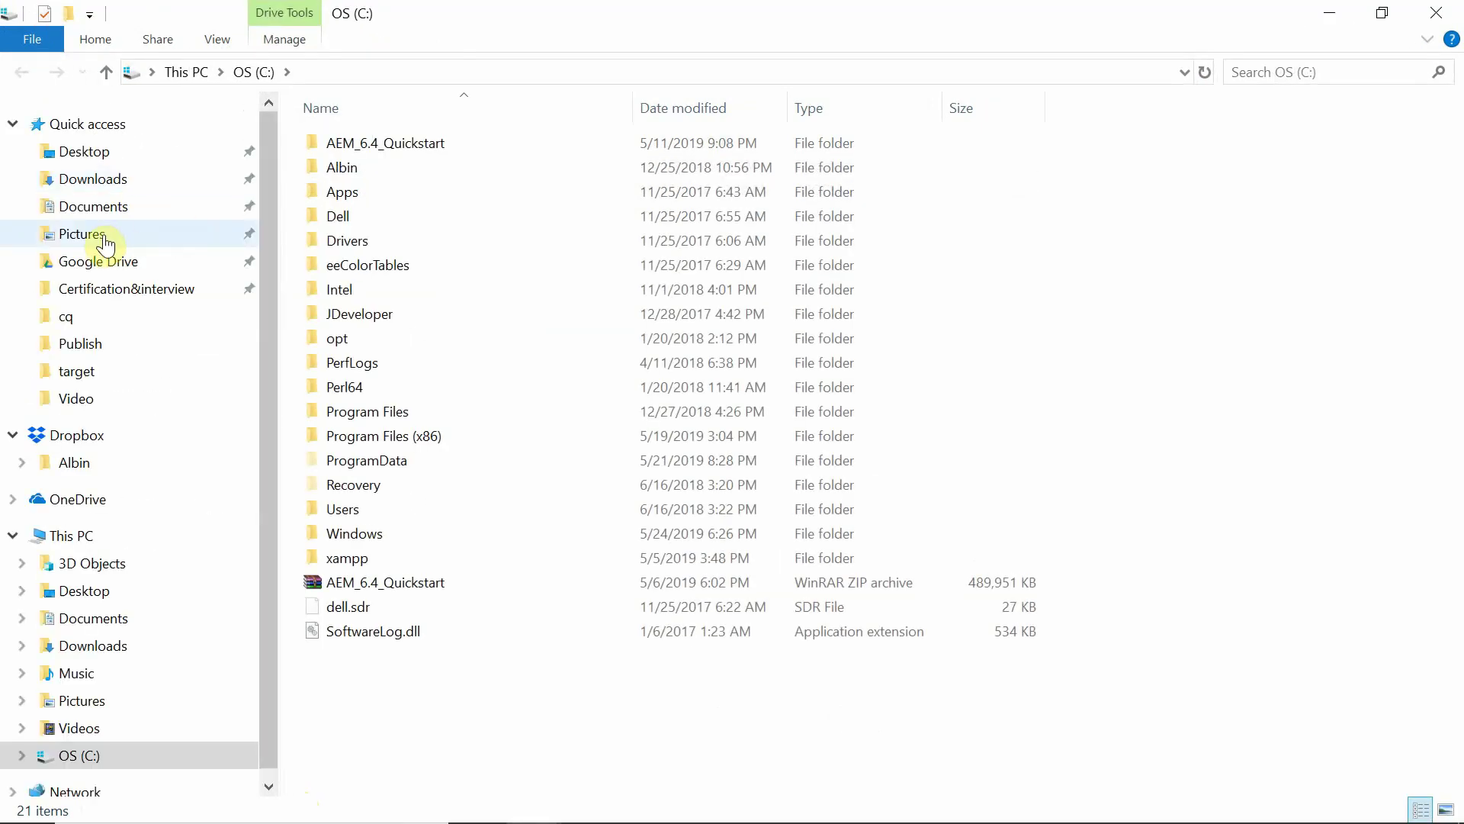
left_click(88, 178)
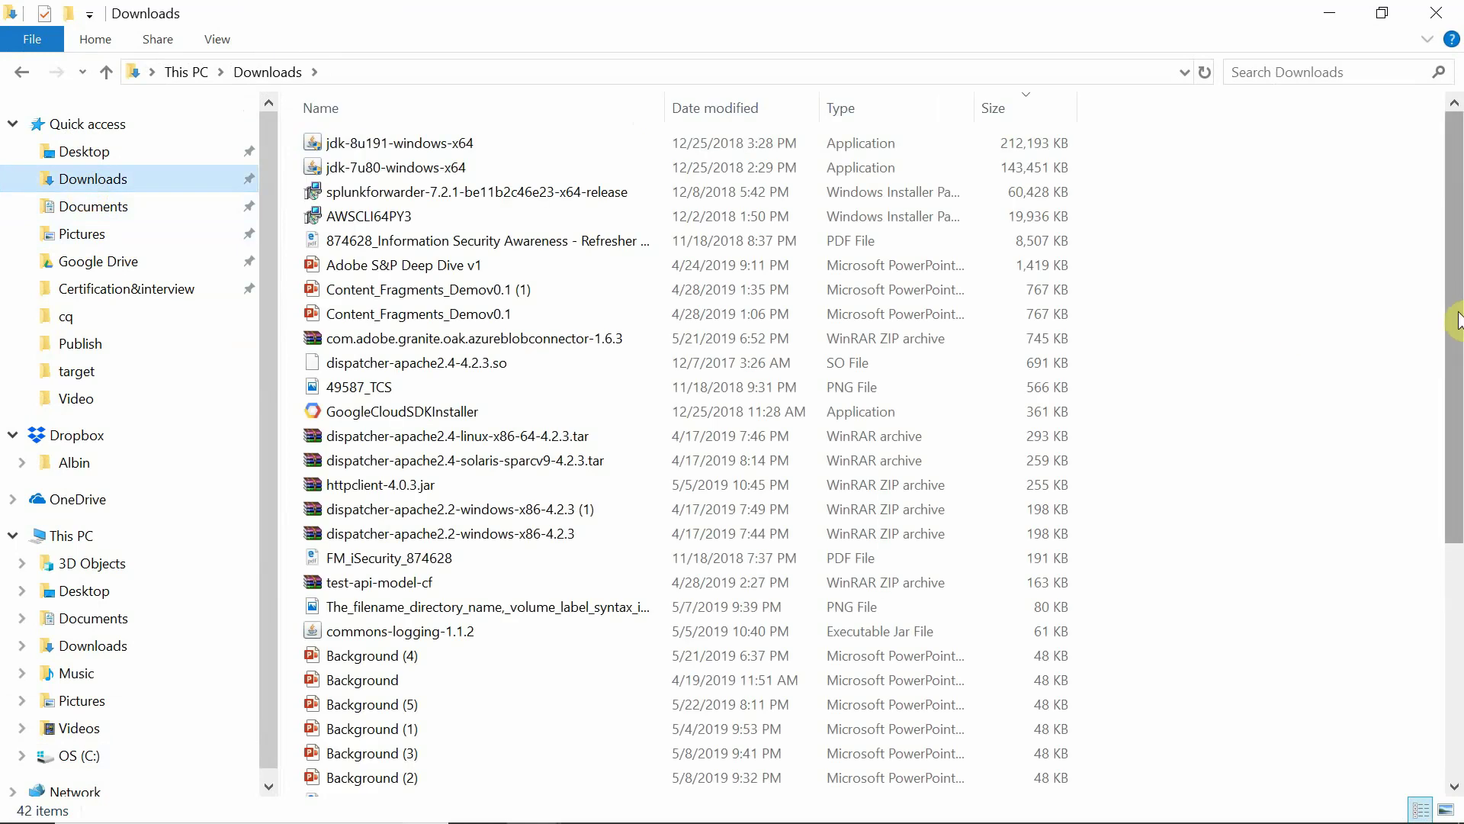
scroll(1455, 311, "down", 5)
Step: Browse the azureblobconnector-1.6.3 package to jcr_root/libs/system/install and its 15 jar folder
double_click(572, 760)
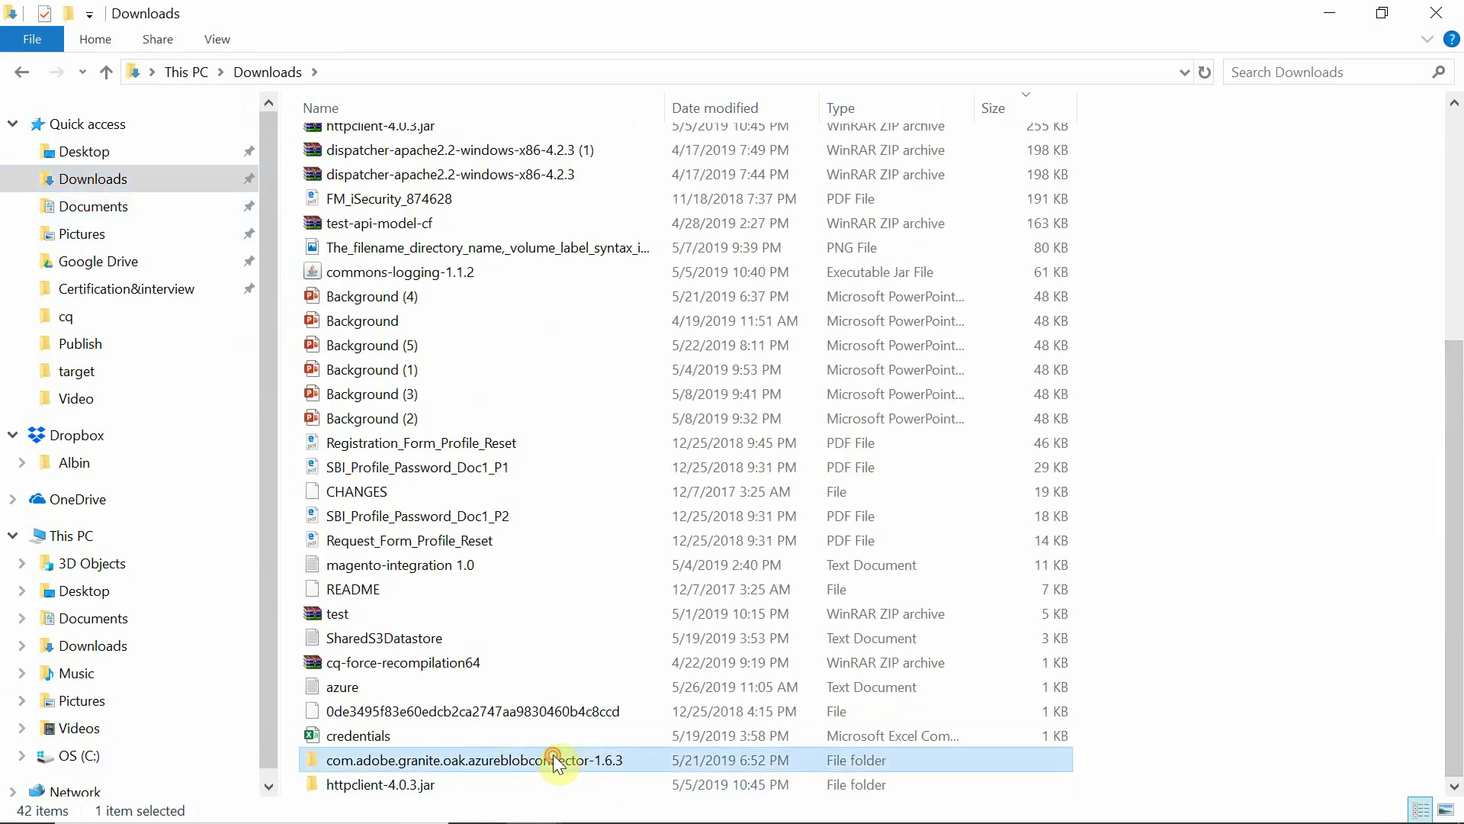
double_click(345, 145)
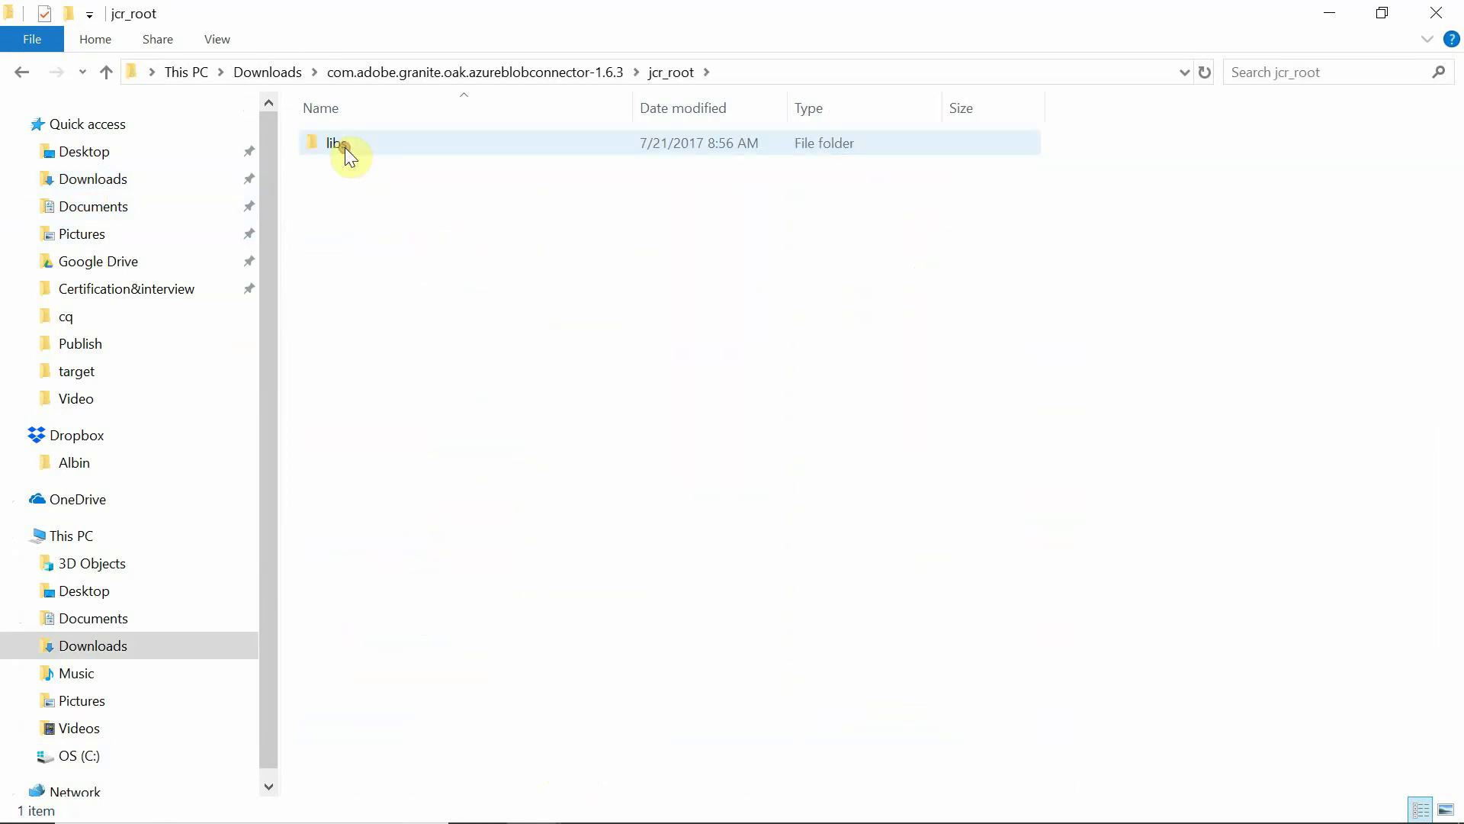
double_click(345, 145)
double_click(345, 145)
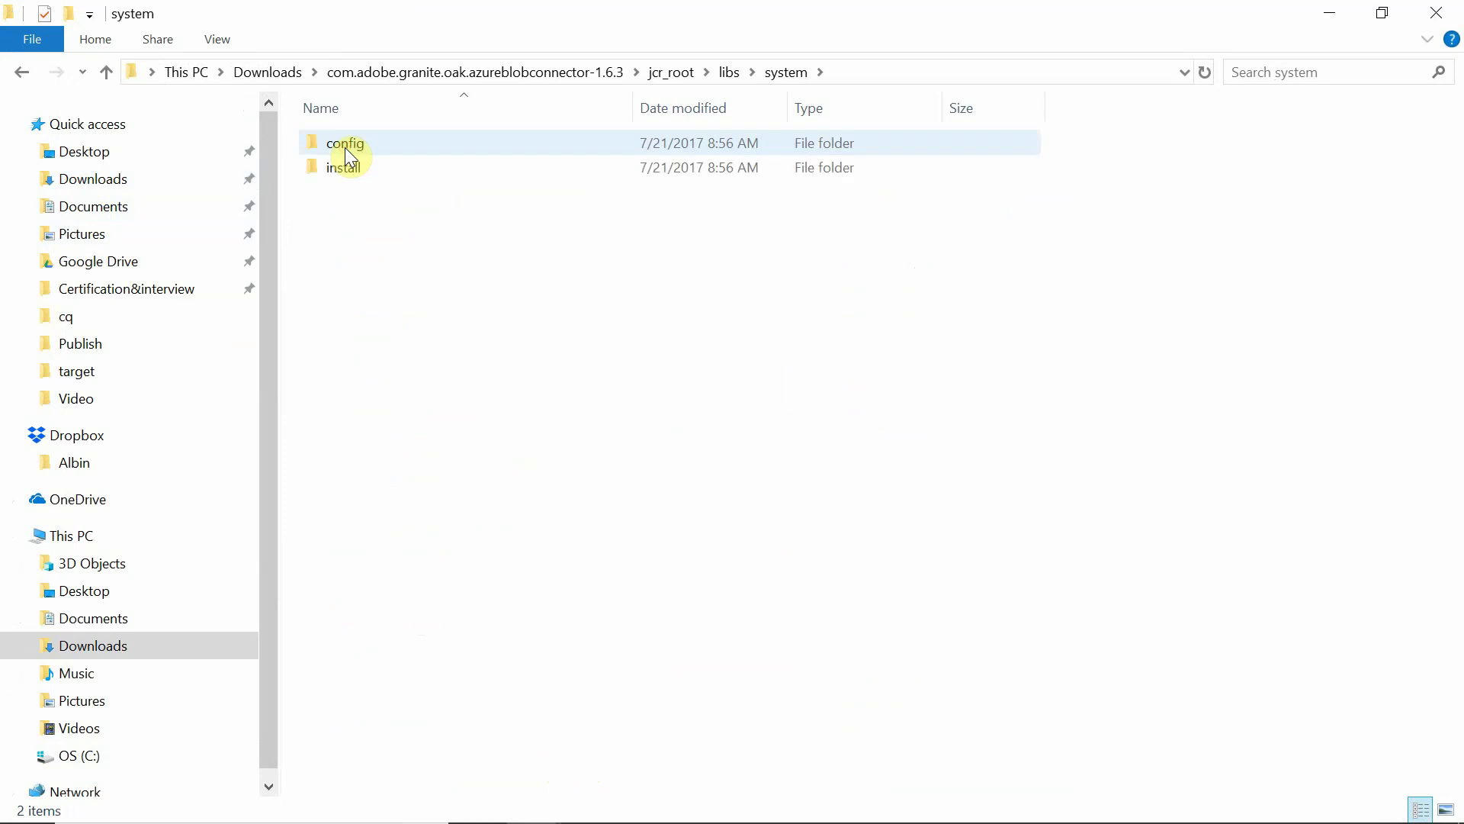
left_click(349, 170)
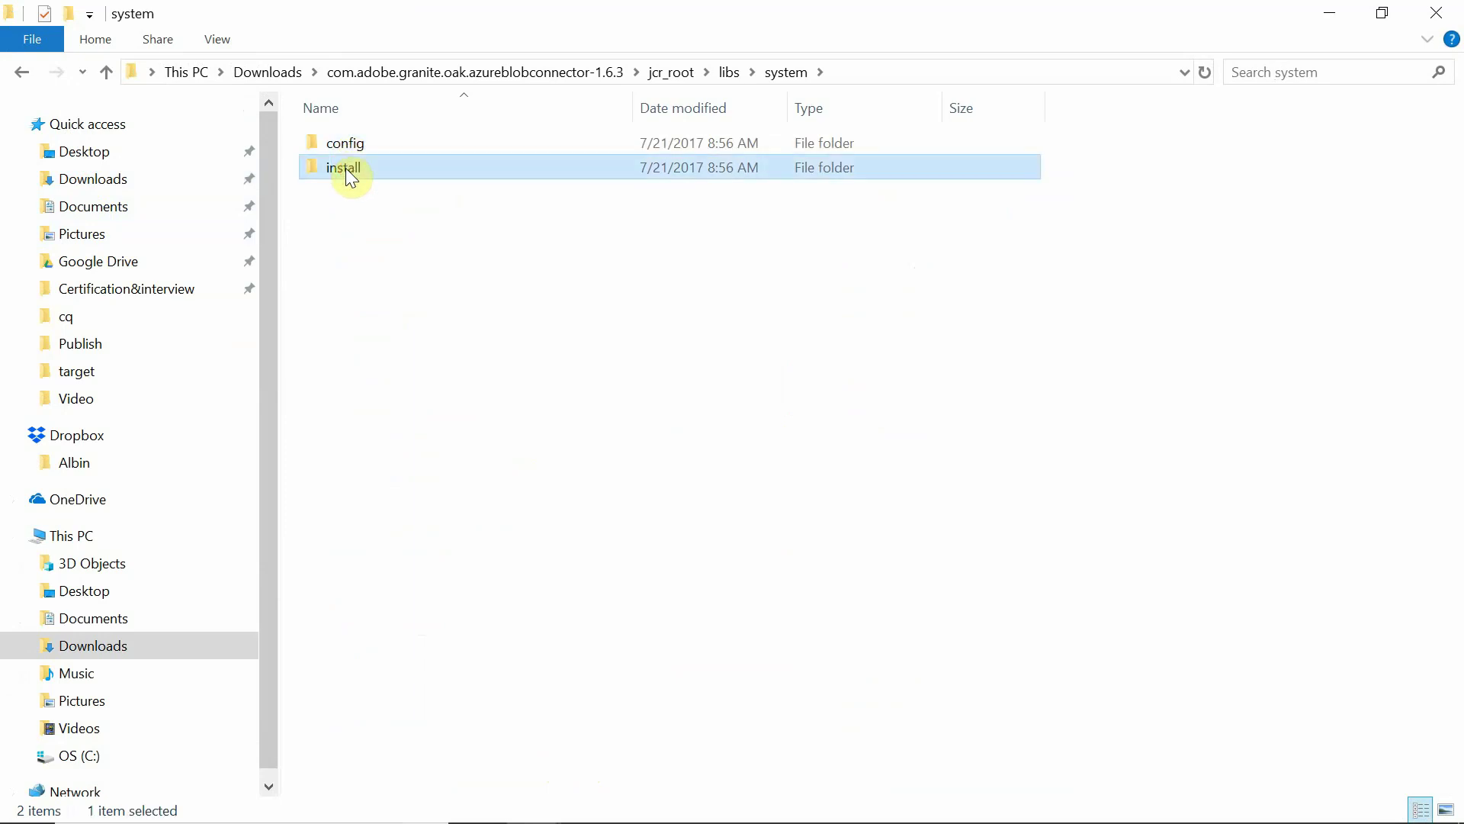
double_click(351, 174)
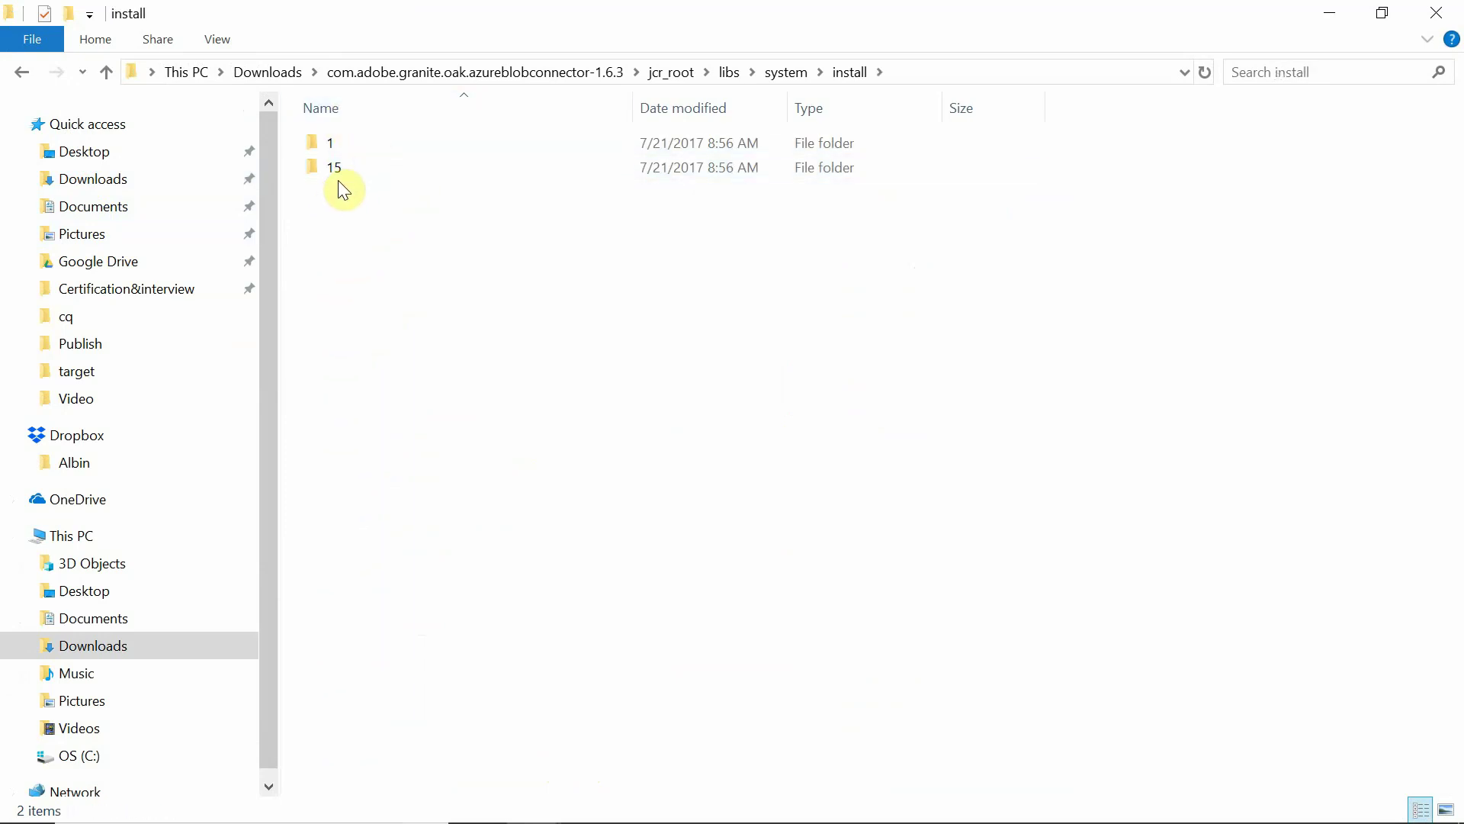
left_click(376, 167)
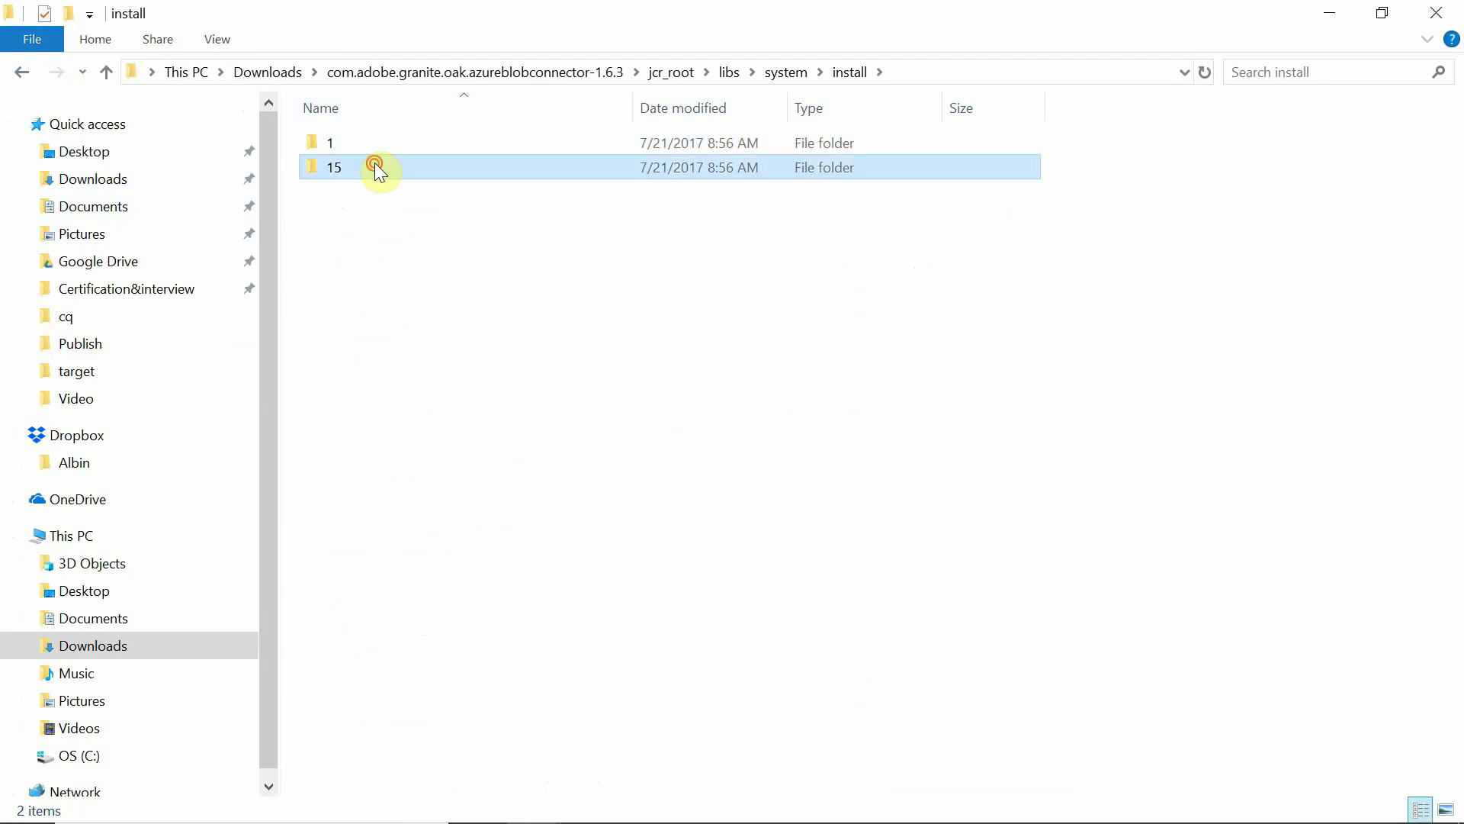
double_click(376, 167)
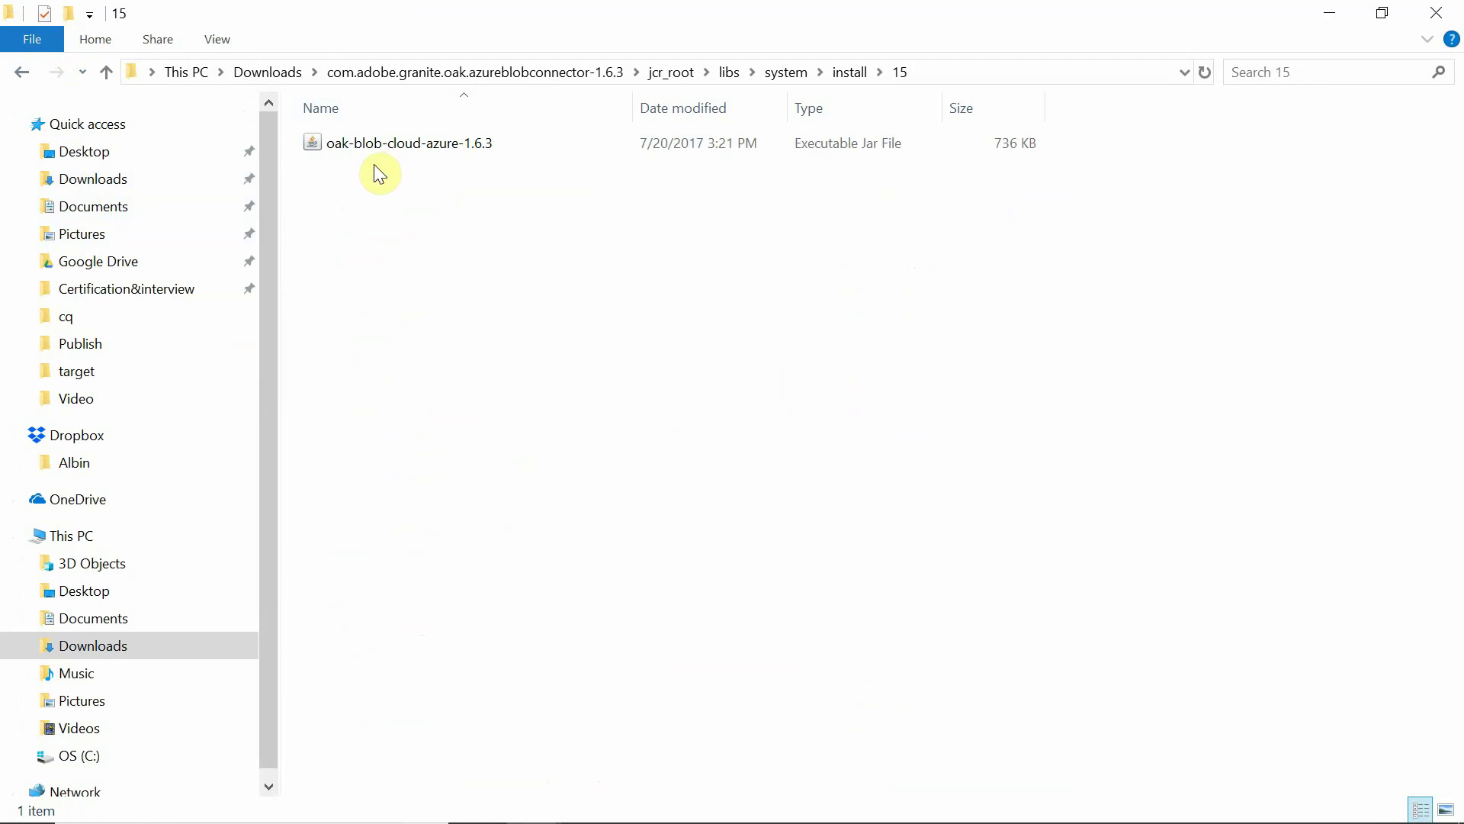
left_click(23, 73)
left_click(23, 75)
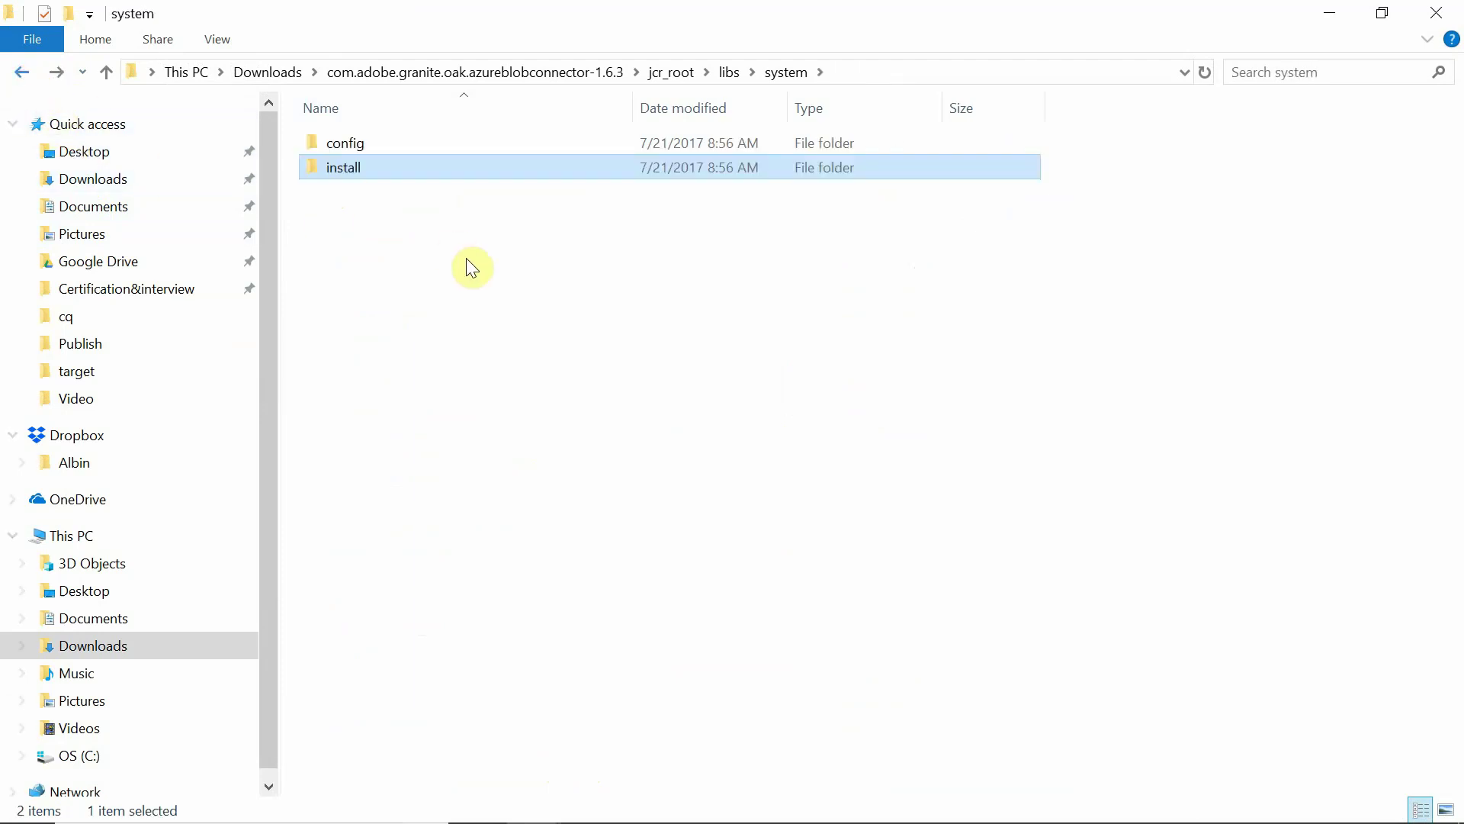
Step: Paste the connector's install folder into Author\crx-quickstart
key("alt+Tab")
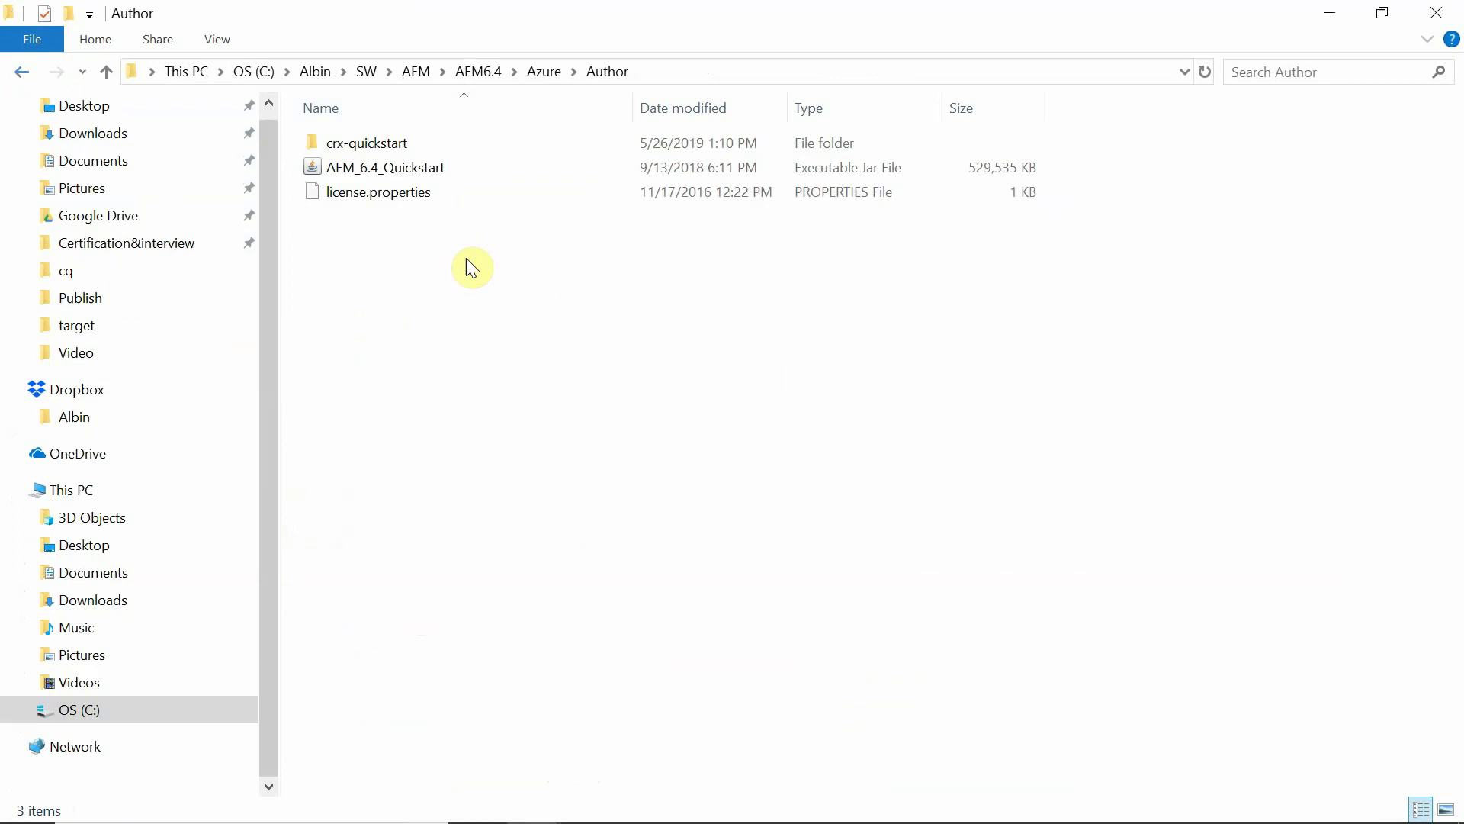
double_click(395, 143)
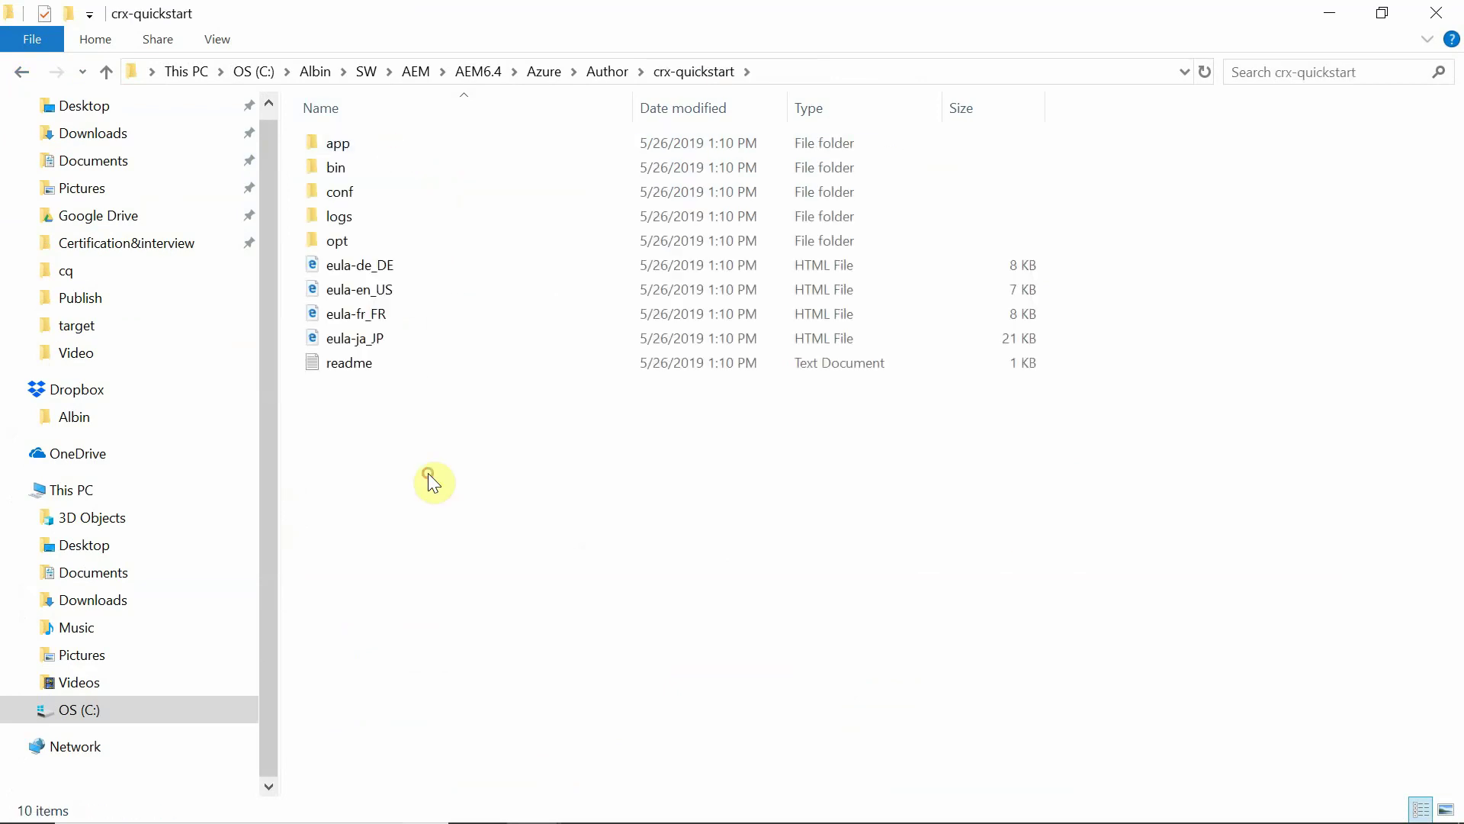
key("ctrl+v")
Step: Copy both .config files from the connector's config folder into crx-quickstart\install
key("alt+Tab")
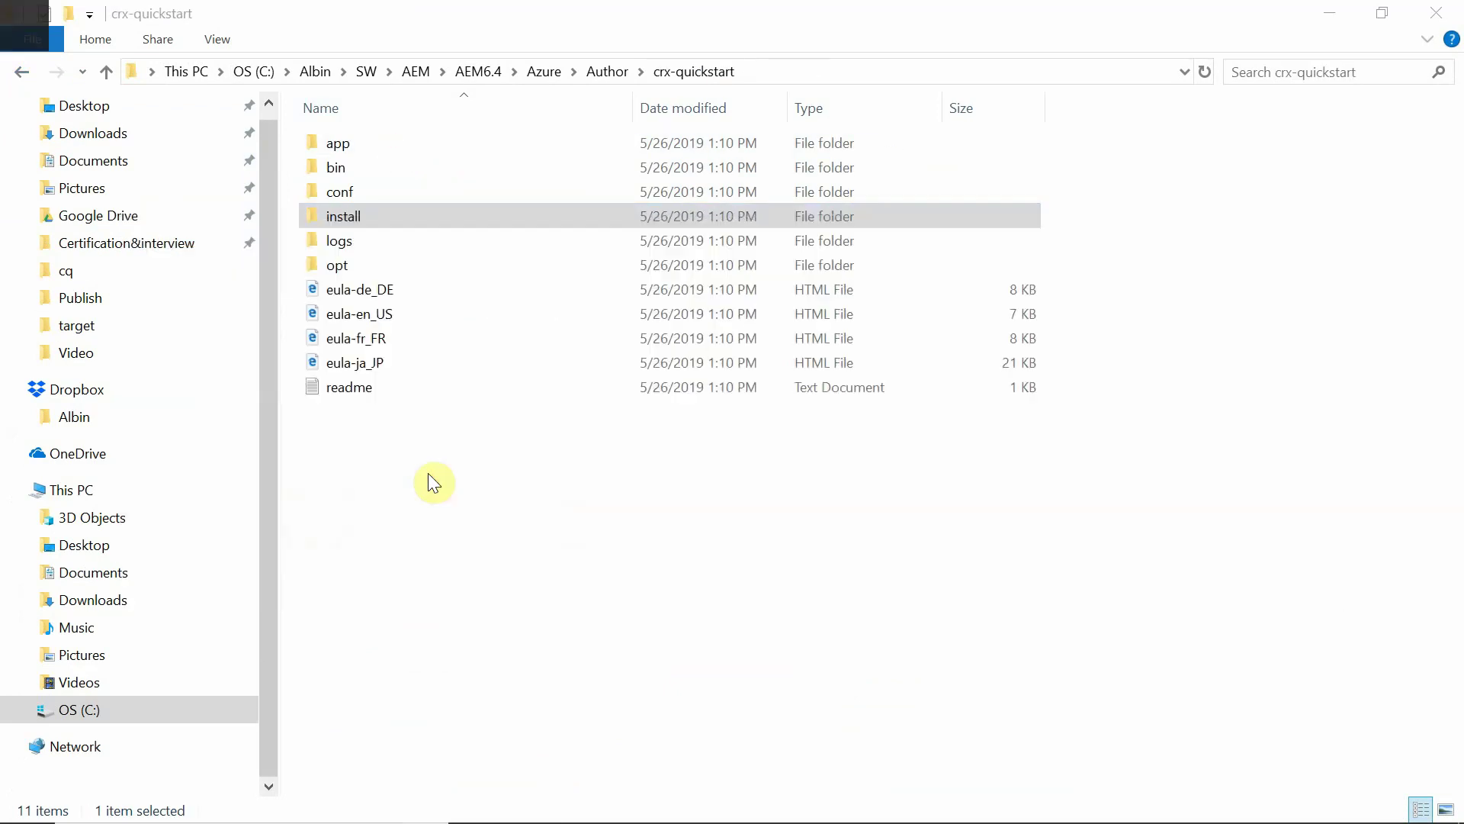
double_click(340, 146)
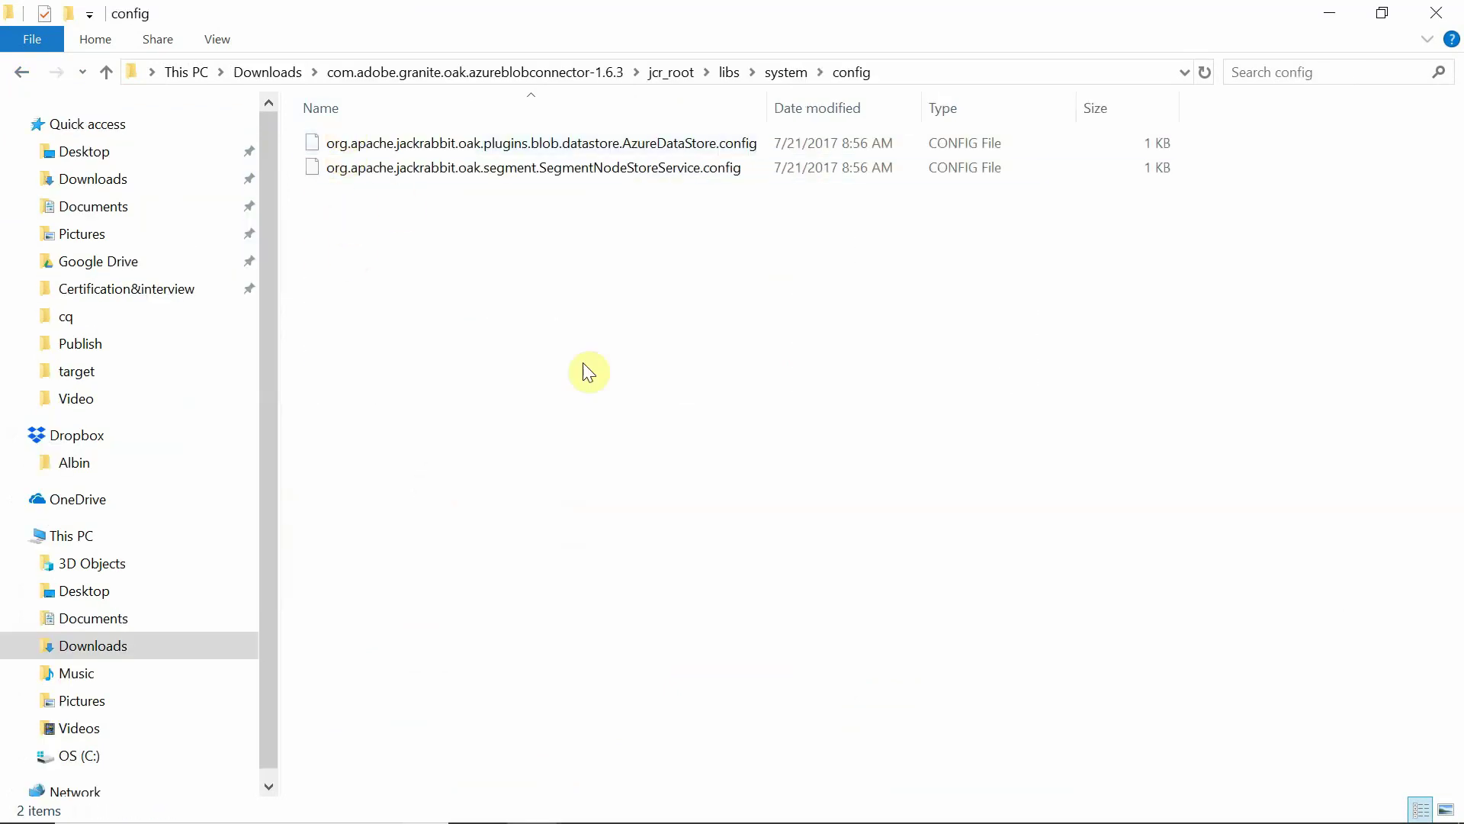
key("ctrl+a")
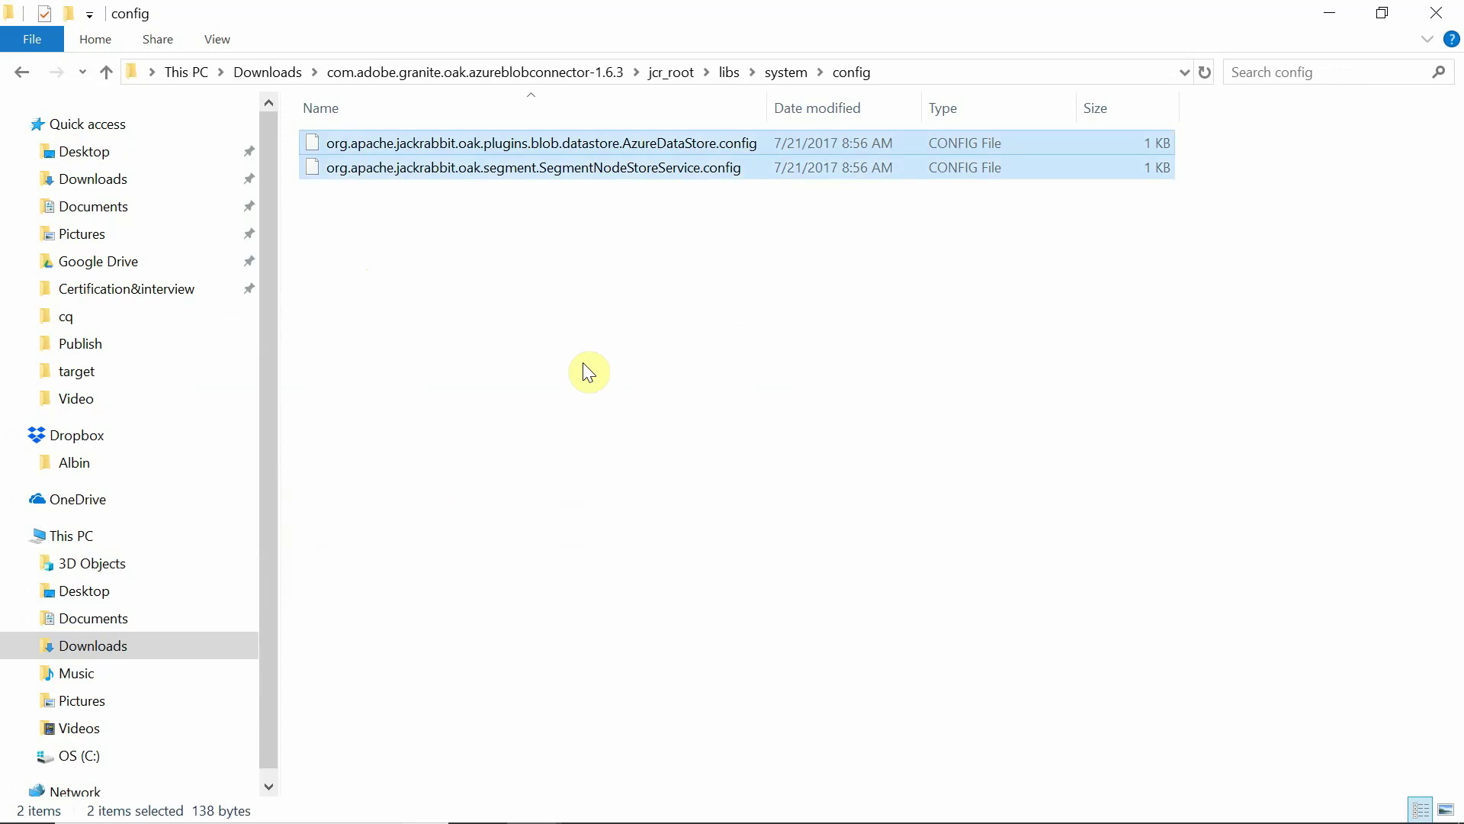
key("alt+Tab")
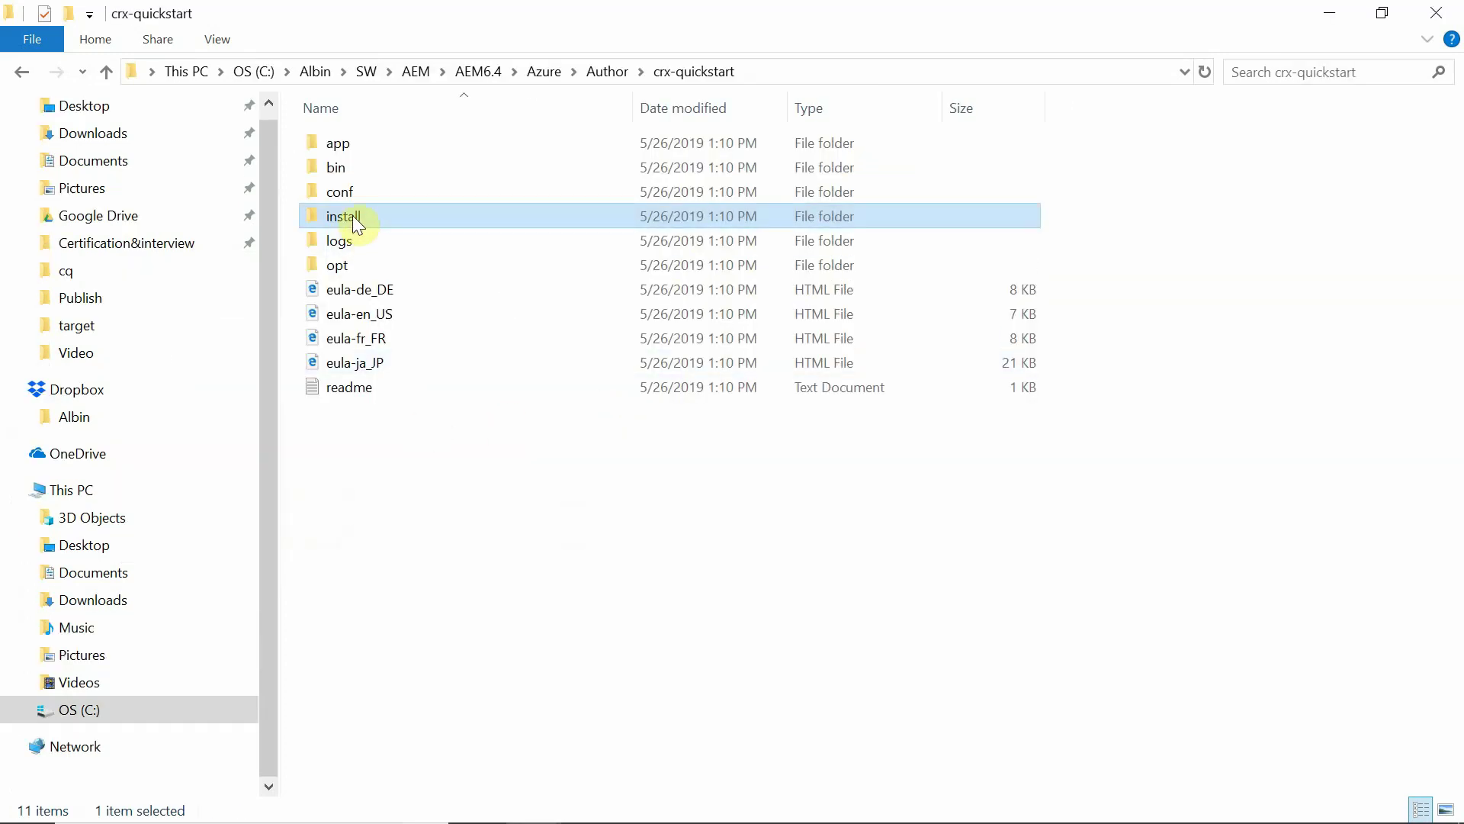
double_click(353, 216)
key("ctrl+v")
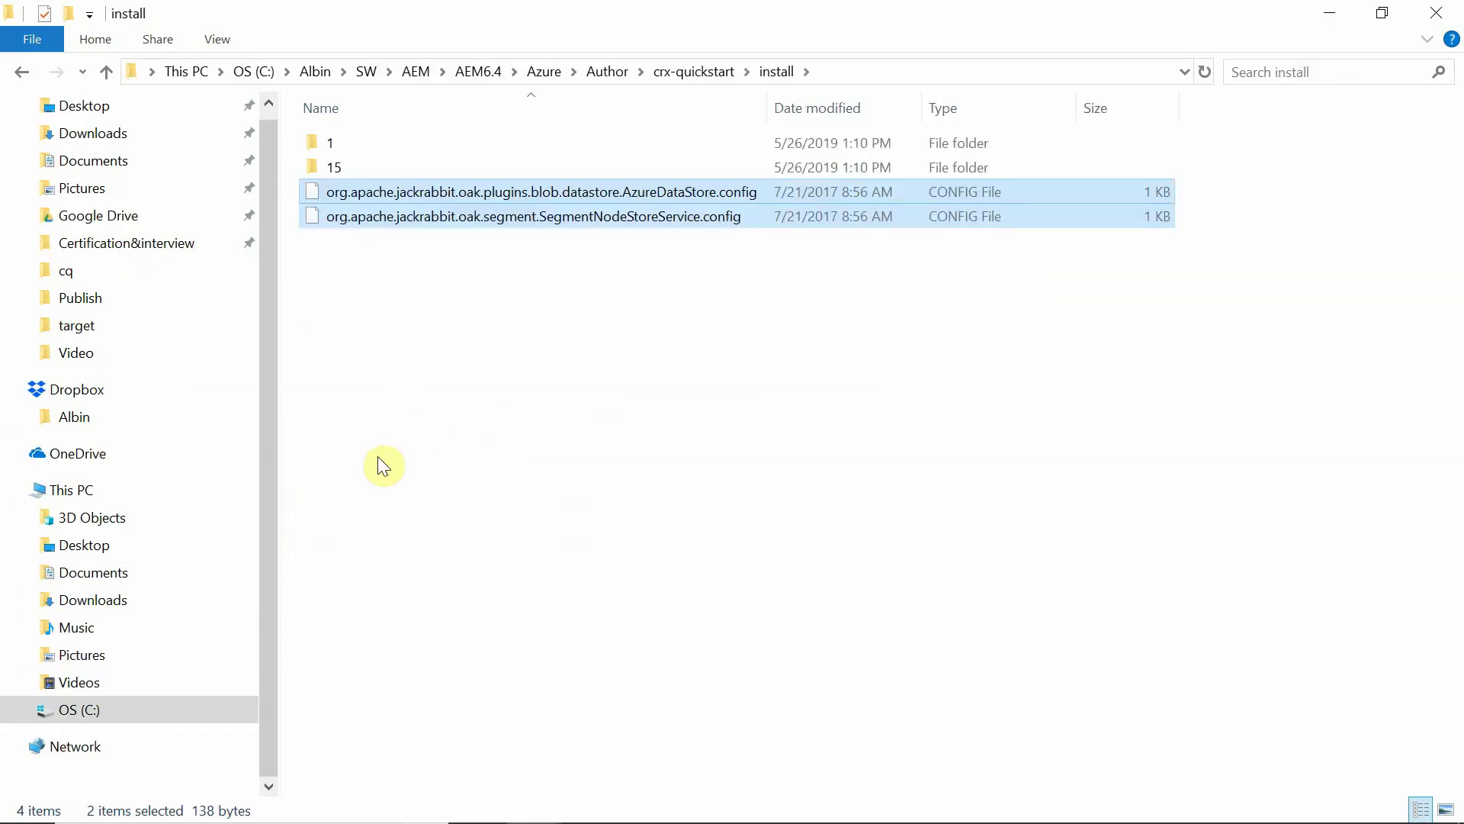
Step: Open AzureDataStore.config in Notepad++
left_click(636, 409)
left_click(679, 194)
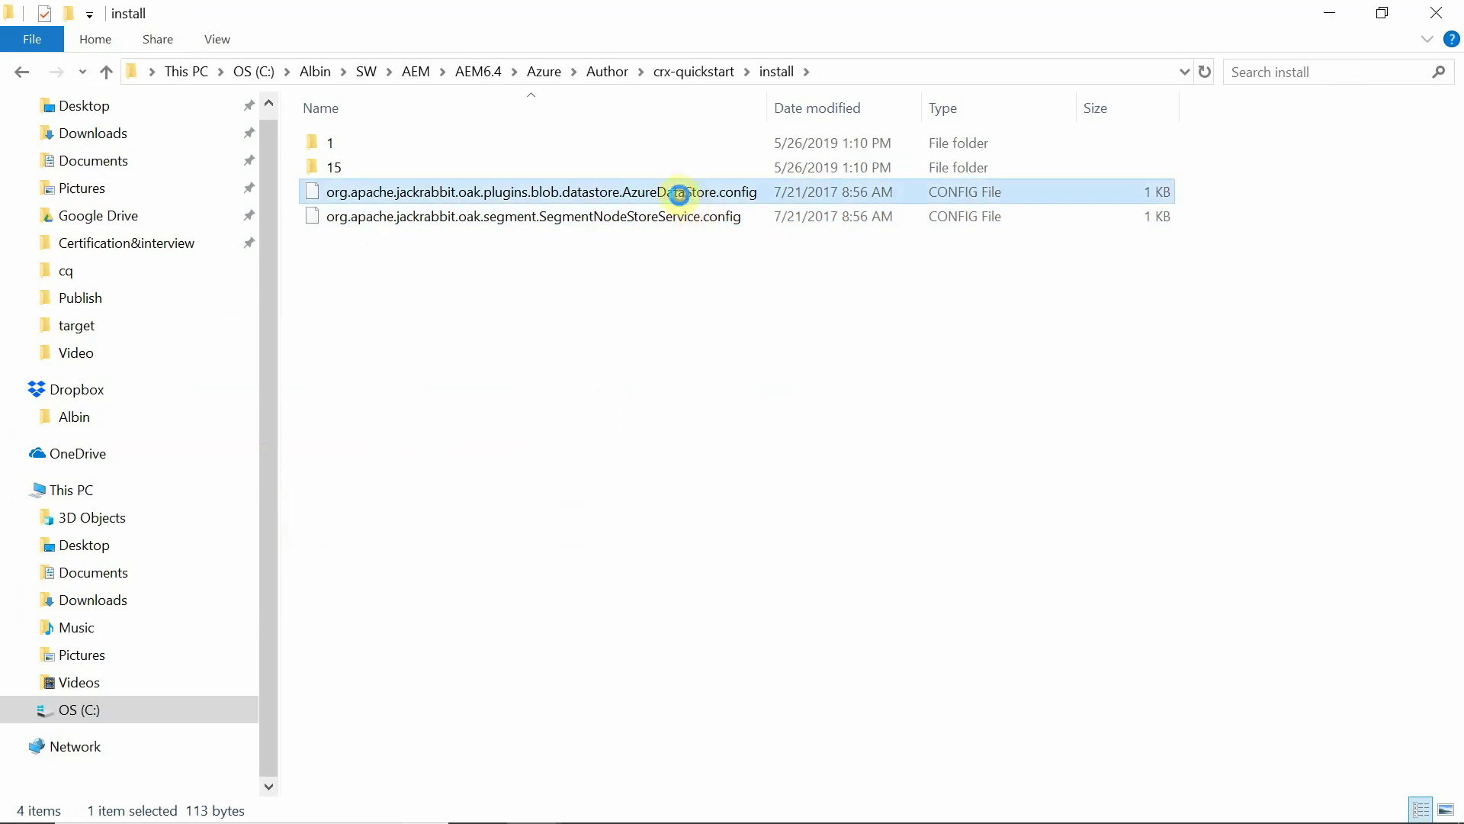
right_click(679, 194)
left_click(752, 254)
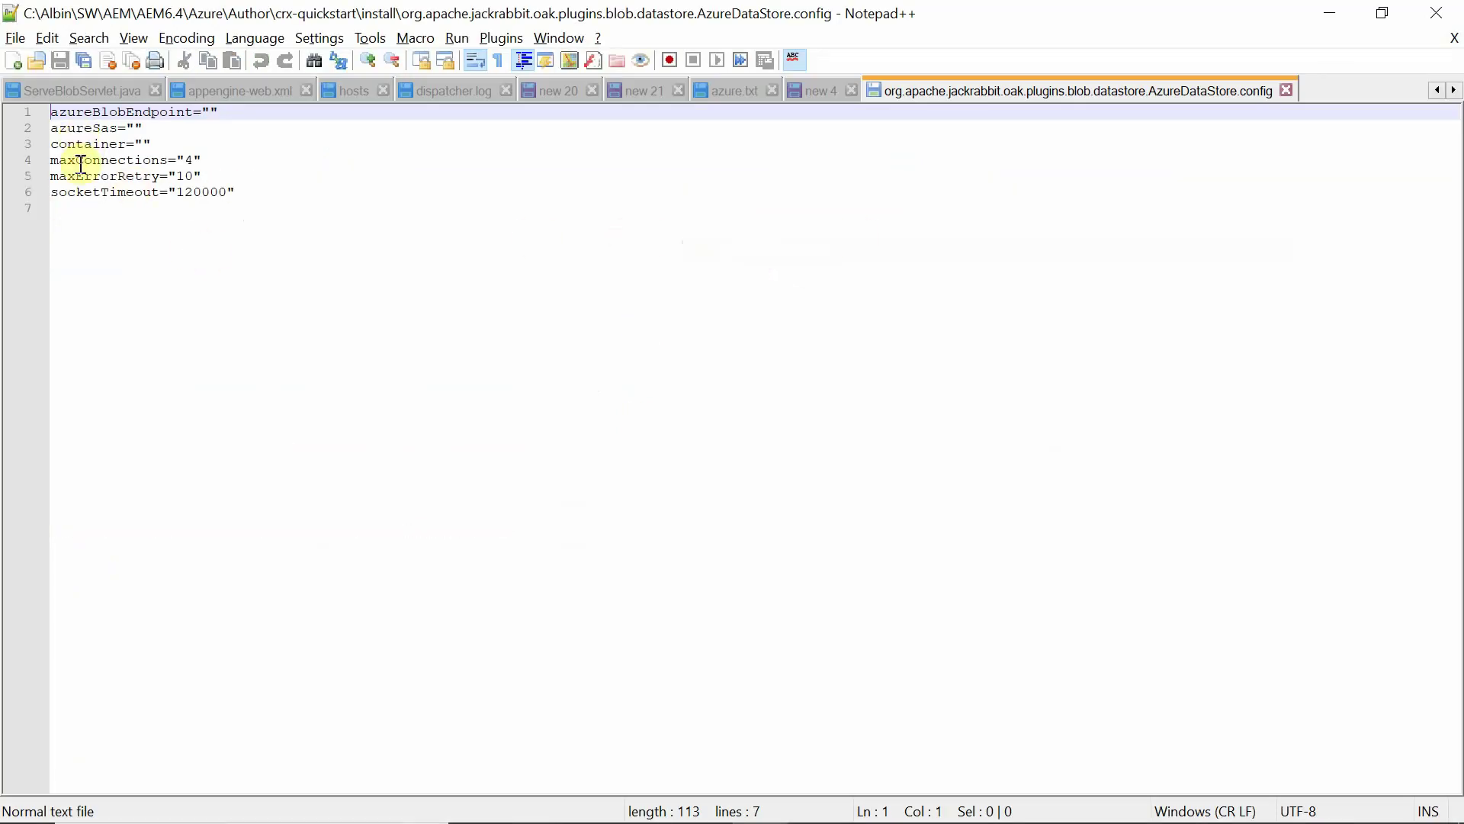
Step: Replace AzureDataStore.config's contents with the lines 9–22 settings from azure.txt
left_click(732, 91)
left_click_drag(294, 449, 6, 251)
key("ctrl+c")
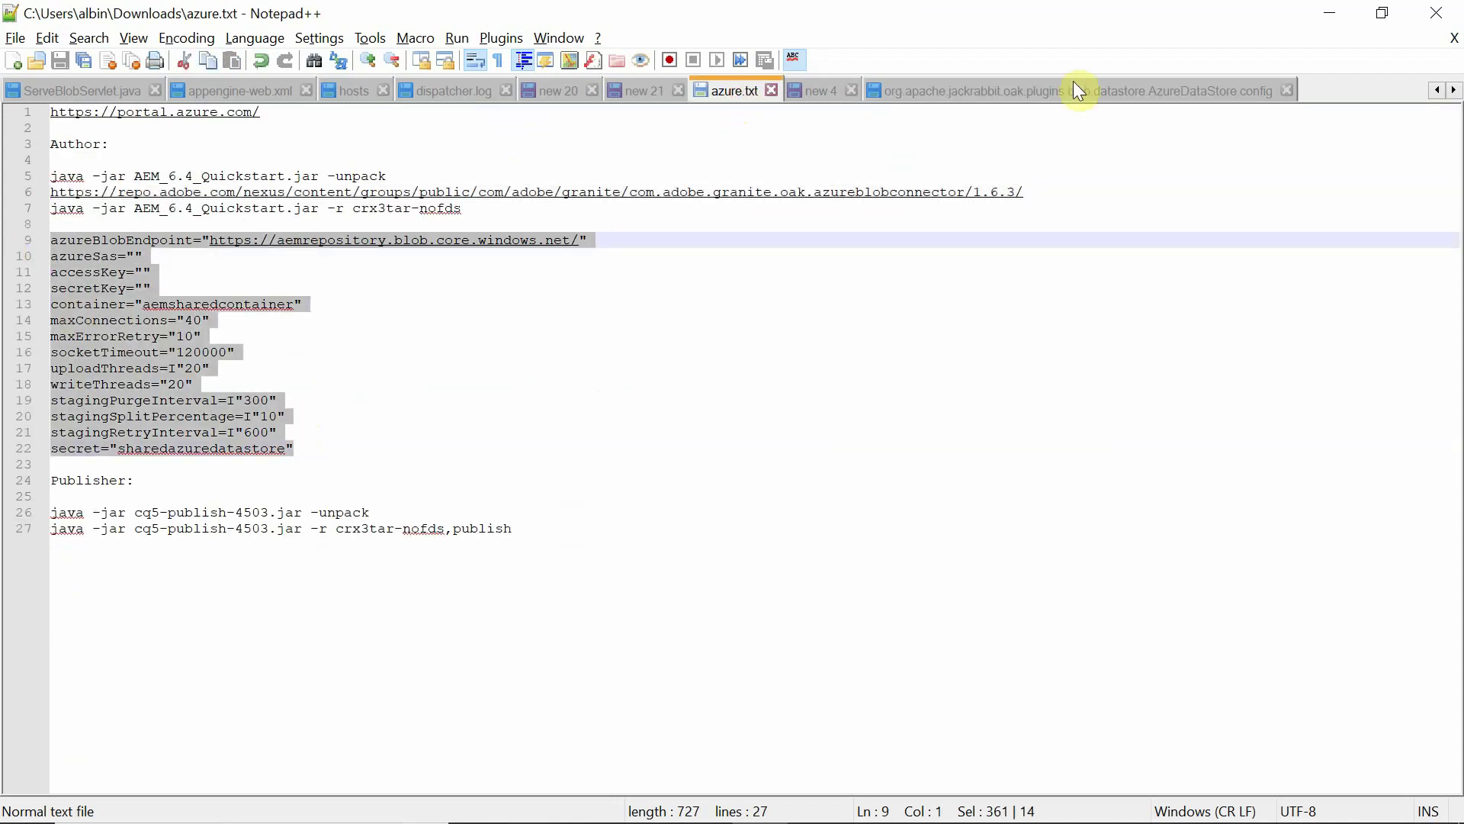
left_click(1103, 90)
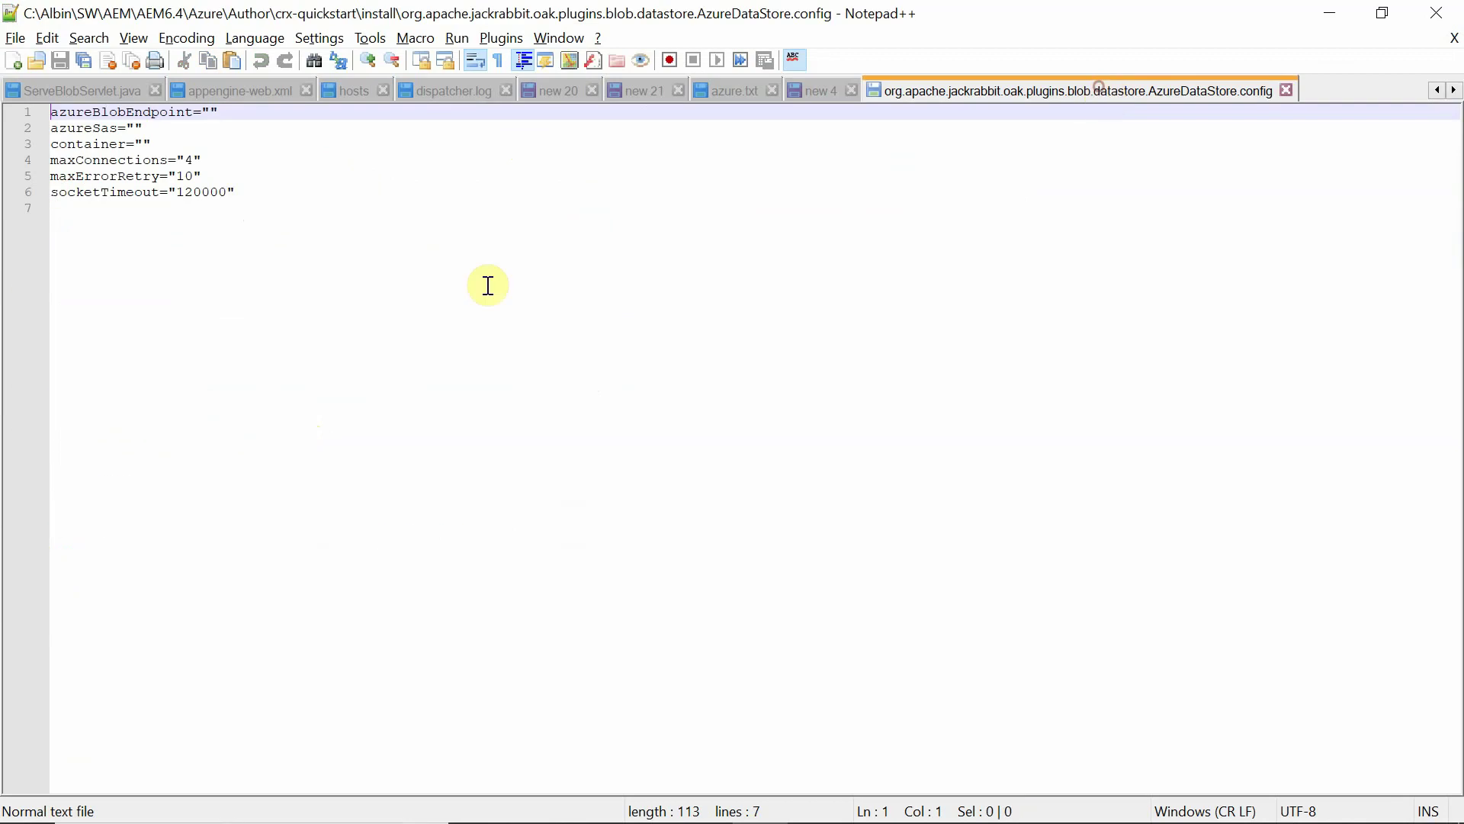
key("ctrl+a")
key("ctrl+v")
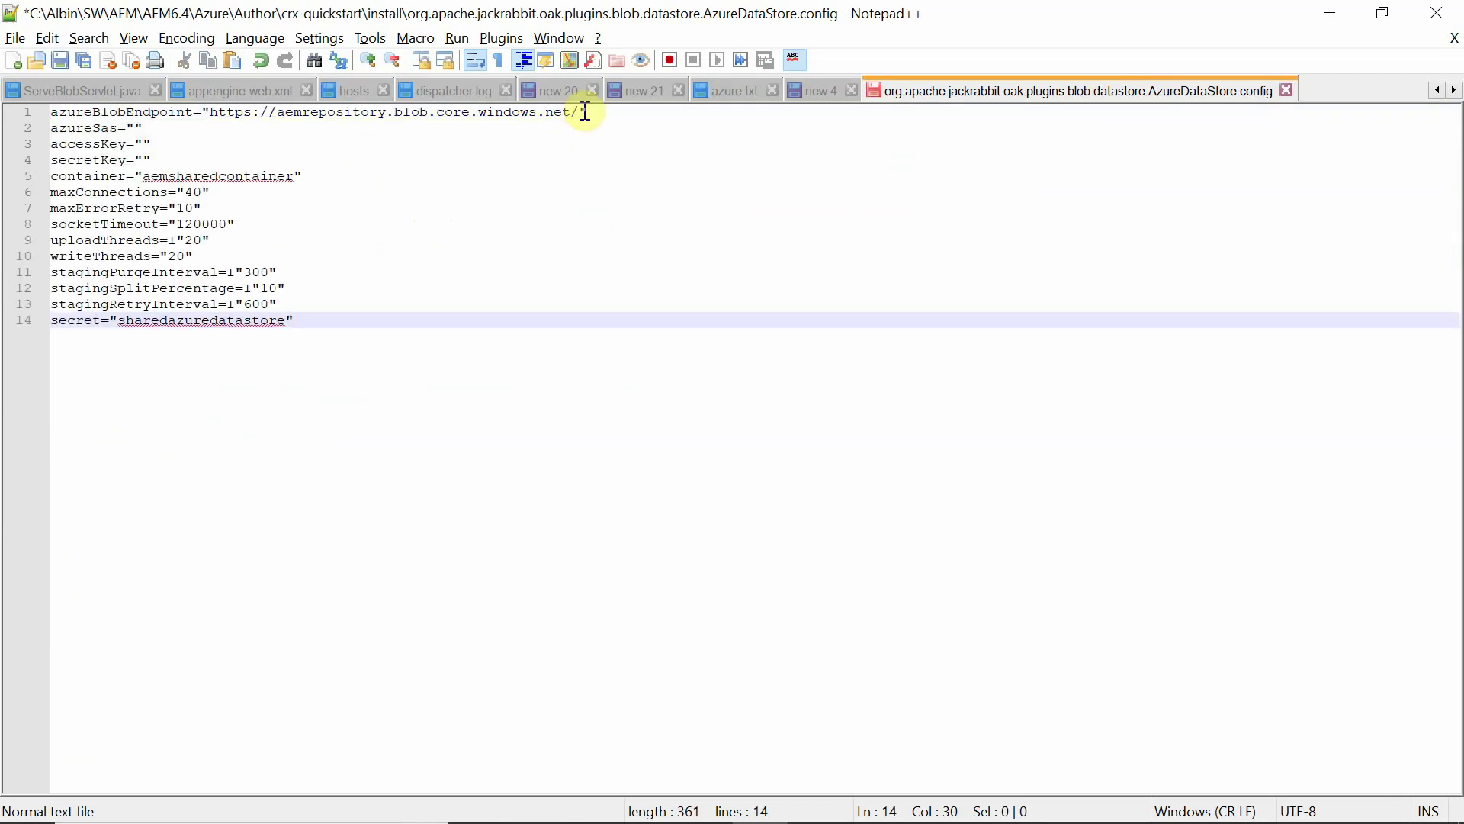
Step: Delete the azureBlobEndpoint URL so its value is empty, and save the config
left_click_drag(585, 112, 209, 117)
key("Delete")
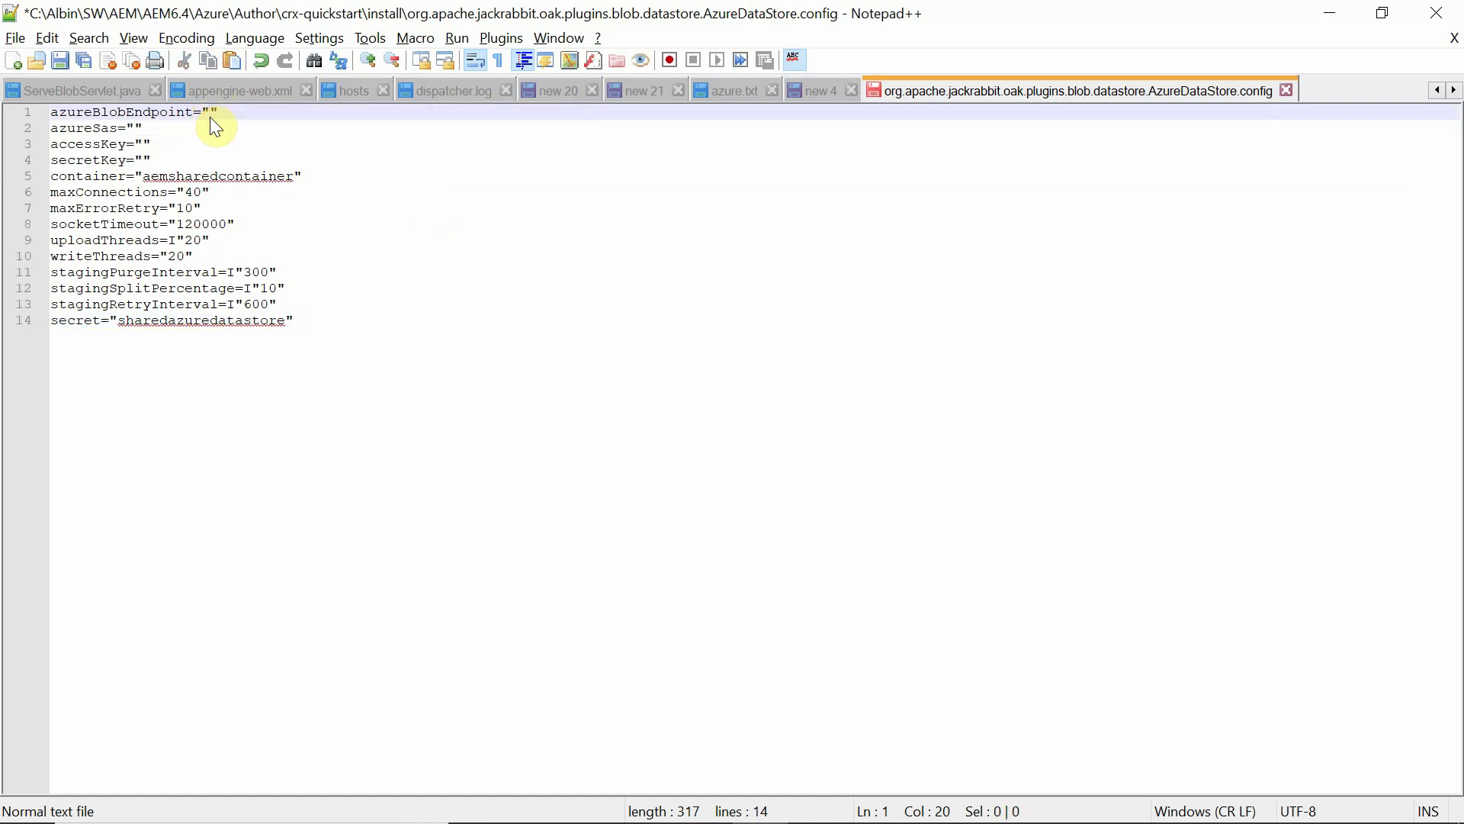
key("ctrl+s")
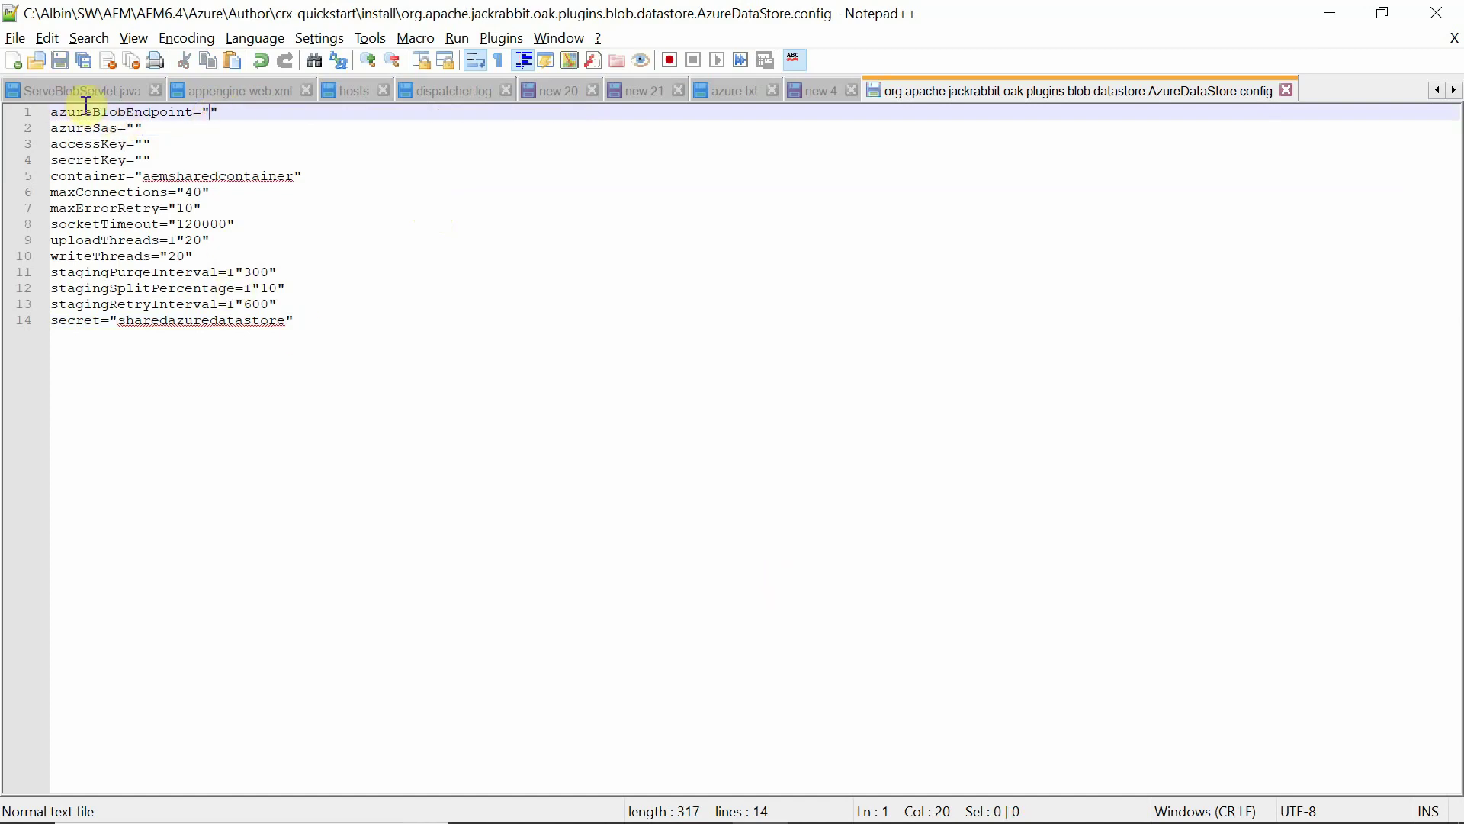
double_click(142, 113)
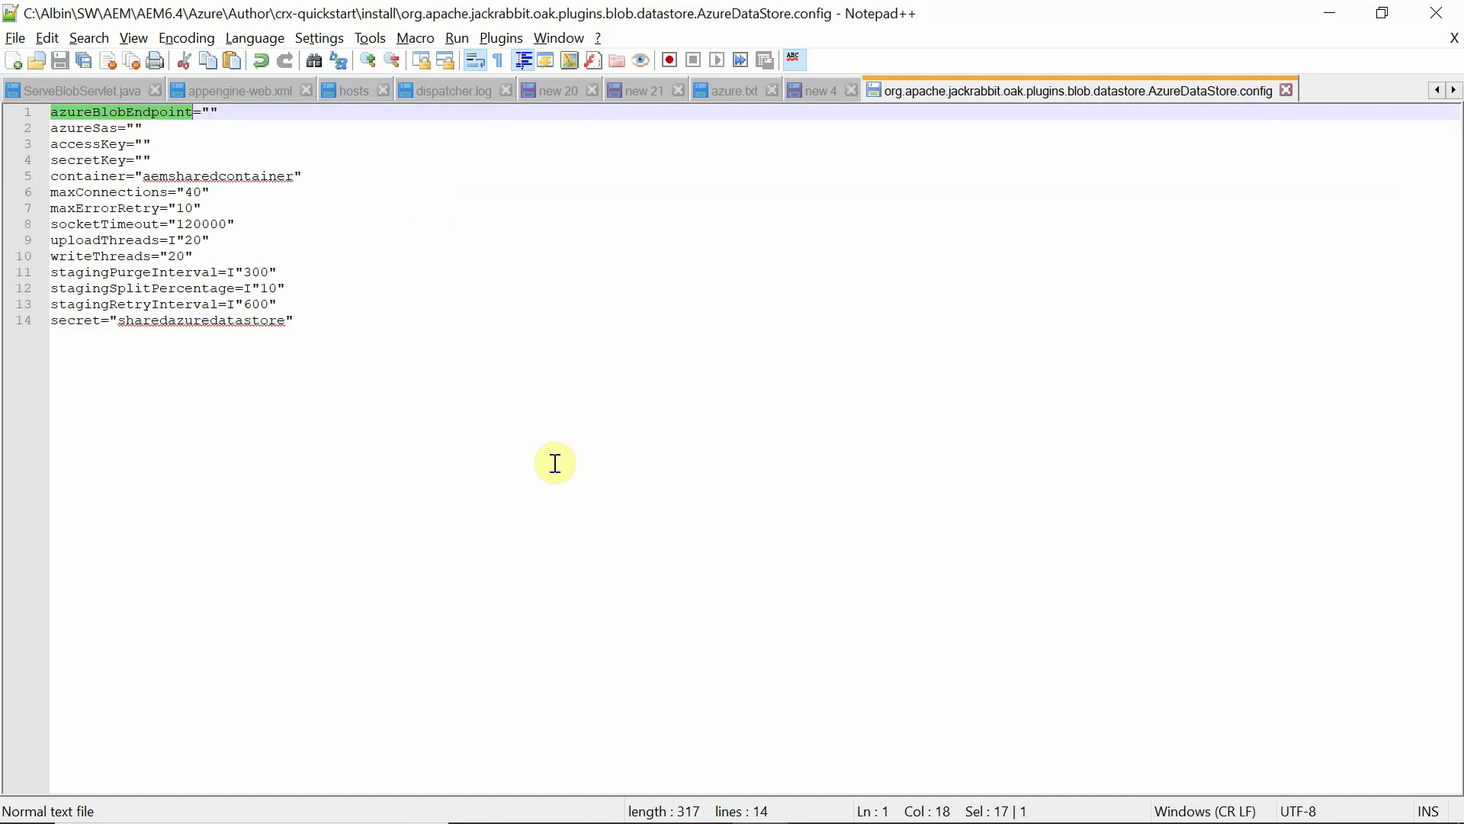
key("alt+Tab")
key("alt+Tab")
key("alt+Tab")
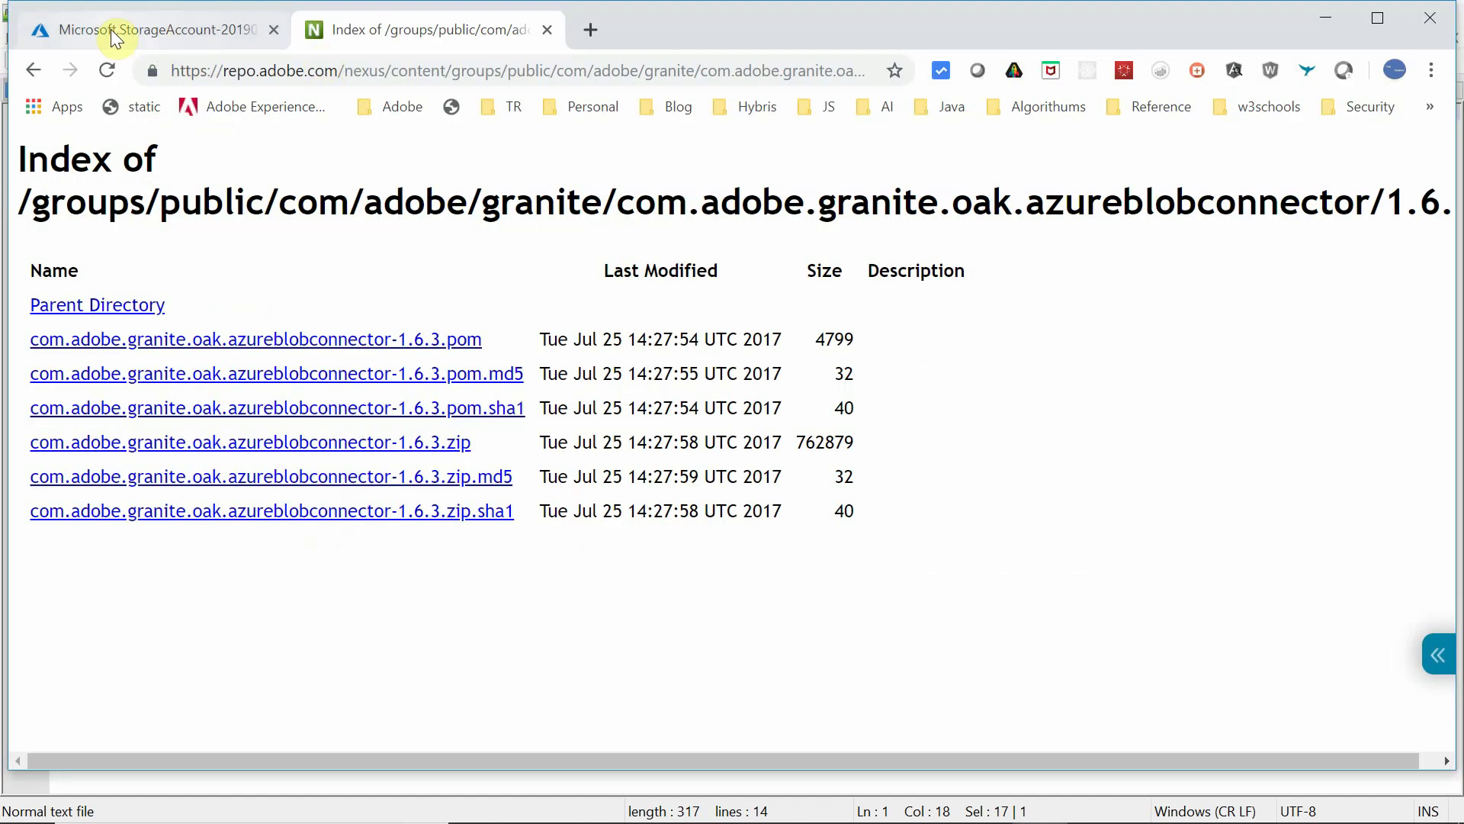
Step: Copy the Primary Blob Service Endpoint from aemrepository's Properties page
left_click(112, 29)
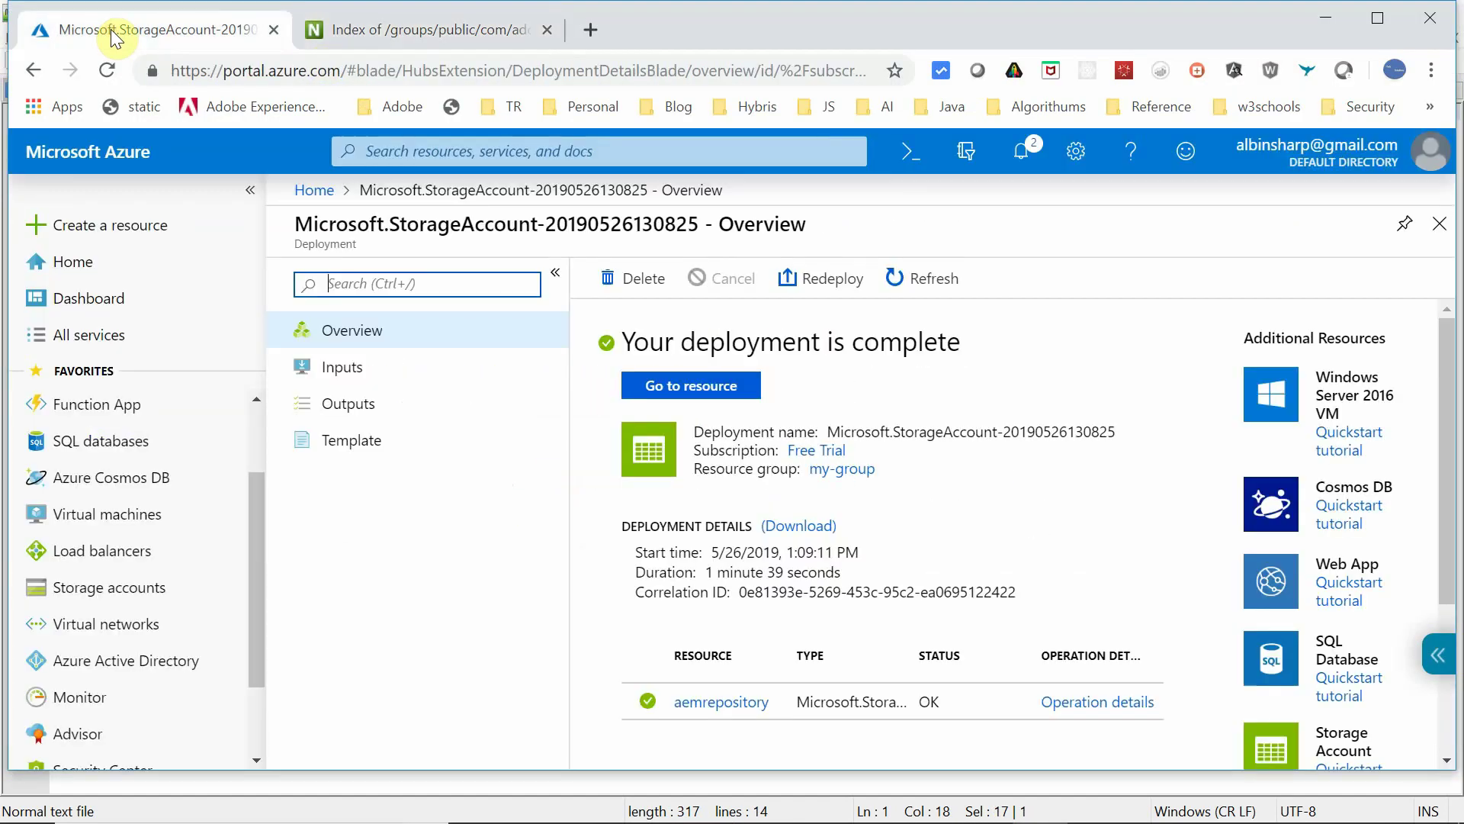
left_click(705, 386)
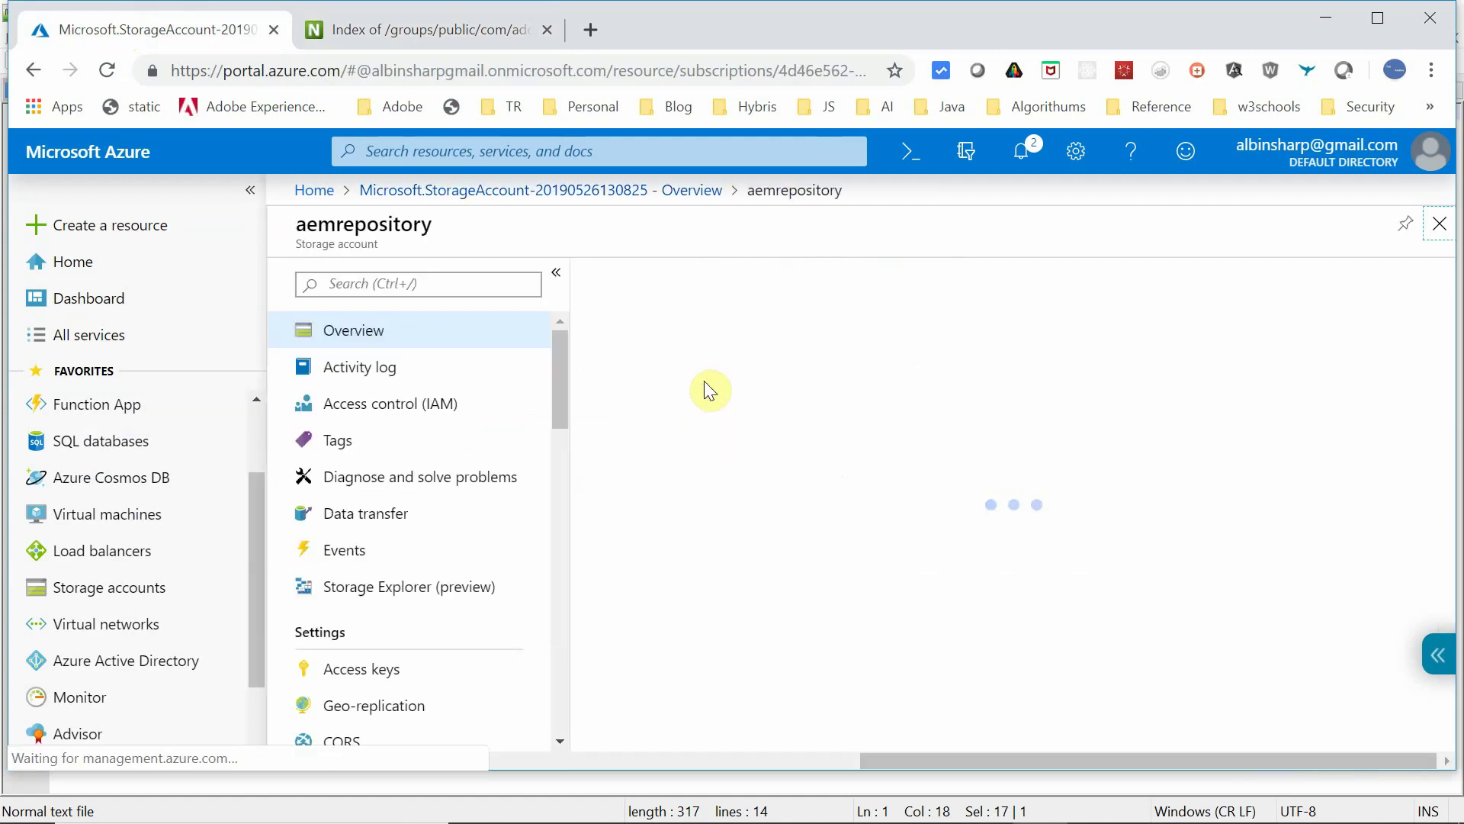
left_click_drag(555, 363, 555, 481)
left_click(330, 413)
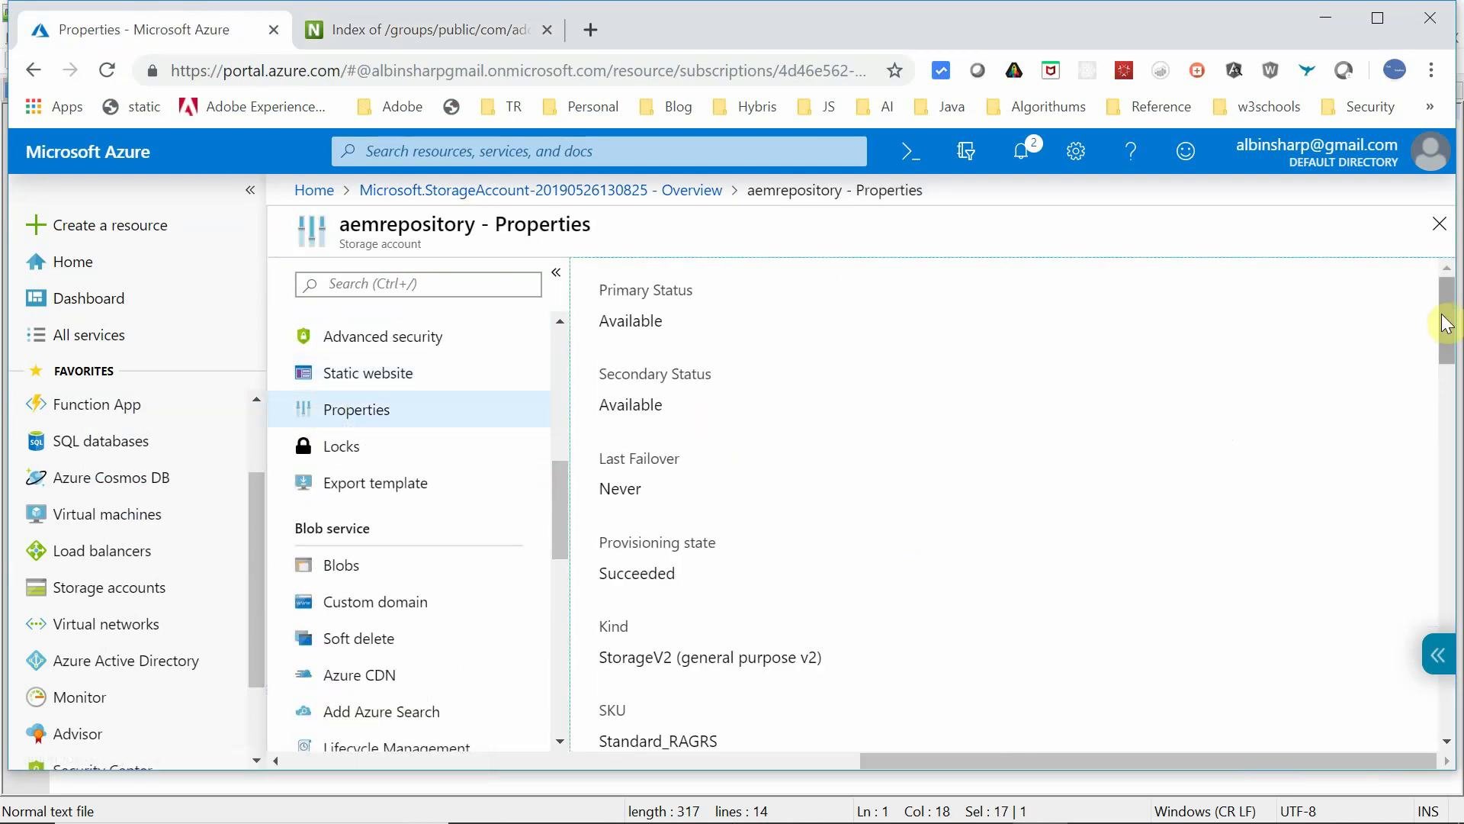
left_click_drag(1443, 318, 1436, 428)
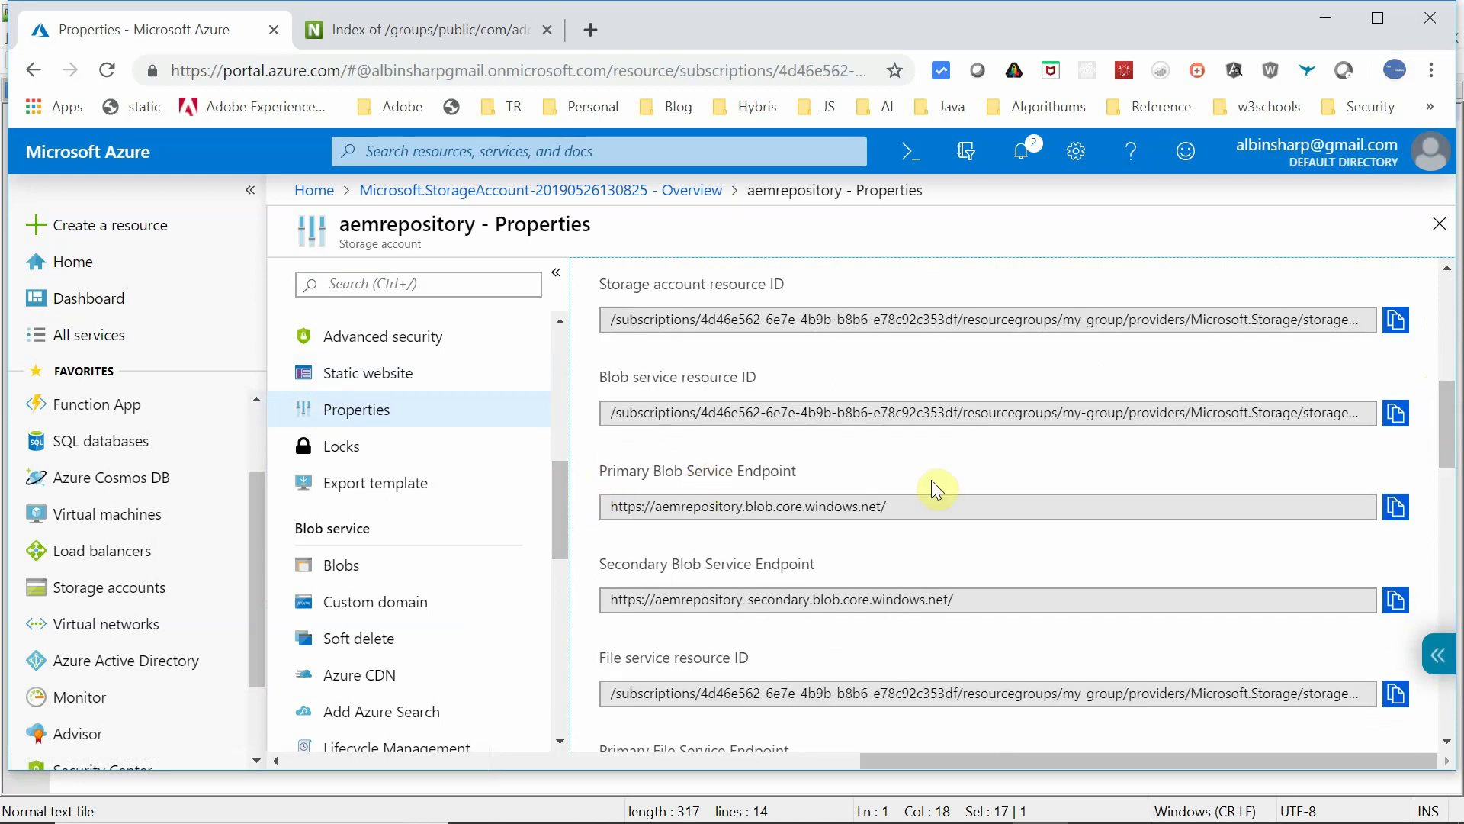
left_click(1395, 506)
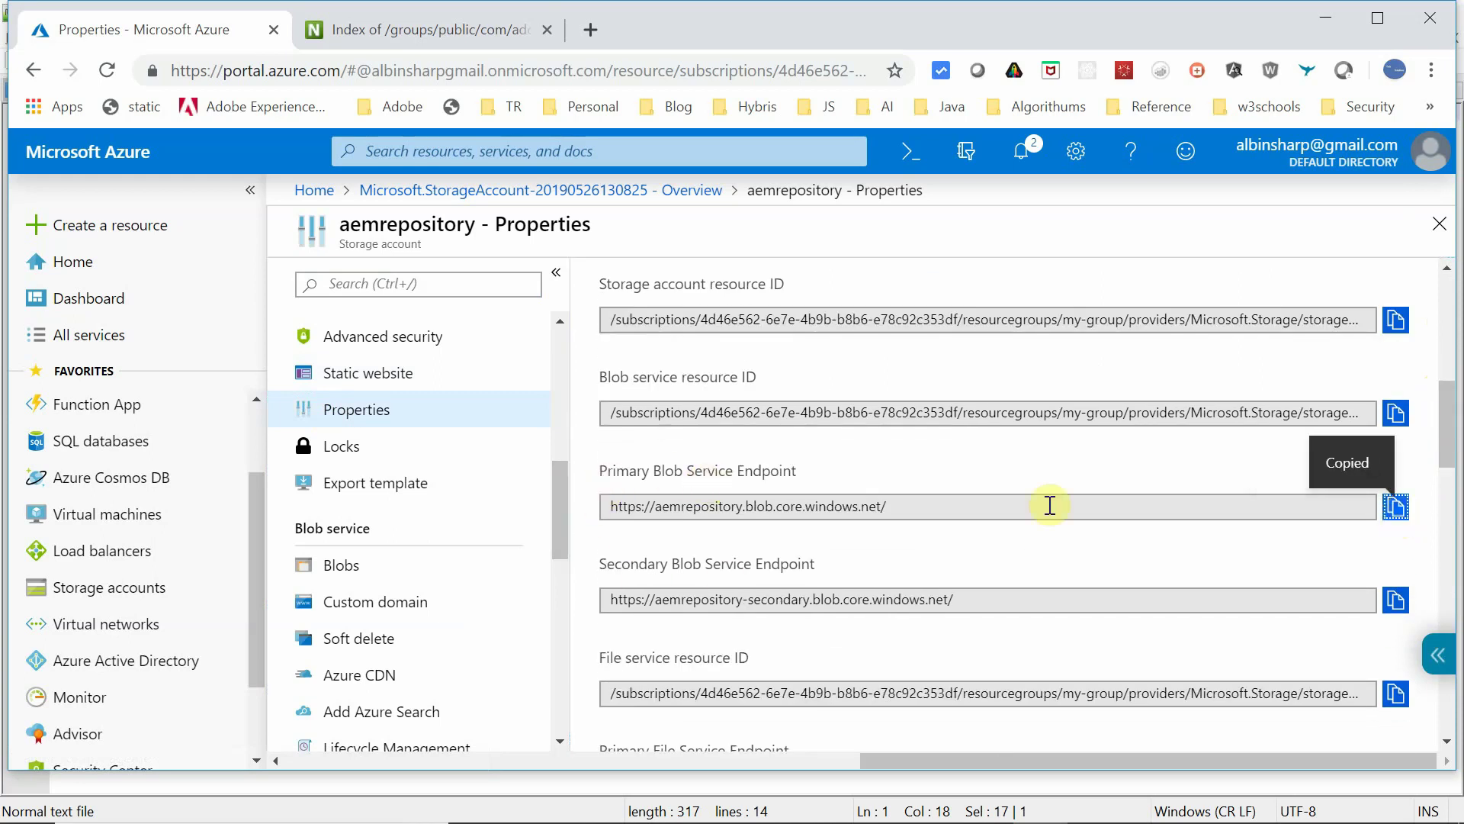
key("alt+Tab")
left_click(214, 110)
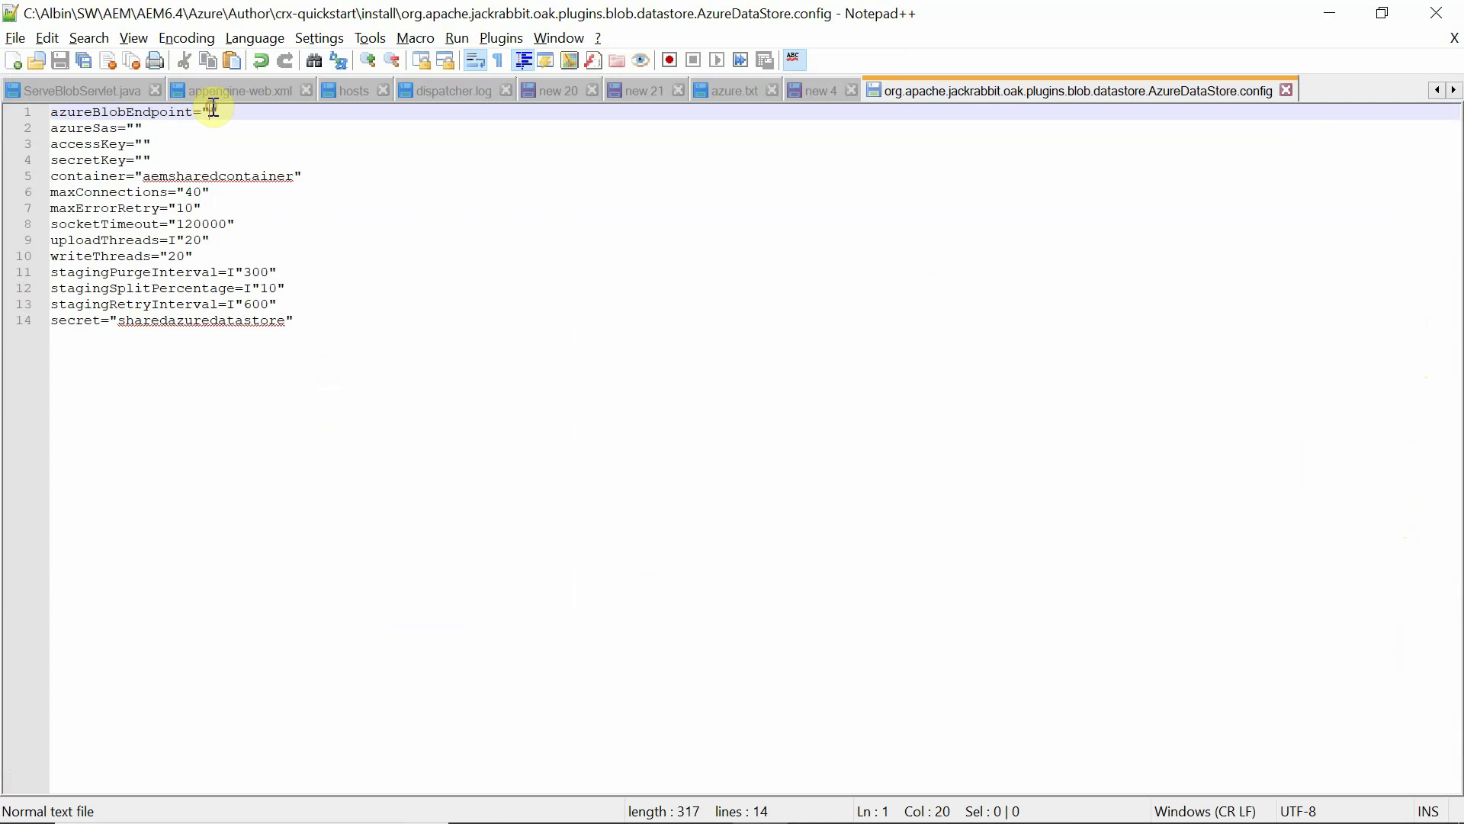
key("ctrl+v")
key("ctrl+s")
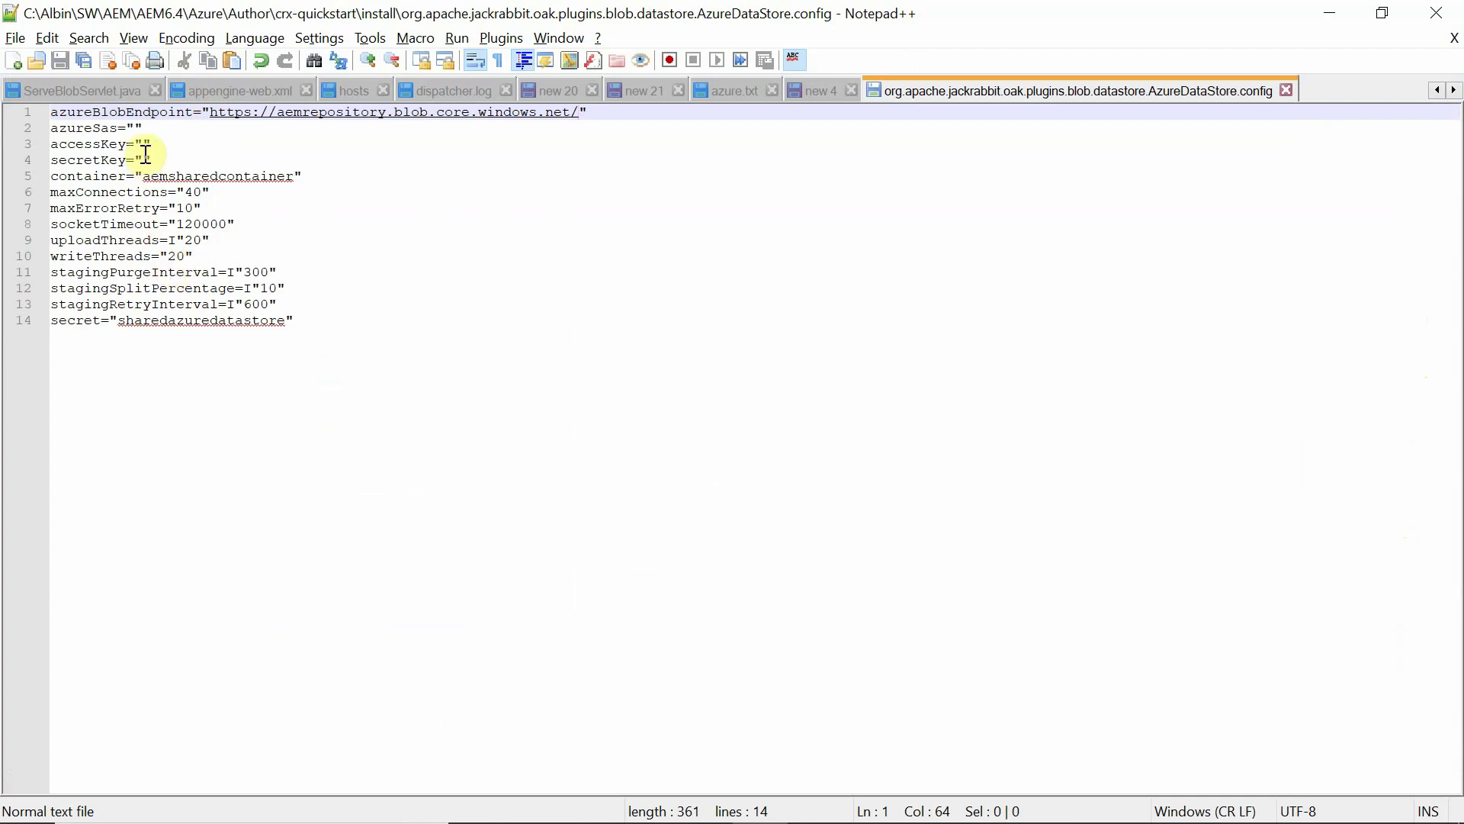
Step: Check the empty azureSas, accessKey and secretKey settings in the config
left_click_drag(151, 160, 40, 144)
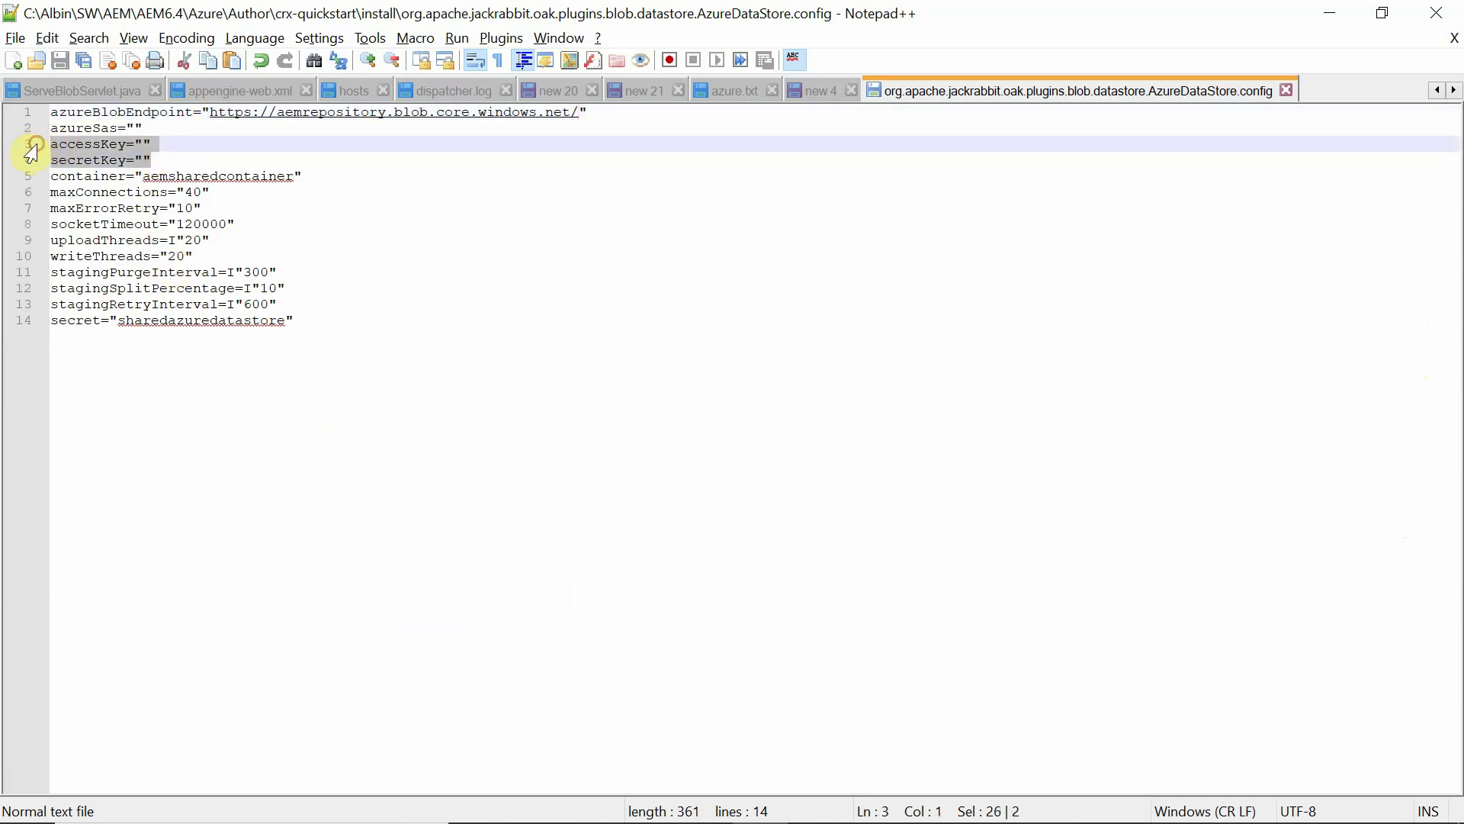
left_click(158, 127)
key("ctrl+shift+Home")
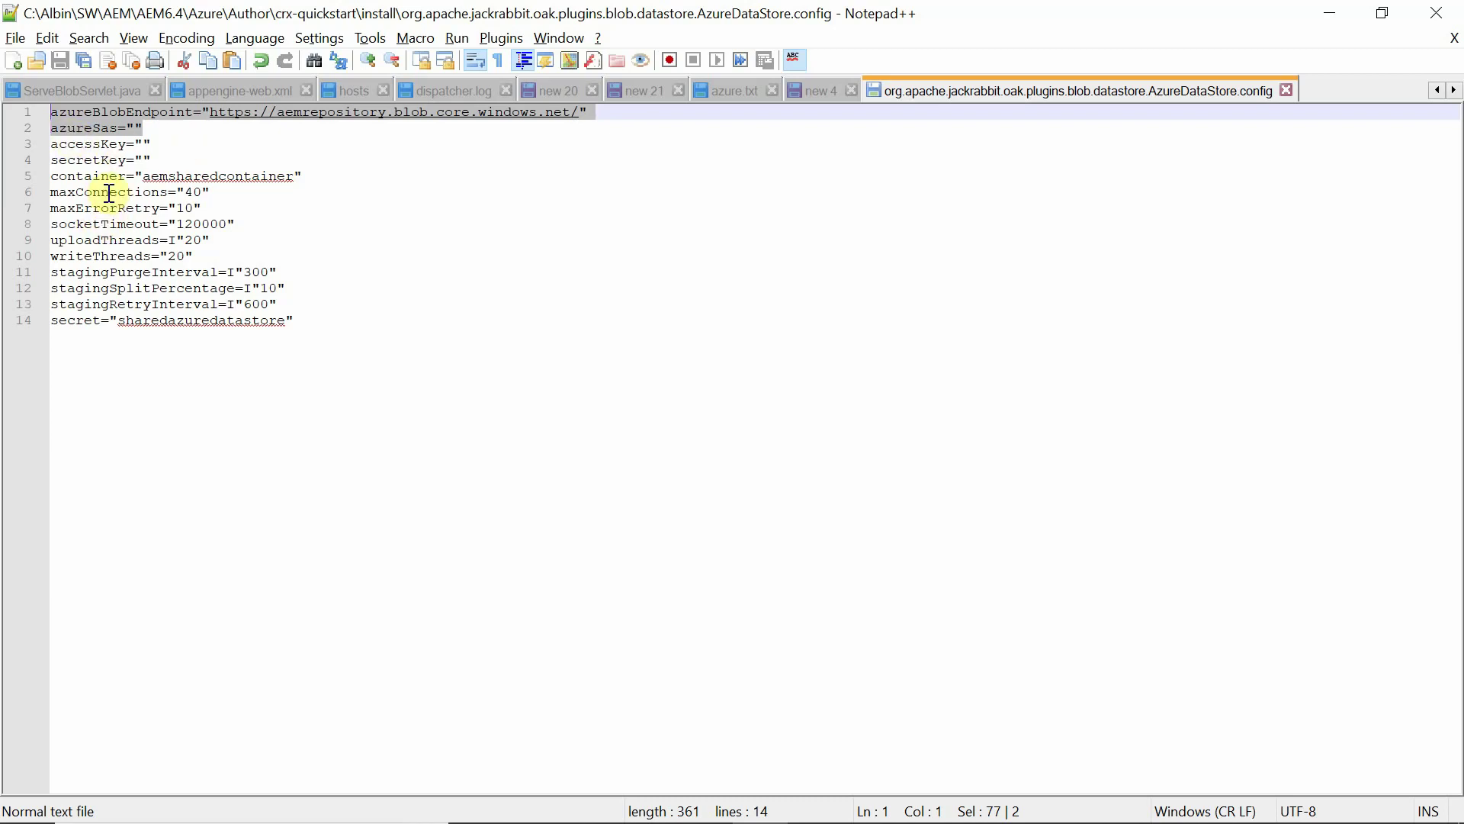
left_click(176, 133)
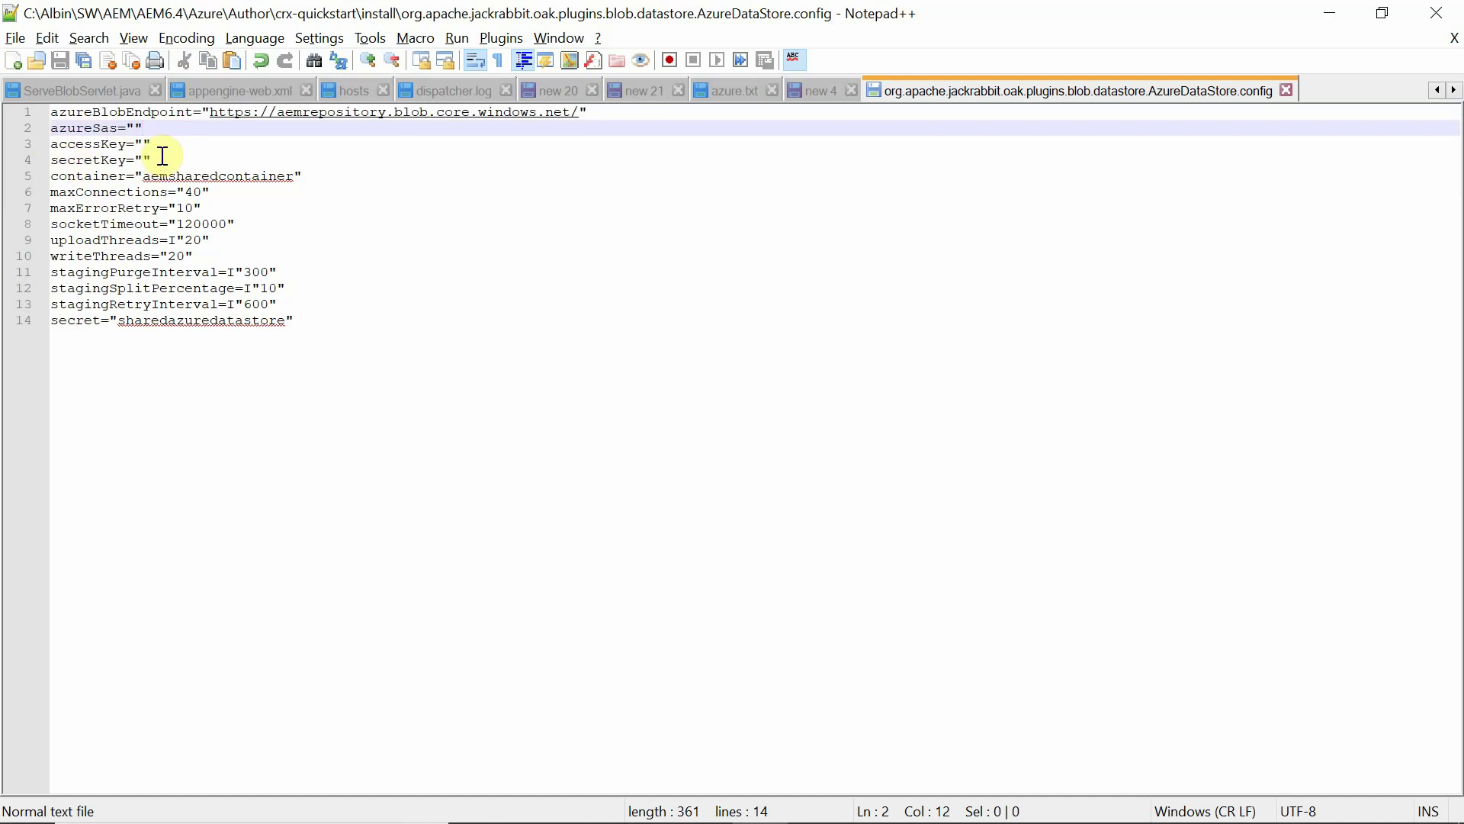
left_click_drag(156, 160, 31, 153)
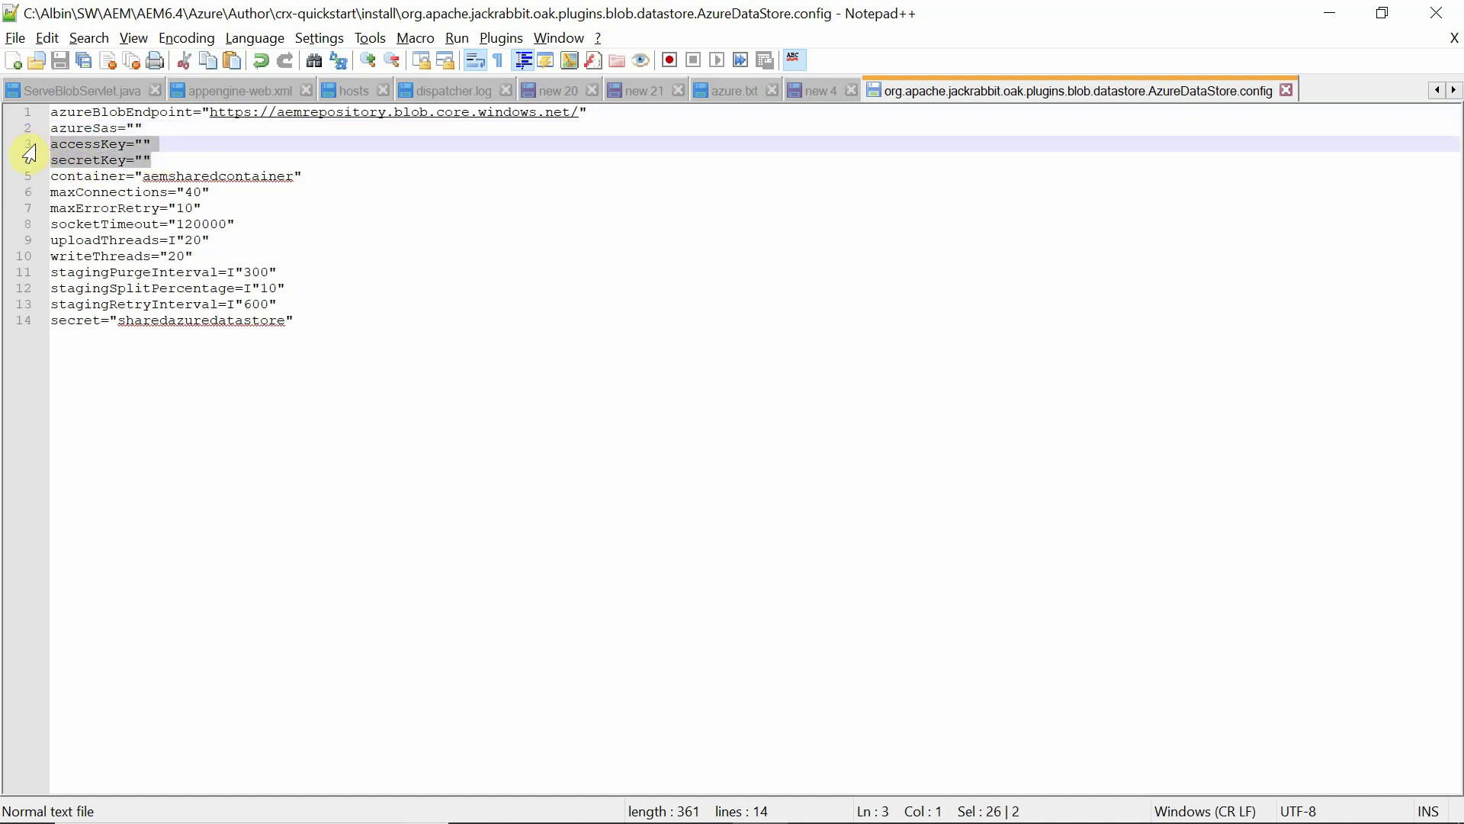
double_click(87, 126)
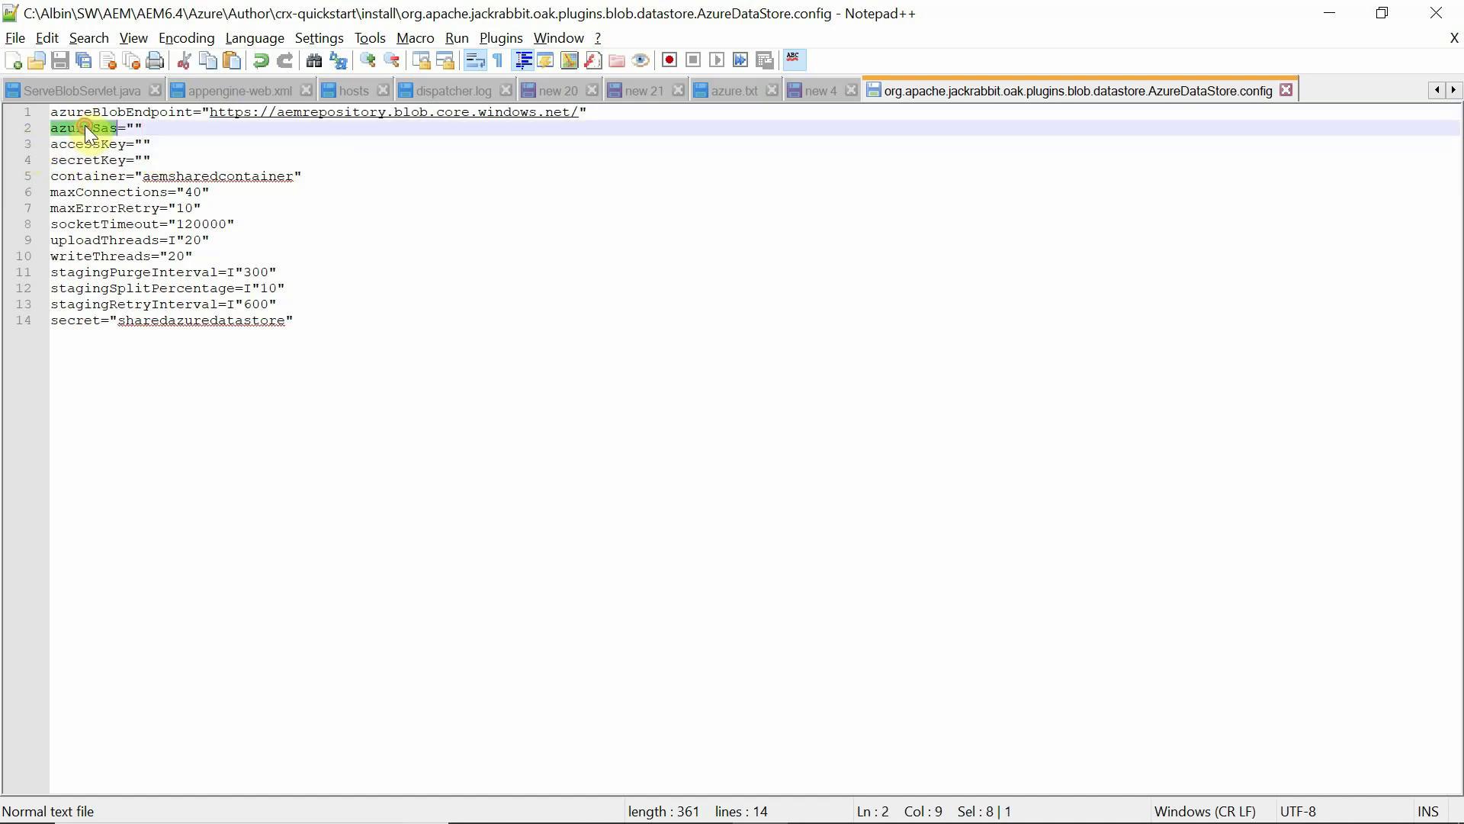
left_click(83, 127)
double_click(84, 127)
left_click(94, 145)
double_click(99, 145)
left_click(107, 161)
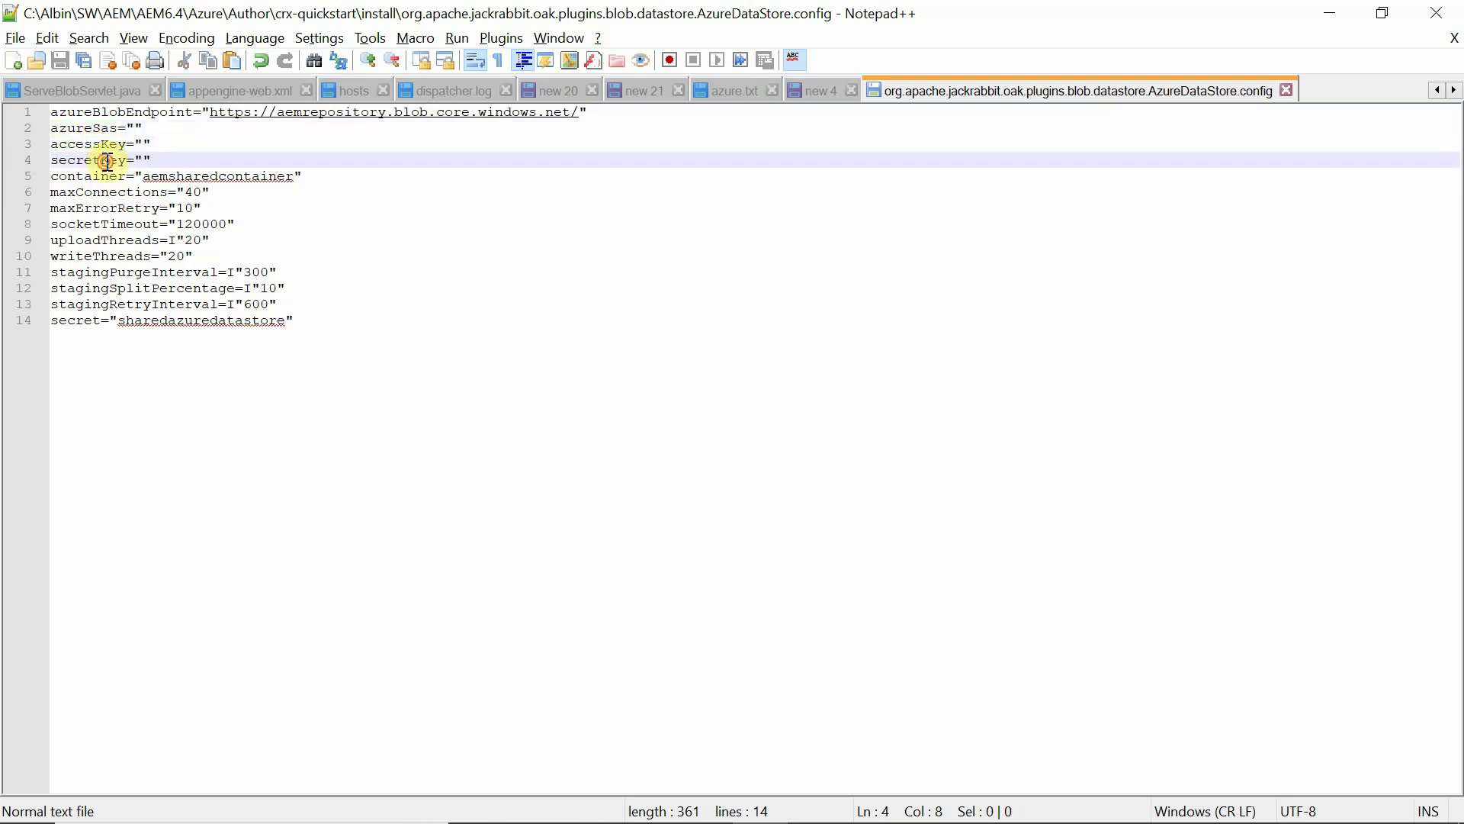
double_click(107, 161)
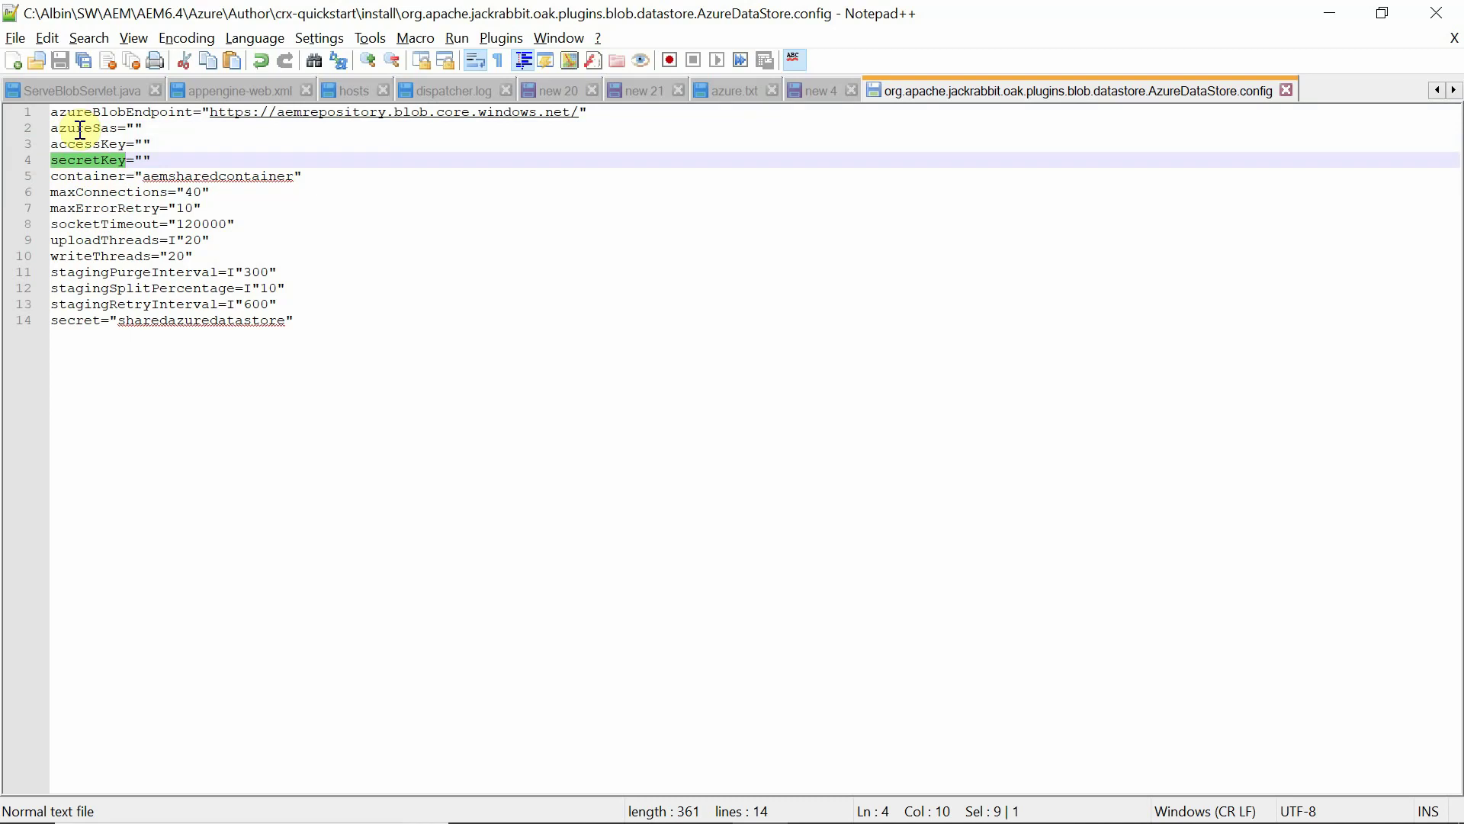
key("alt+Tab")
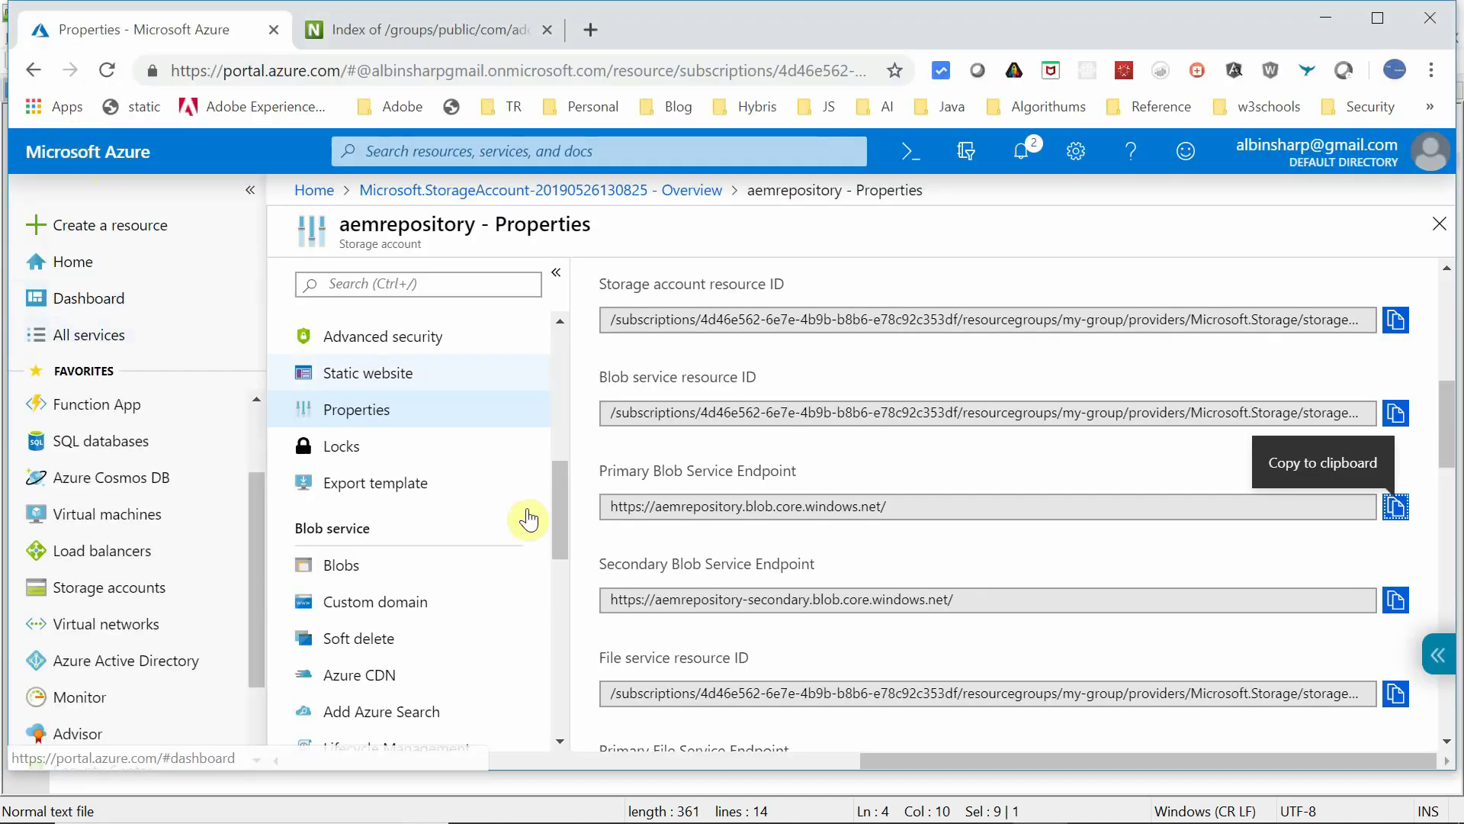
Step: Open aemrepository's Shared access signature settings
scroll(566, 494, "up", 1)
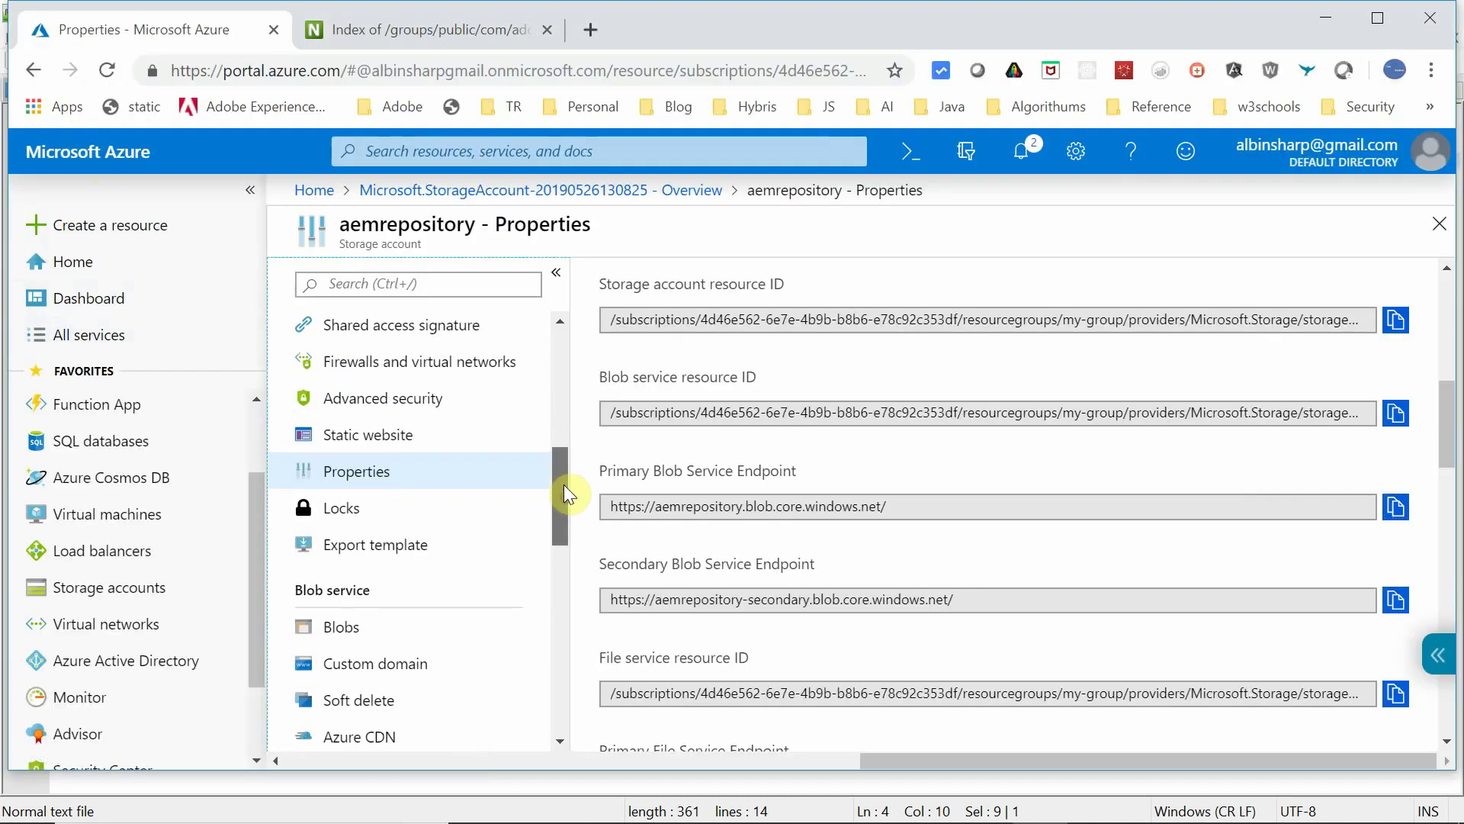
scroll(566, 494, "down", 6)
scroll(556, 513, "up", 7)
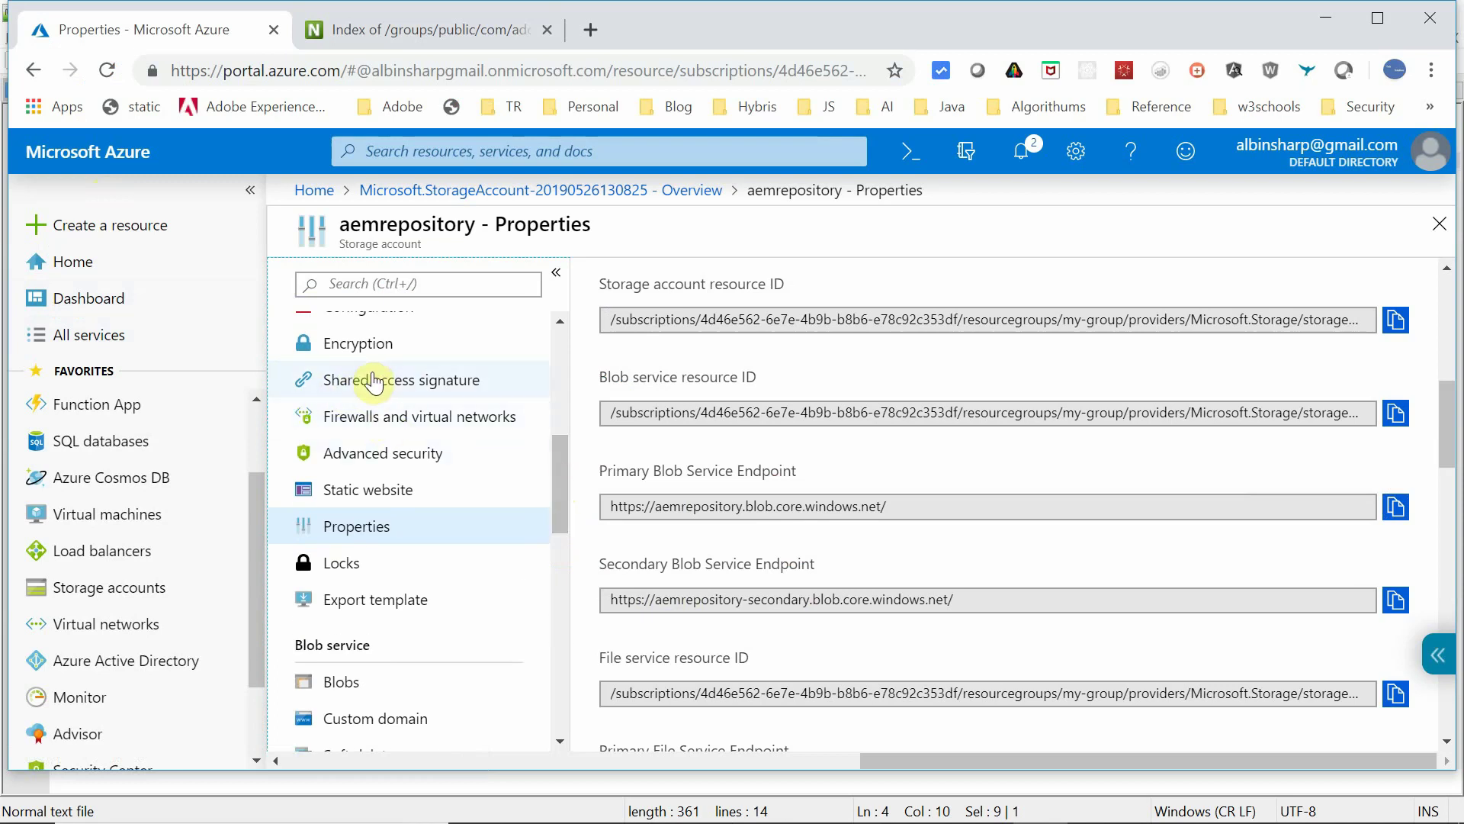
left_click(374, 382)
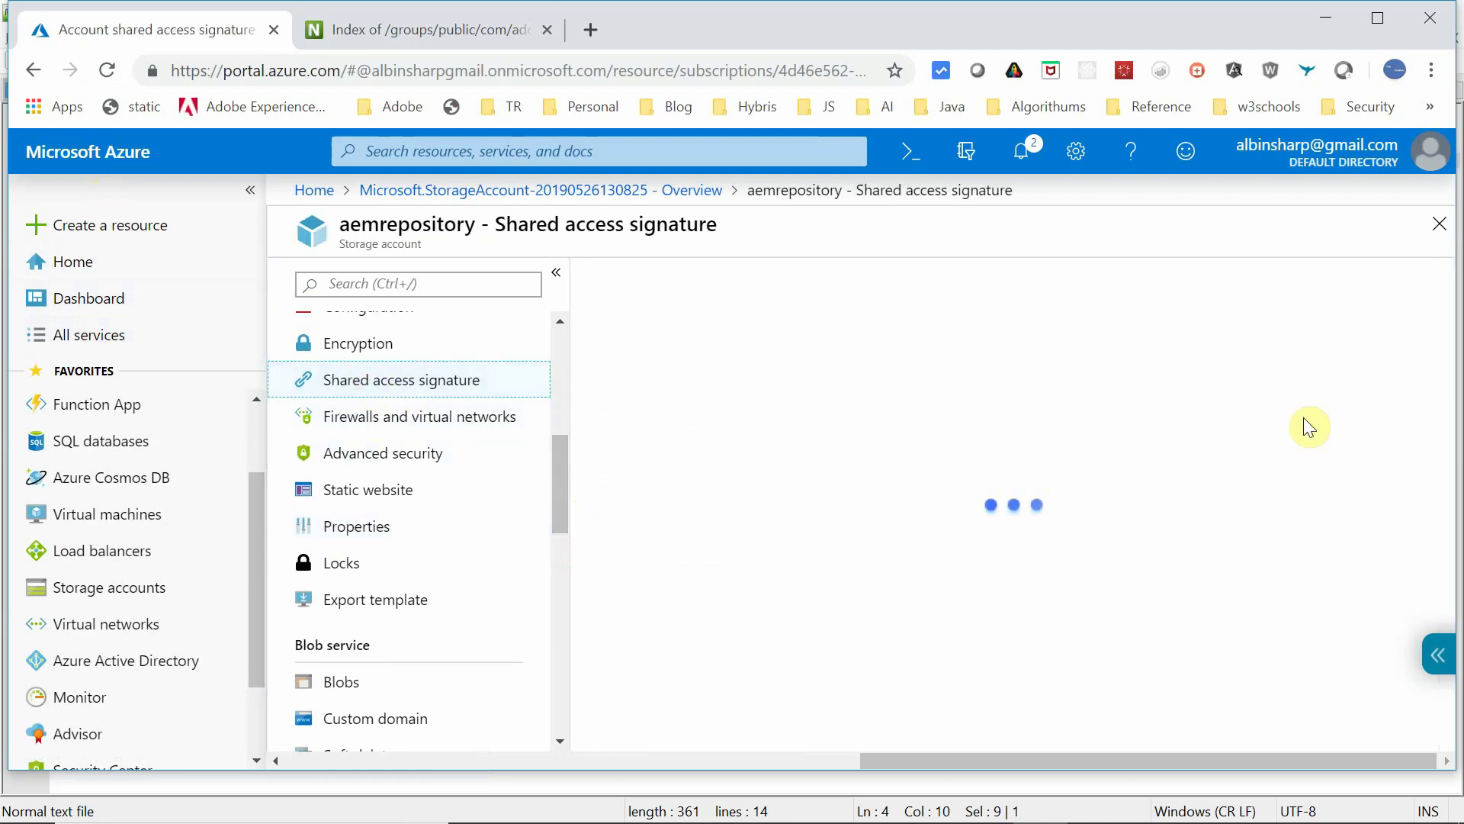
Step: Keep key1 as signing key and generate the SAS token and connection string
scroll(1451, 494, "down", 1)
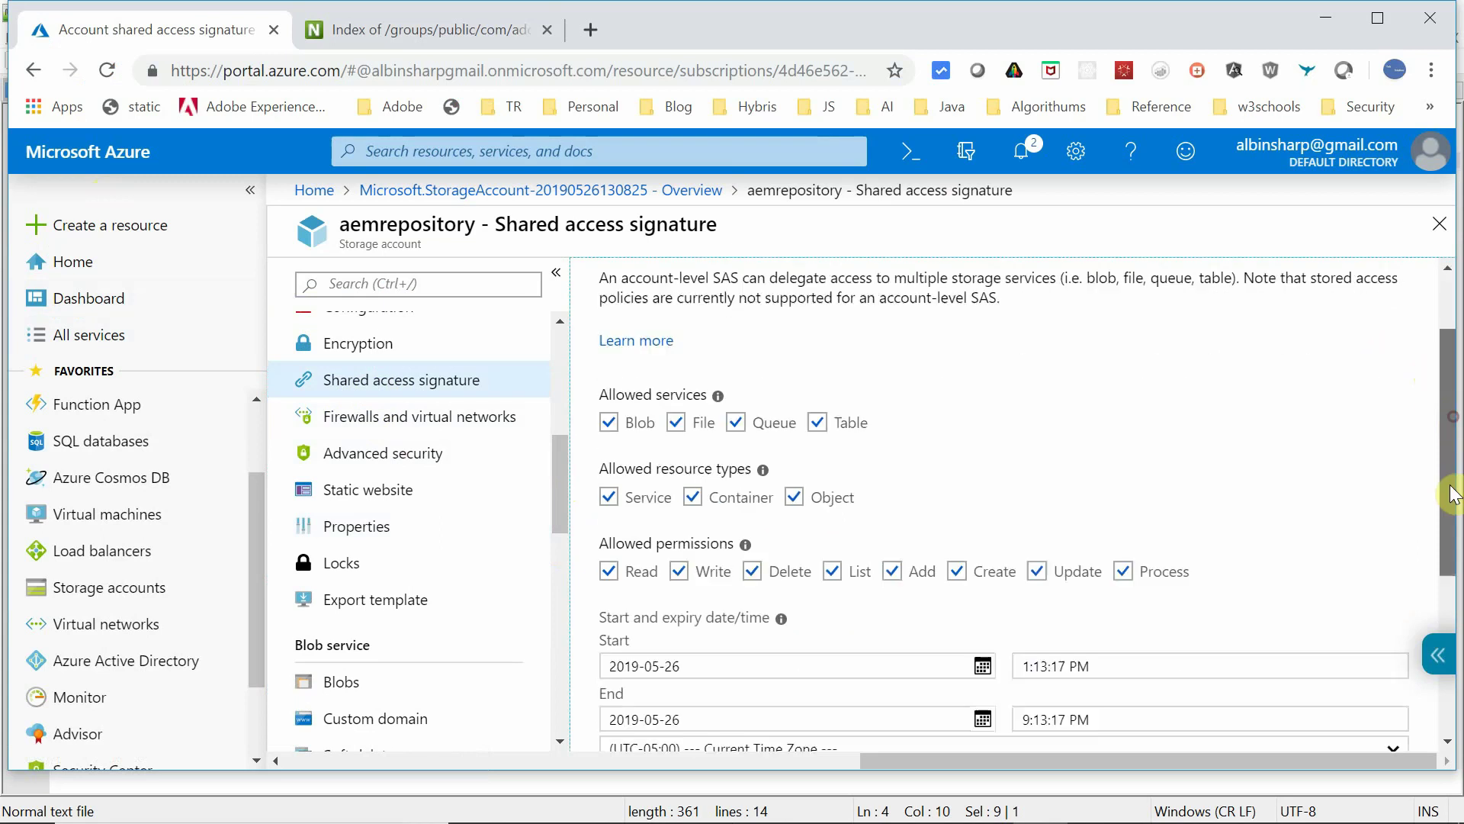
scroll(1448, 509, "down", 2)
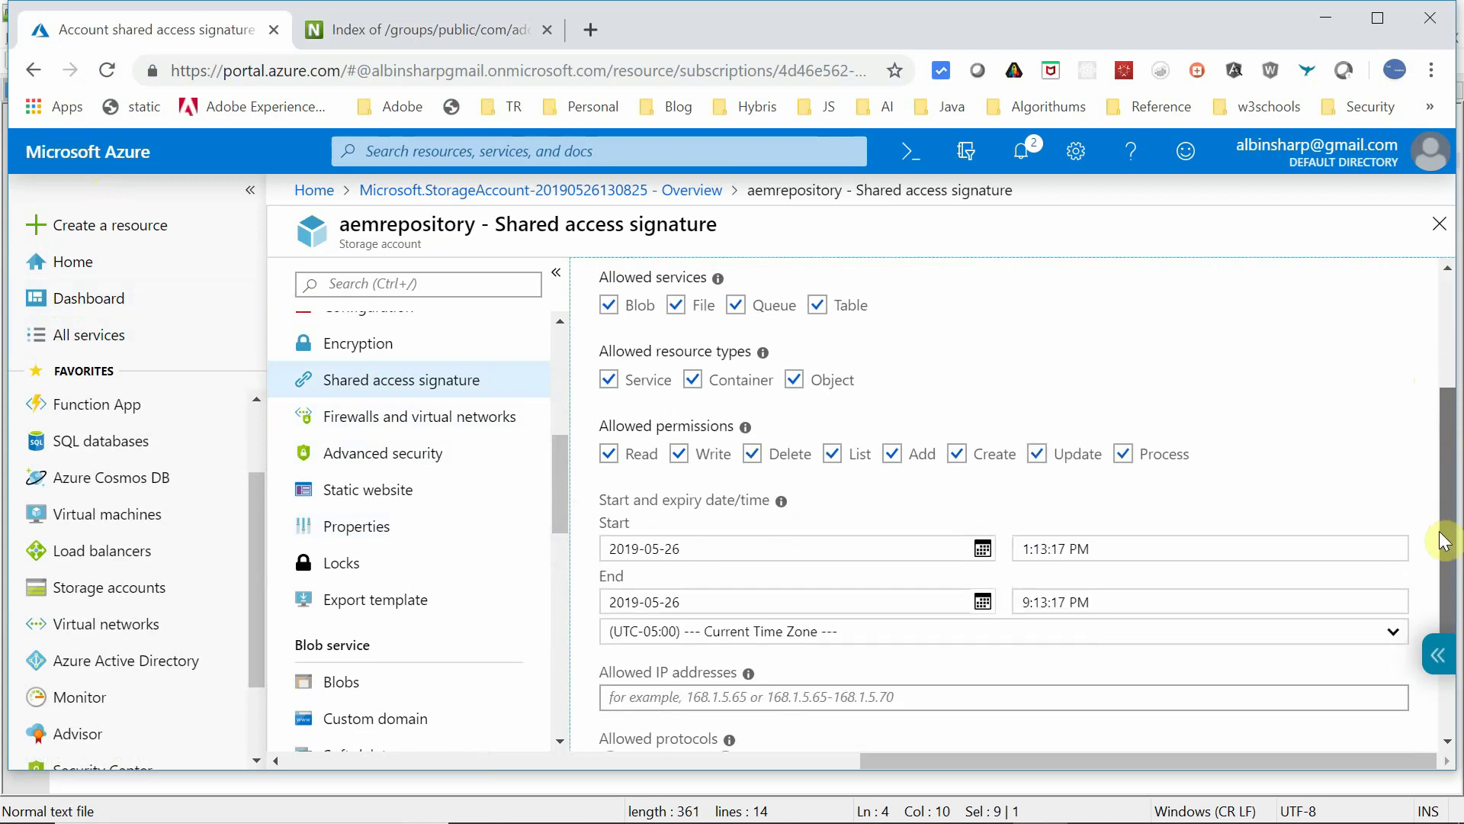
scroll(1441, 540, "down", 2)
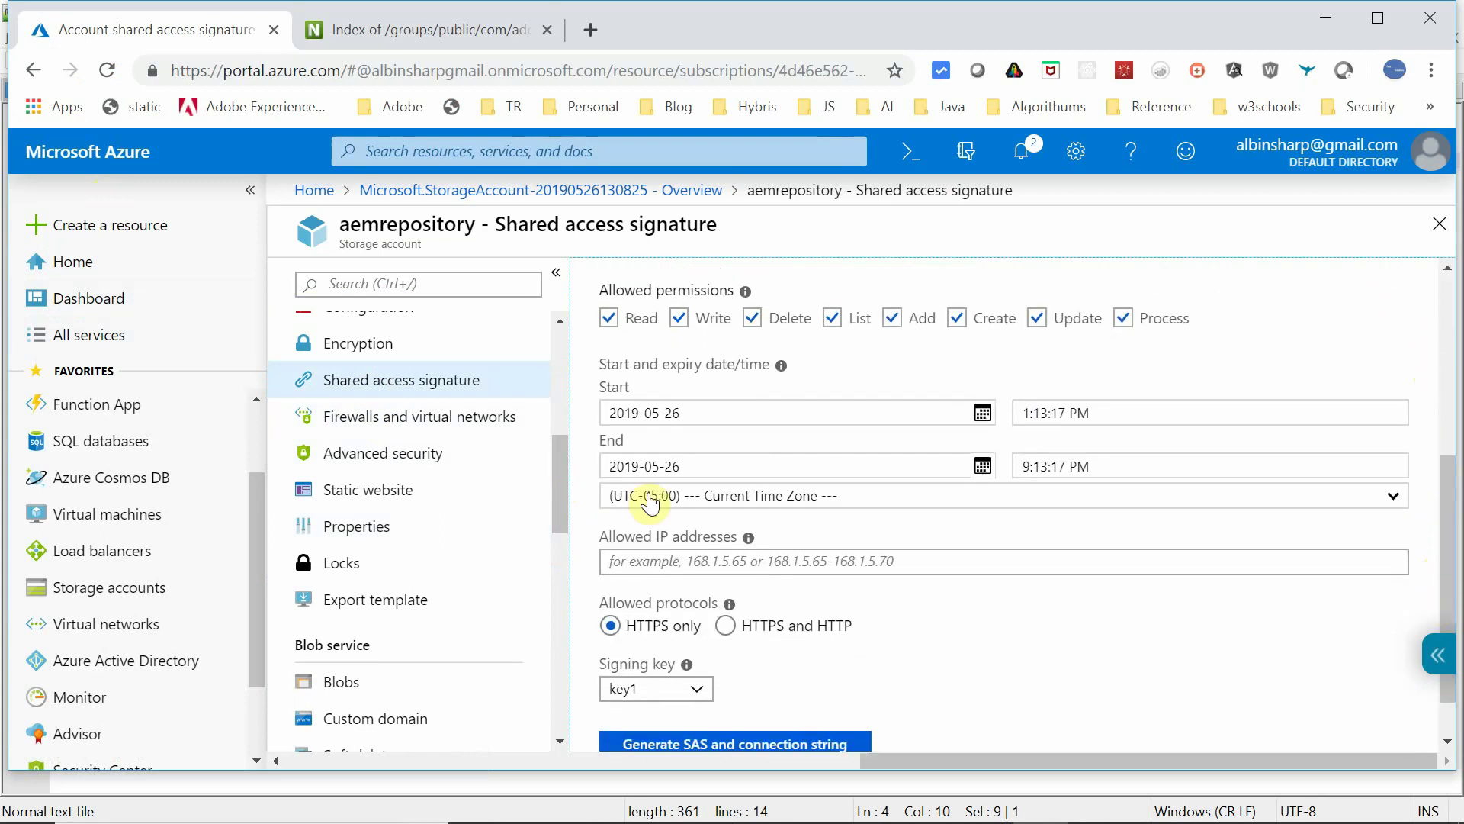
scroll(1449, 543, "down", 1)
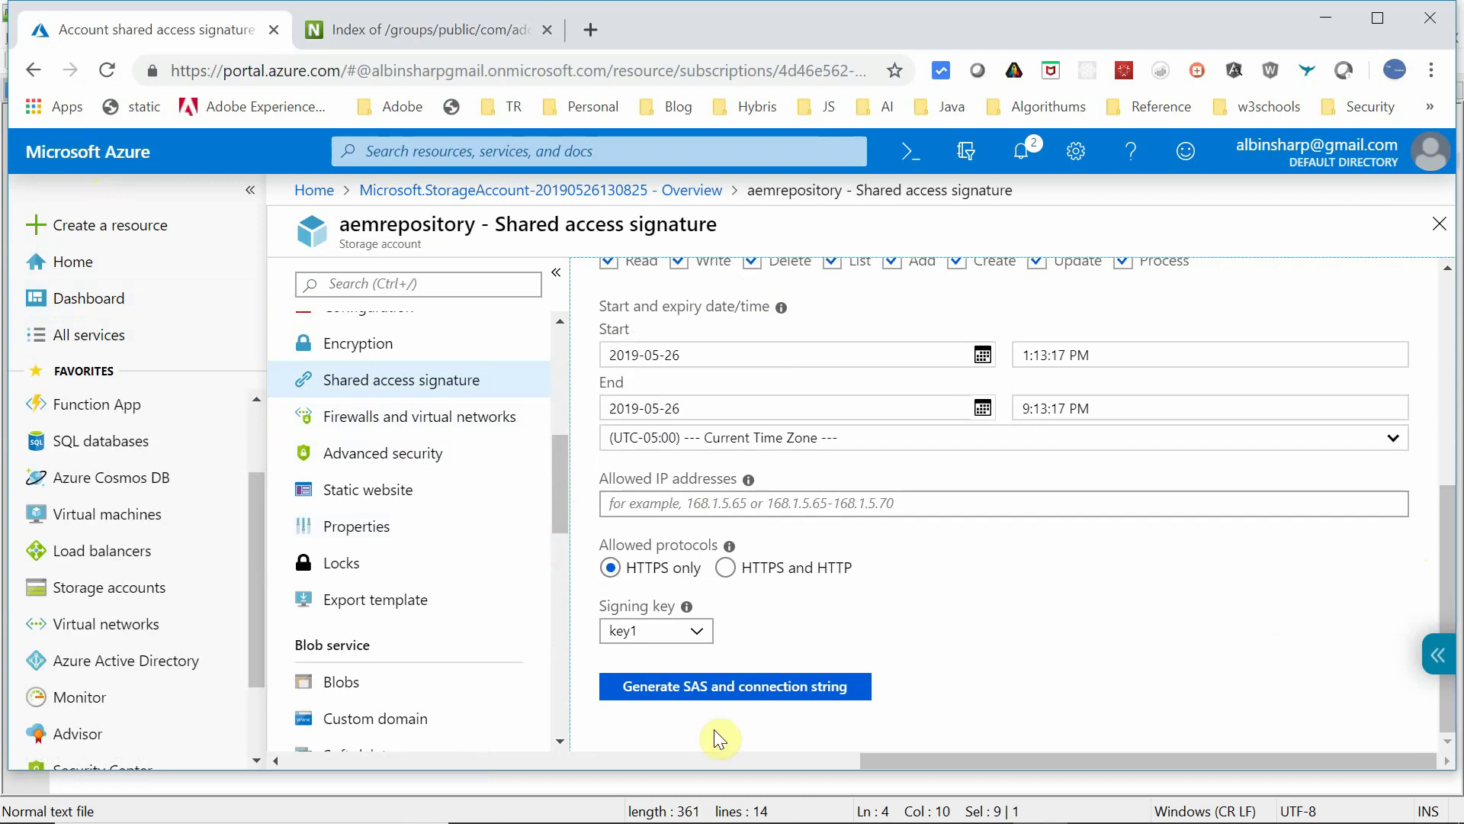
left_click(682, 631)
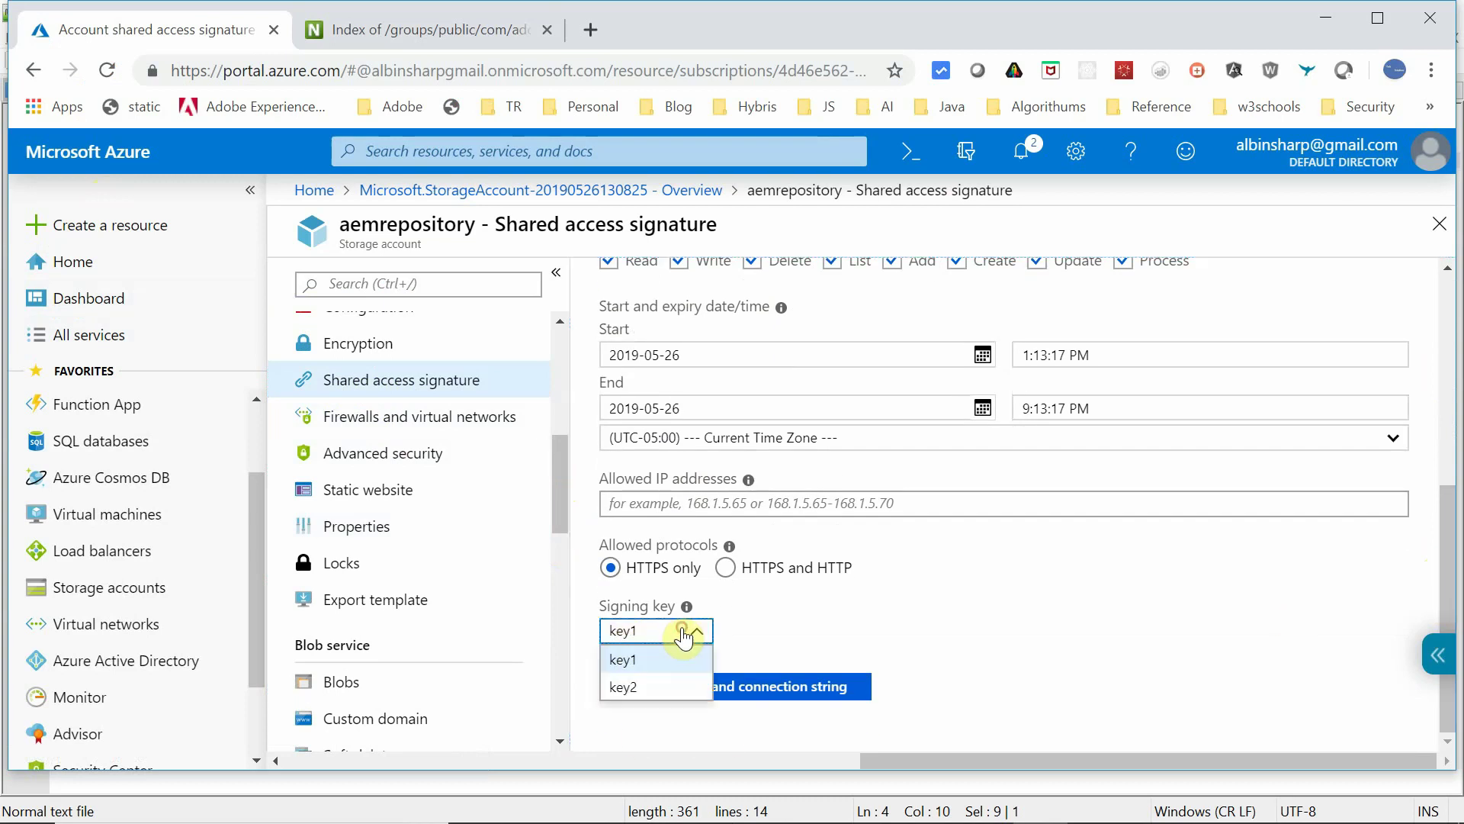
left_click(683, 634)
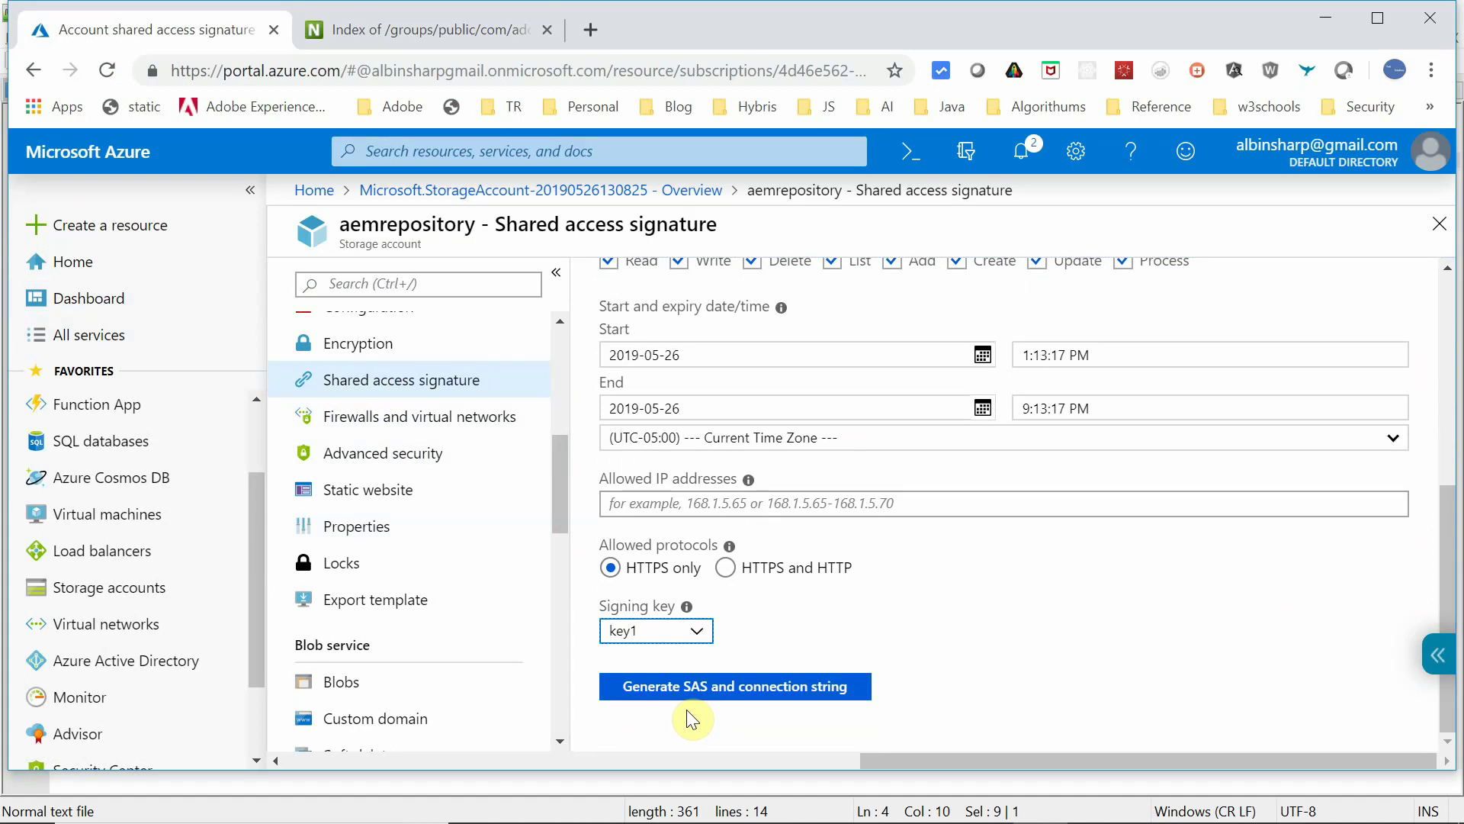
left_click(702, 688)
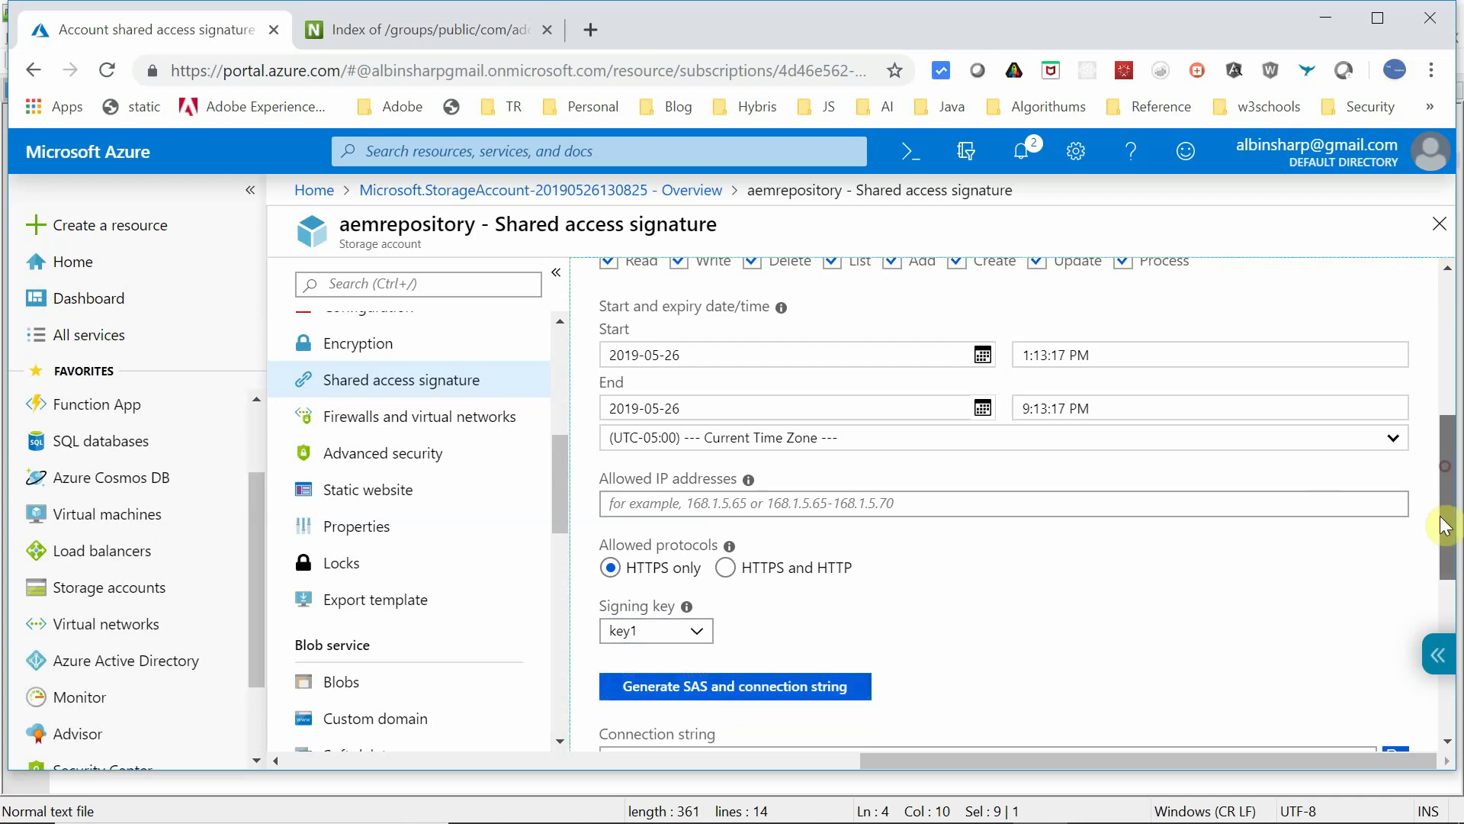
left_click_drag(1453, 449, 1436, 595)
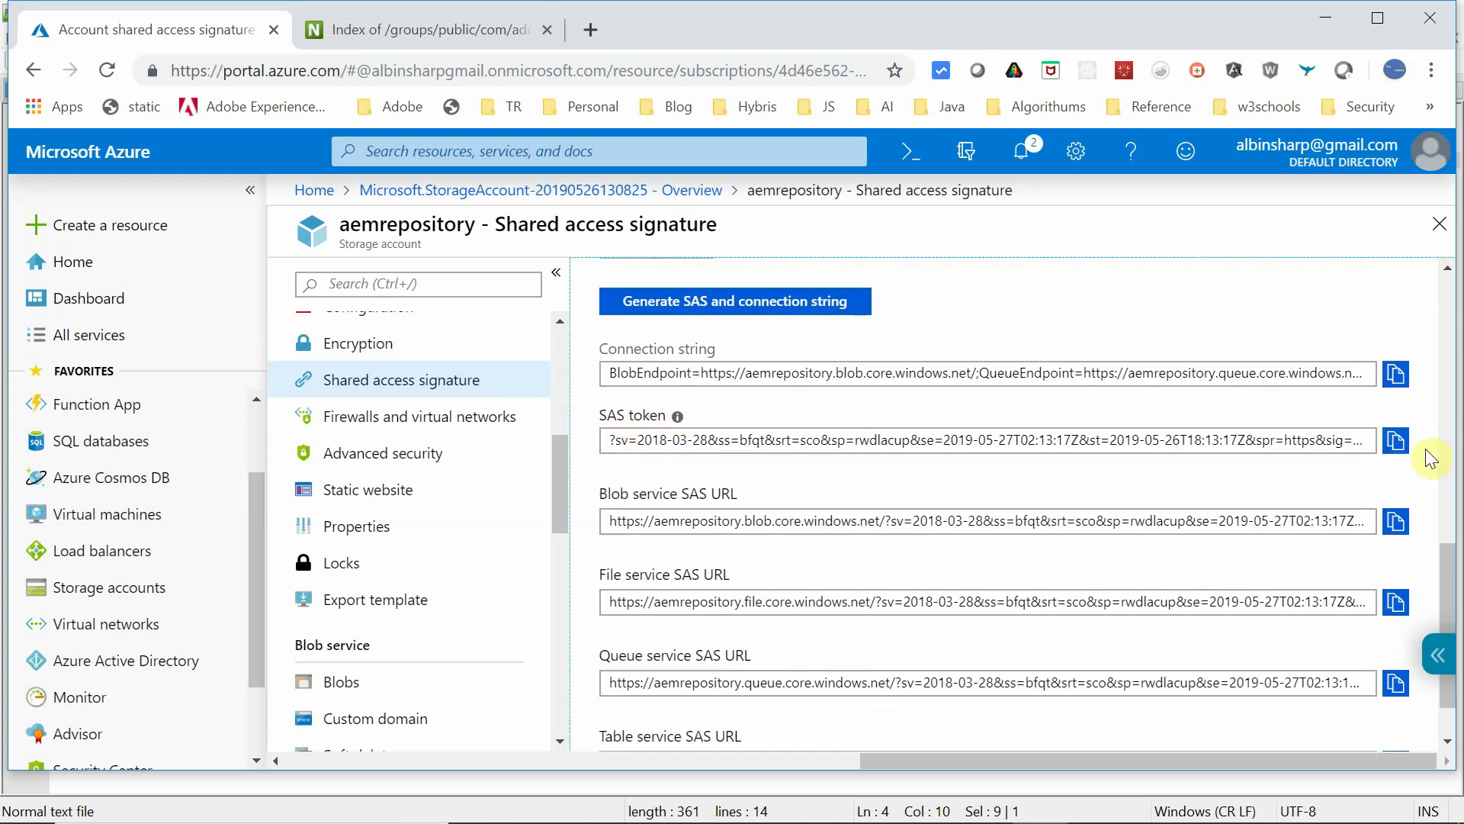
key("alt+Tab")
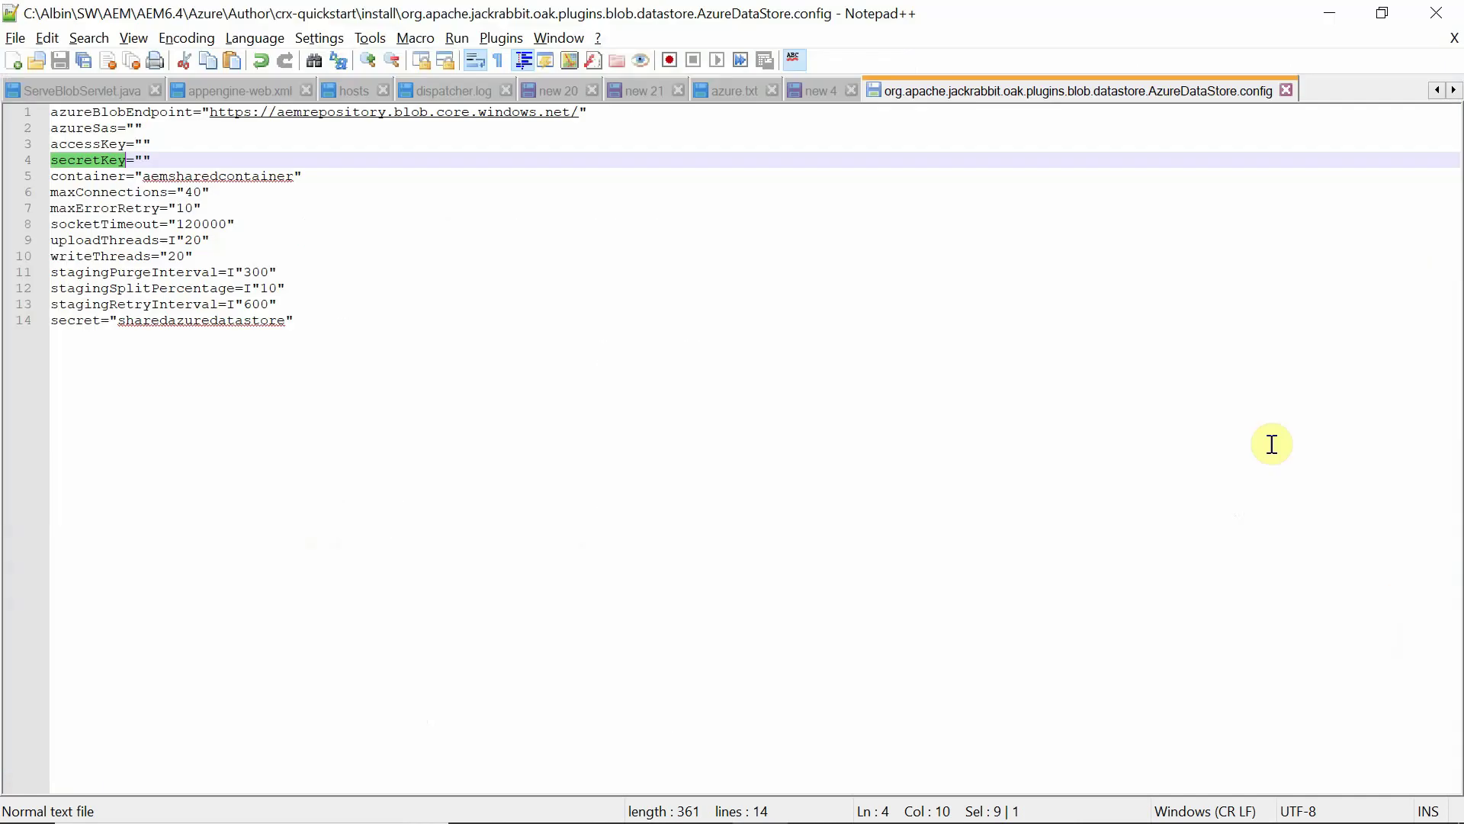
key("alt+Tab")
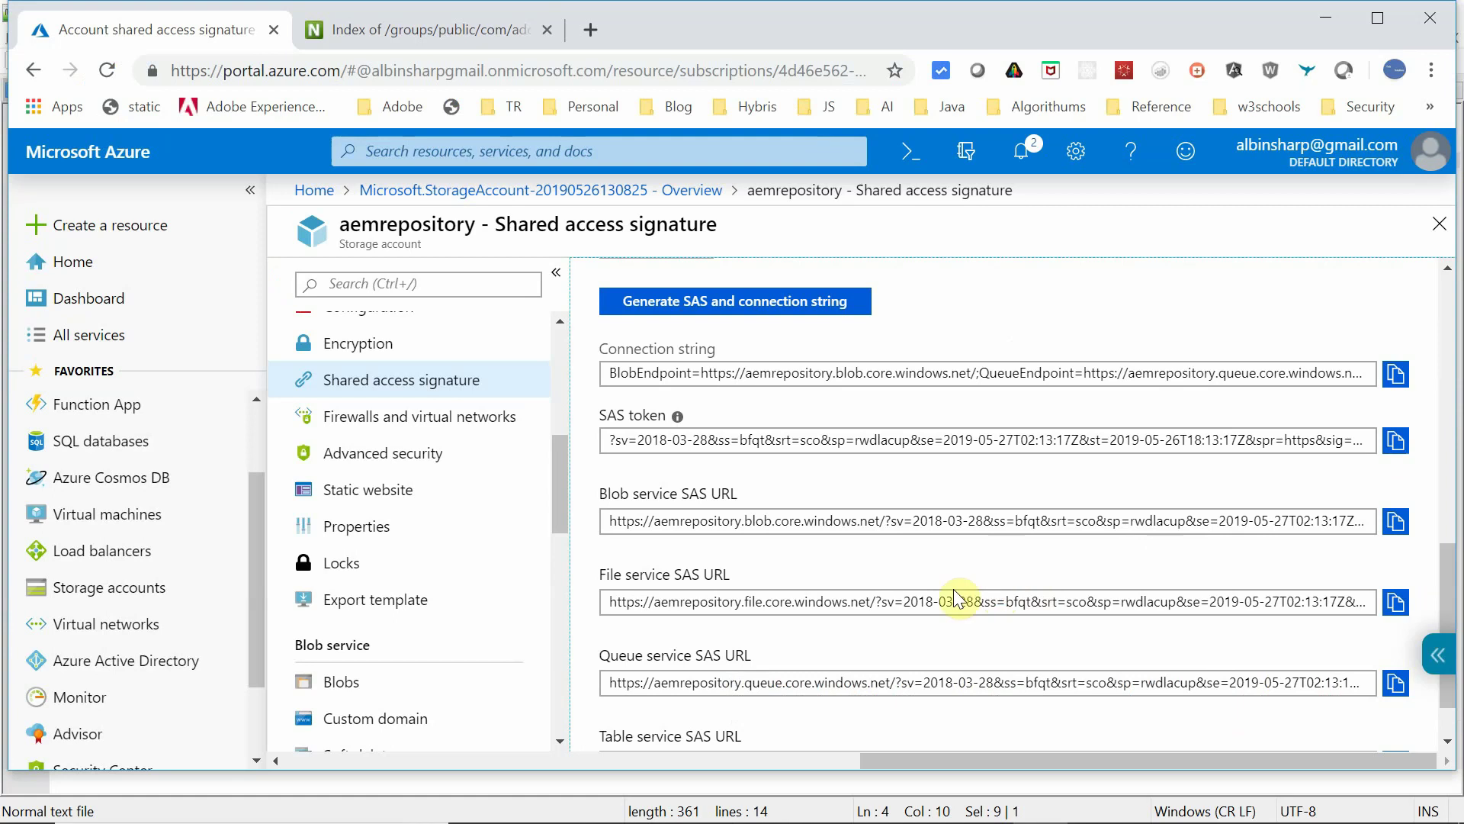
Step: Copy the account name aemrepository from Access keys into the config's accessKey value
left_click_drag(560, 503, 559, 381)
left_click(362, 573)
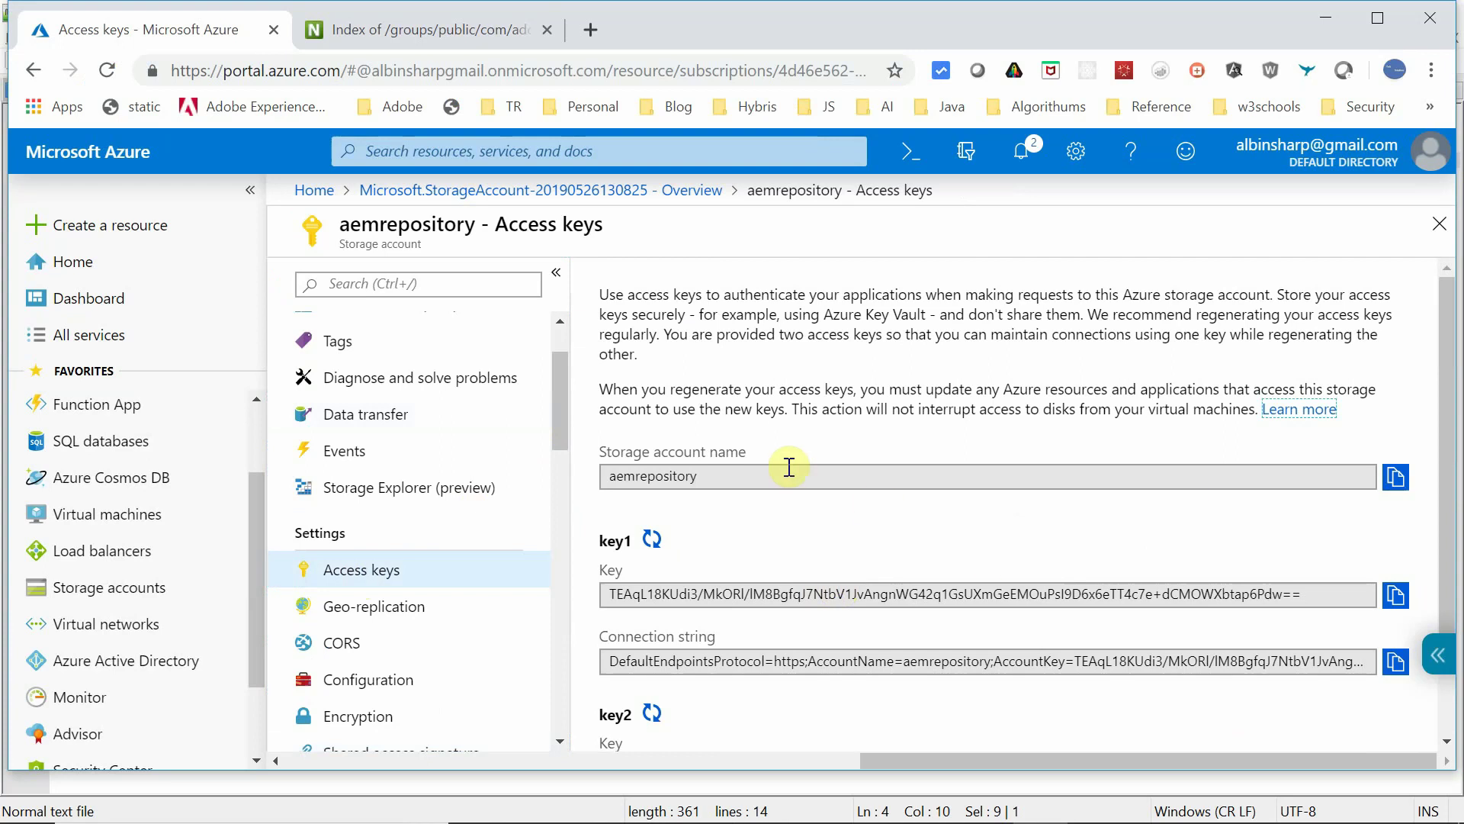
left_click(1398, 480)
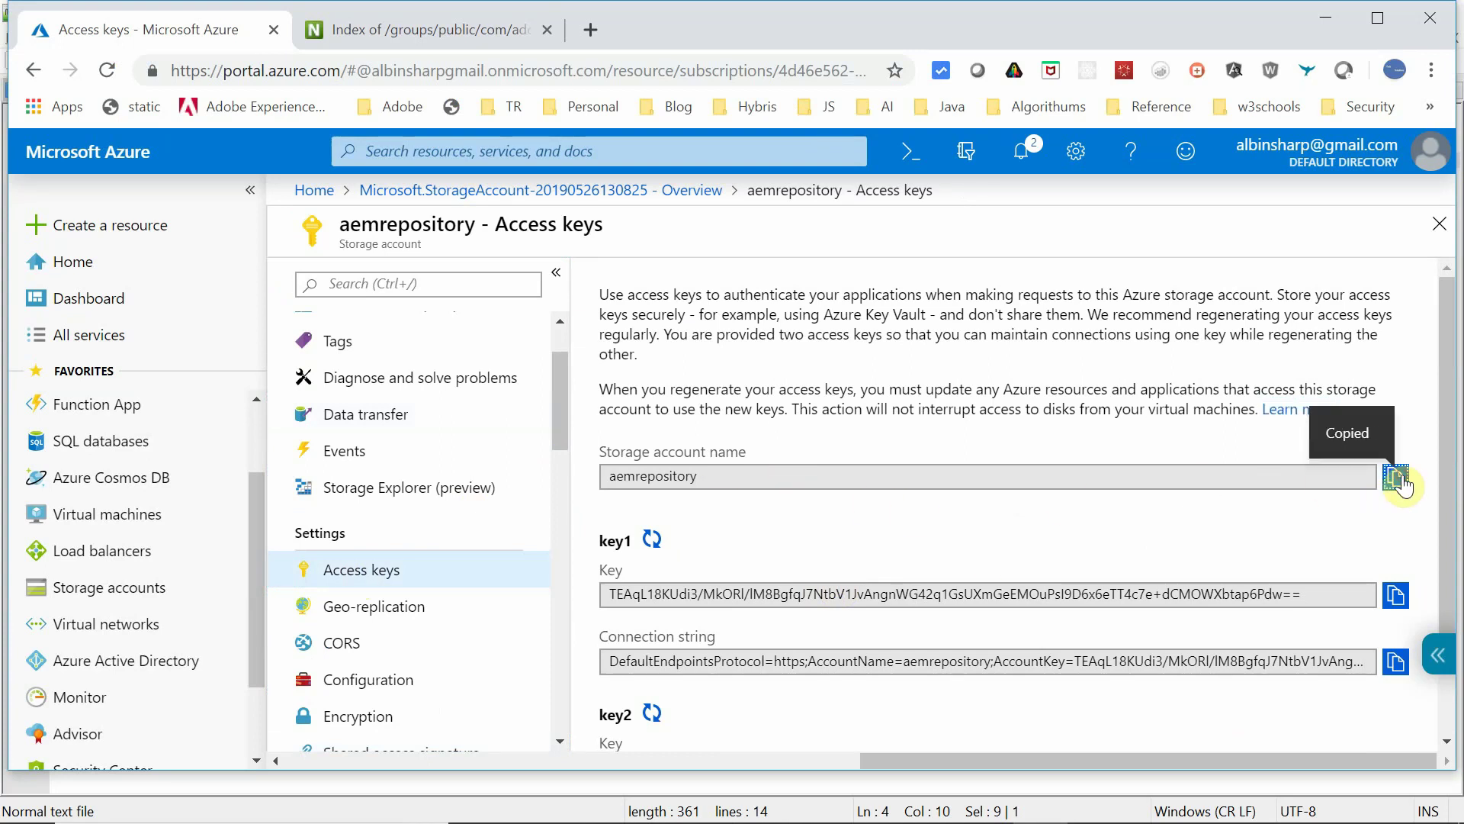
key("alt+Tab")
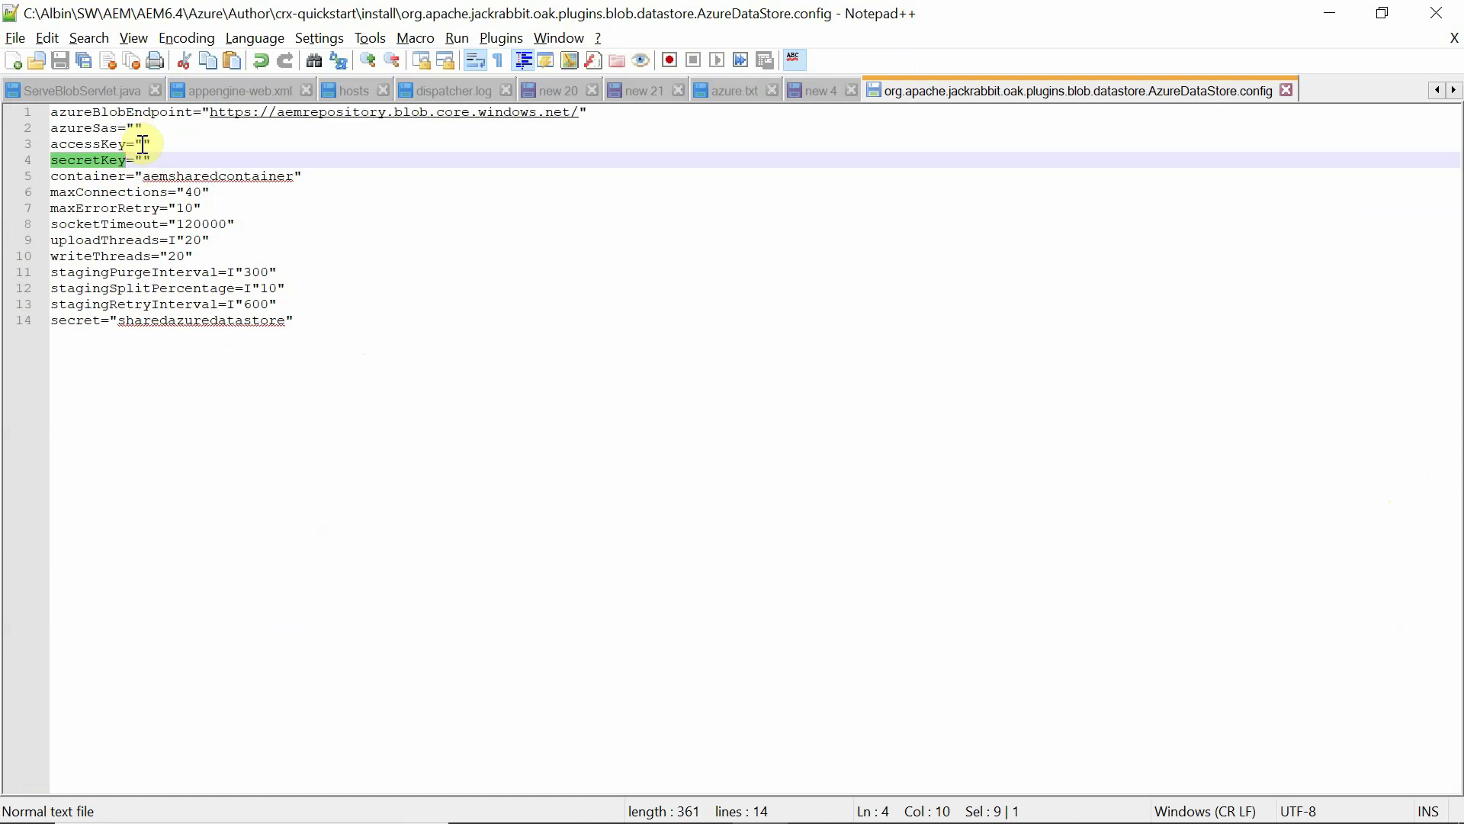
left_click(138, 143)
key("ctrl+v")
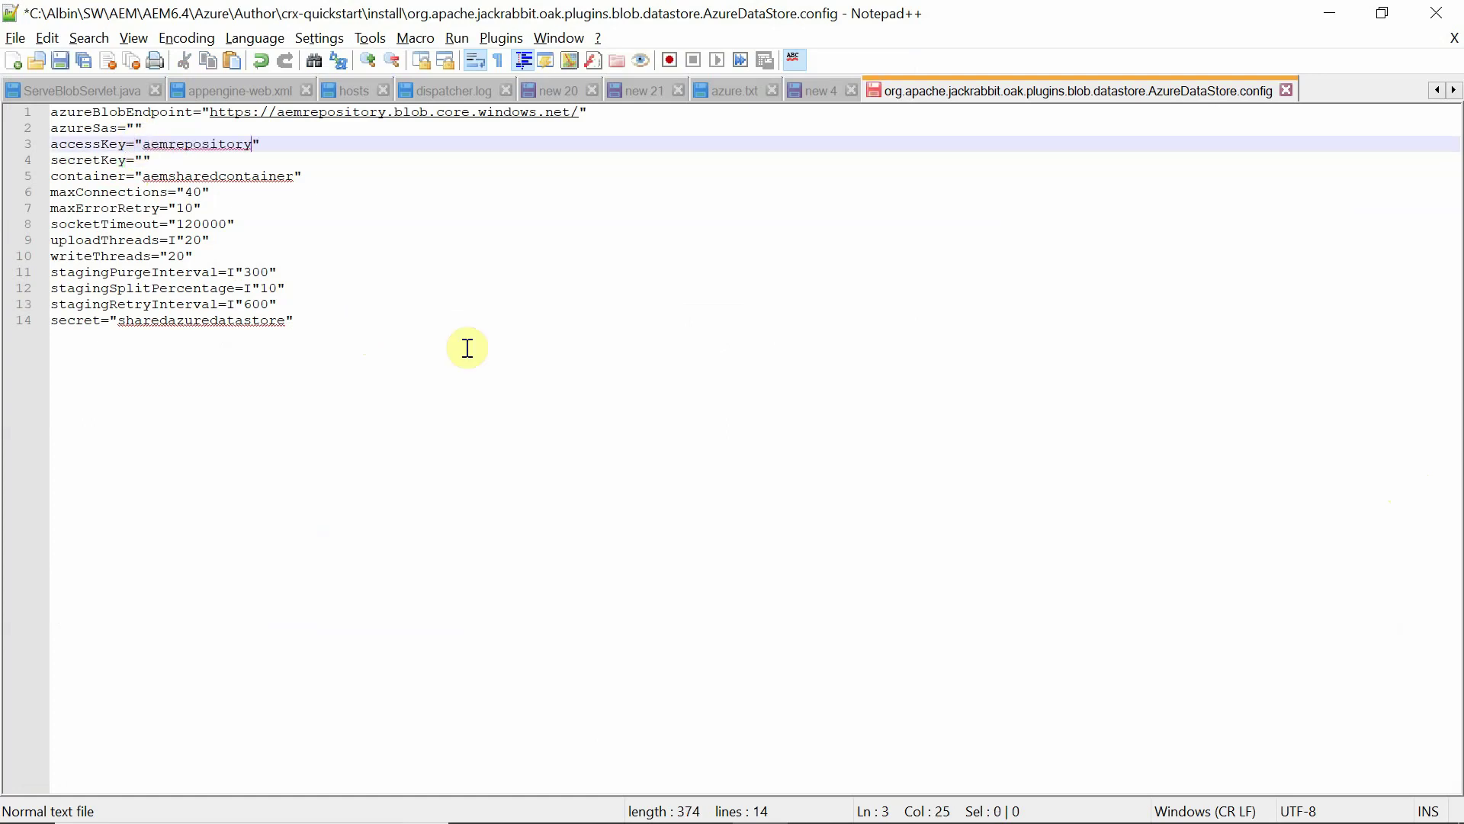
key("alt+Tab")
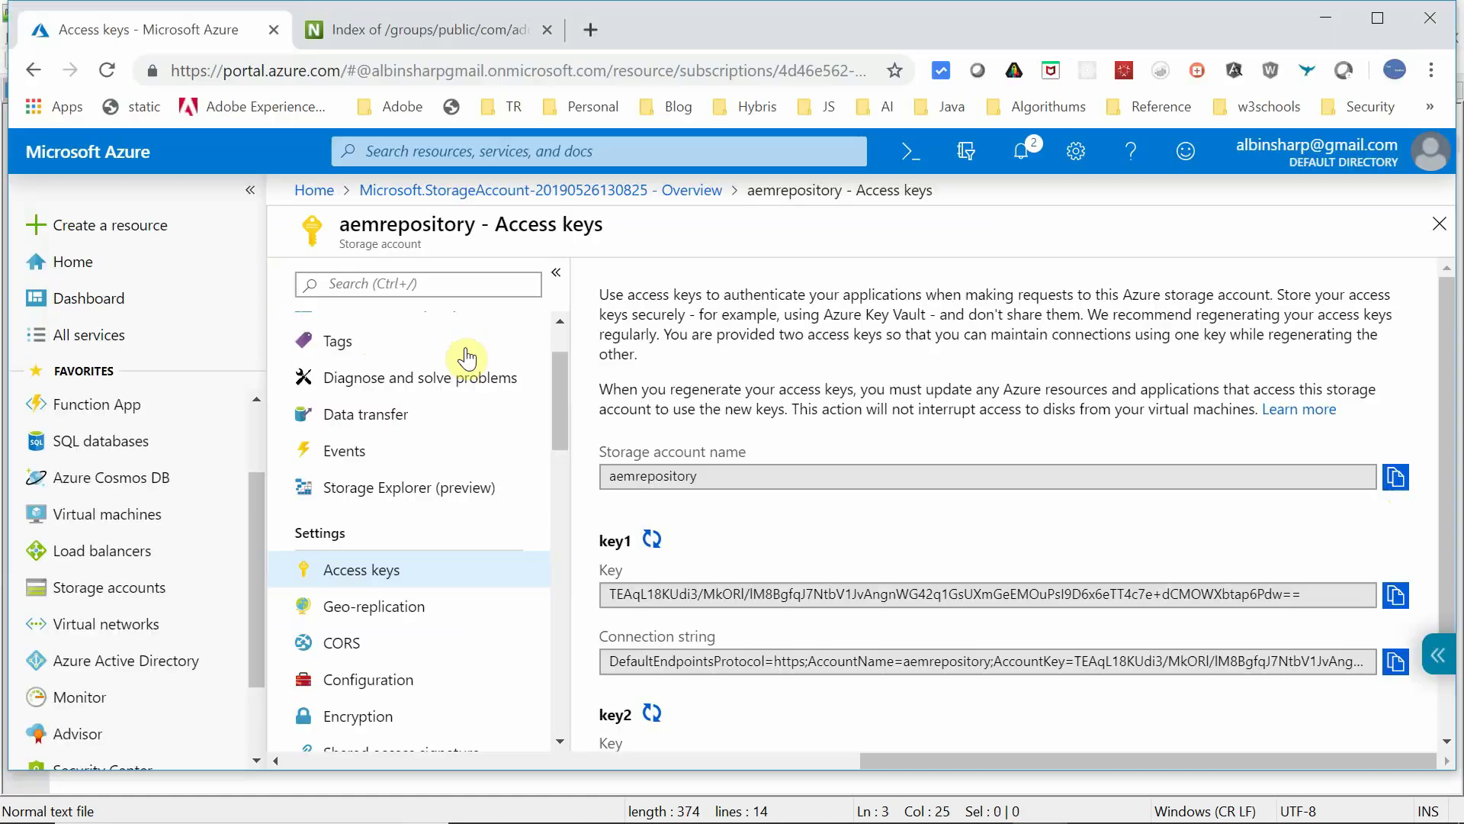
Step: Paste key1's storage key into secretKey and save the config
left_click(1395, 594)
key("alt+Tab")
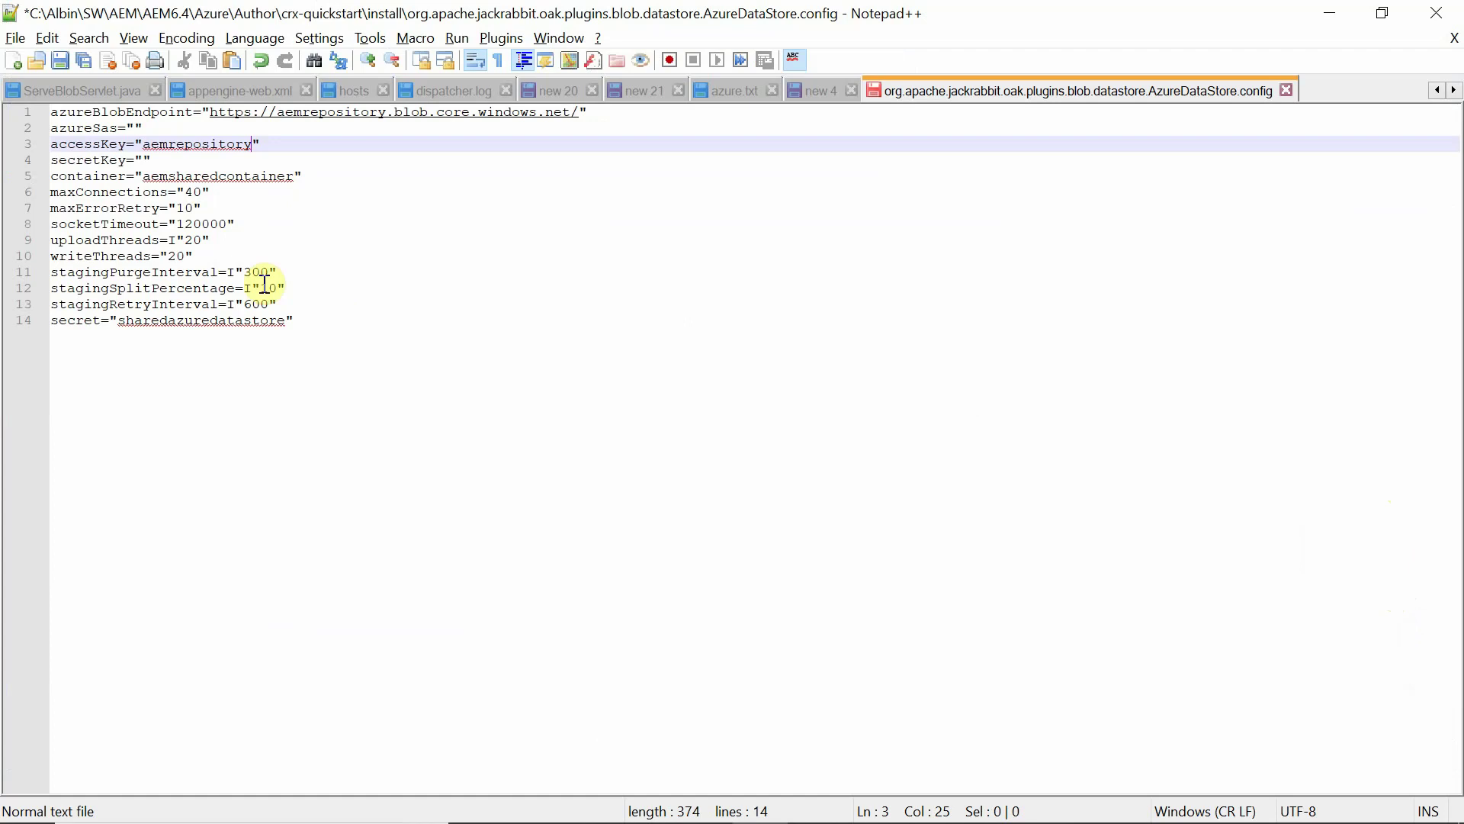
left_click(145, 159)
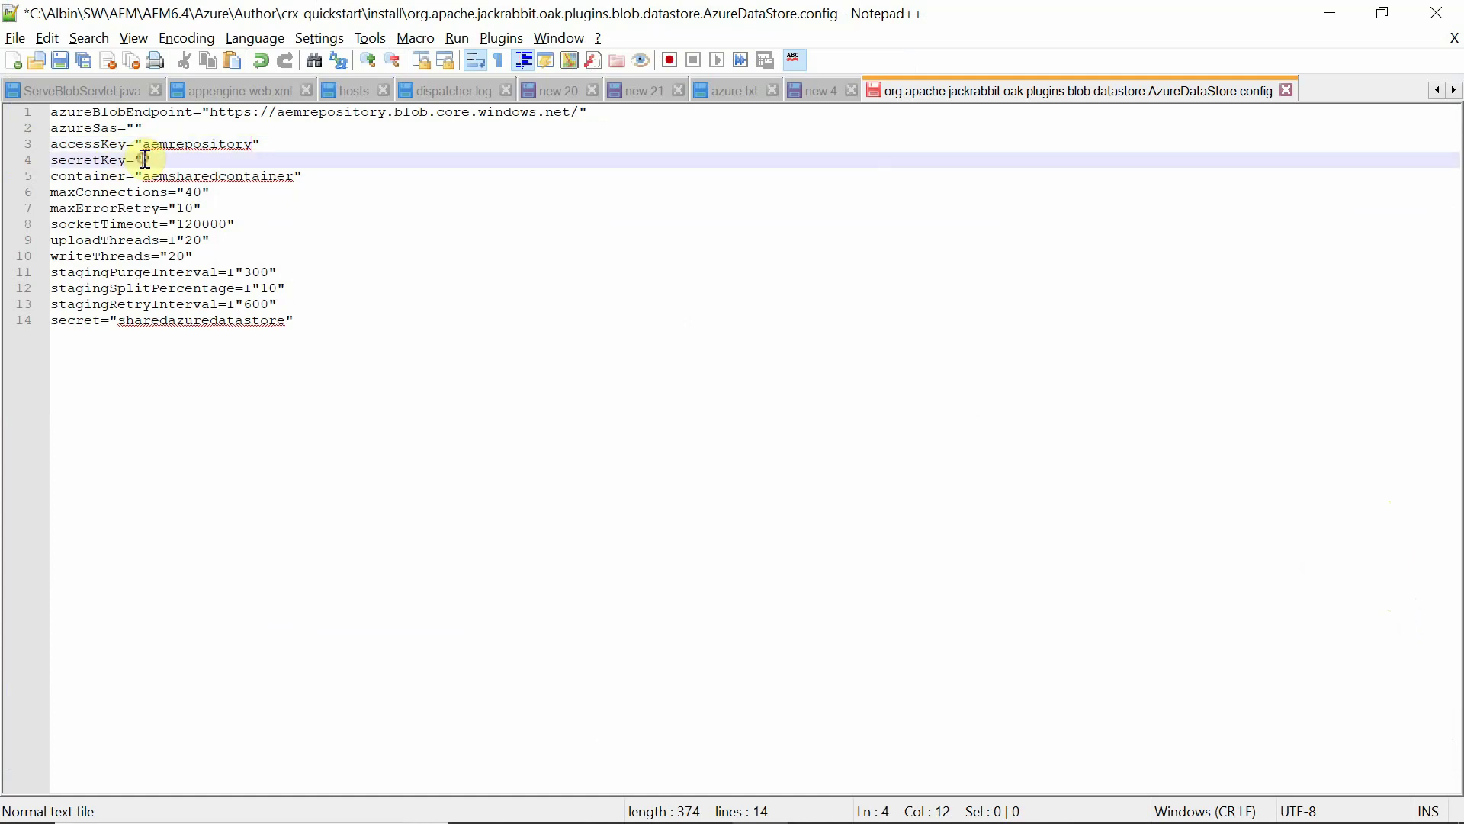
key("ctrl+v")
key("ctrl+s")
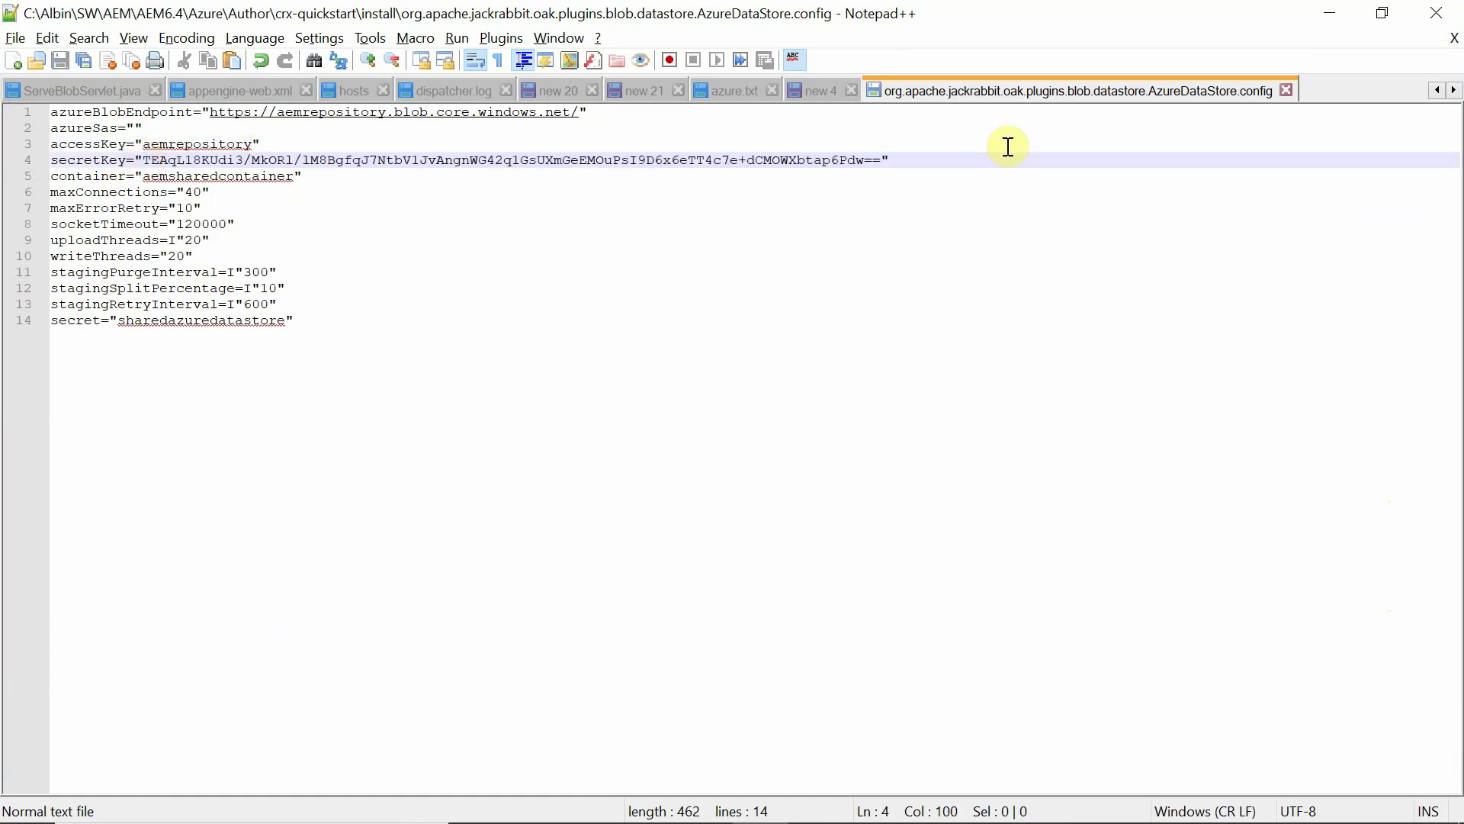
Step: Escape the key's trailing equals signs with backslashes and save again
left_click(870, 162)
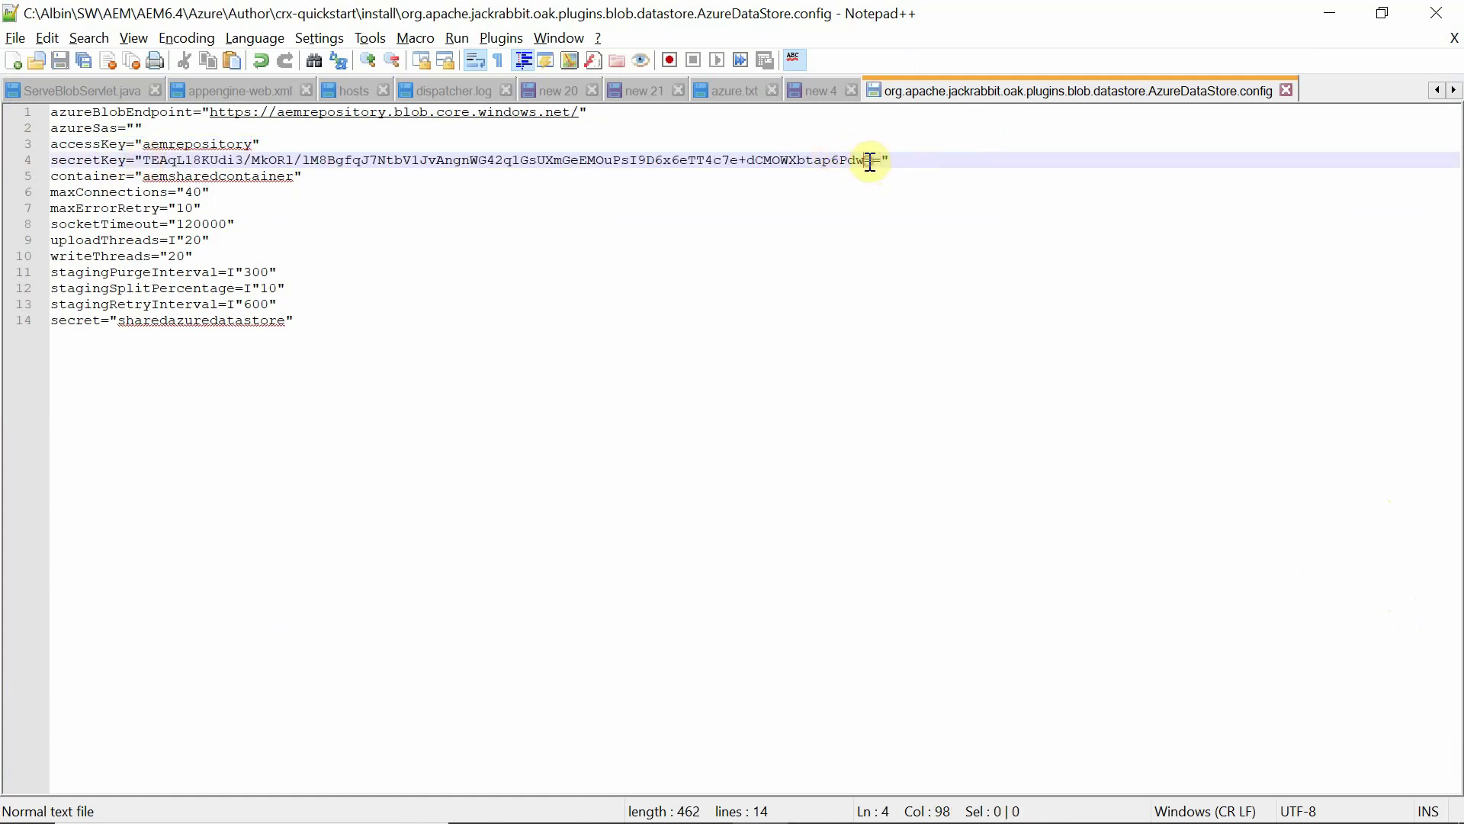
type("=")
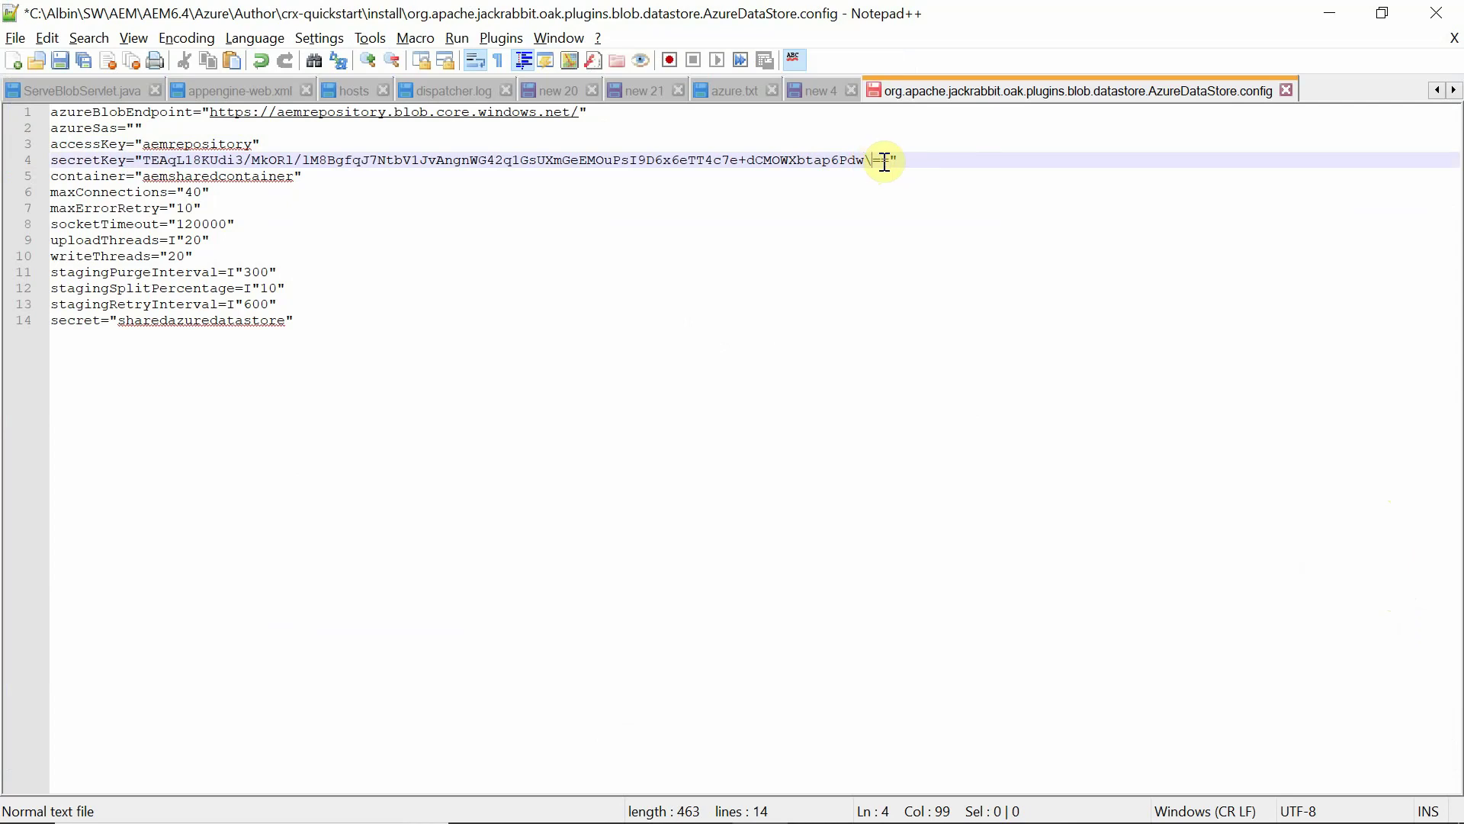
type("\\")
left_click(884, 162)
key("ctrl+s")
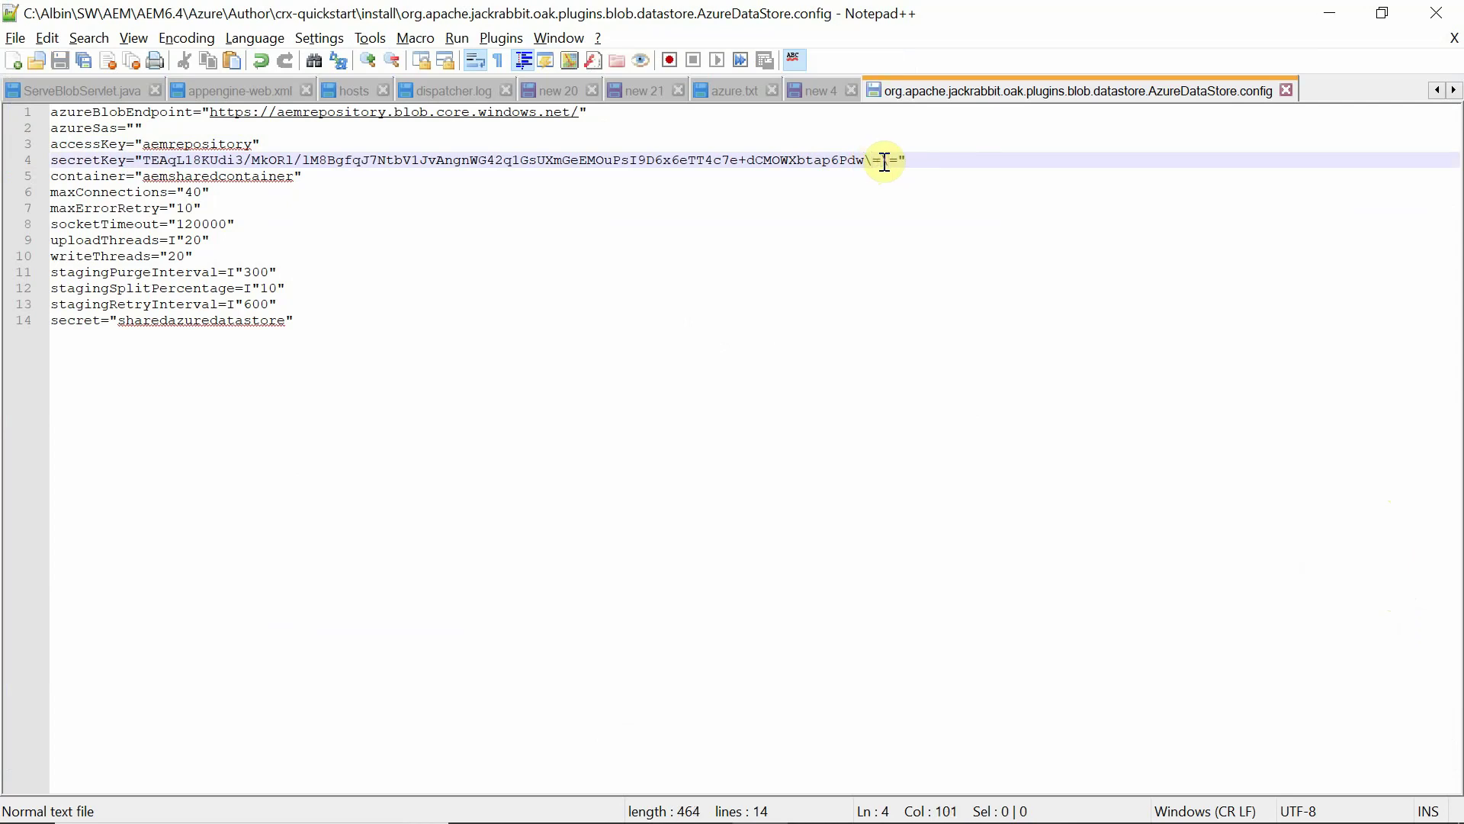
double_click(233, 176)
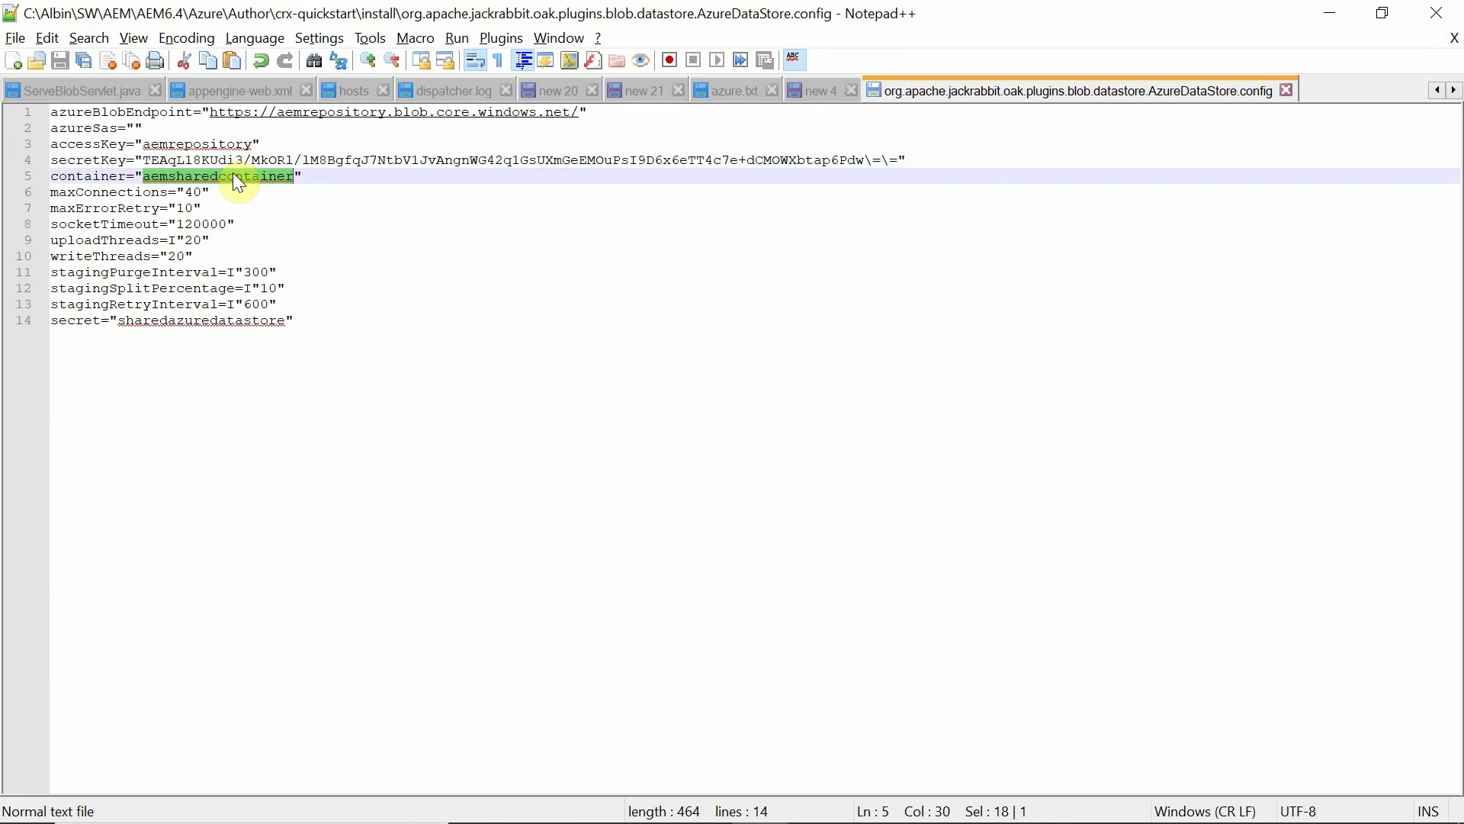
key("alt+Tab")
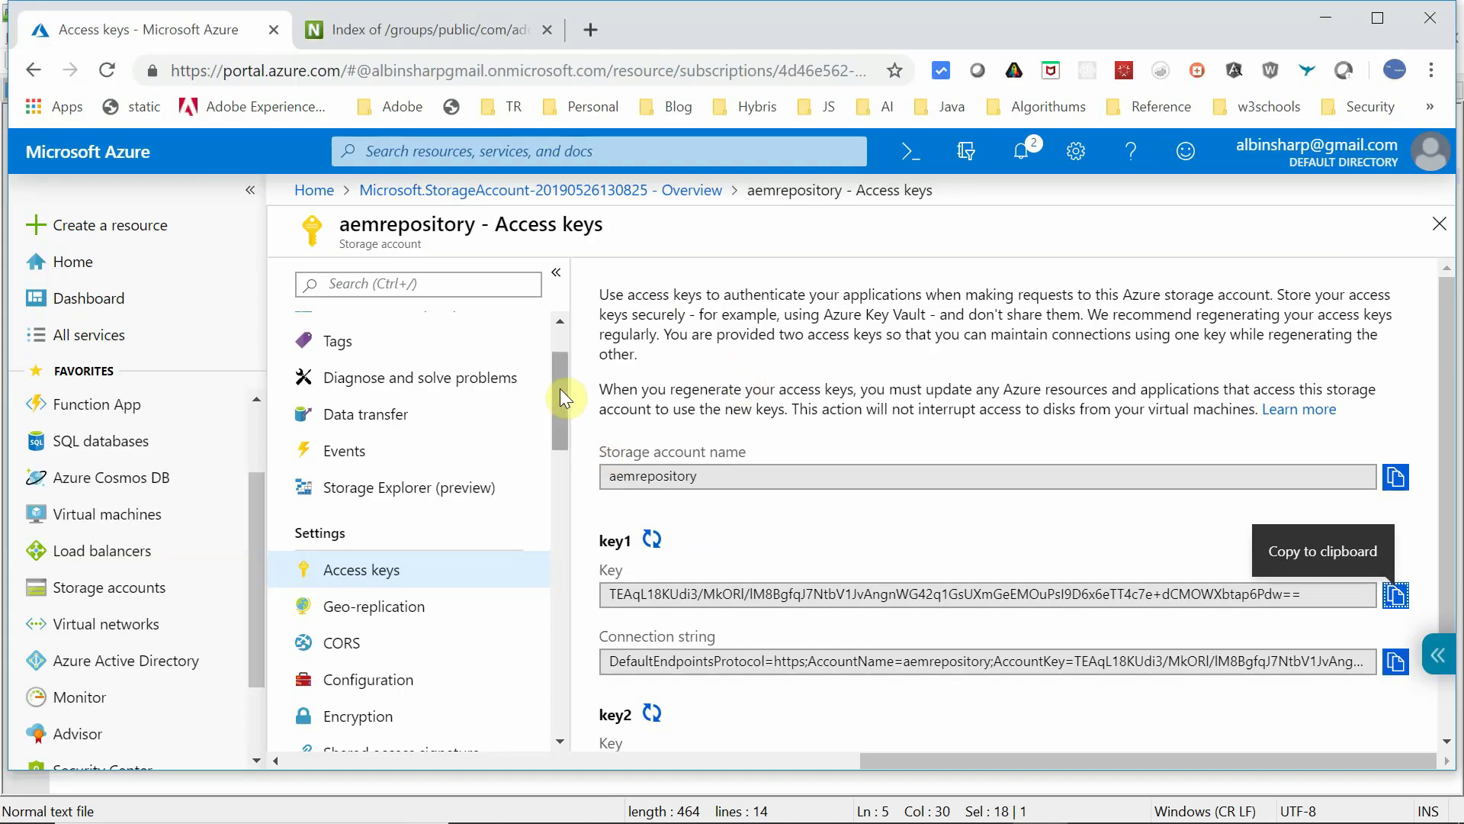
Step: Open aemrepository's blob containers, cancel a new container, and return to AzureDataStore.config in Notepad++
scroll(562, 404, "down", 1)
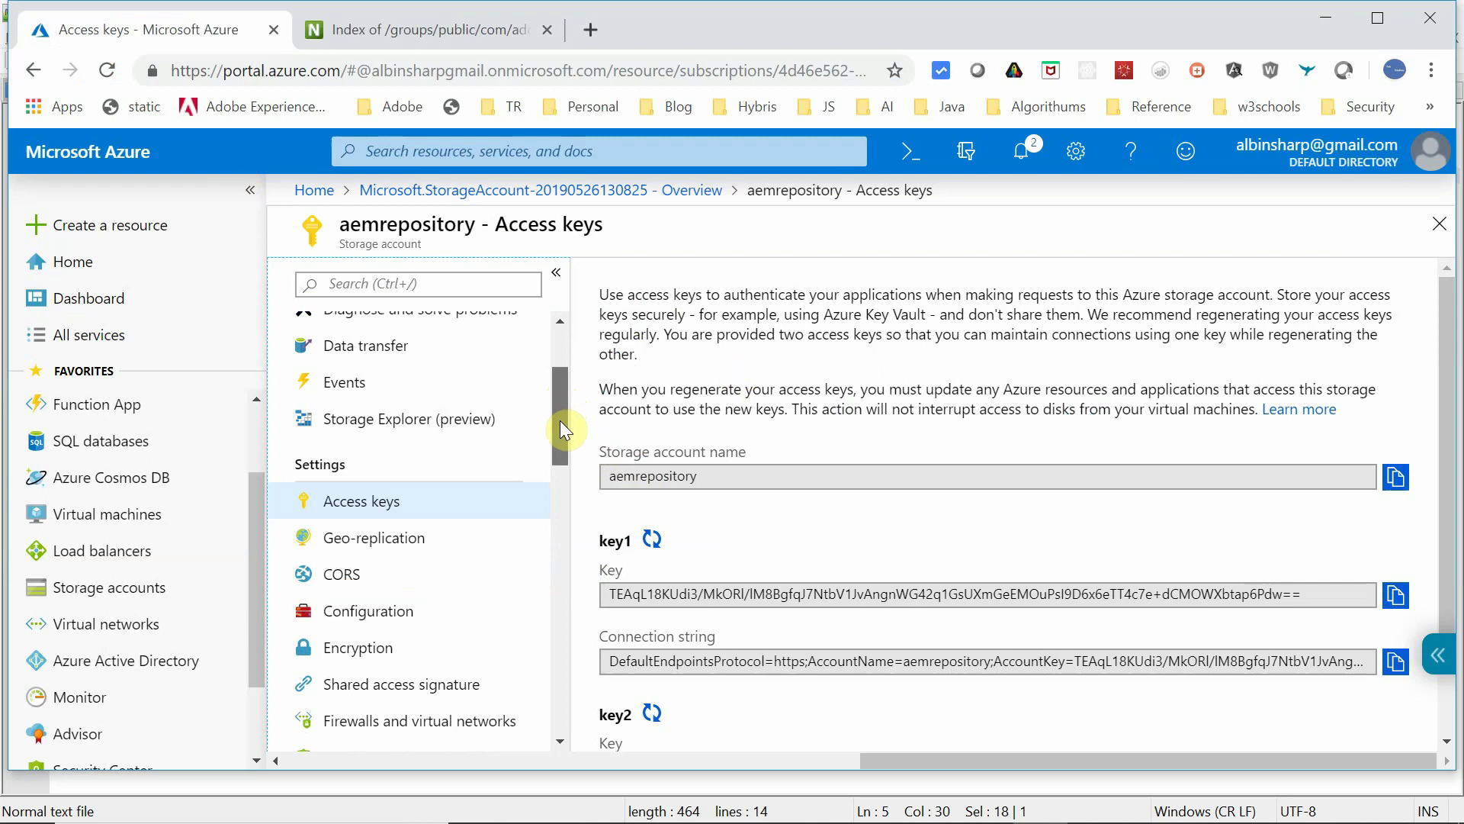
left_click_drag(562, 430, 565, 520)
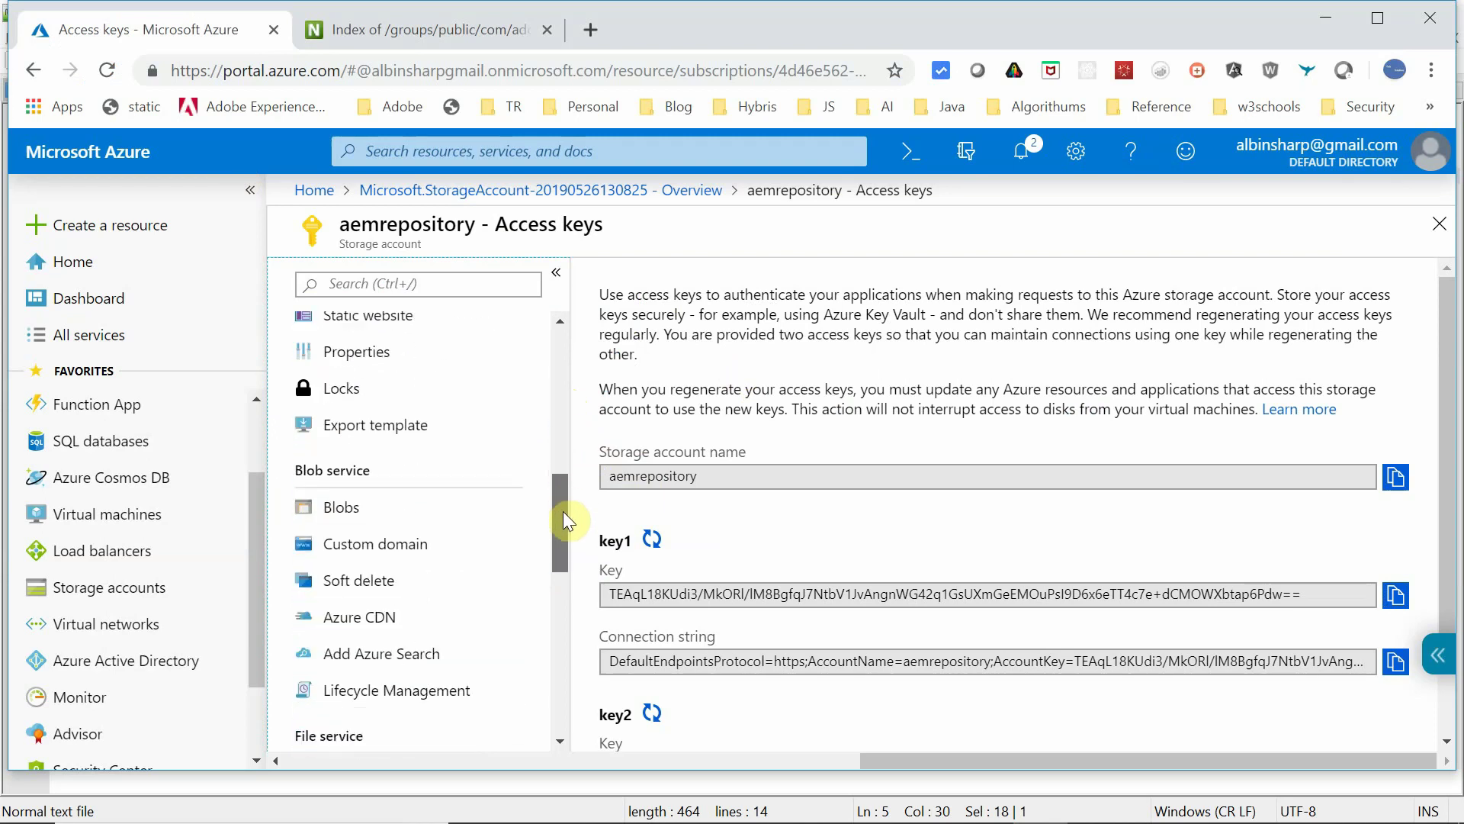
left_click(344, 511)
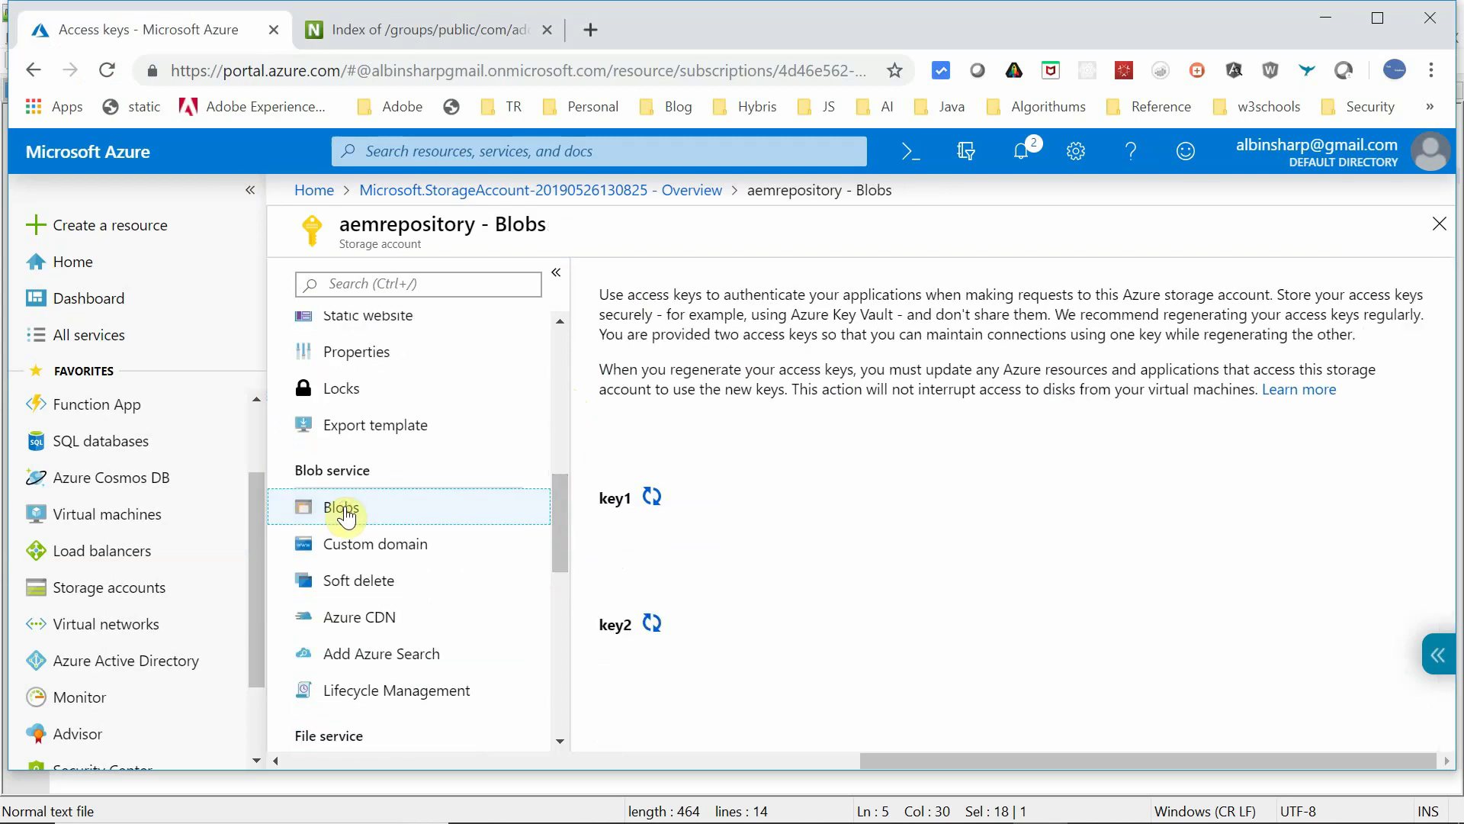
left_click(637, 281)
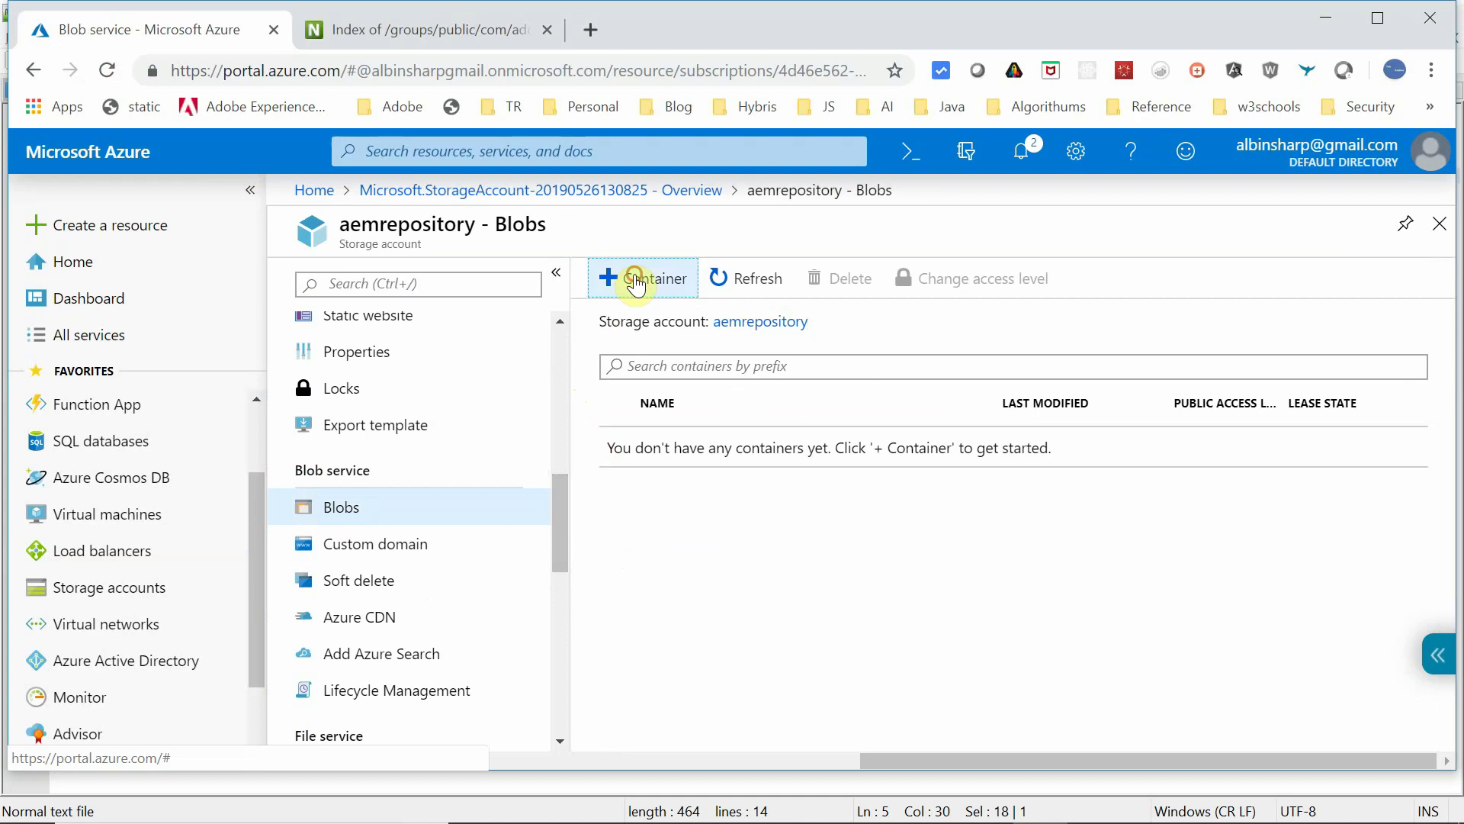
left_click(750, 550)
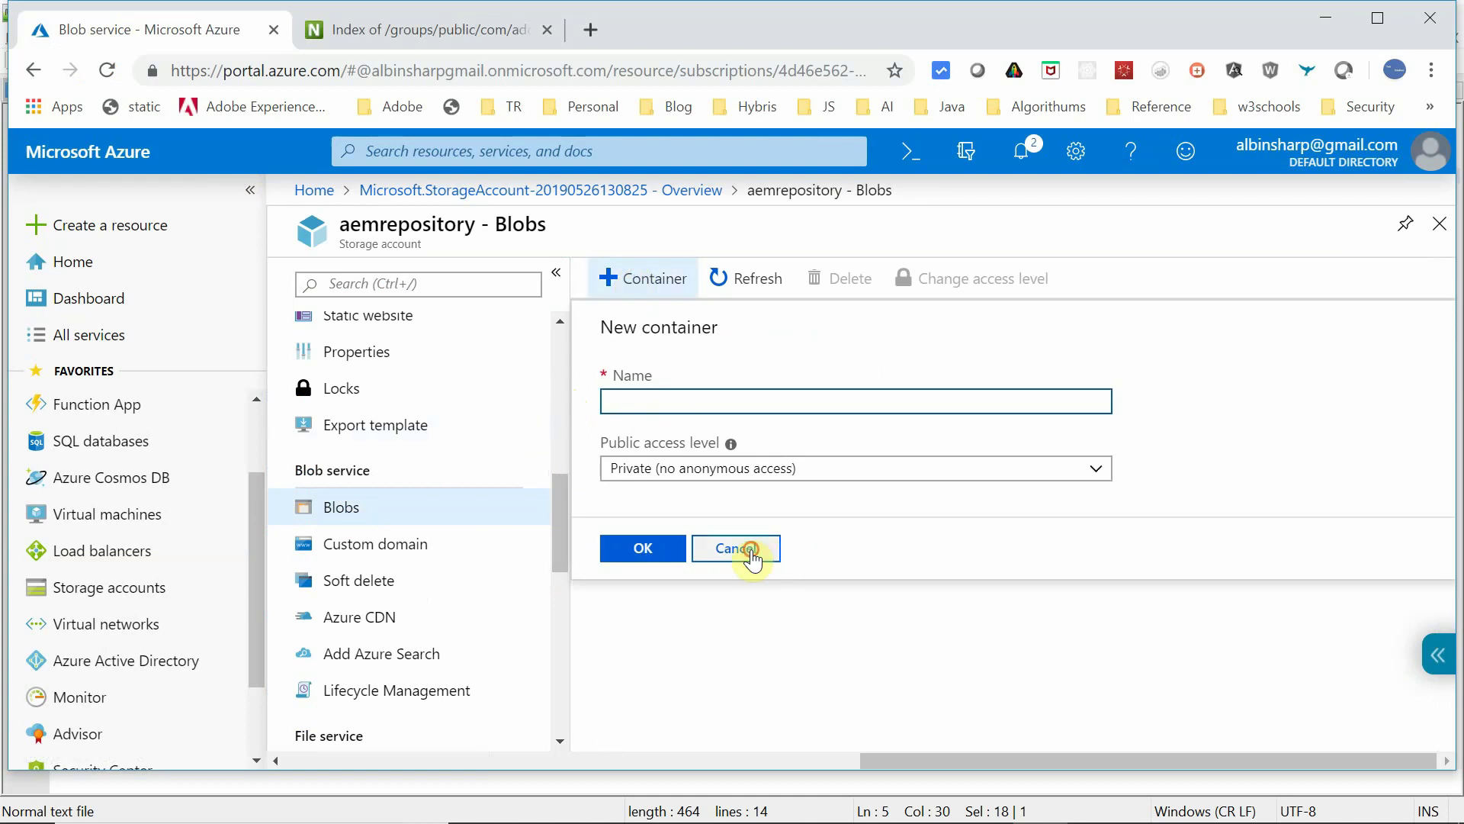
key("alt+Tab")
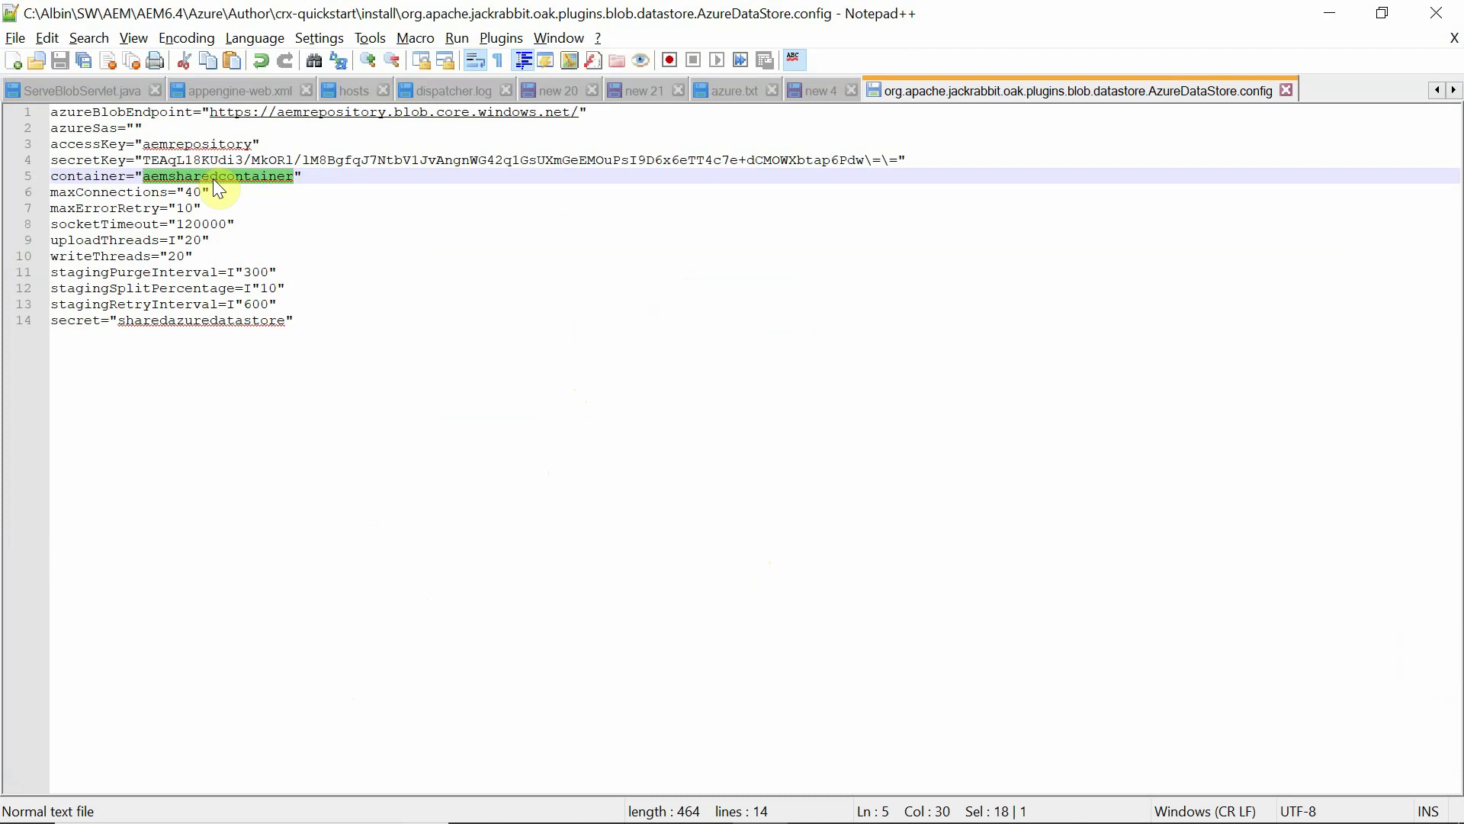
Step: Highlight the maxConnections, socketTimeout, uploadThreads, writeThreads and staging setting lines in AzureDataStore.config
double_click(100, 192)
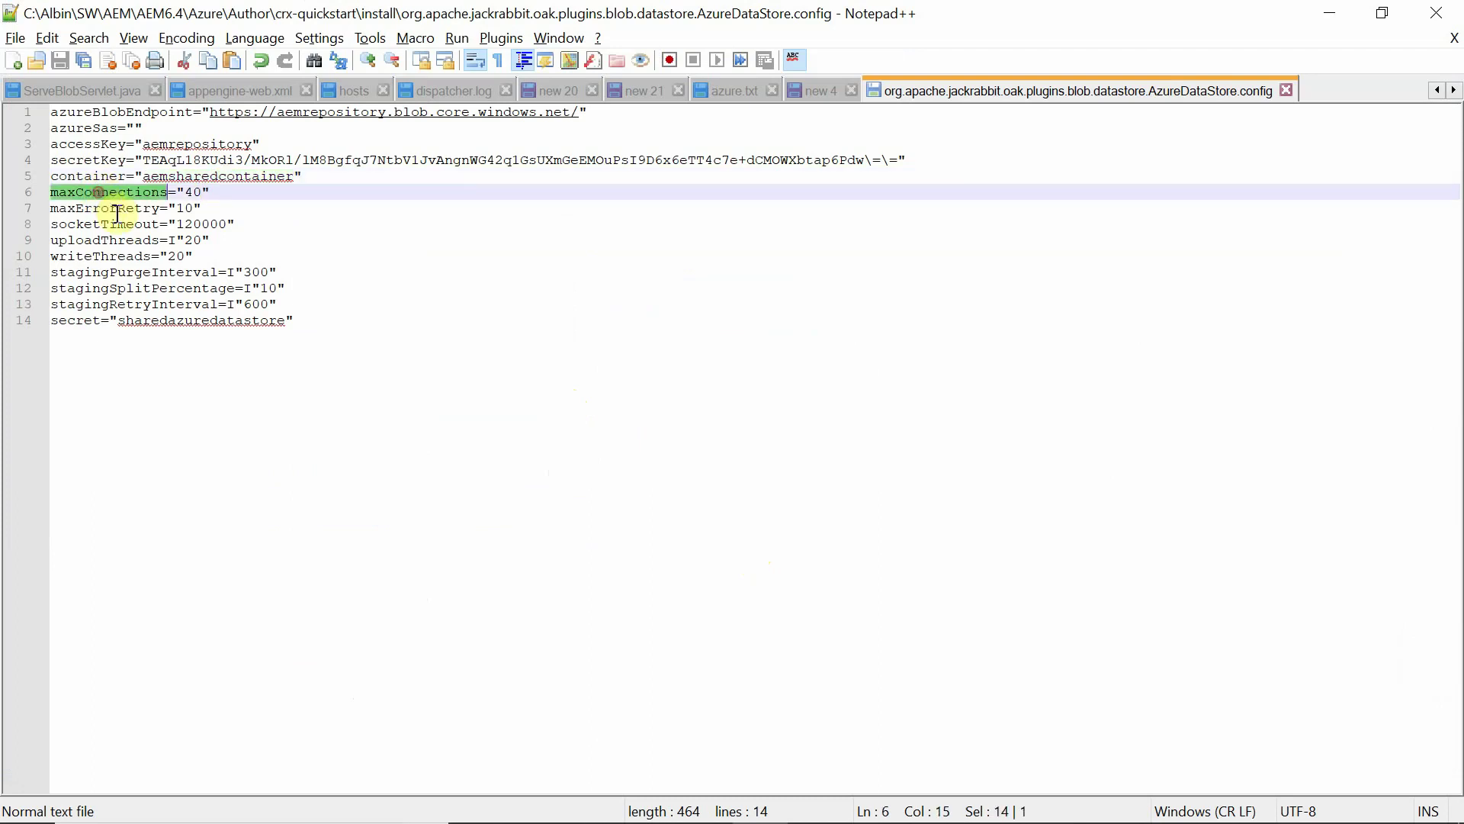
left_click(116, 223)
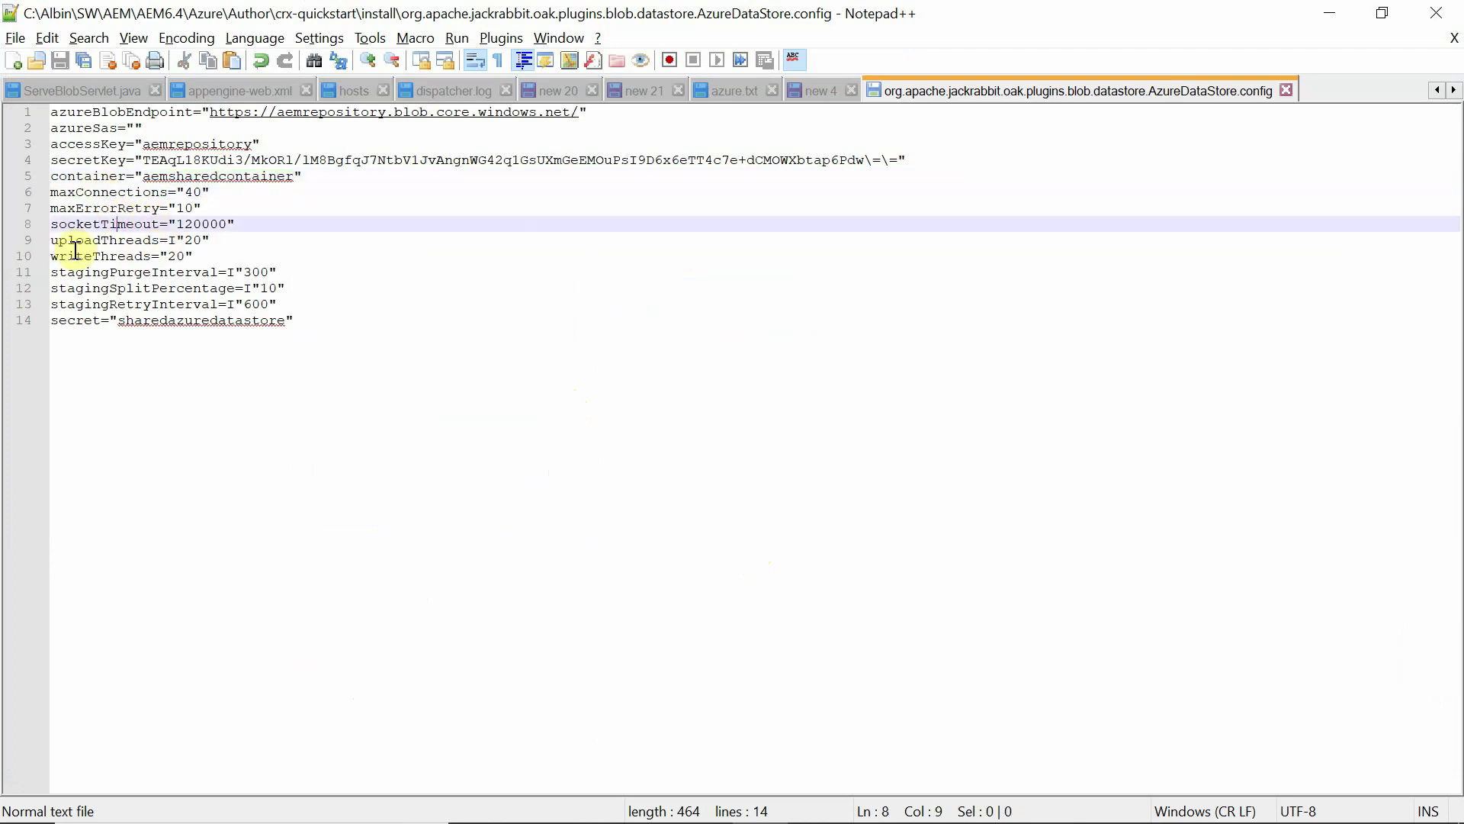
left_click(107, 242)
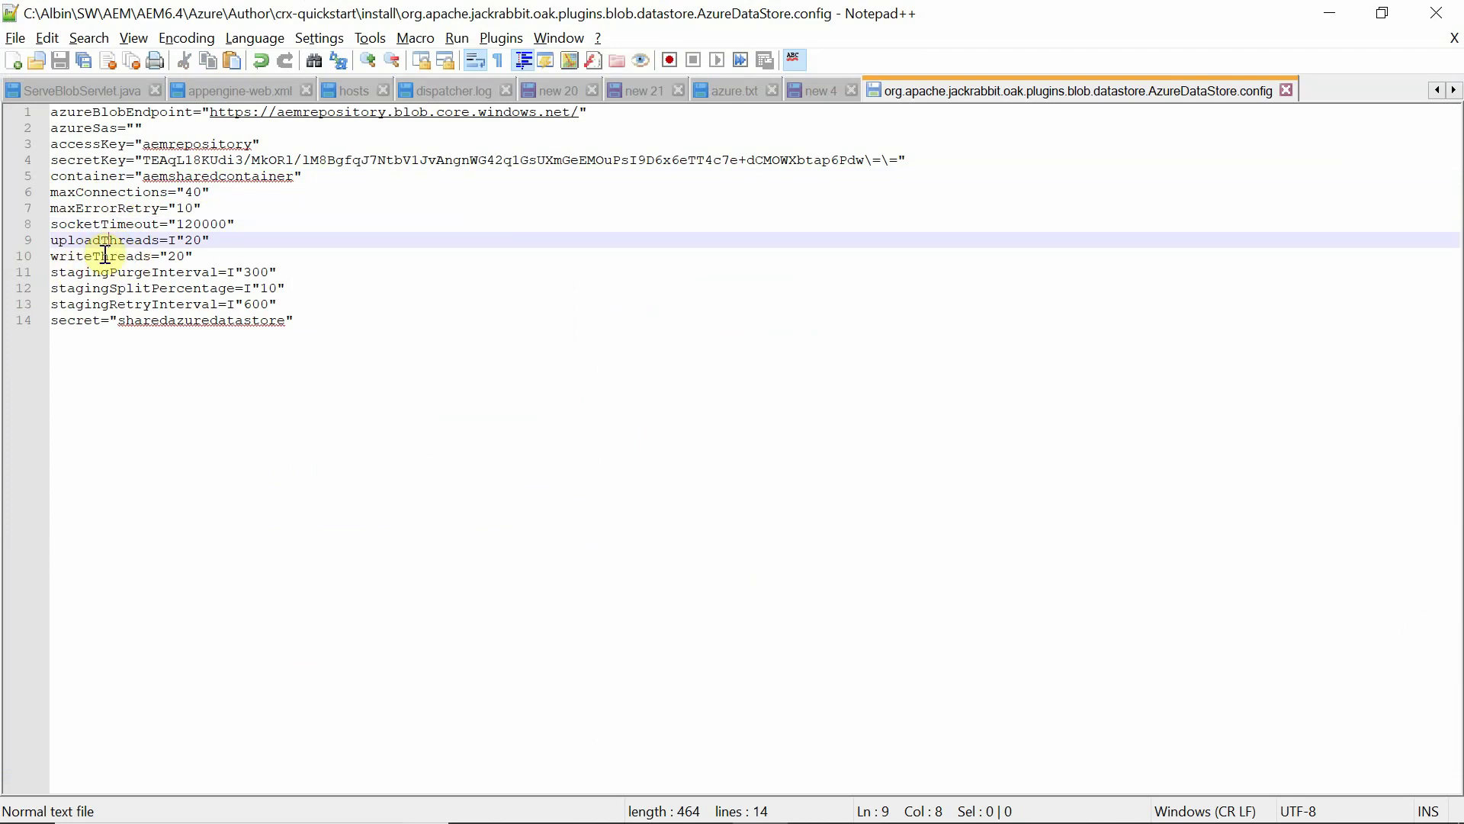
left_click(106, 255)
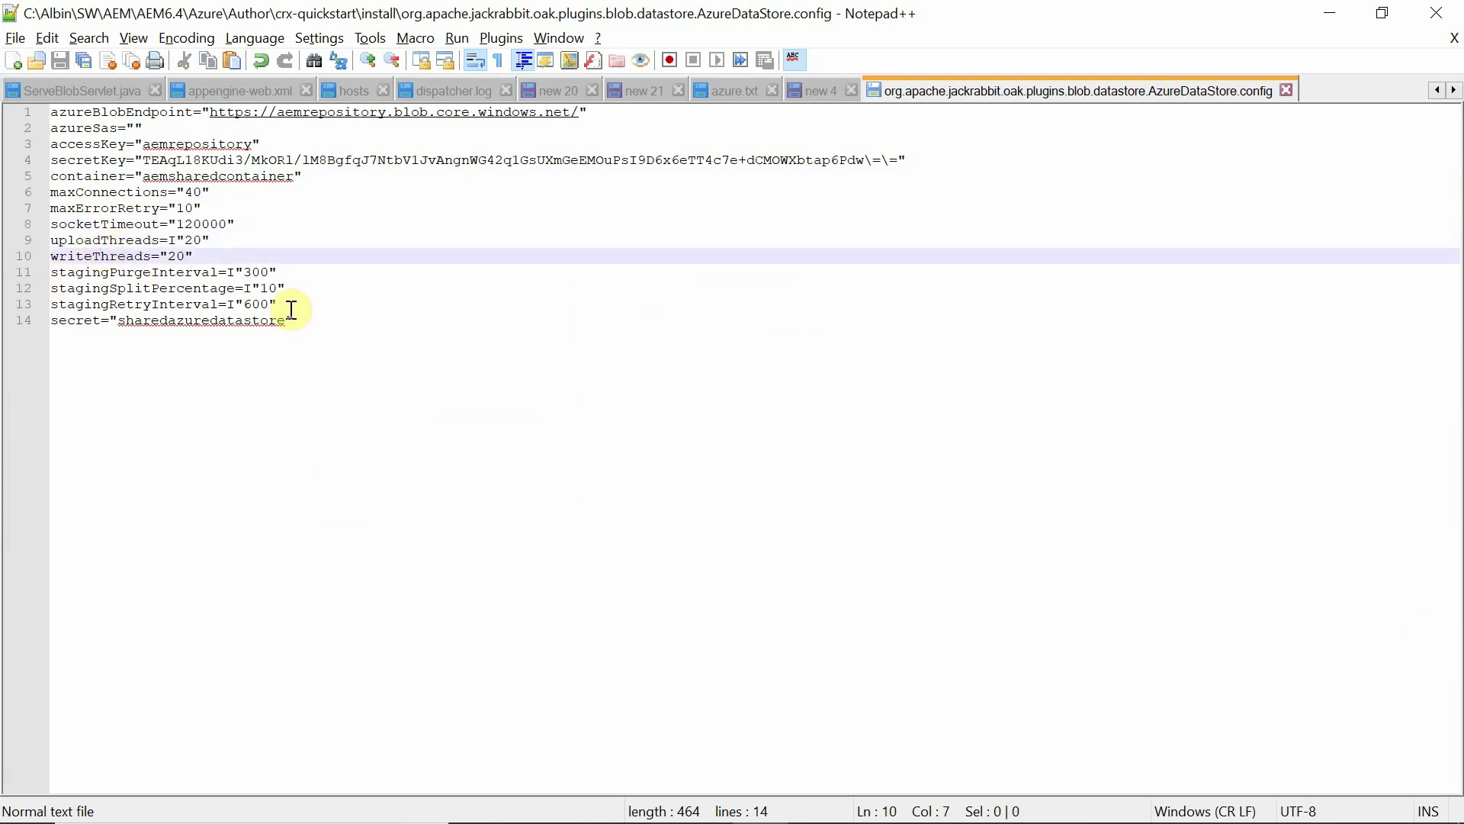
left_click_drag(291, 309, 33, 276)
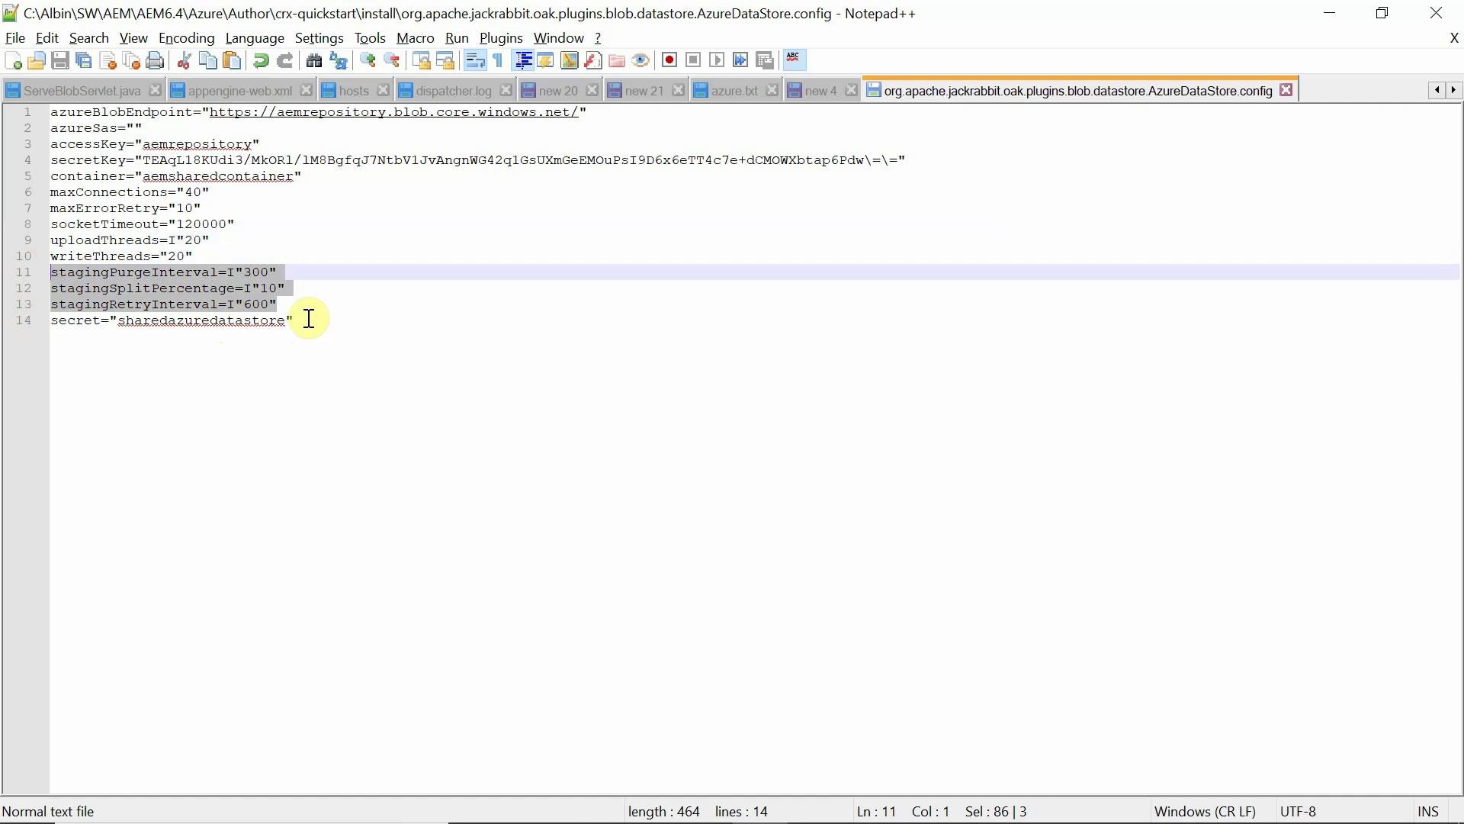
Step: Highlight the datastore secret line and its value, then bring up the azure.txt notes
left_click_drag(308, 320, 56, 327)
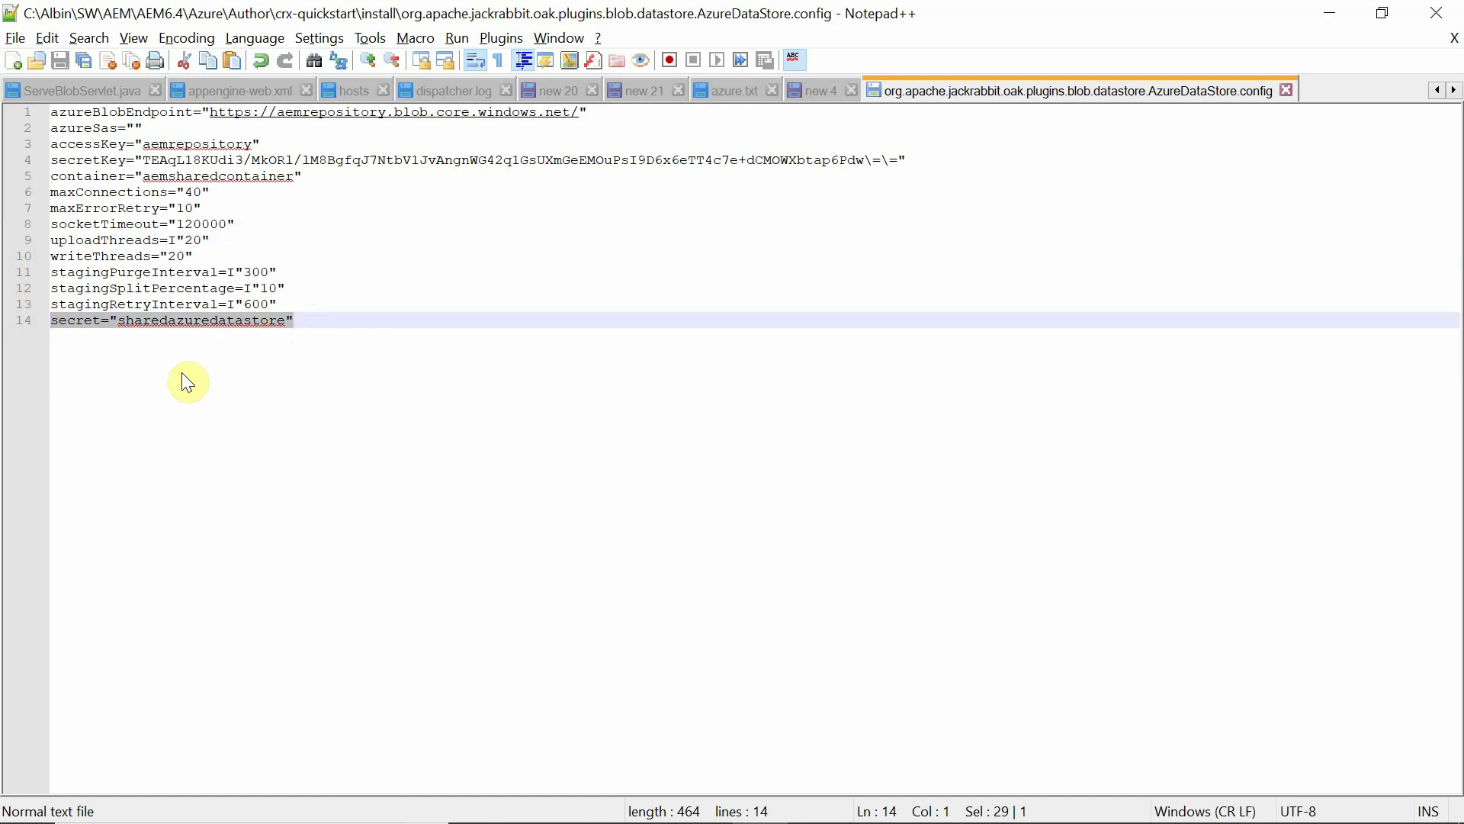
double_click(186, 321)
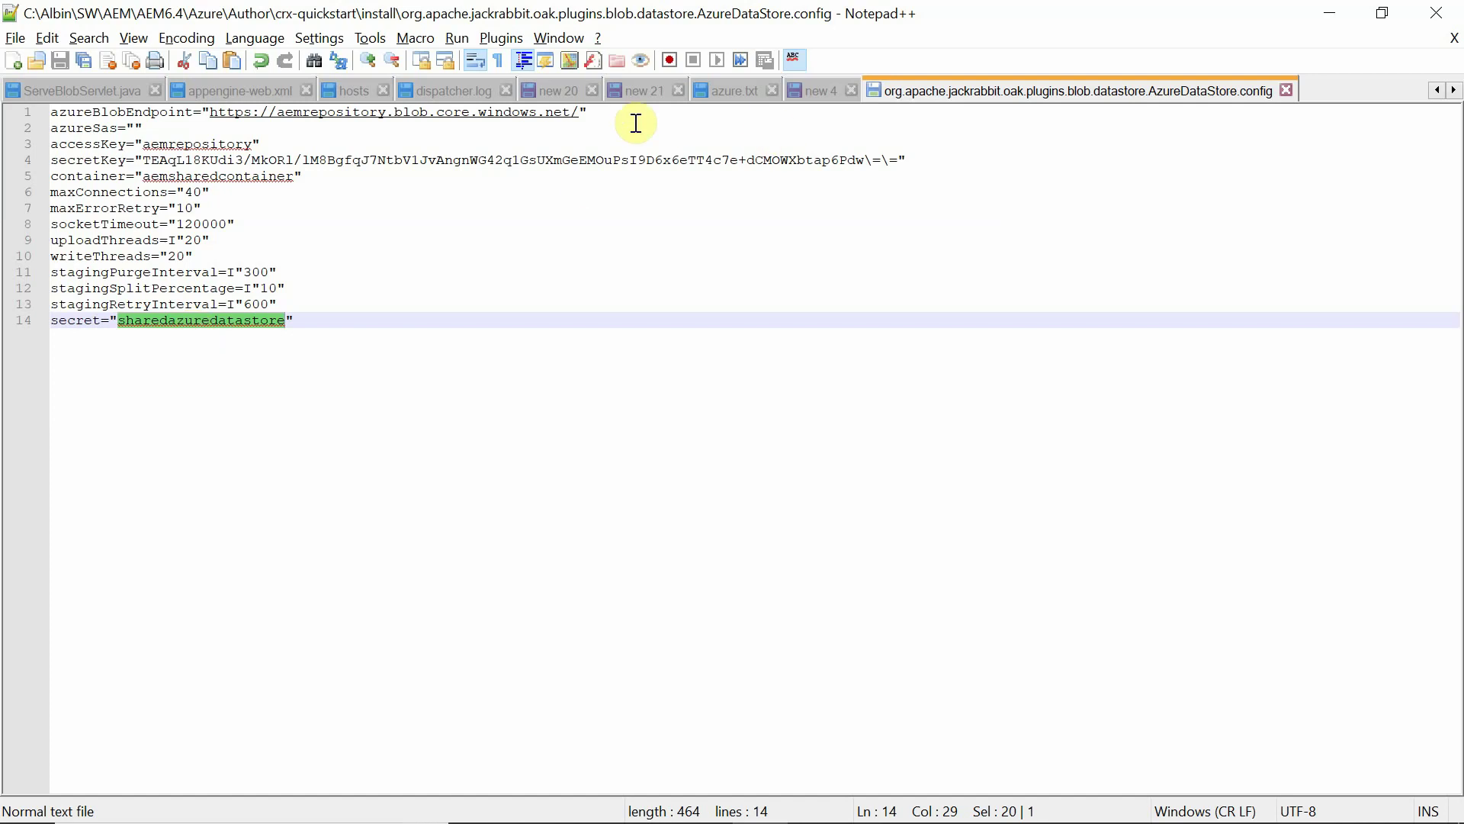
left_click(728, 92)
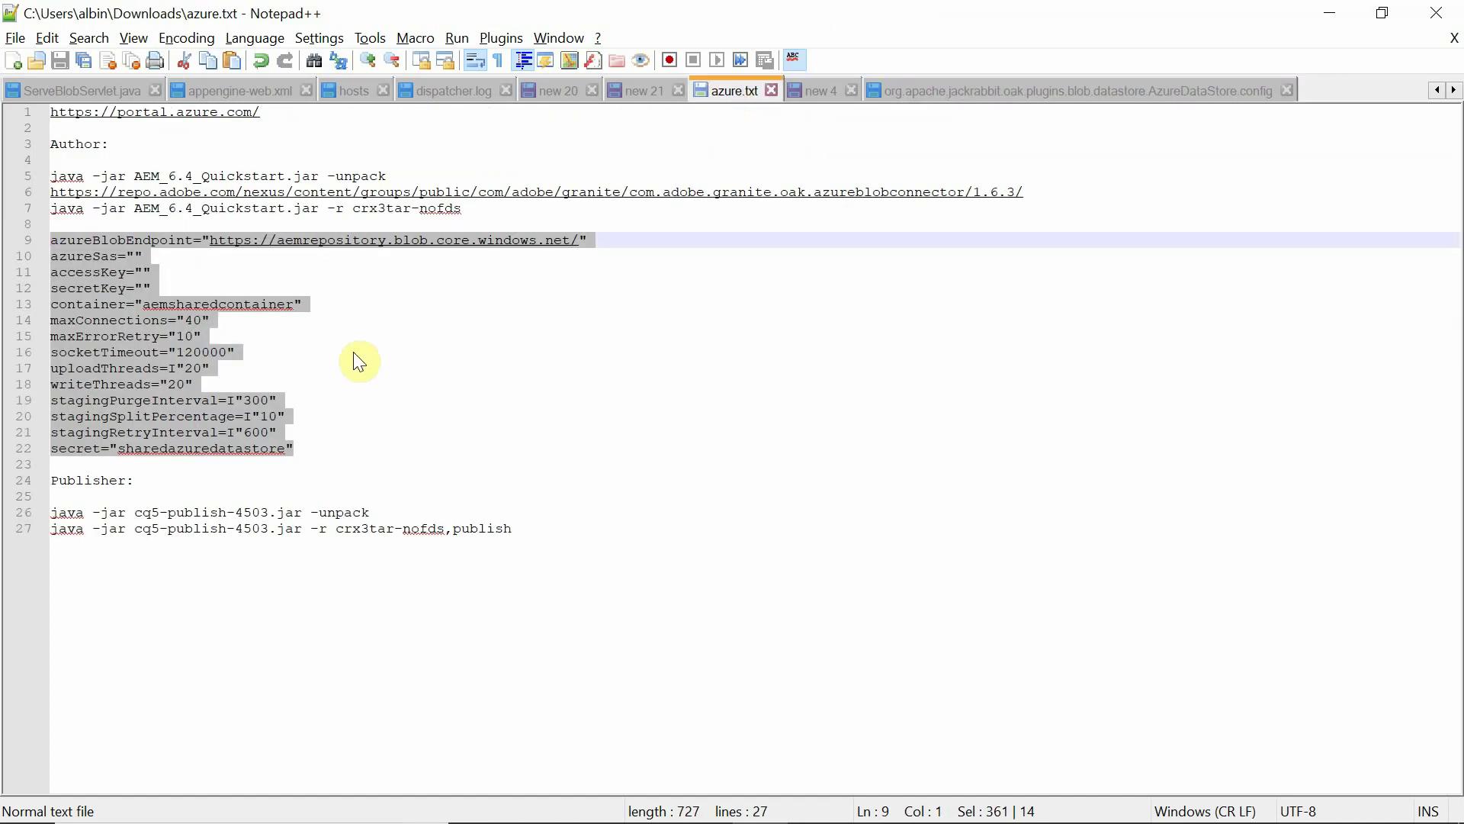
Step: Copy the Author start command from azure.txt line 7 and run it in Command Prompt
left_click(469, 335)
left_click_drag(462, 208, 23, 219)
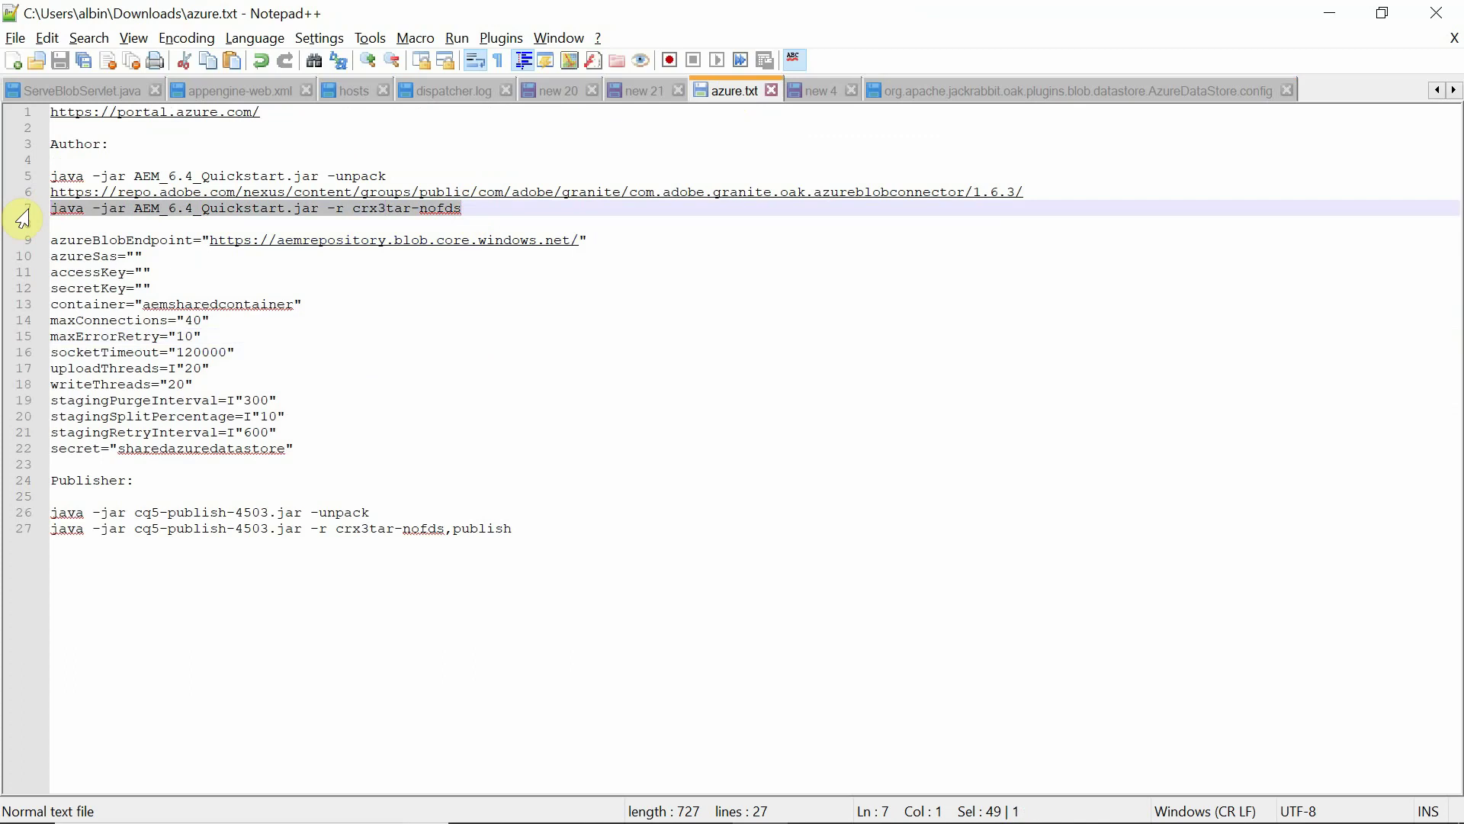
key("alt+Tab")
key("alt+Tab")
key("alt+Tab")
key("alt+Tab")
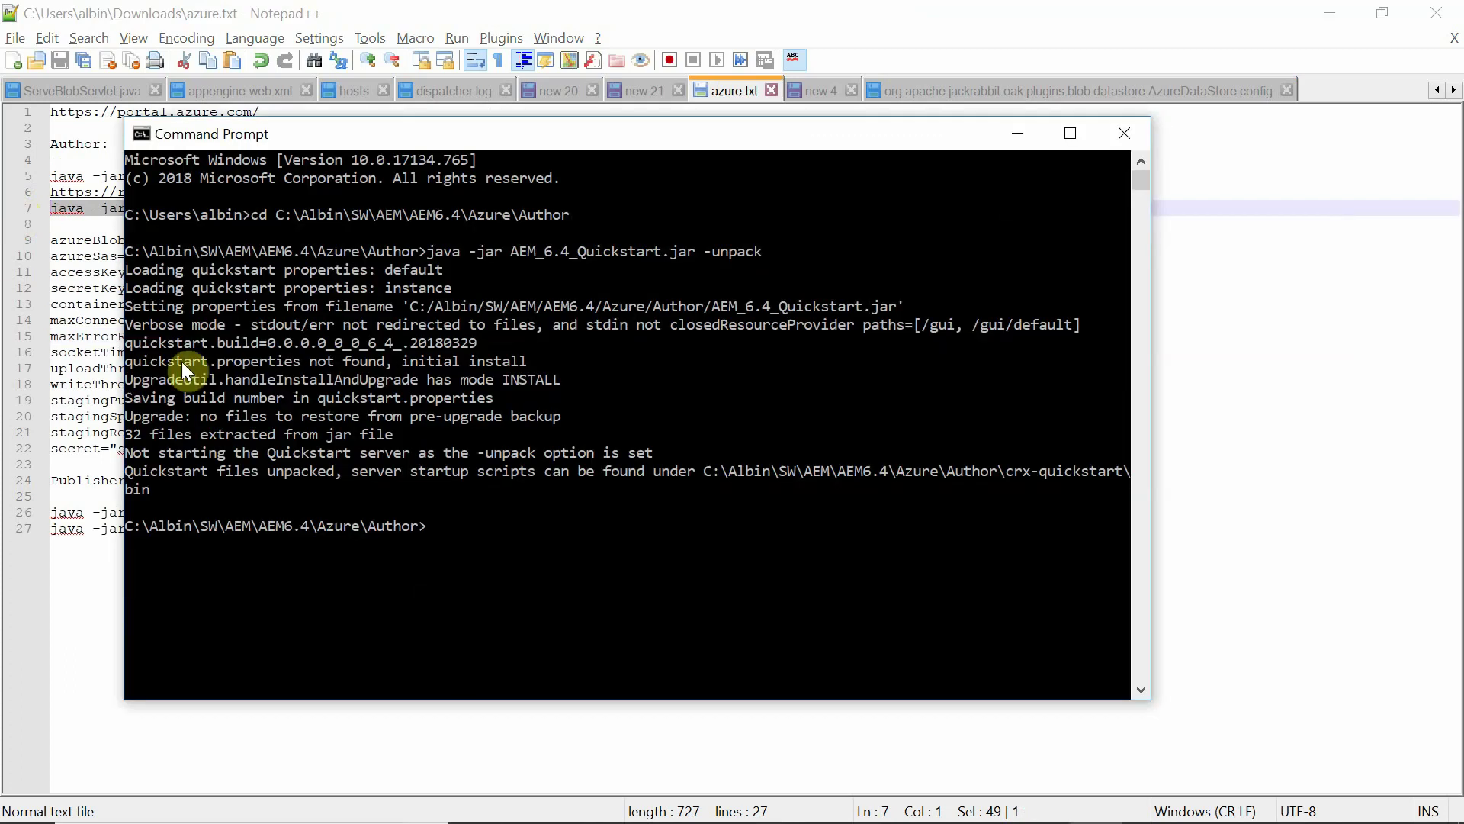
key("ctrl+v")
key("Return")
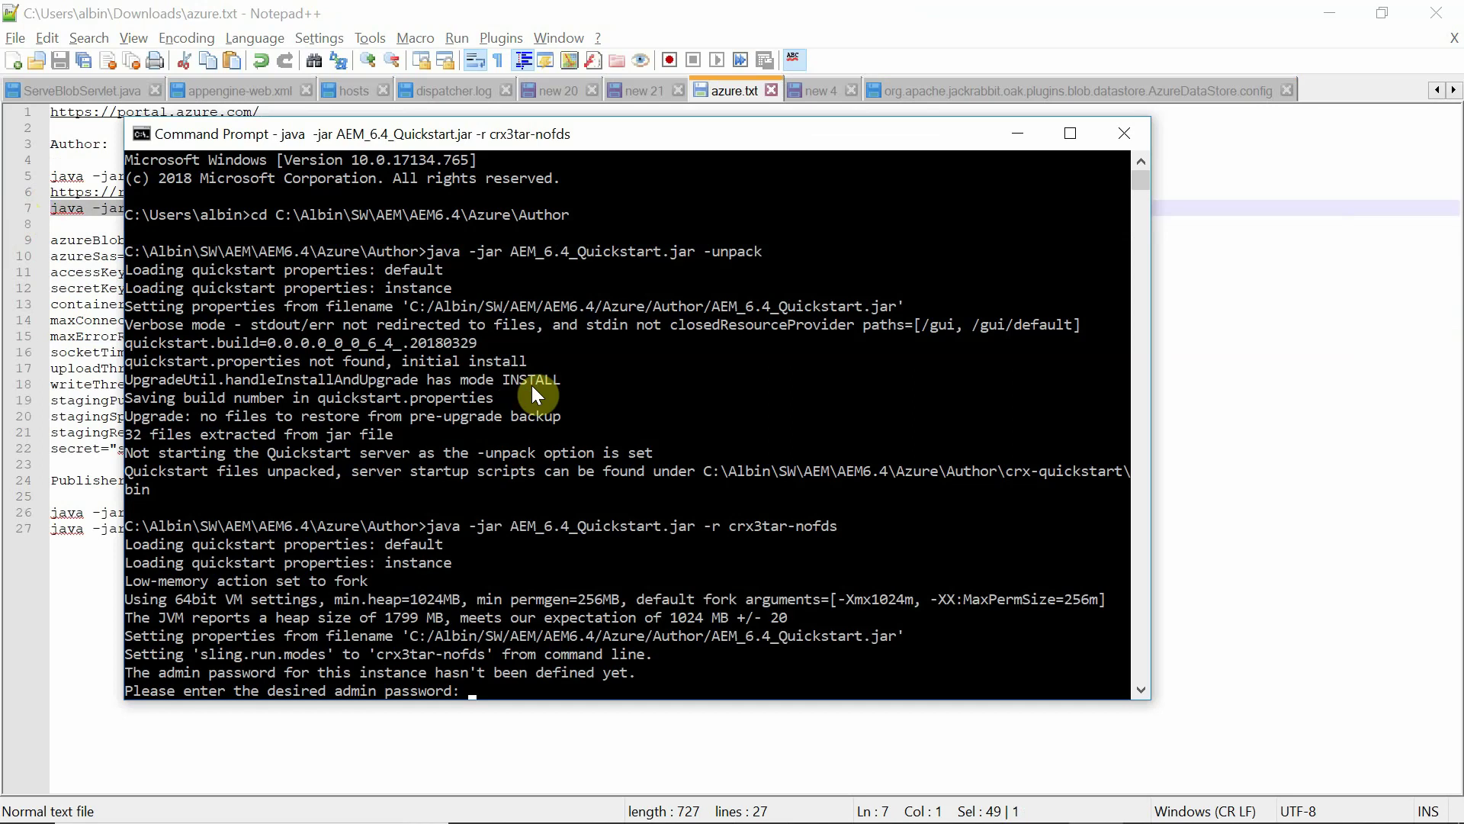
Step: Enter and confirm the Author admin password, then switch to the crx-quickstart\install folder
key("Return")
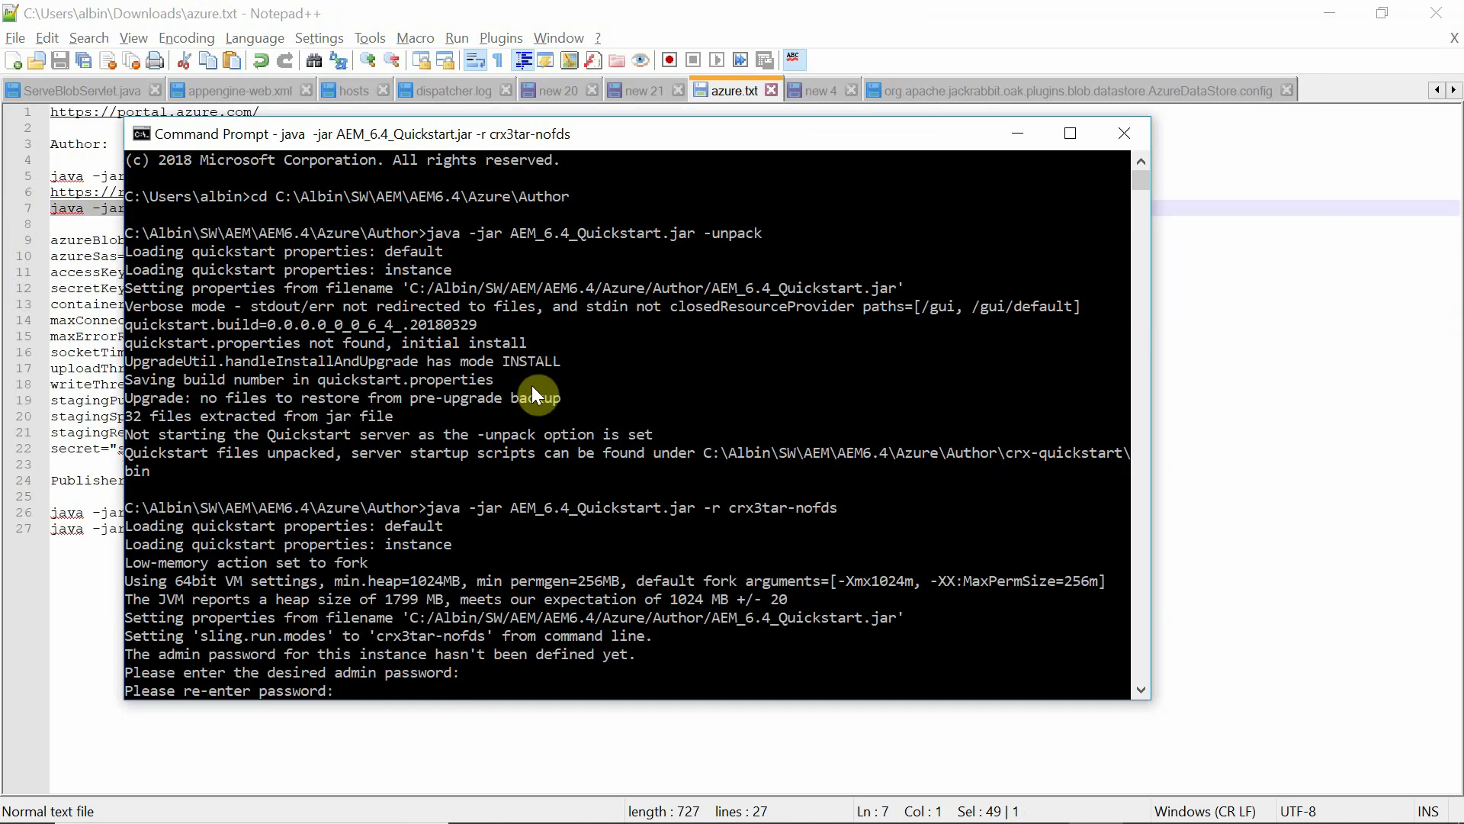
key("Return")
key("alt+Tab")
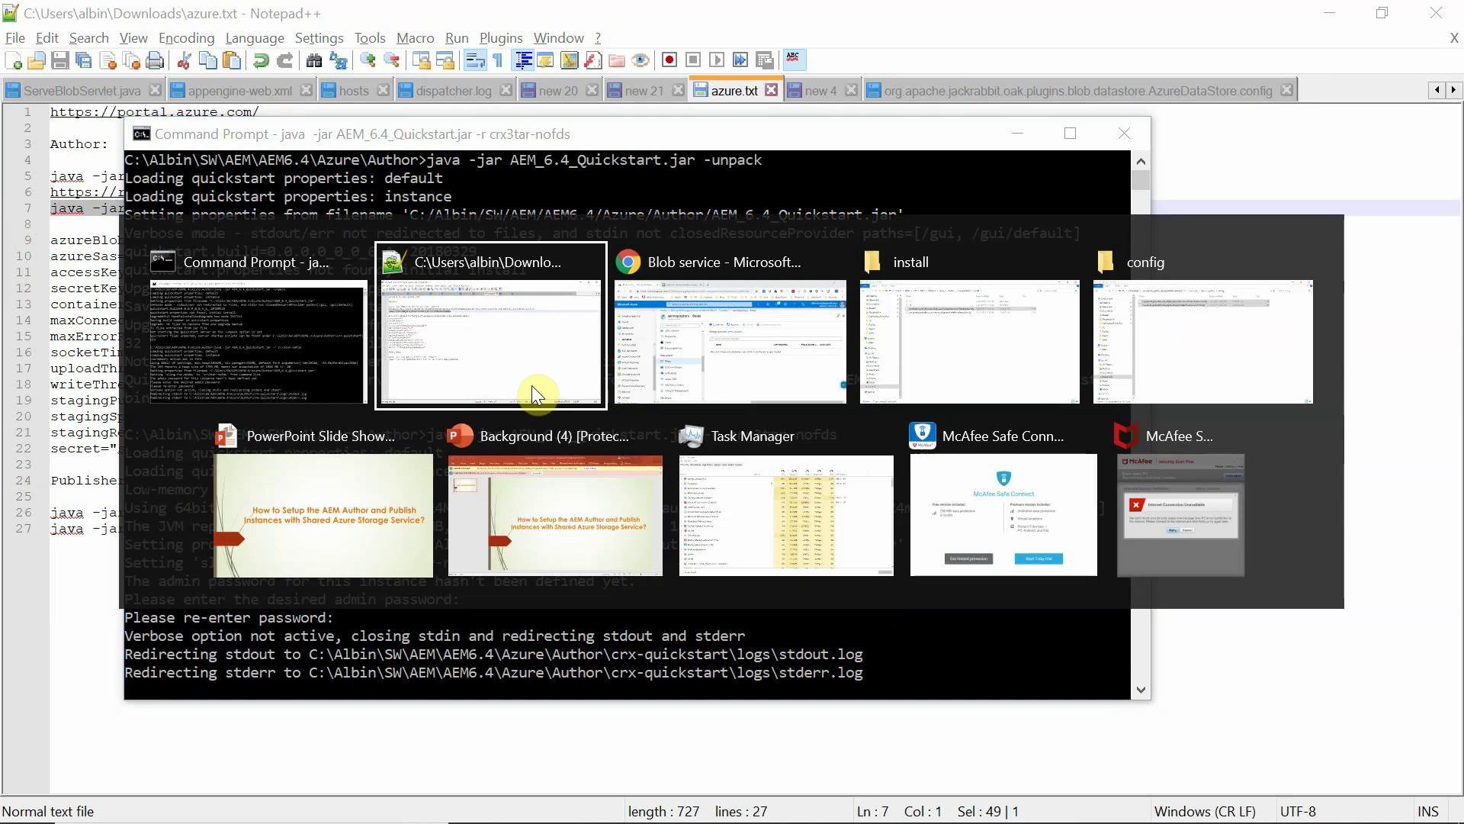
key("alt+Tab")
key("alt+Tab")
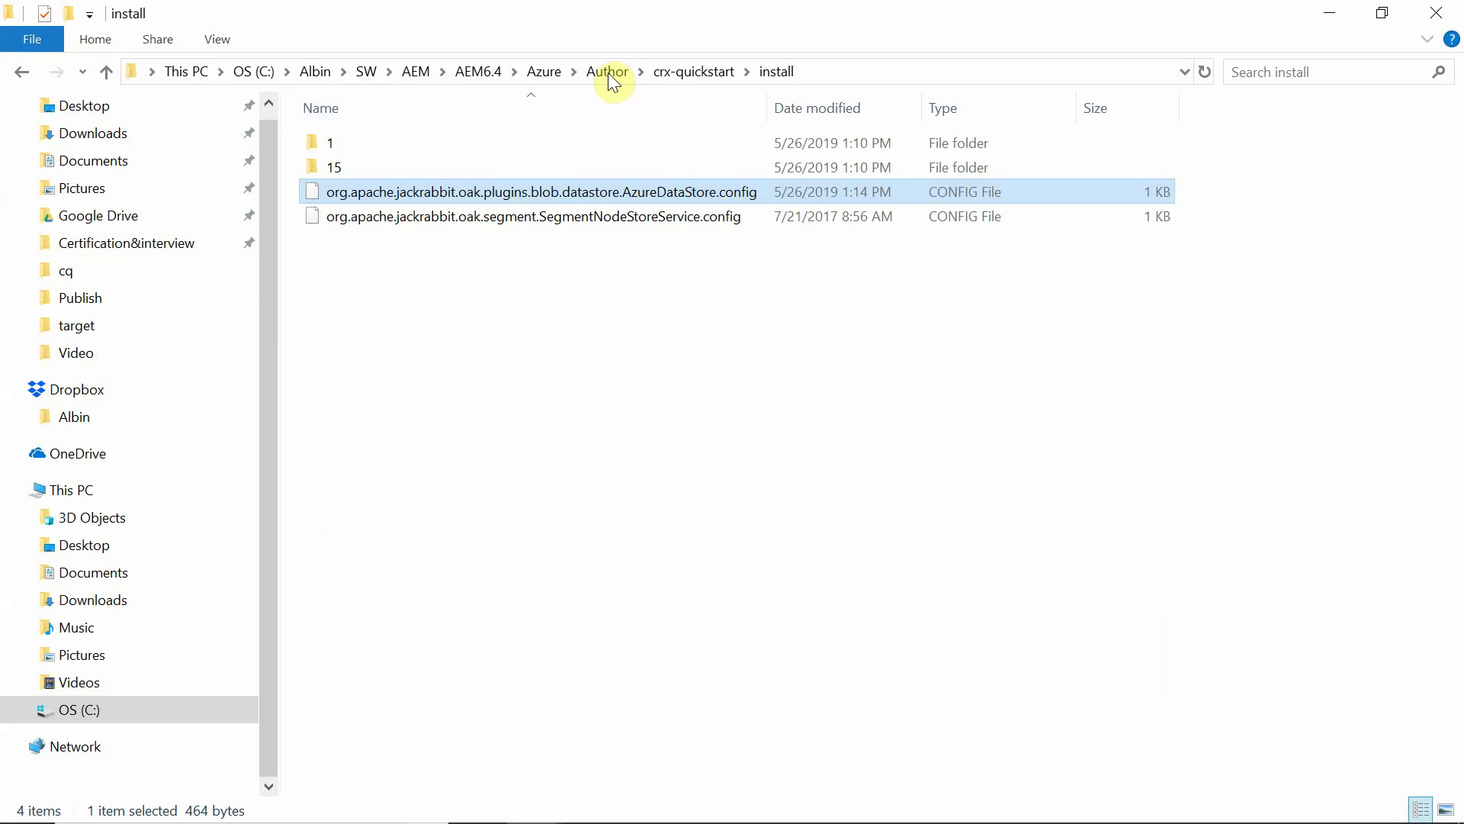
Step: Go up from install to crx-quickstart, then switch to the empty aemrepository Blobs page
left_click(715, 67)
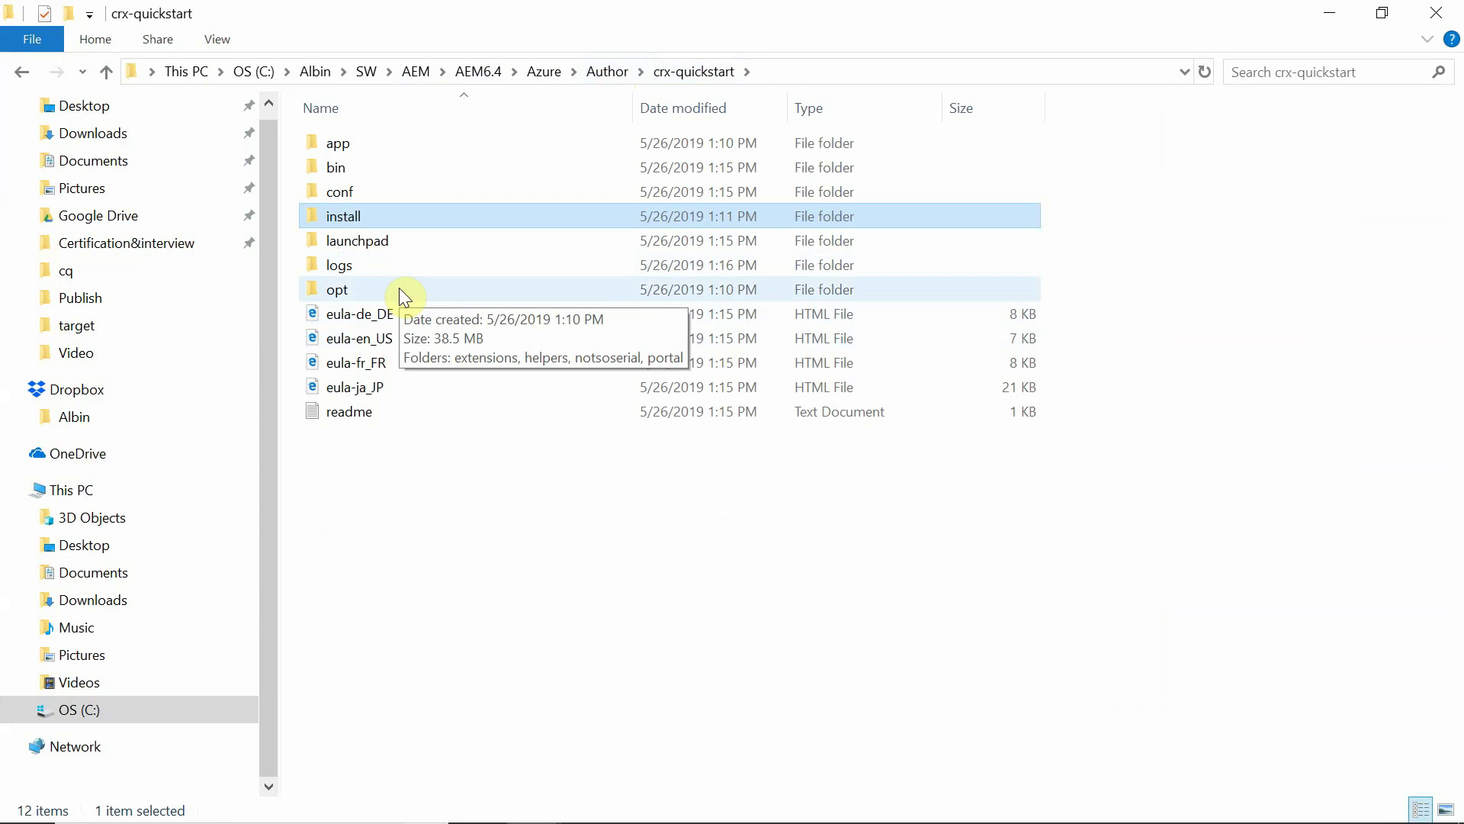
key("alt+Tab")
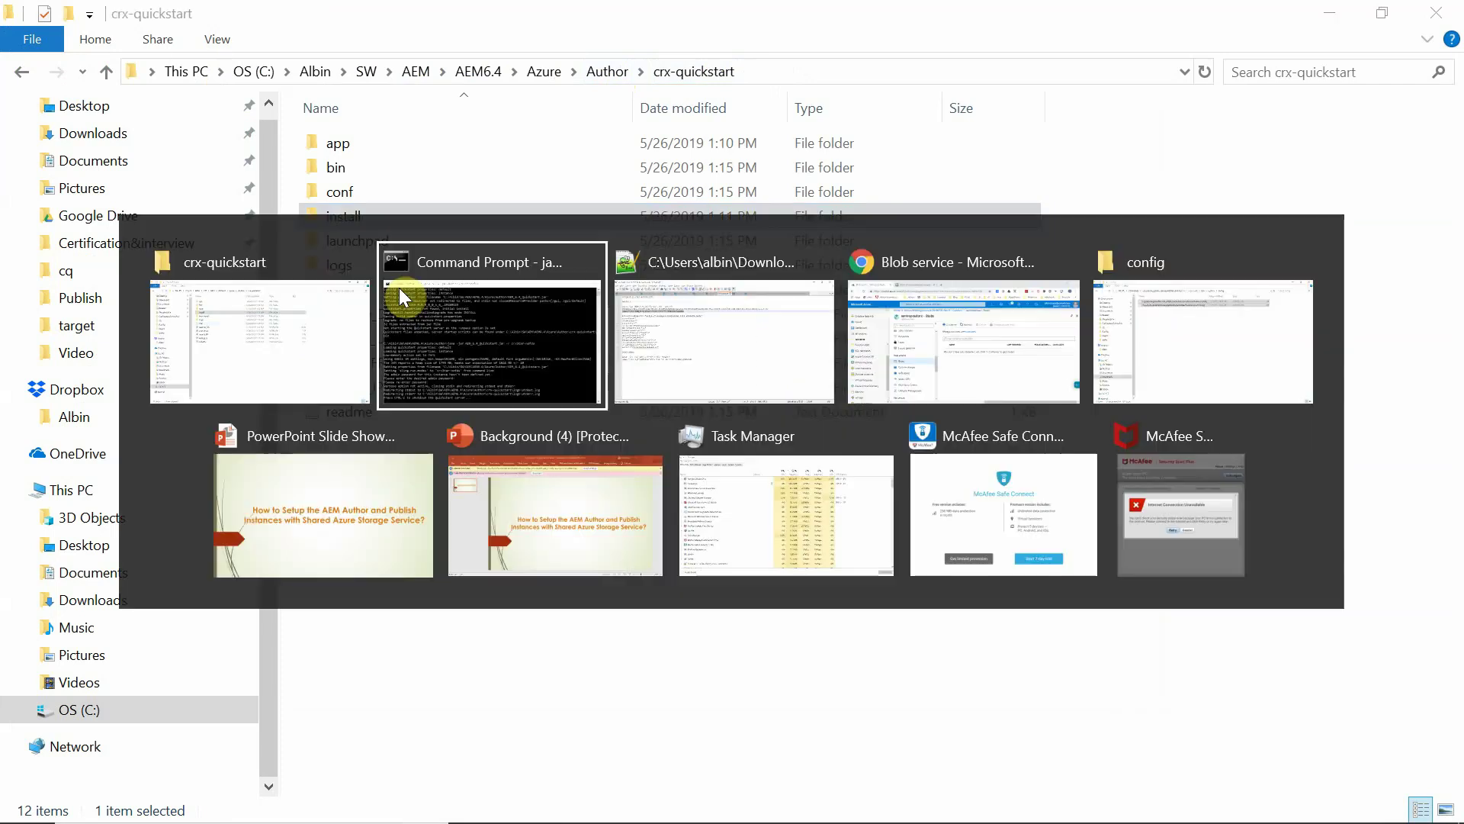
key("Tab")
key("Tab")
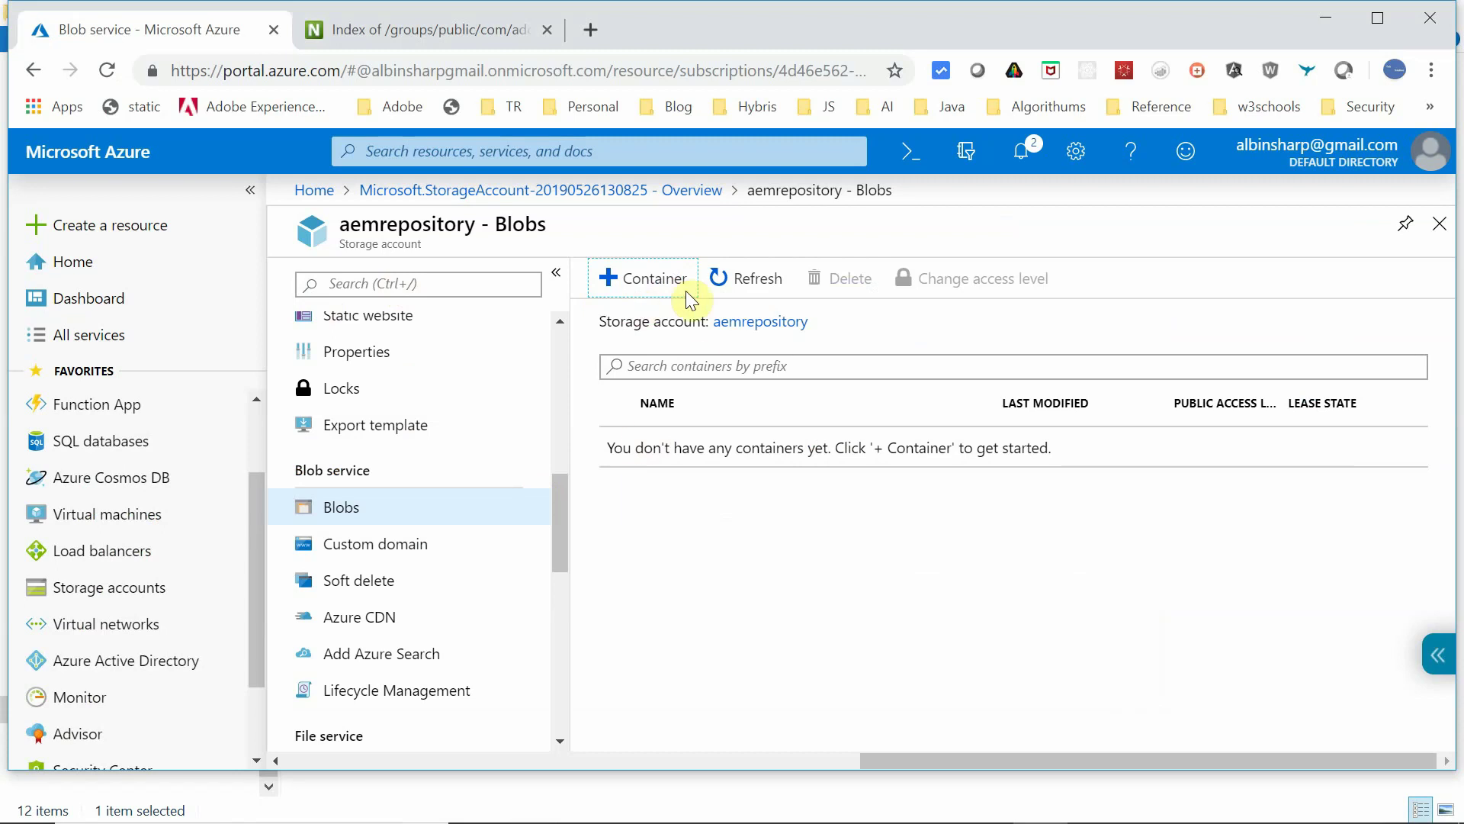
Step: Reload the aemrepository Blobs page, still empty, and return to the crx-quickstart folder
left_click(107, 67)
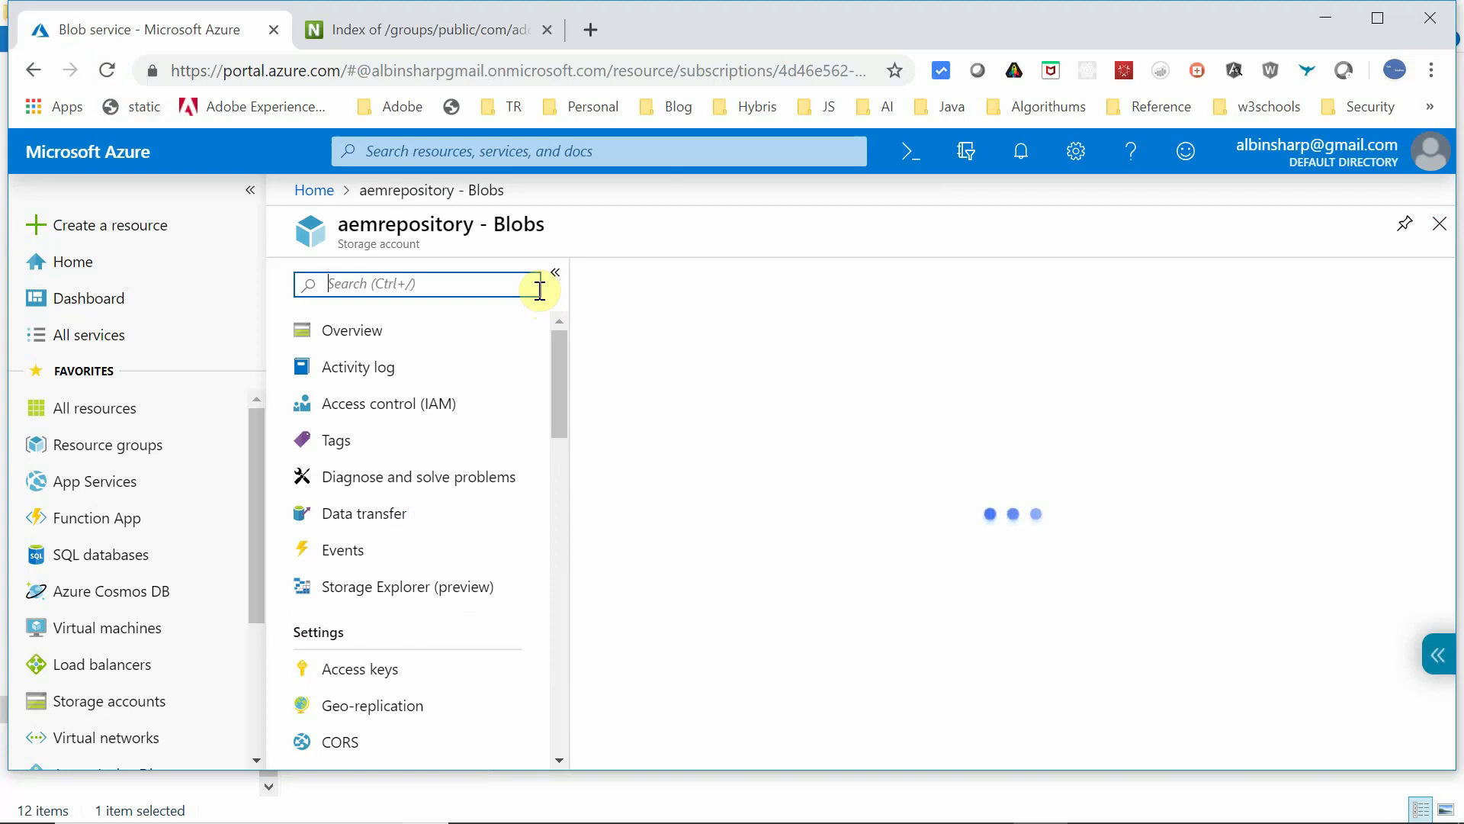
key("alt+Tab")
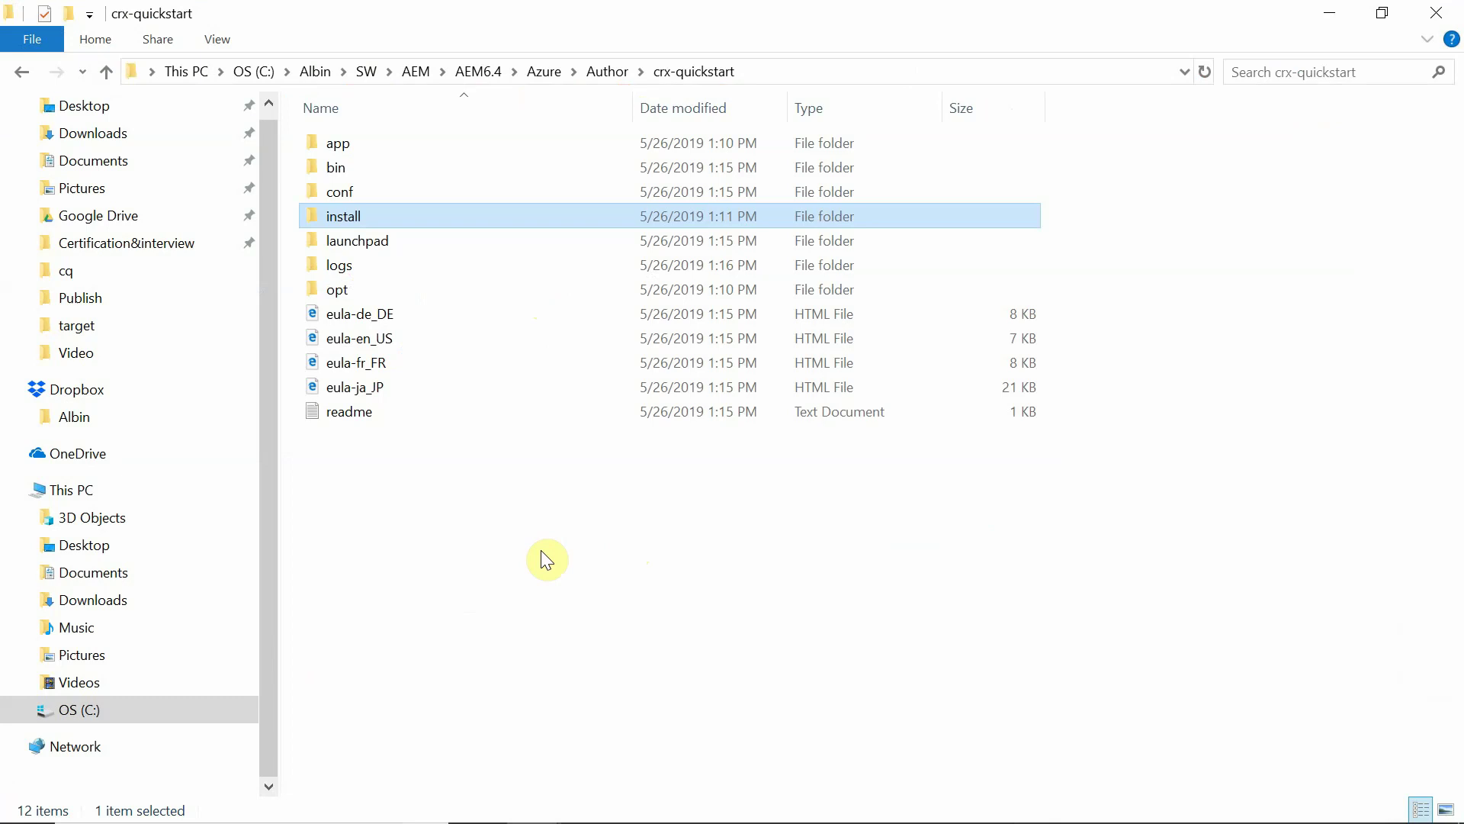
Step: Refresh crx-quickstart and open repository > repository > datastore > download, showing 67 hash subfolders
key("r")
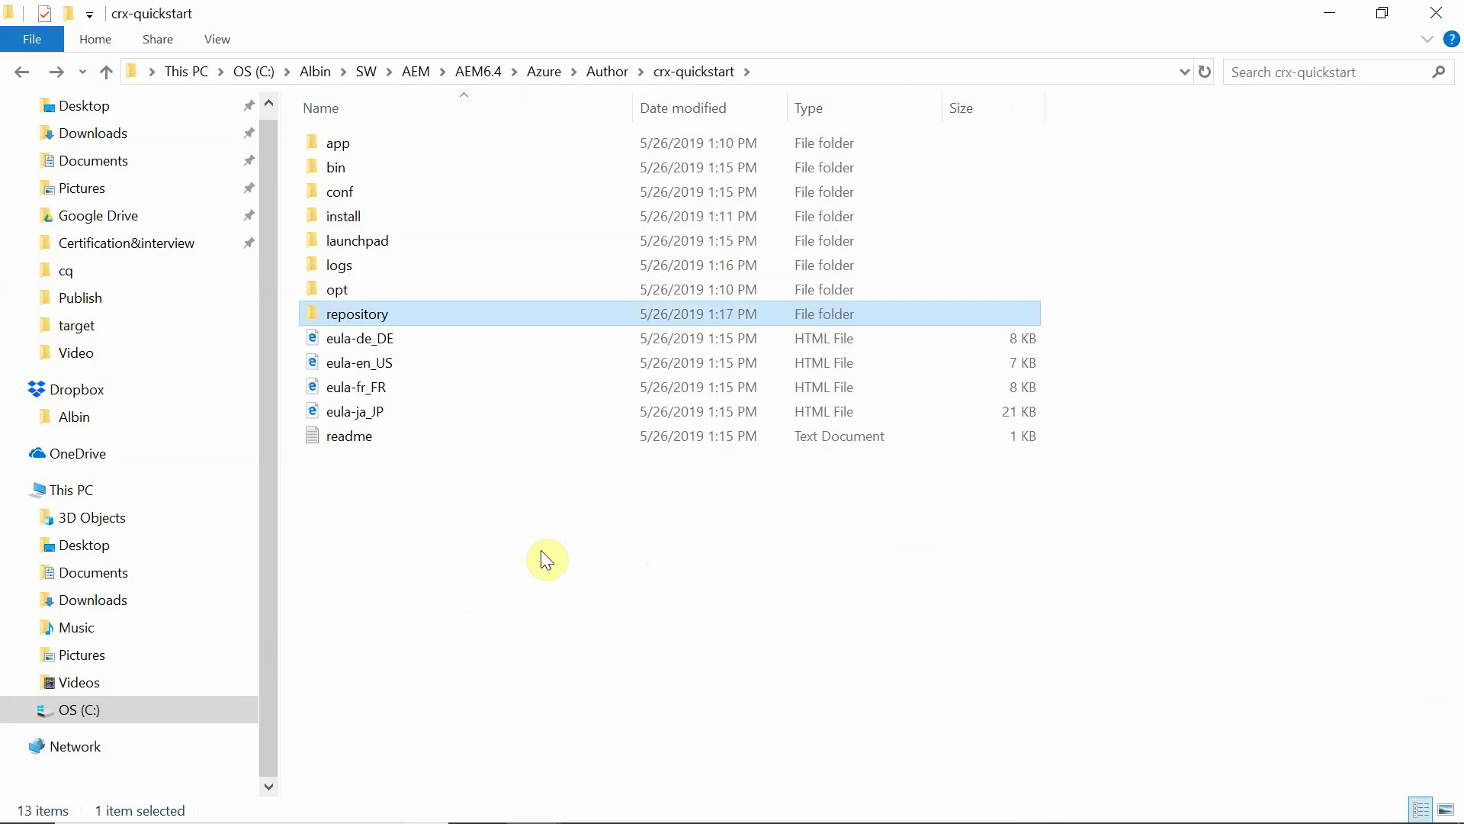
double_click(373, 323)
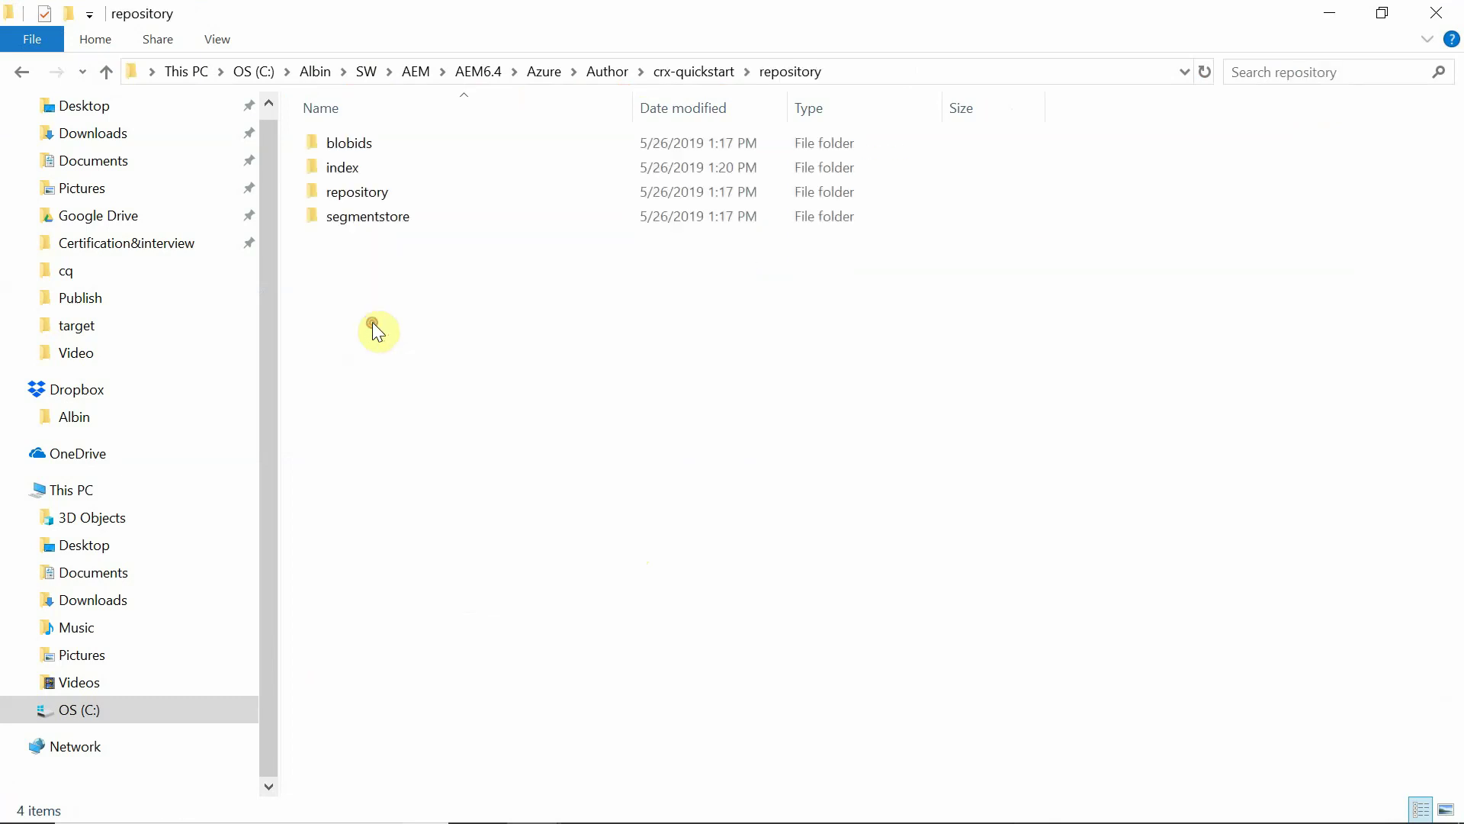
double_click(355, 191)
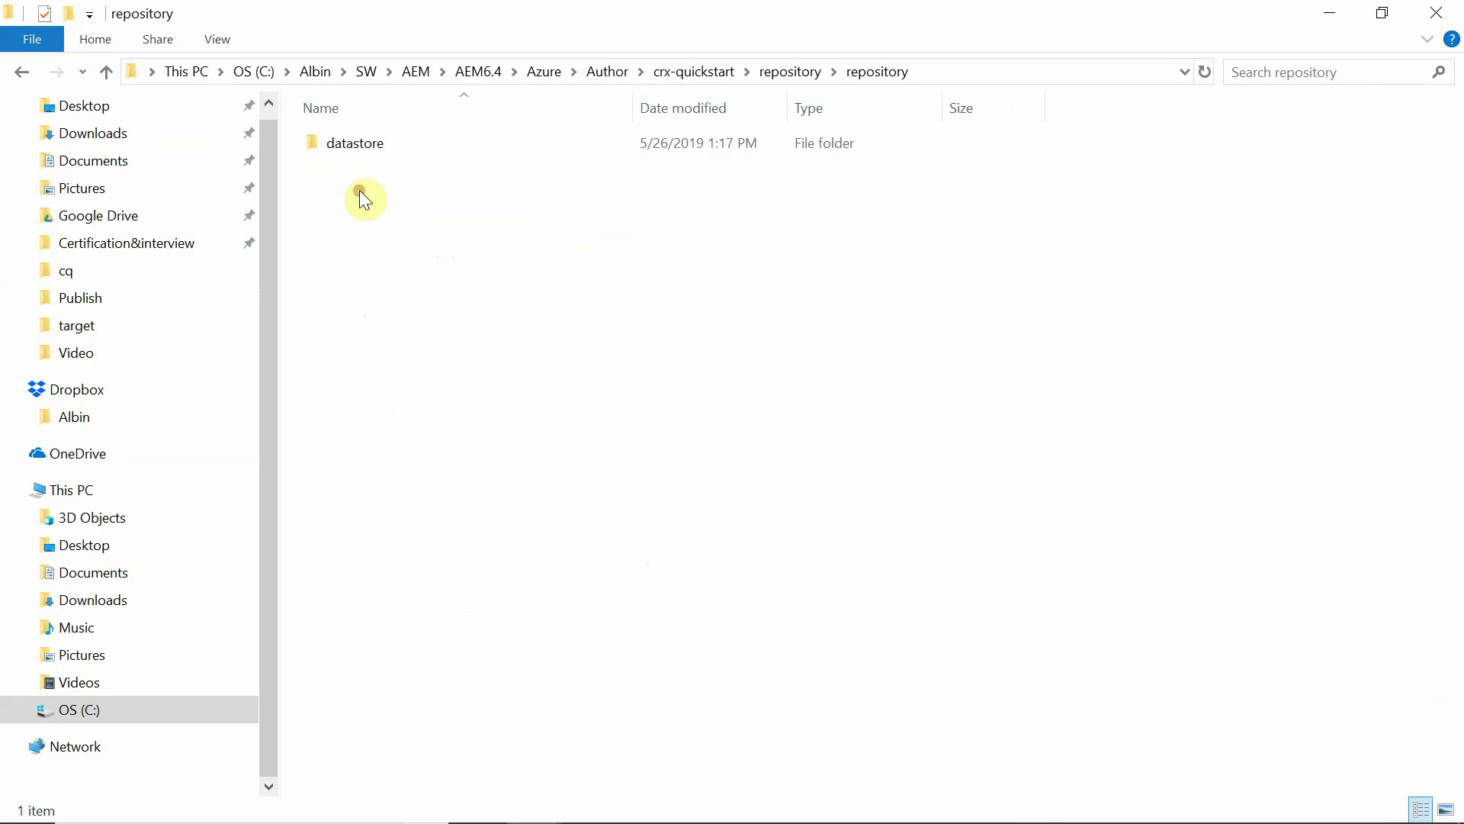
double_click(354, 147)
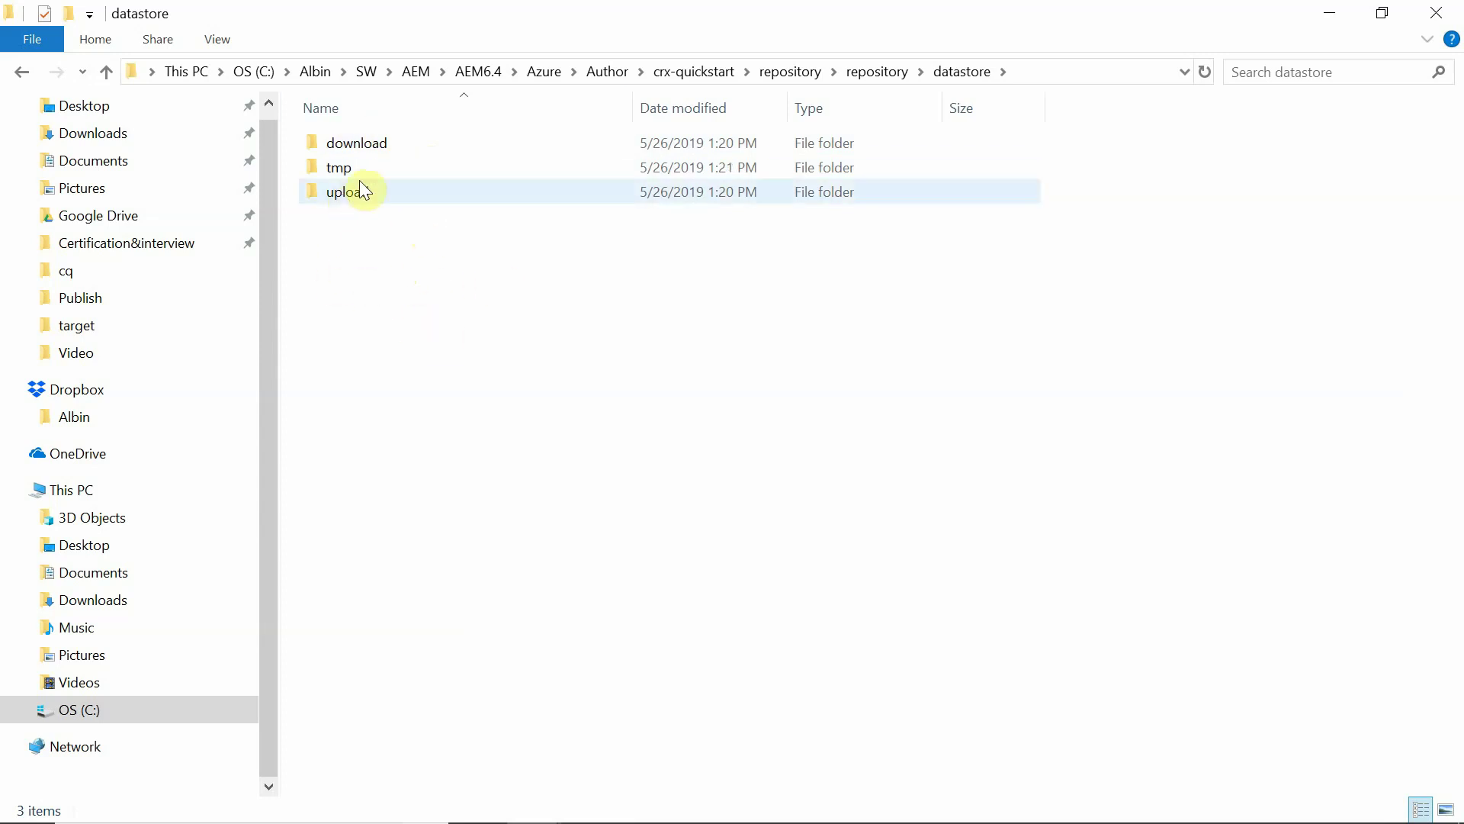
double_click(373, 142)
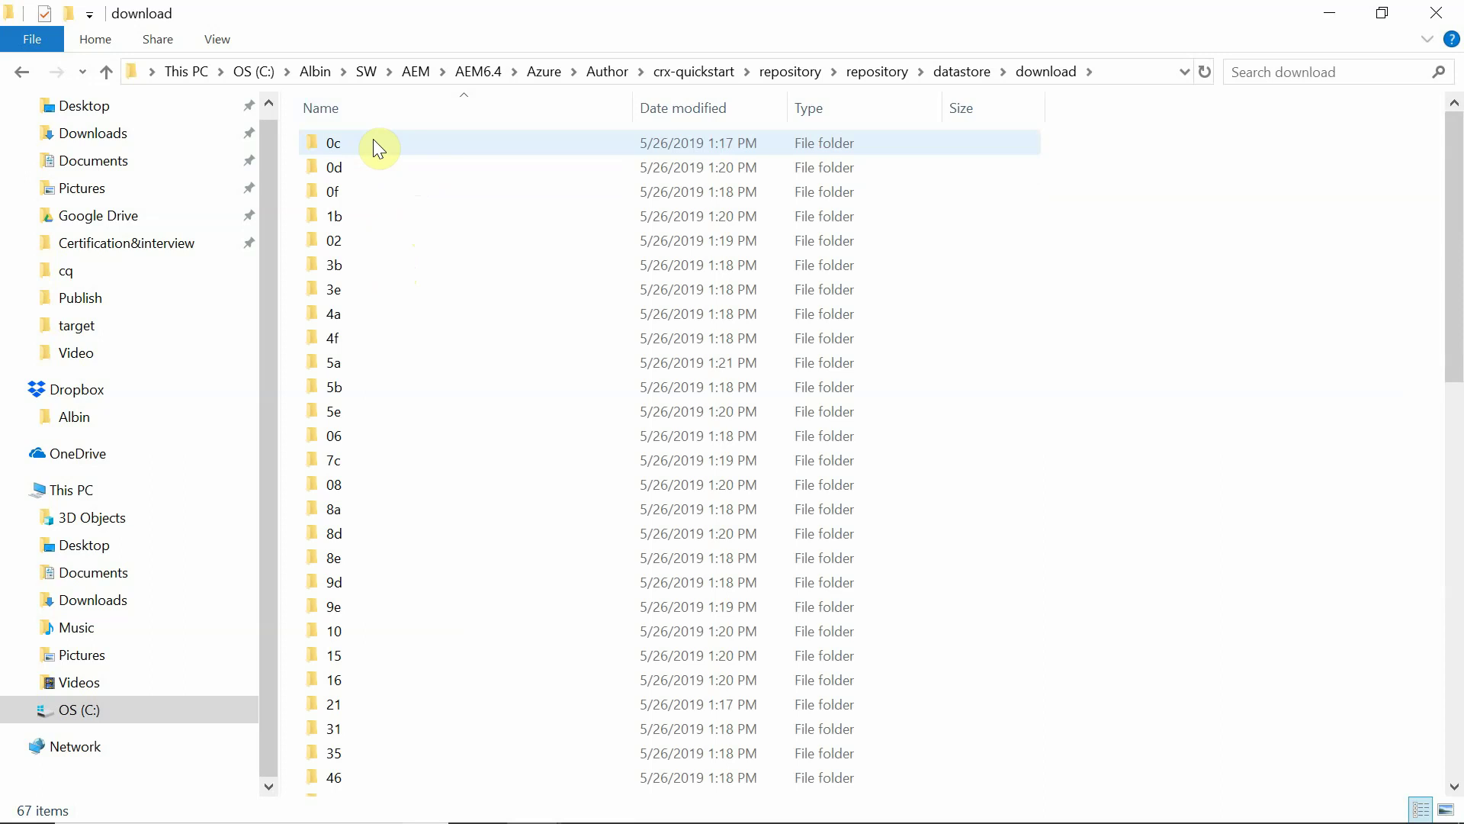
Step: Scroll the download folder, open the datastore's upload folder with 255 items, then return to Azure
left_click_drag(1457, 263, 1456, 683)
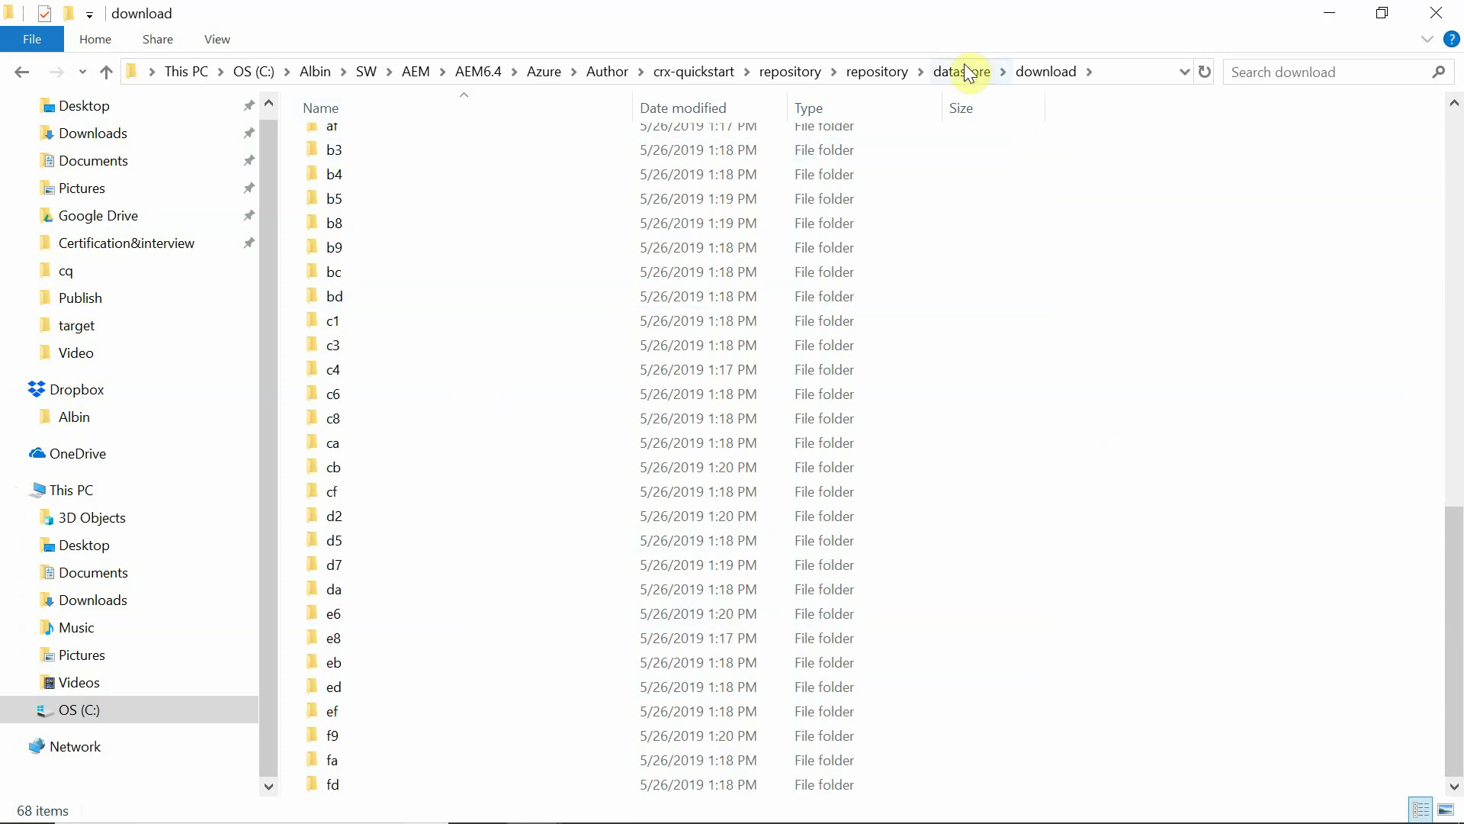
left_click(962, 73)
double_click(359, 191)
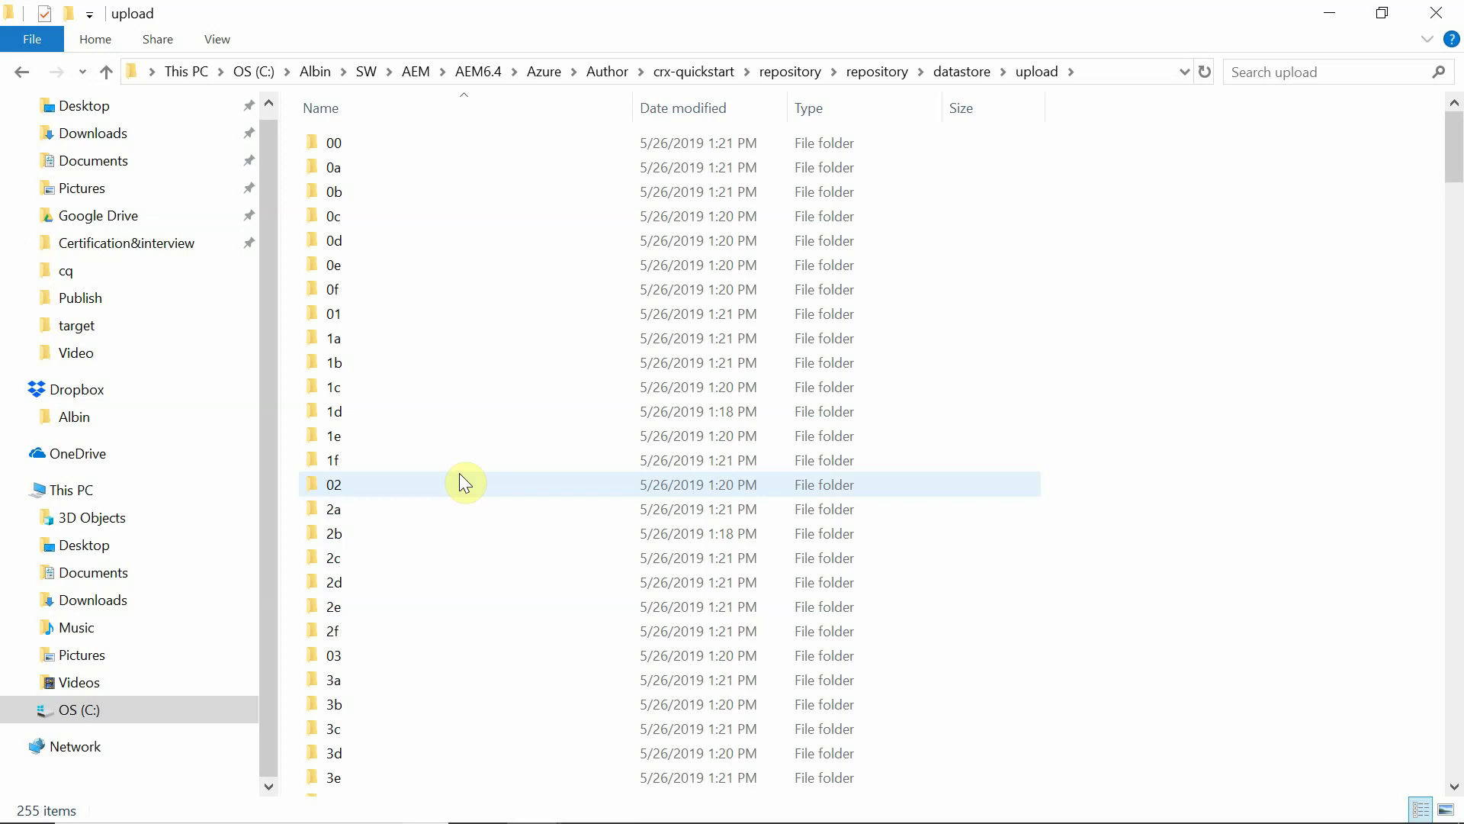
key("alt+Tab")
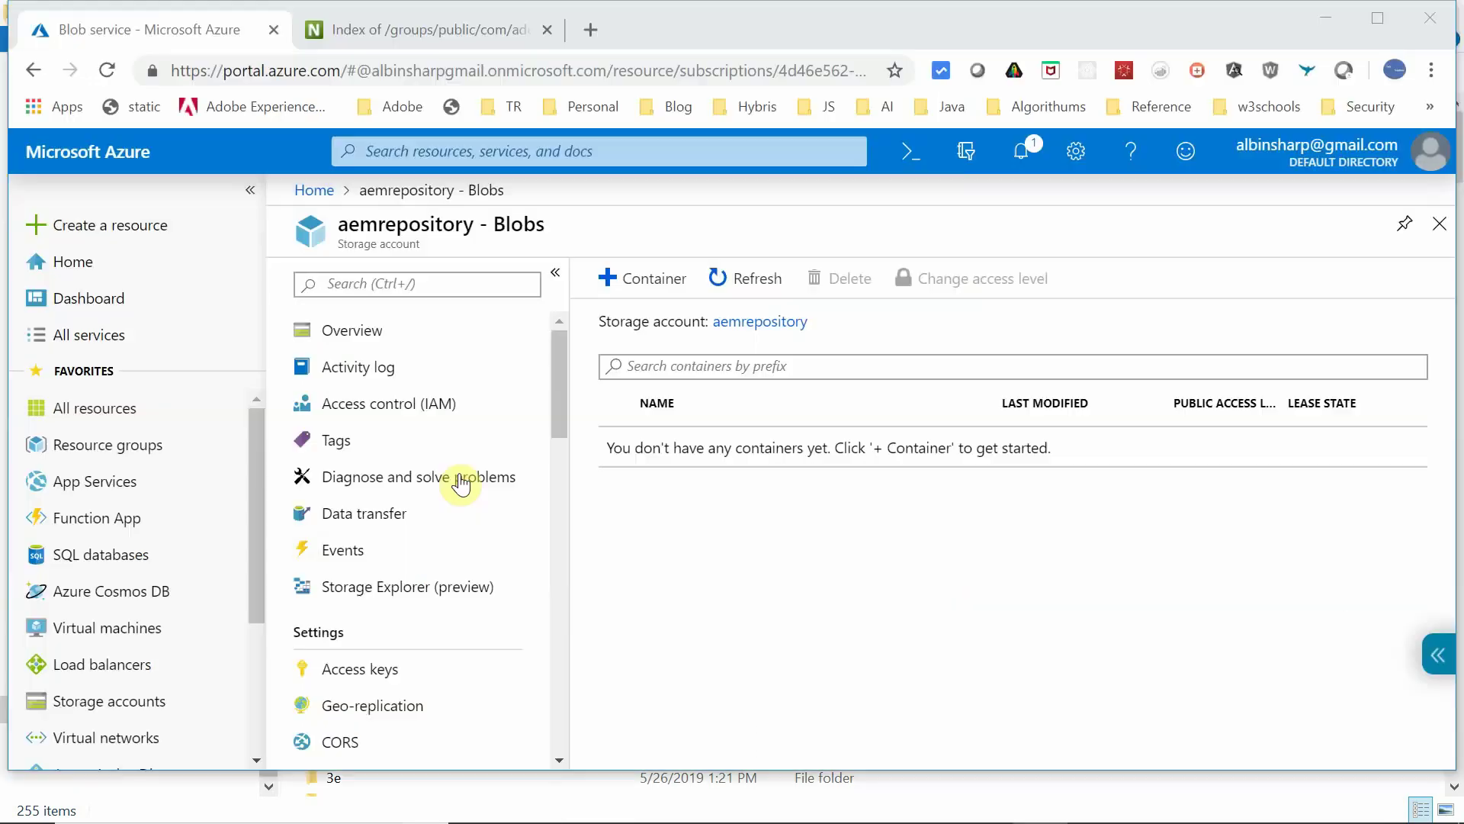
Step: Reload the Blobs page, open aemsharedcontainer to view its block blobs, then return to Explorer
left_click(108, 71)
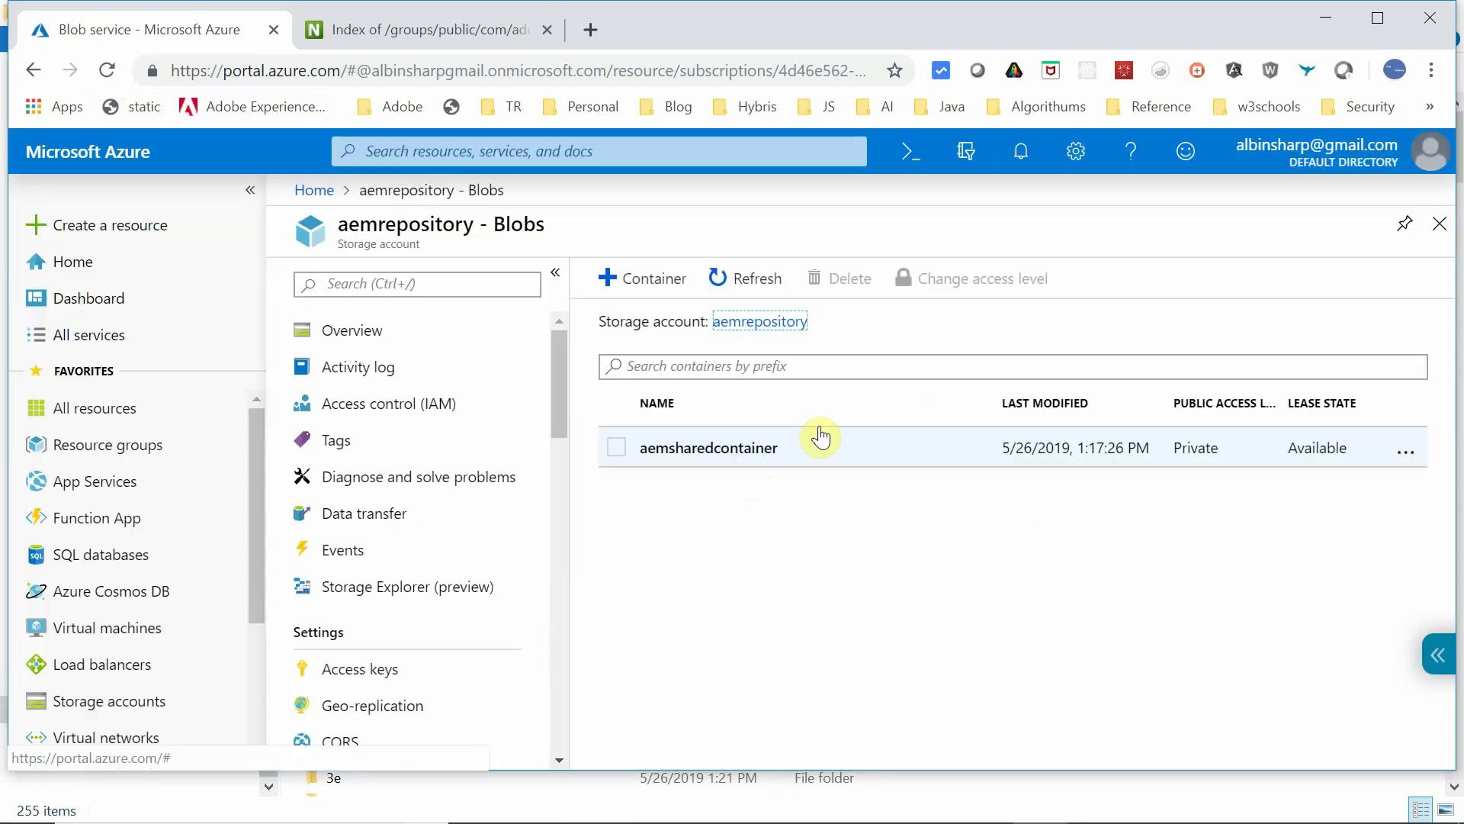
left_click(727, 450)
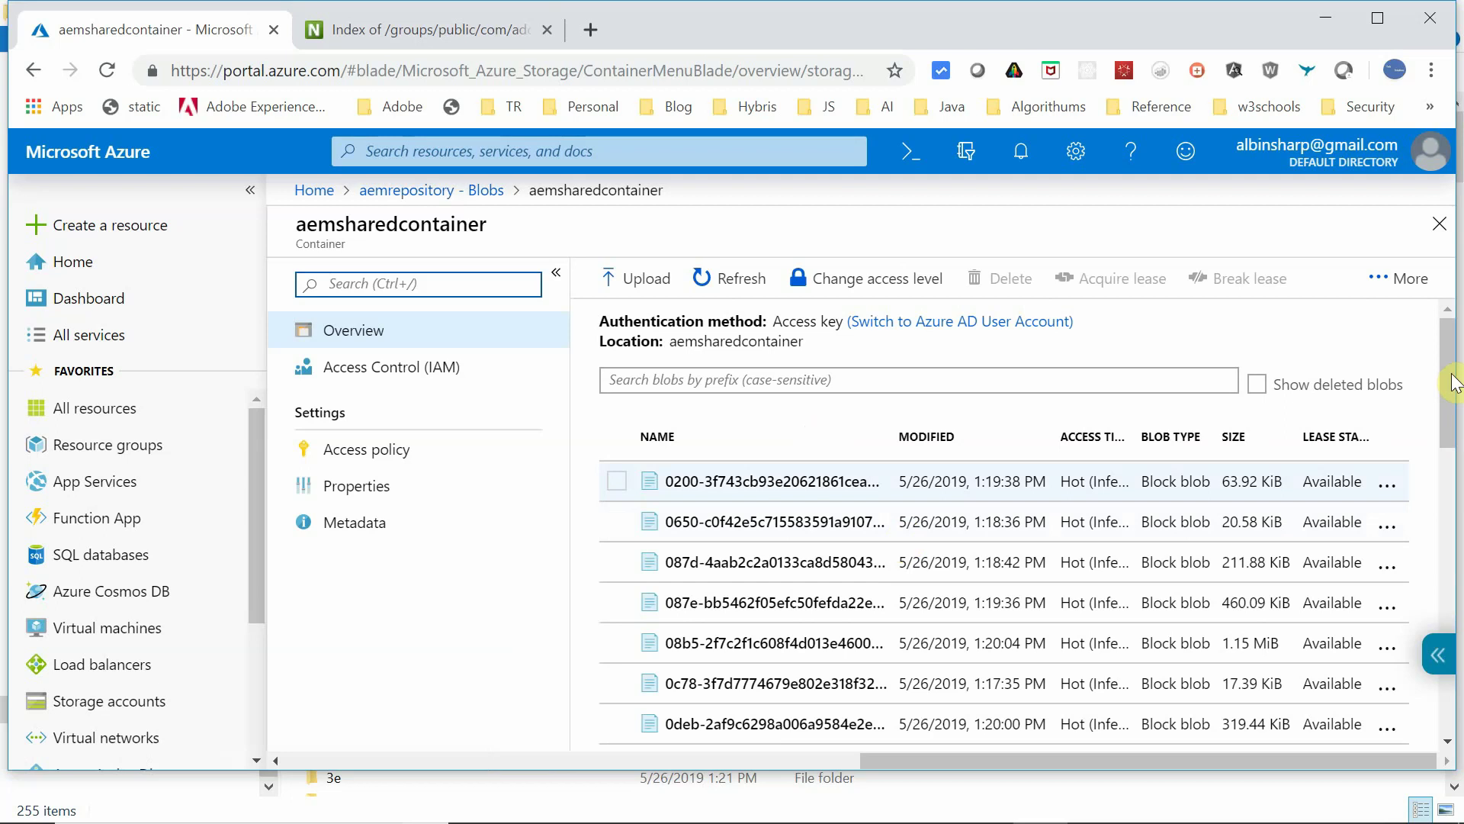
scroll(1453, 384, "down", 2)
key("alt+Tab")
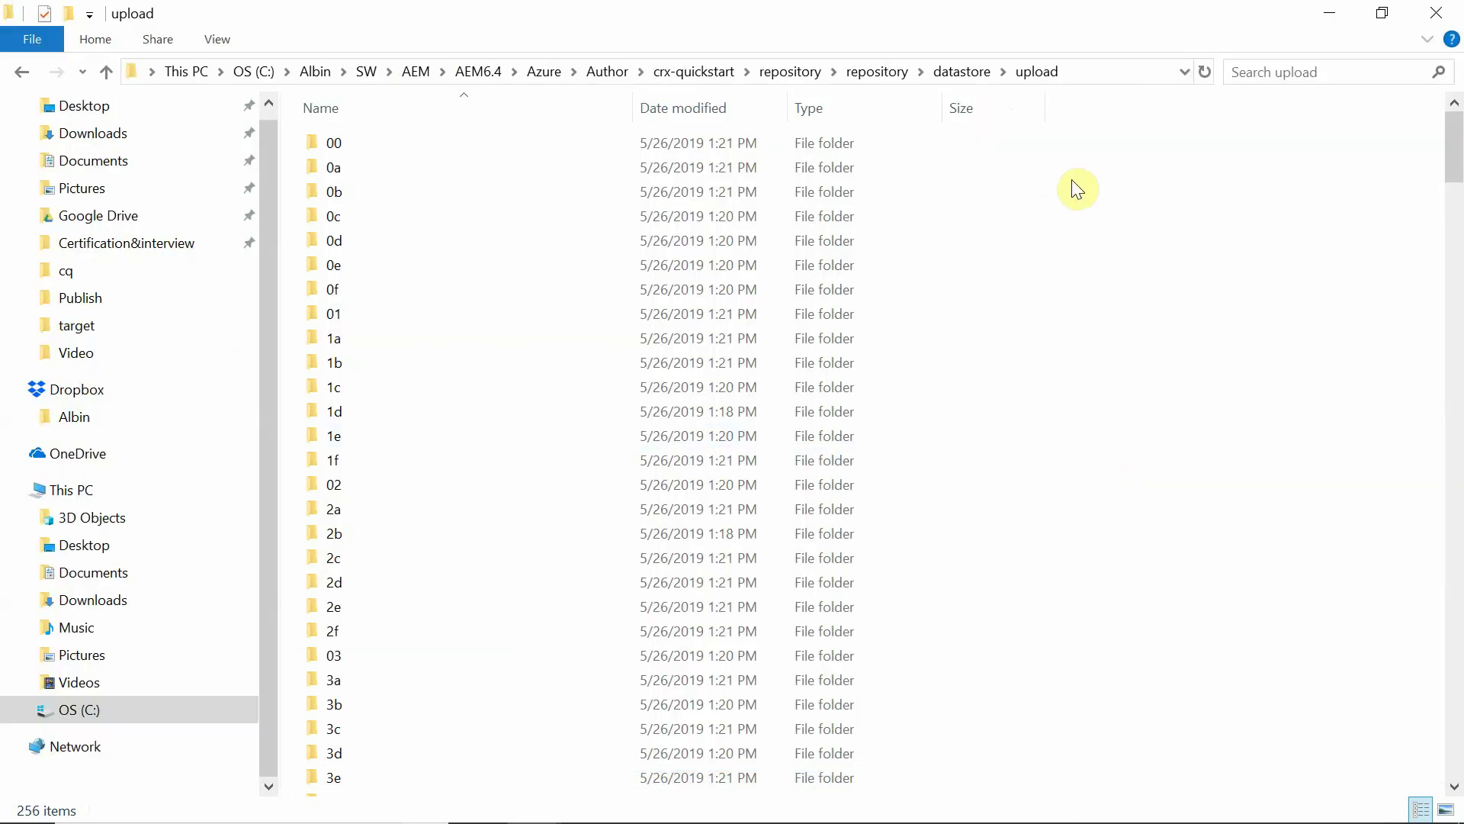
Step: Compare the datastore's download and upload cache folders, then bring up the Author error.log
left_click(959, 71)
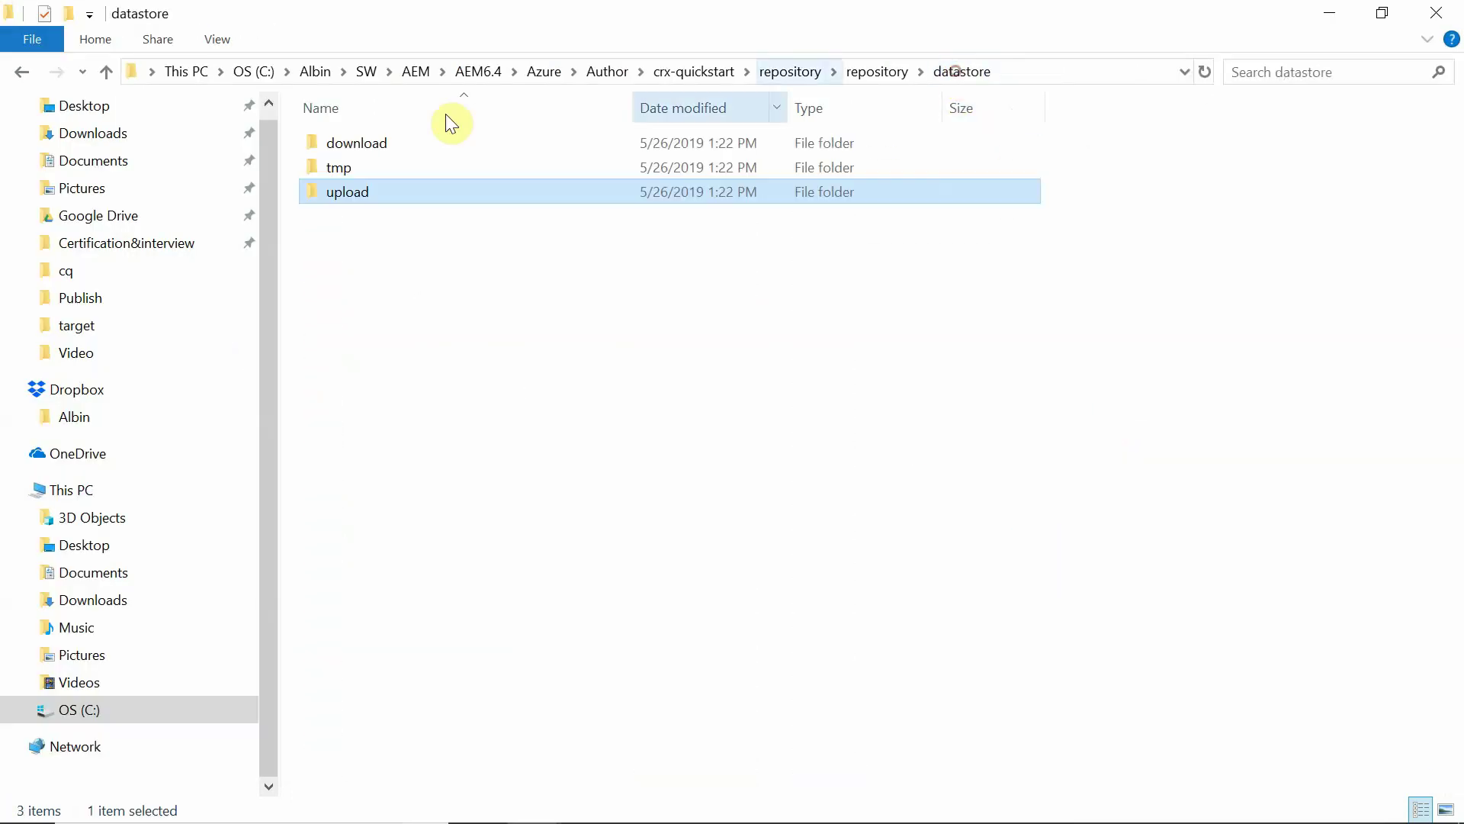
double_click(357, 144)
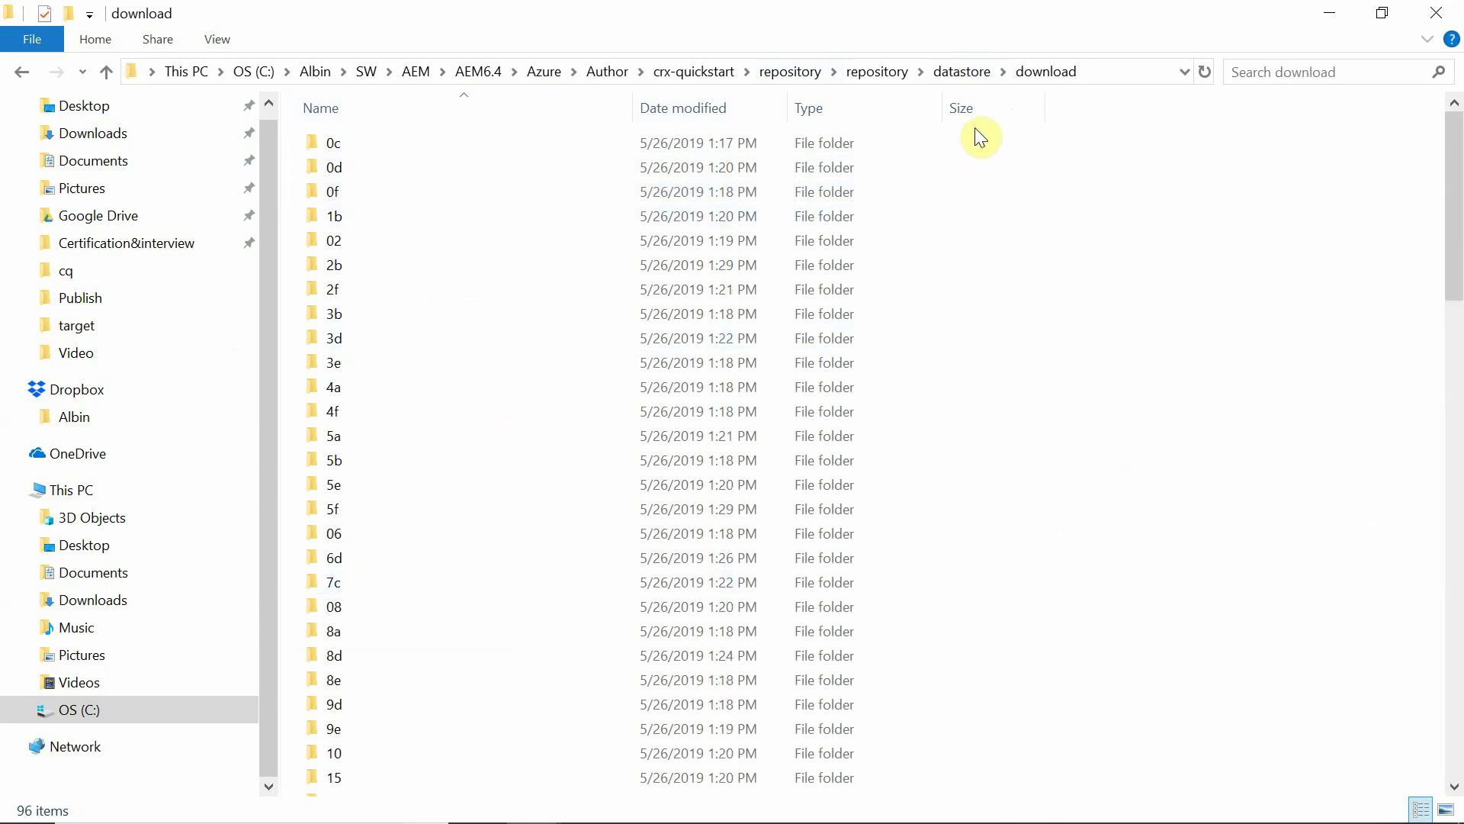
left_click(959, 73)
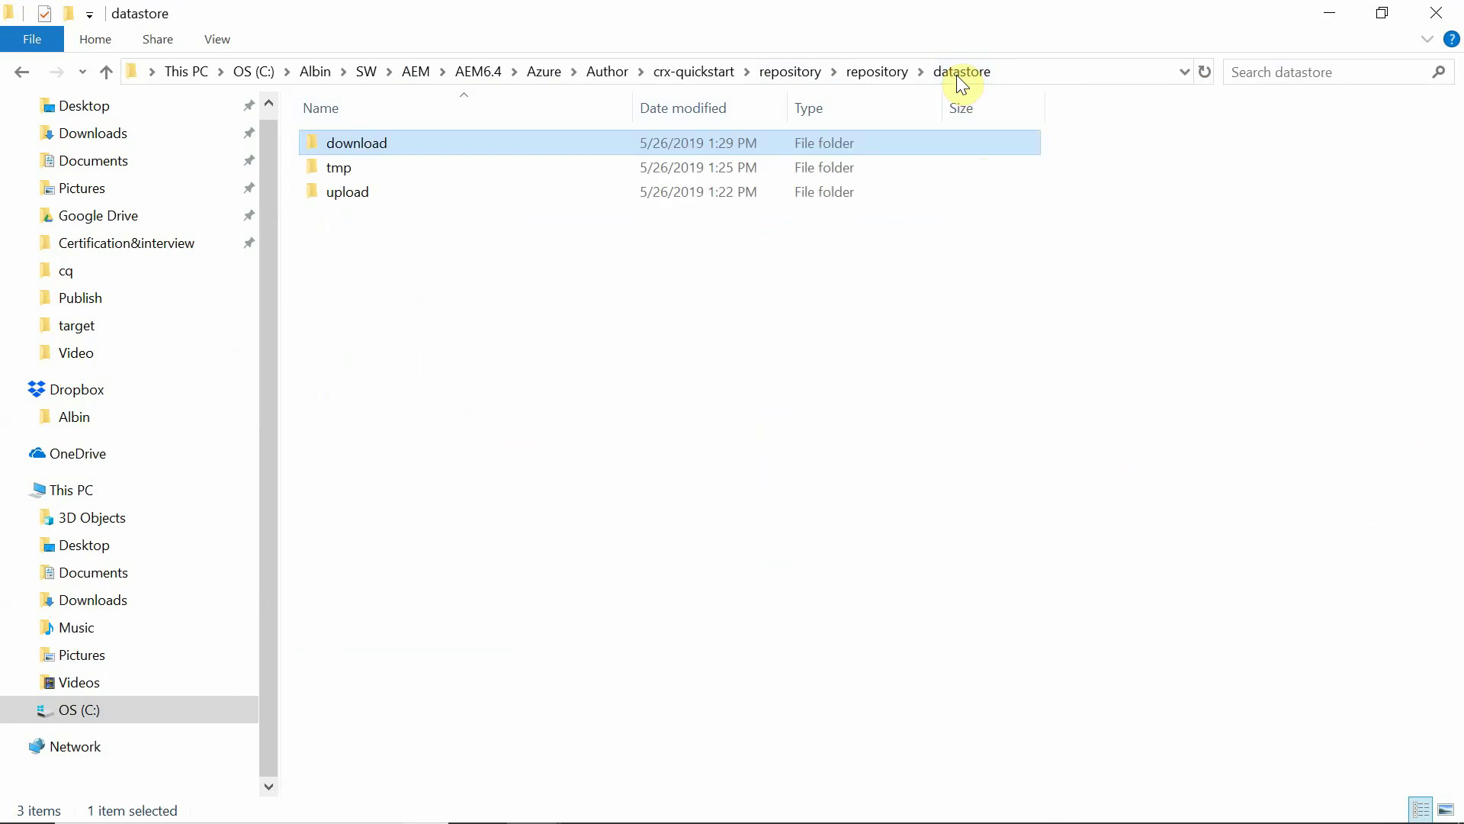
double_click(387, 145)
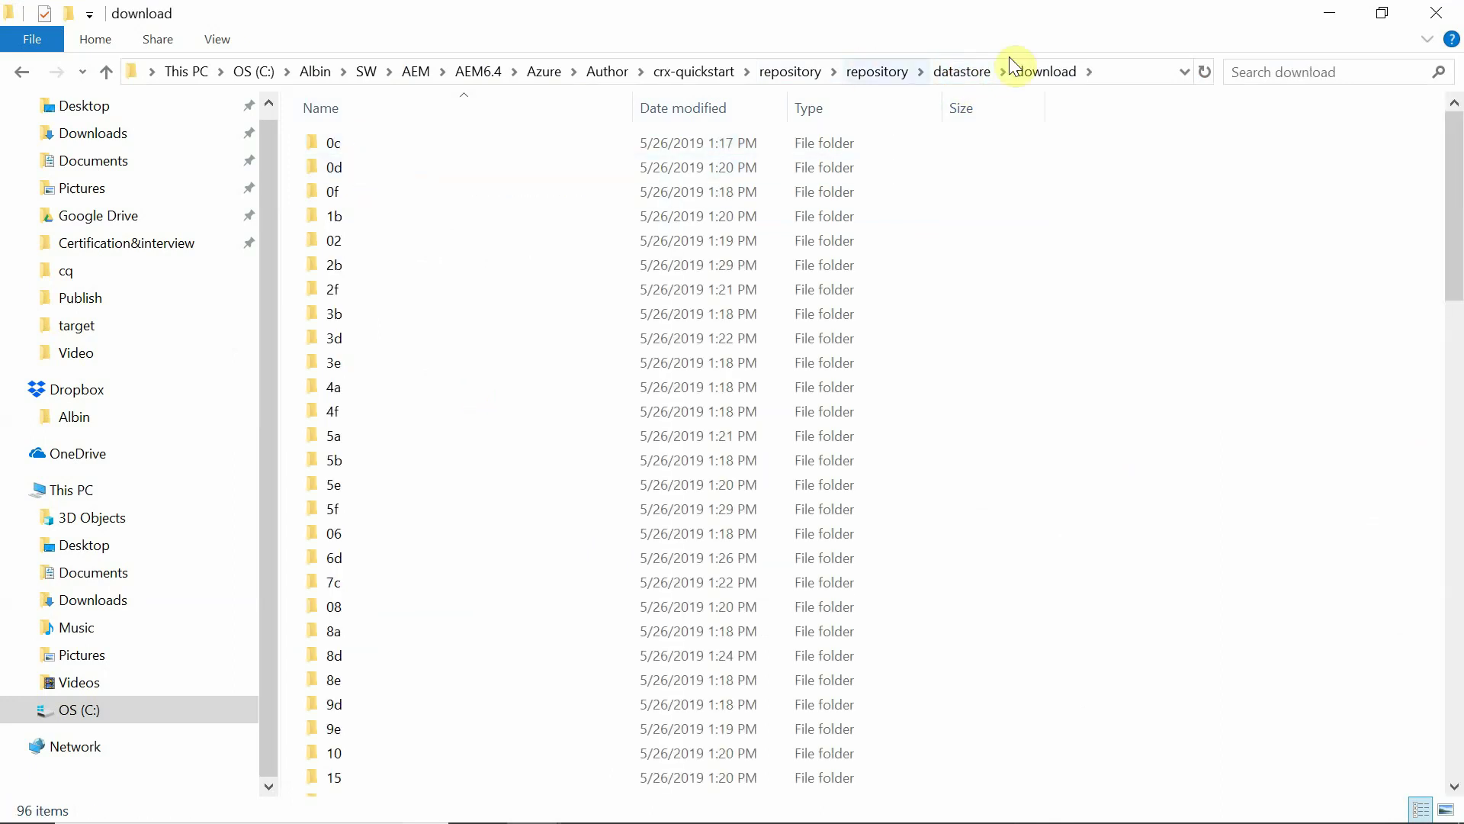
left_click(961, 72)
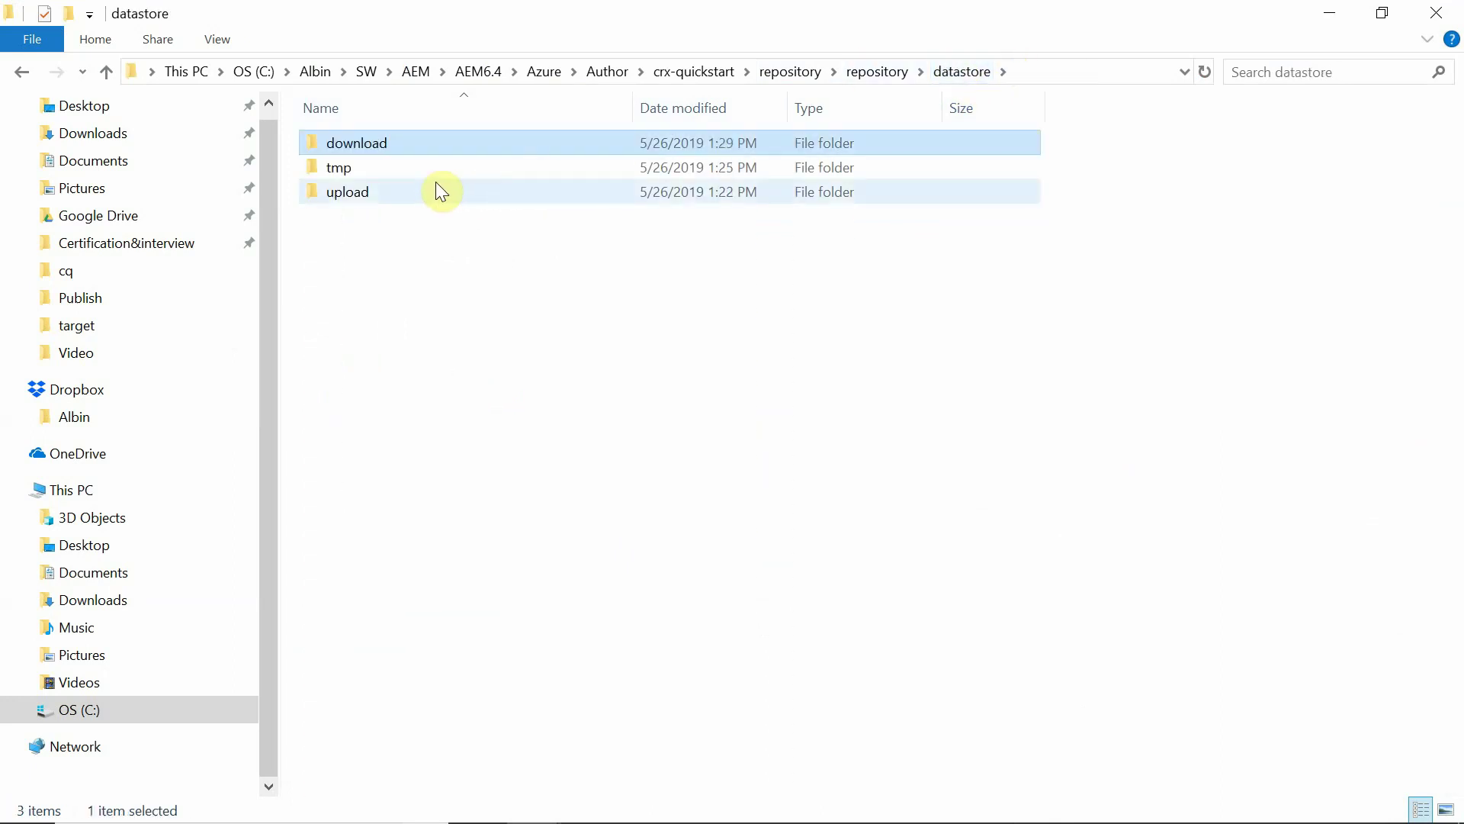
double_click(363, 191)
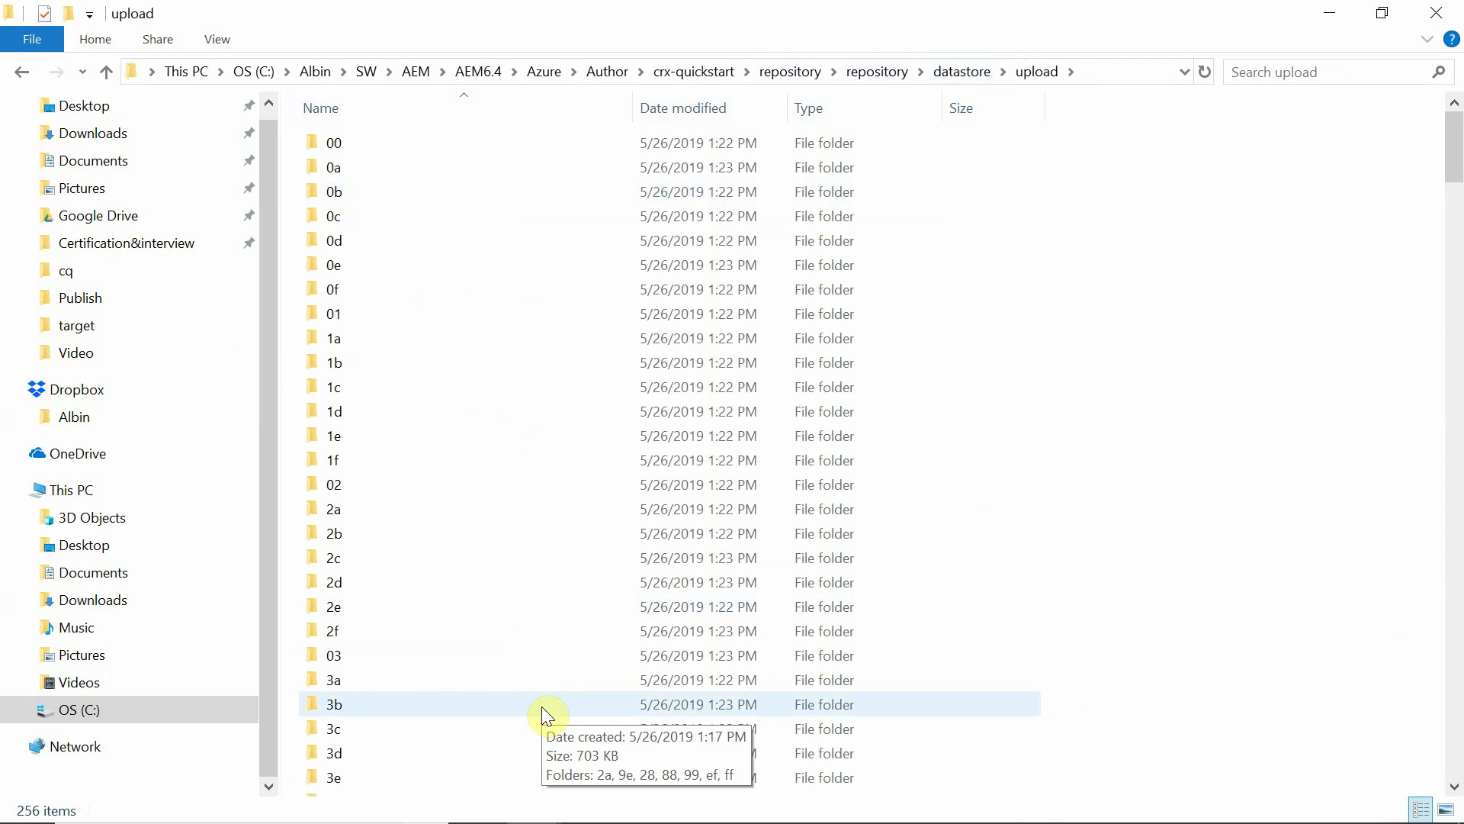
key("alt+Tab")
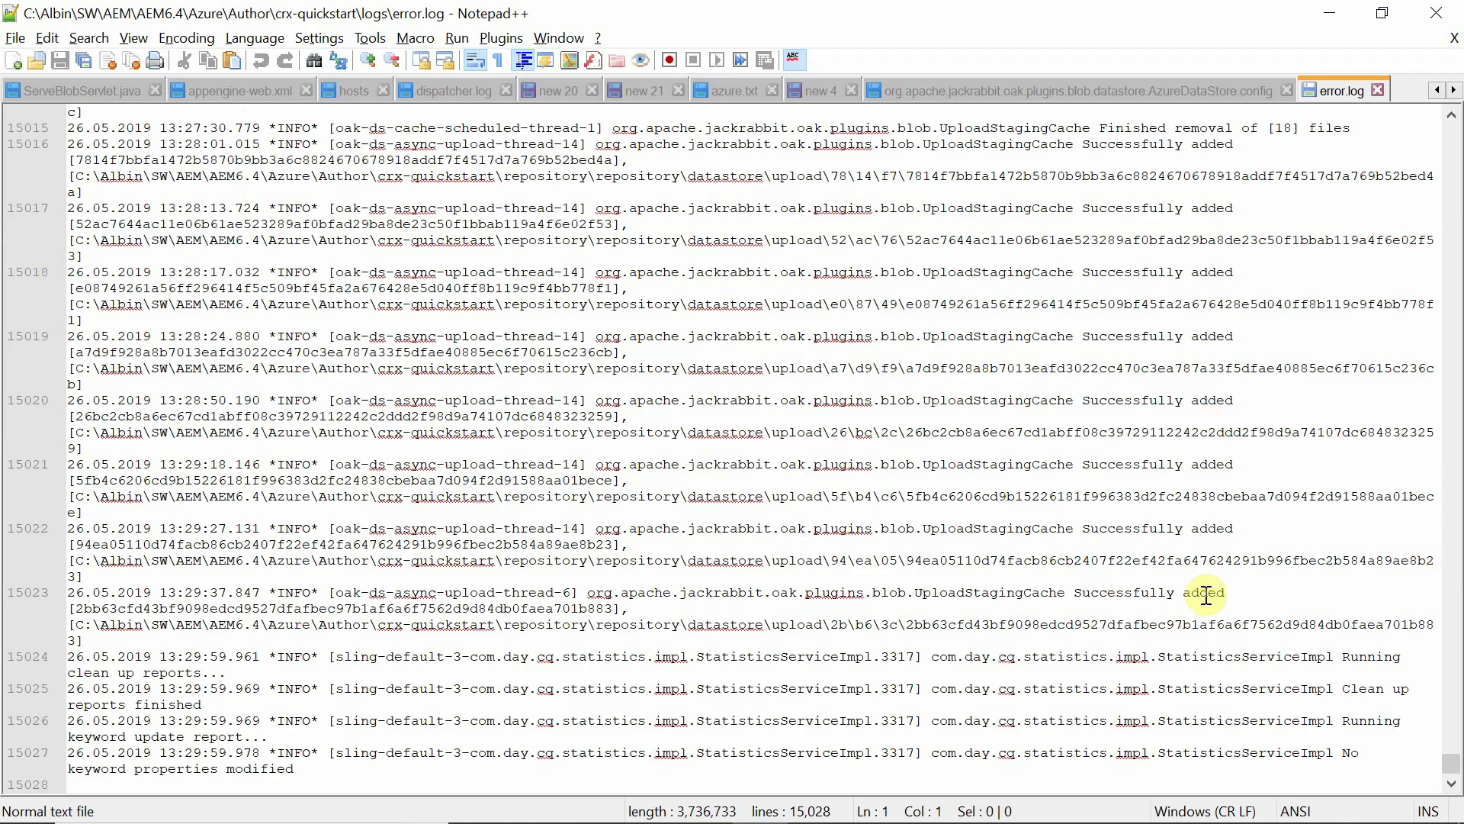
Step: Highlight the 'Successfully added' and 'Finished removal of [18] files' entries, then return to CRXDE Lite
mouse_move(1233, 594)
left_mouse_down()
mouse_move(656, 600)
mouse_move(1236, 604)
left_mouse_up()
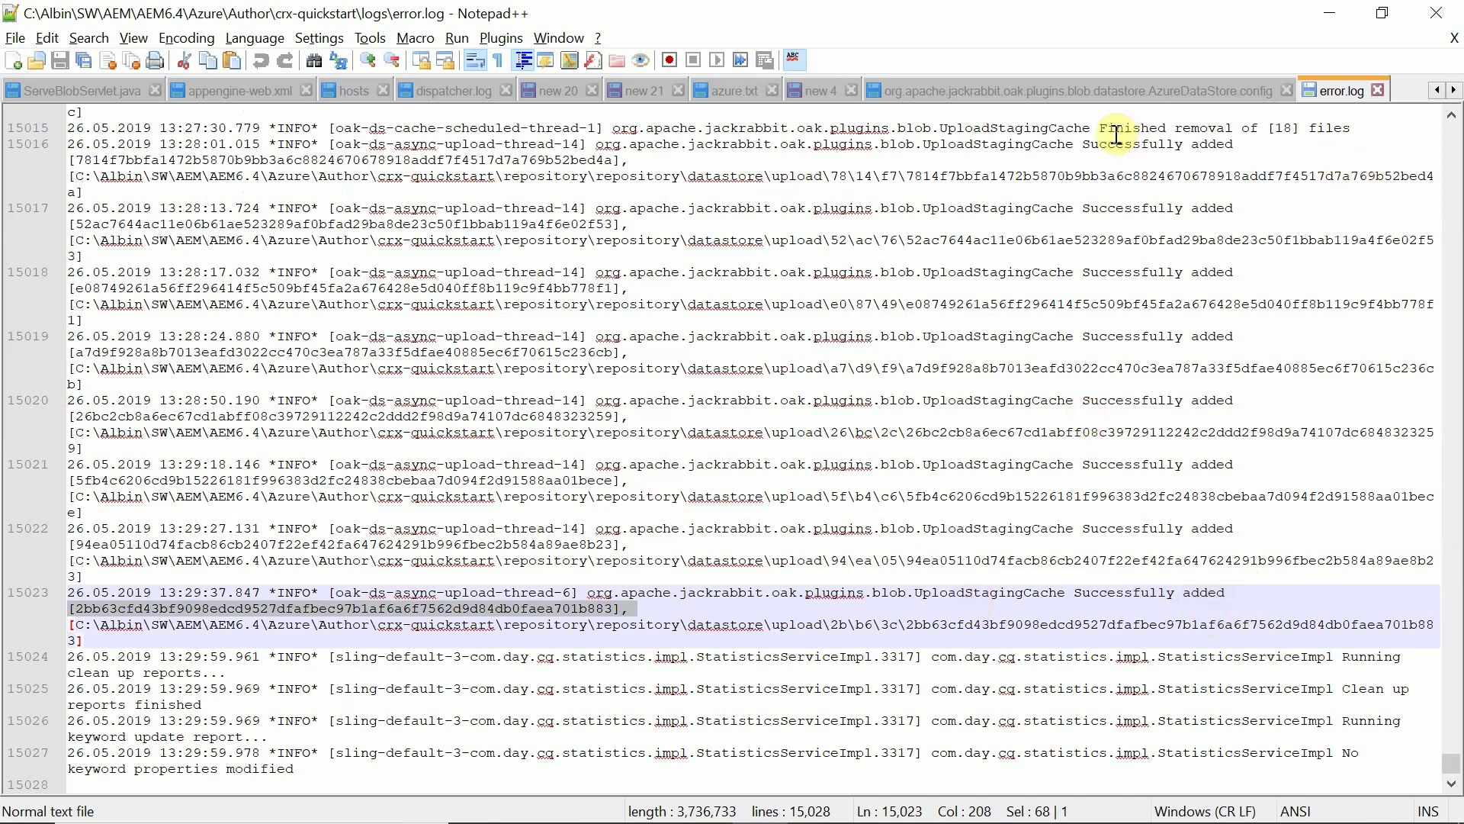
left_click_drag(1091, 128, 1356, 124)
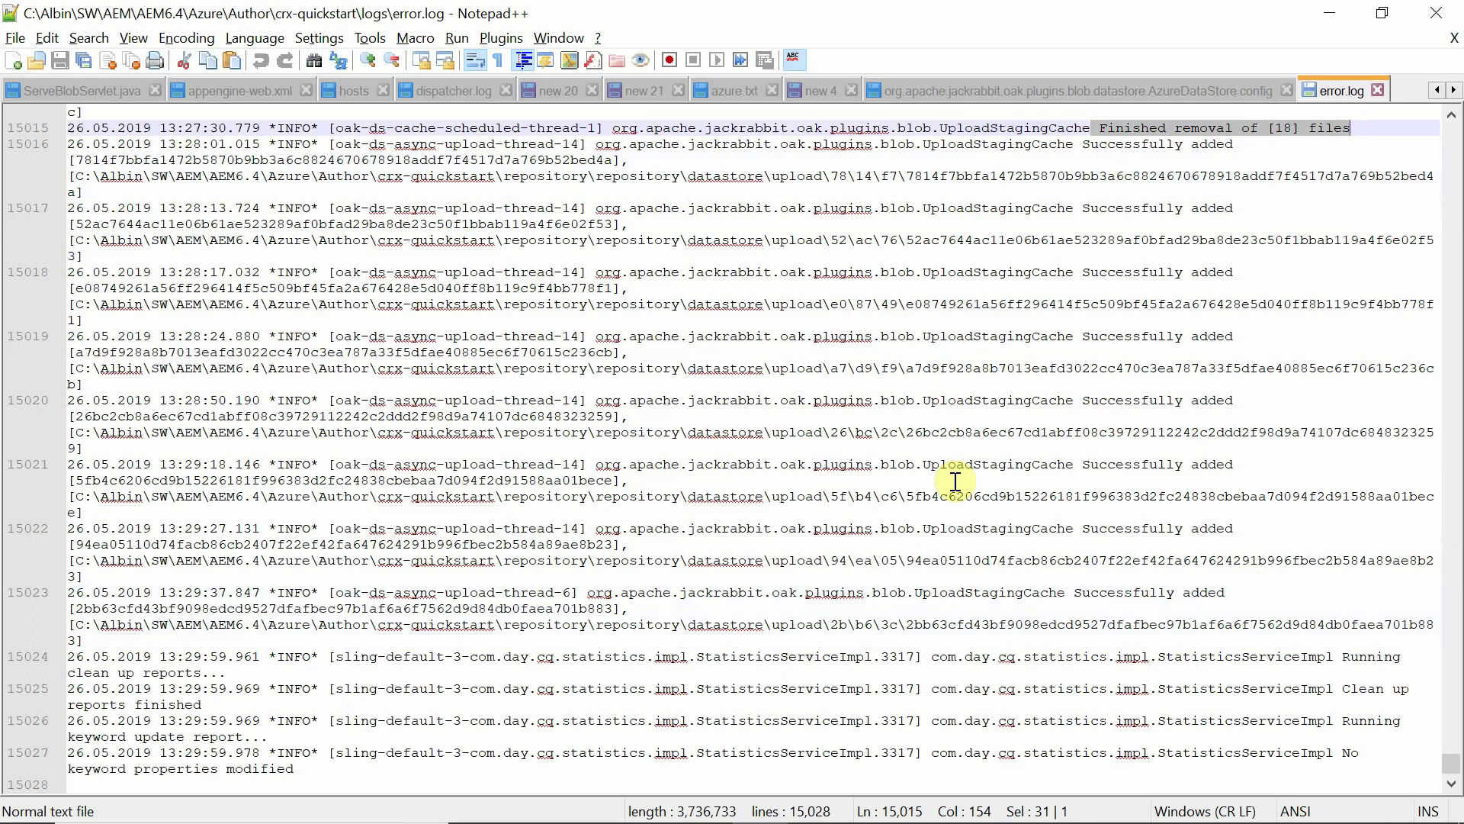
key("alt+Tab")
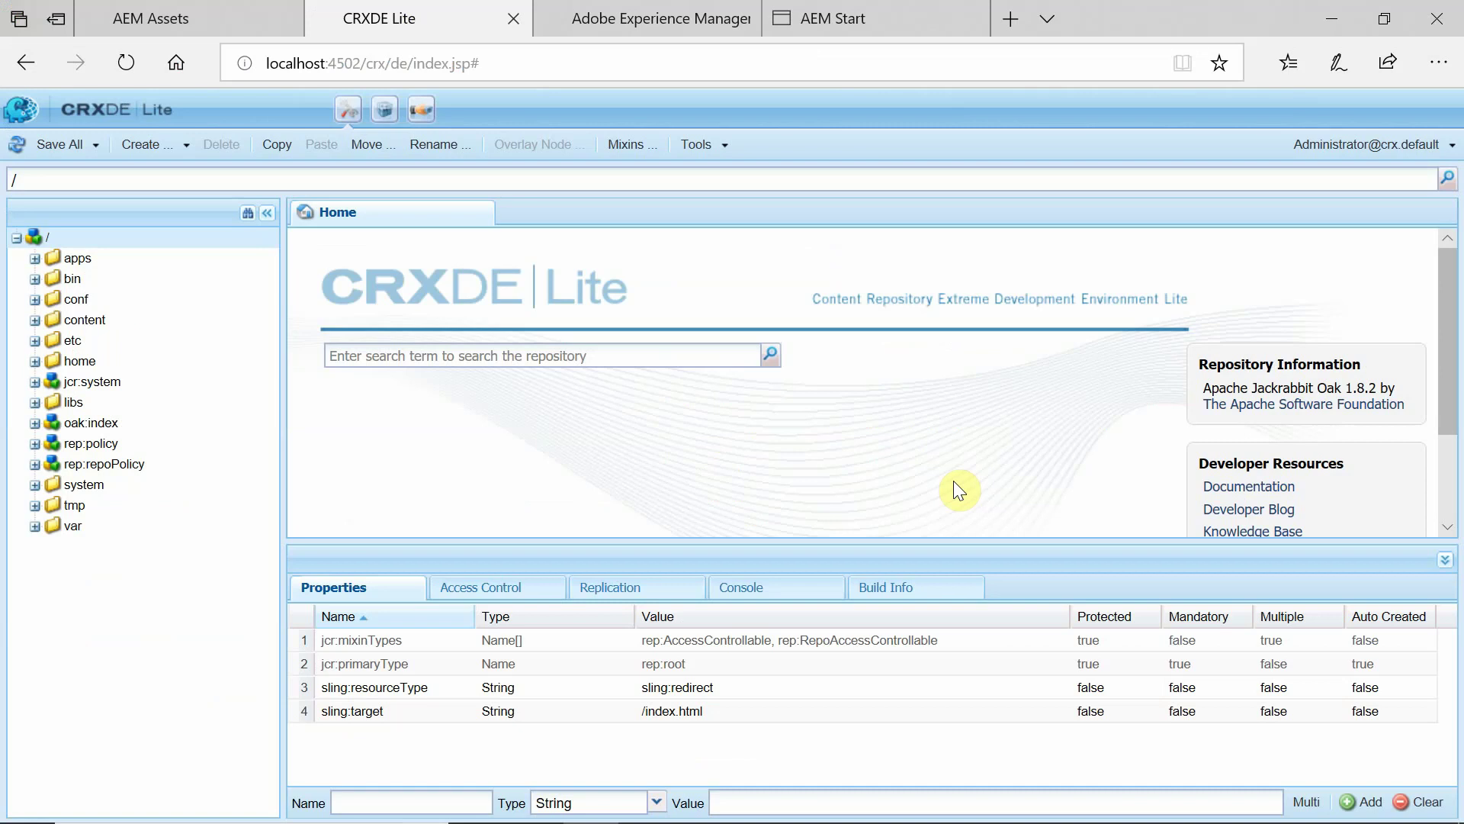
Step: Open the Author datastore's download folder, which holds 256 subfolders
key("alt+Tab")
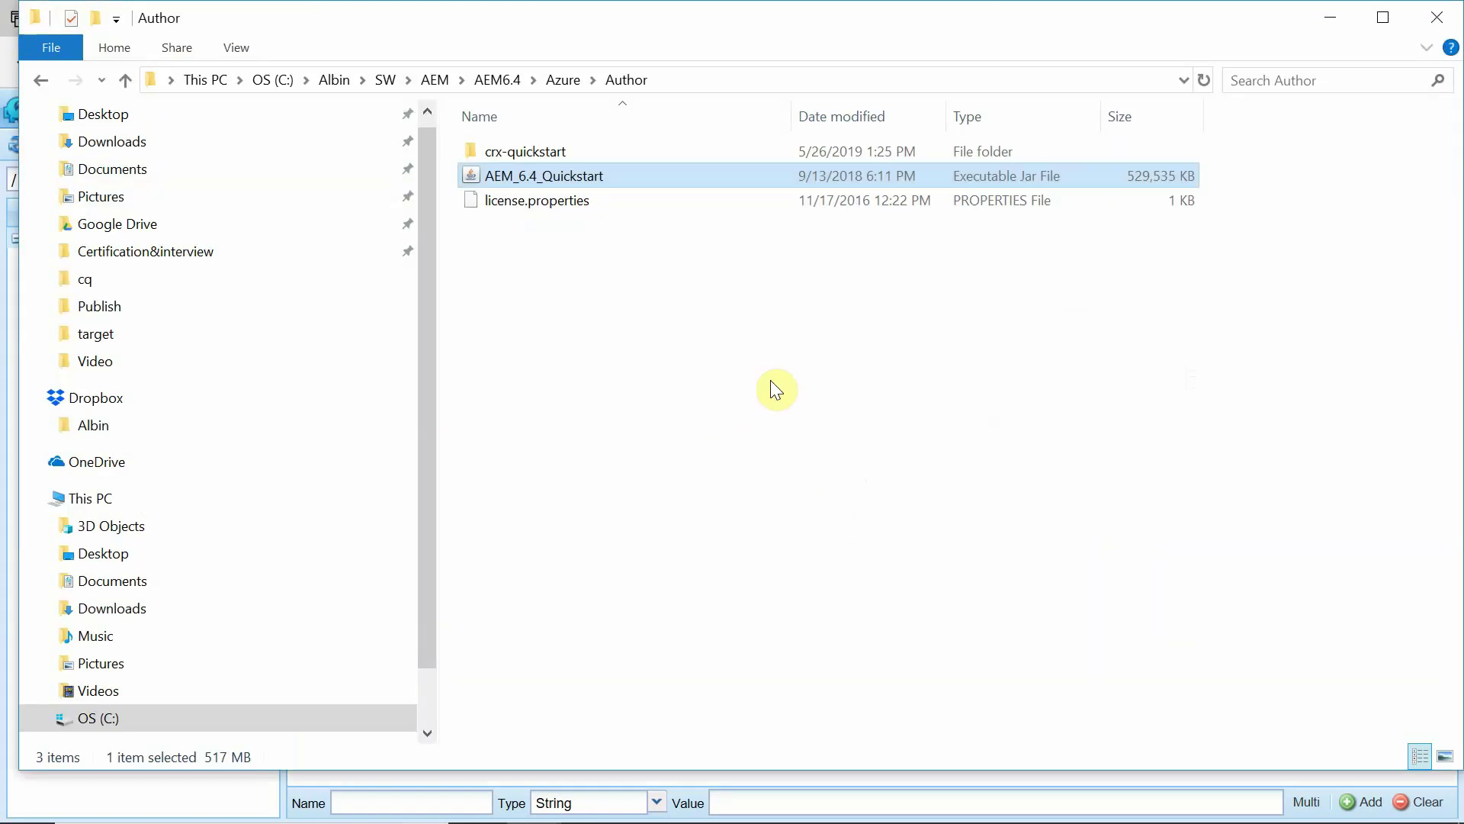
double_click(519, 151)
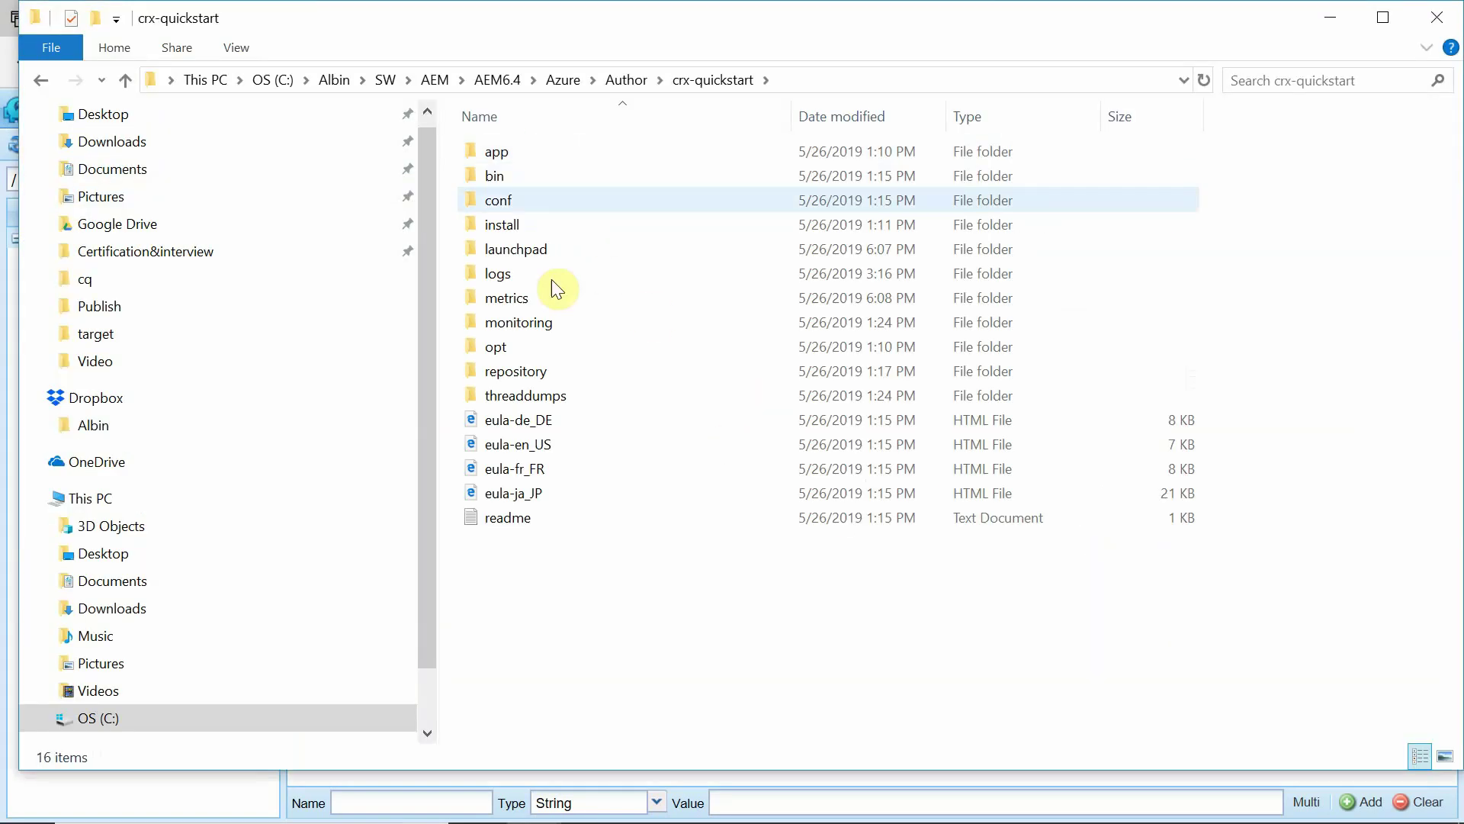
double_click(491, 374)
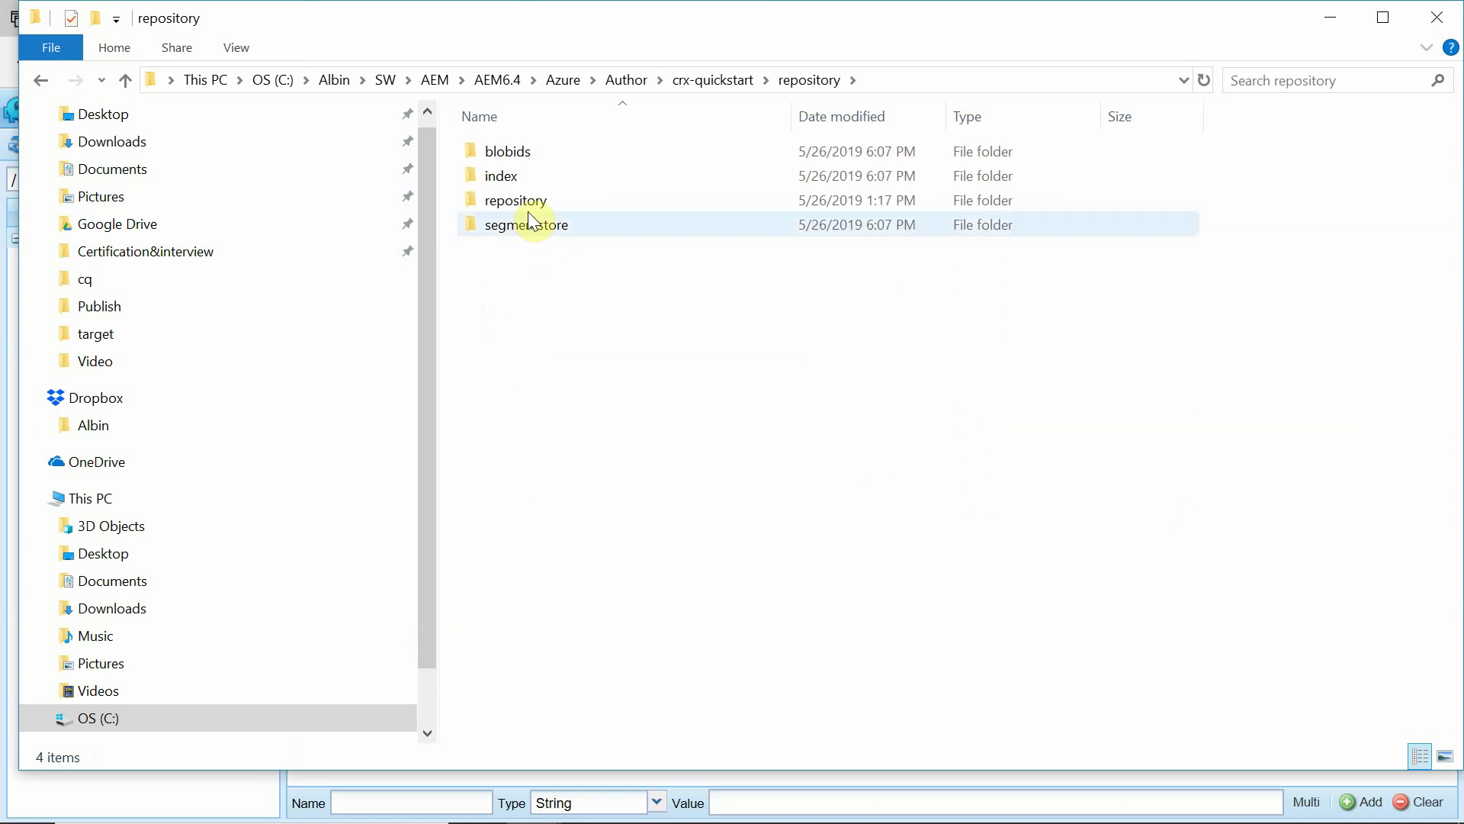
double_click(523, 192)
double_click(511, 151)
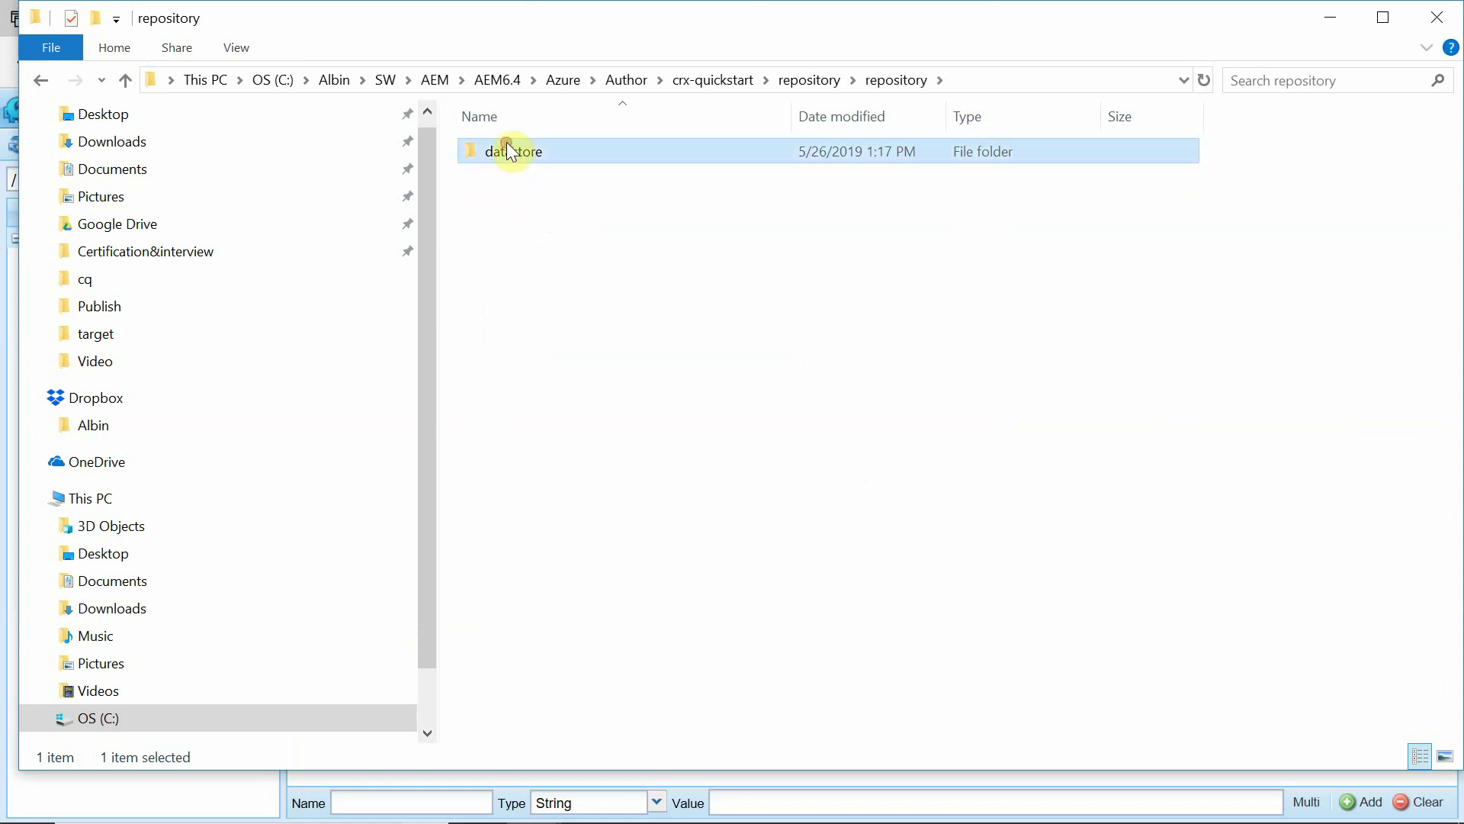
left_click(521, 152)
double_click(522, 151)
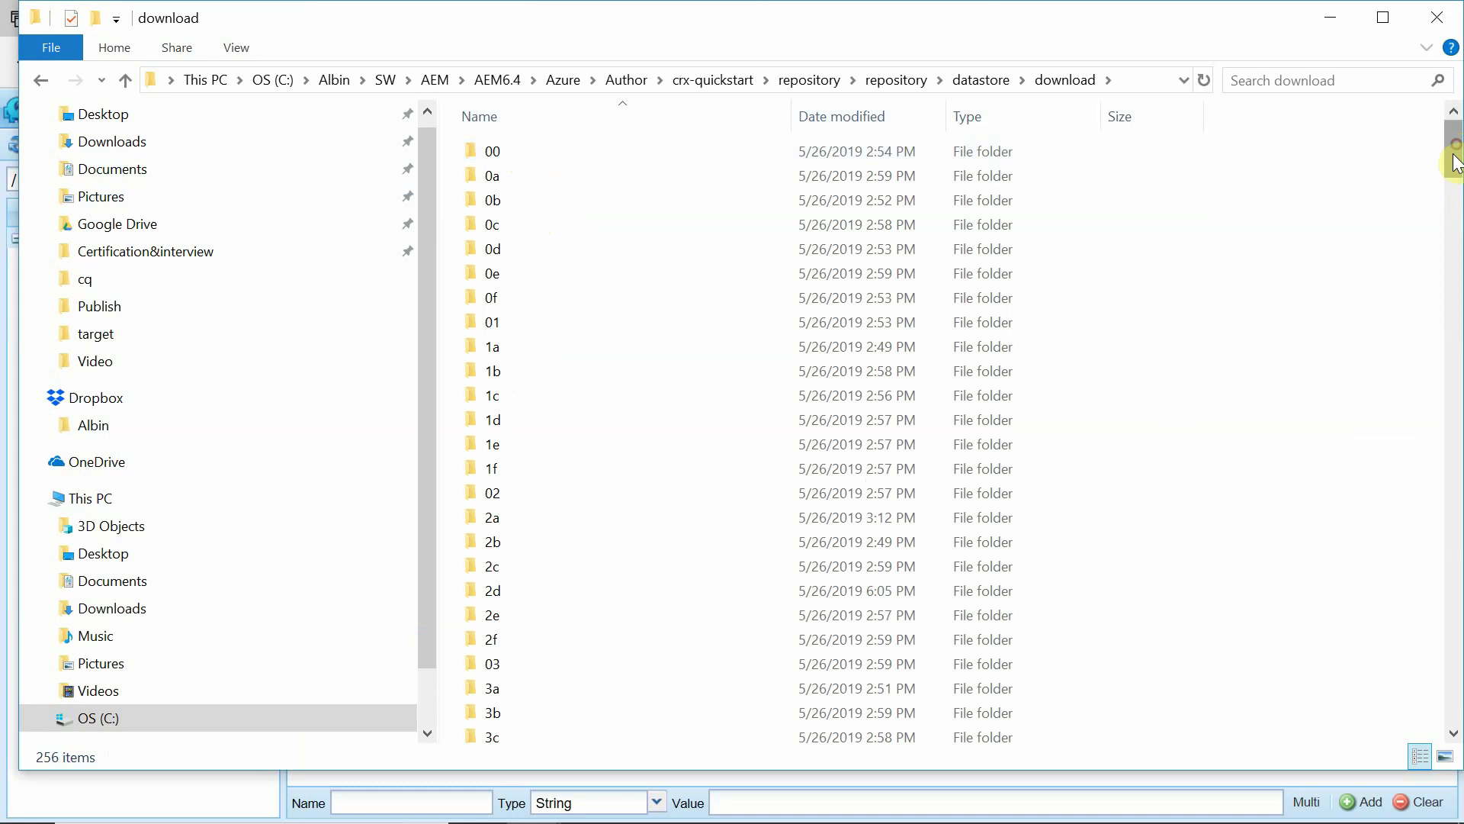
scroll(1452, 157, "down", 4)
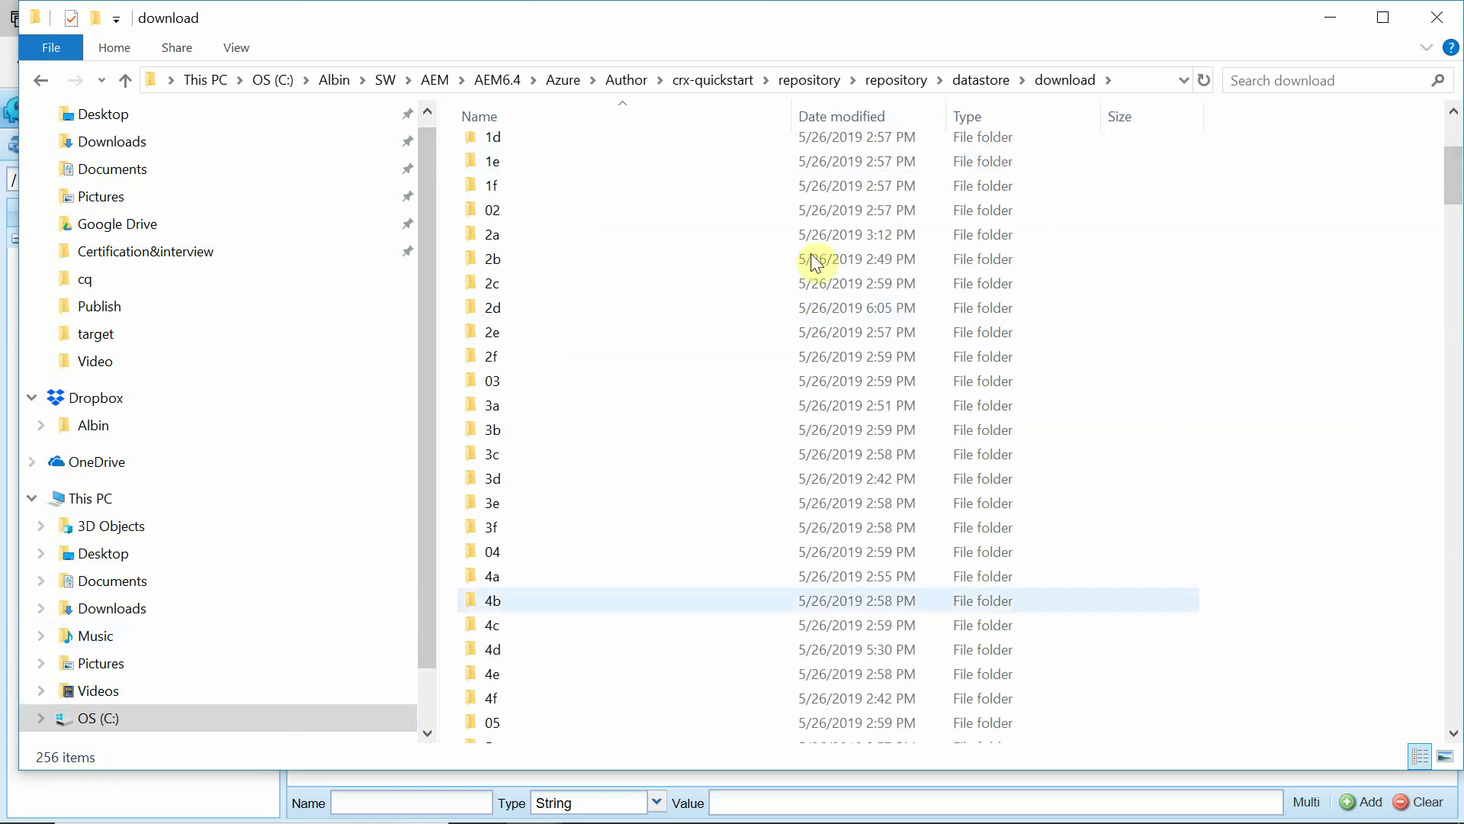
Step: Check that the Author datastore's upload folder is now empty, then return to CRXDE Lite
left_click(984, 79)
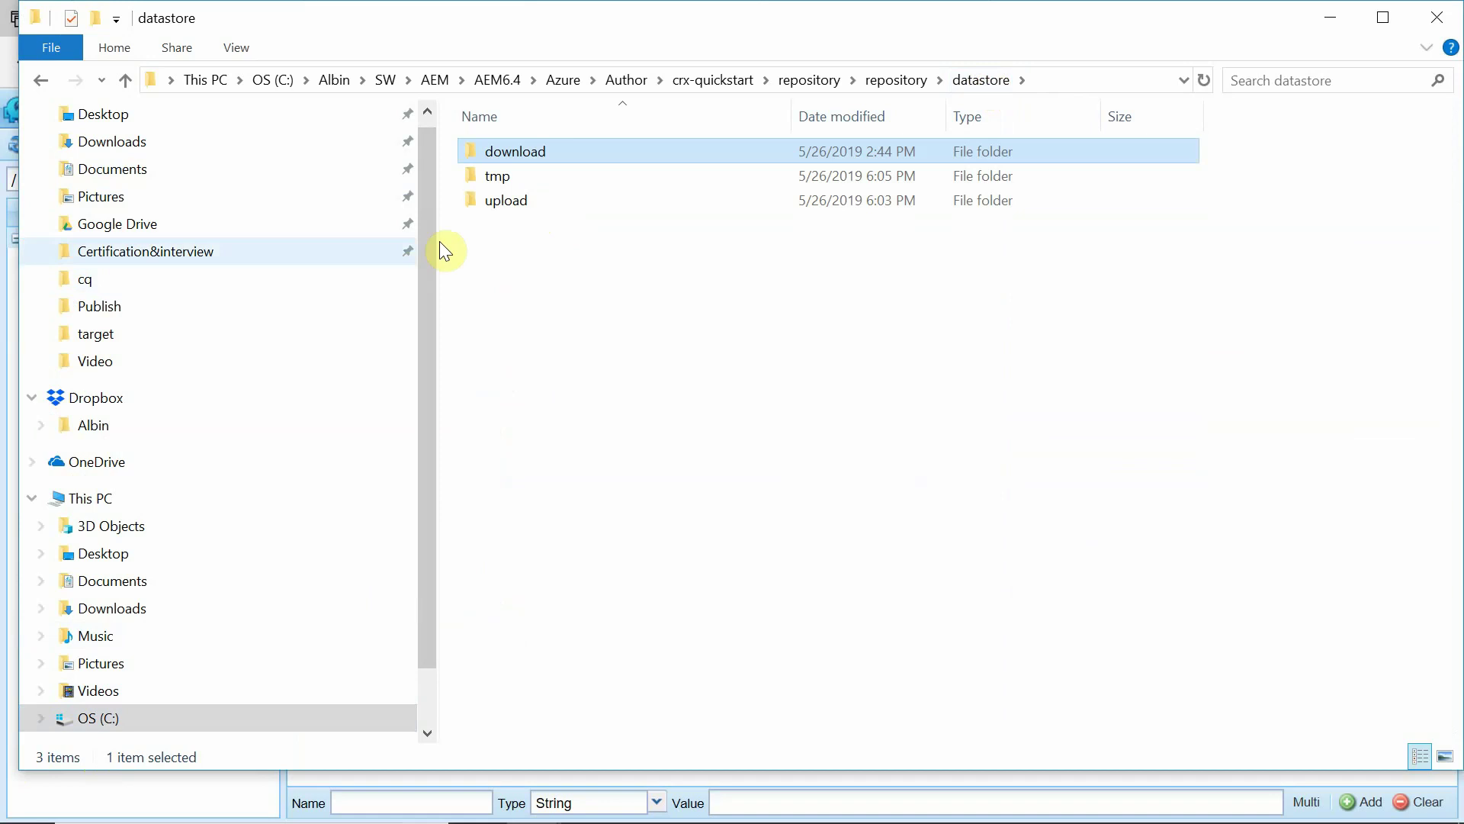
left_click(538, 197)
double_click(538, 197)
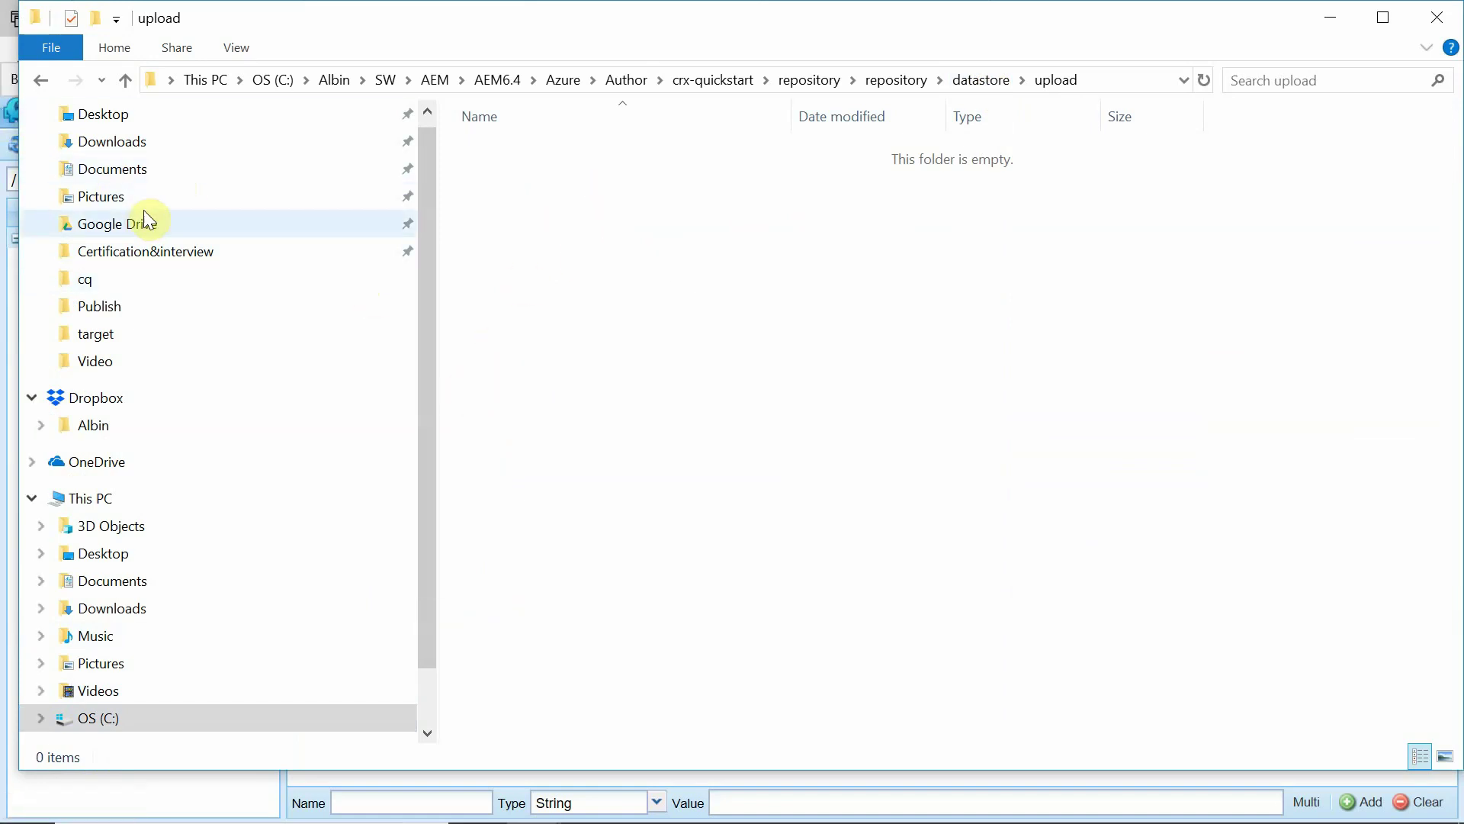
key("alt+Tab")
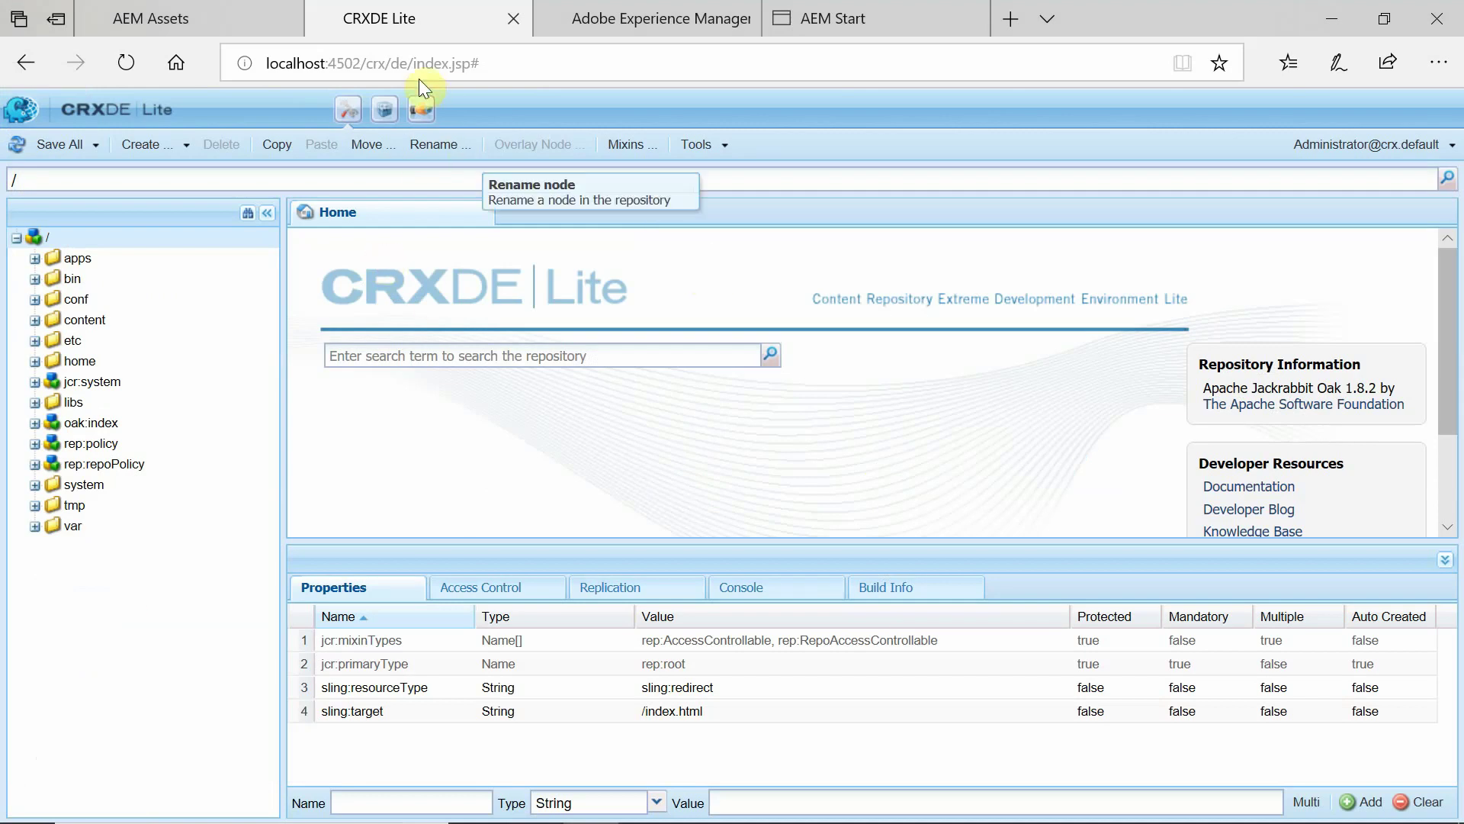
Step: In AEM Assets, browse We.Retail > Activities > Hiking and open hiking_5.jpg
left_click(513, 56)
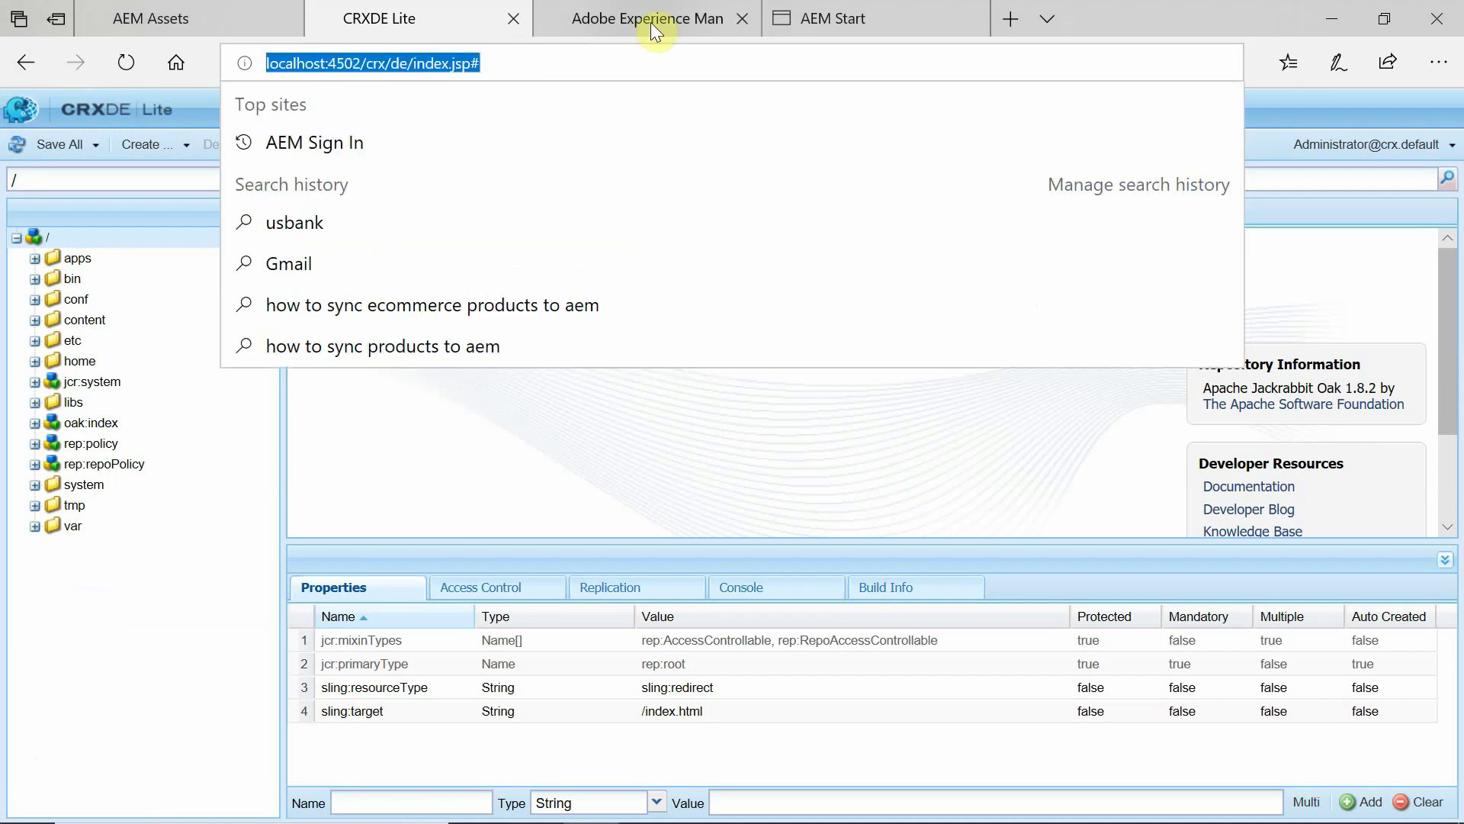
left_click(831, 18)
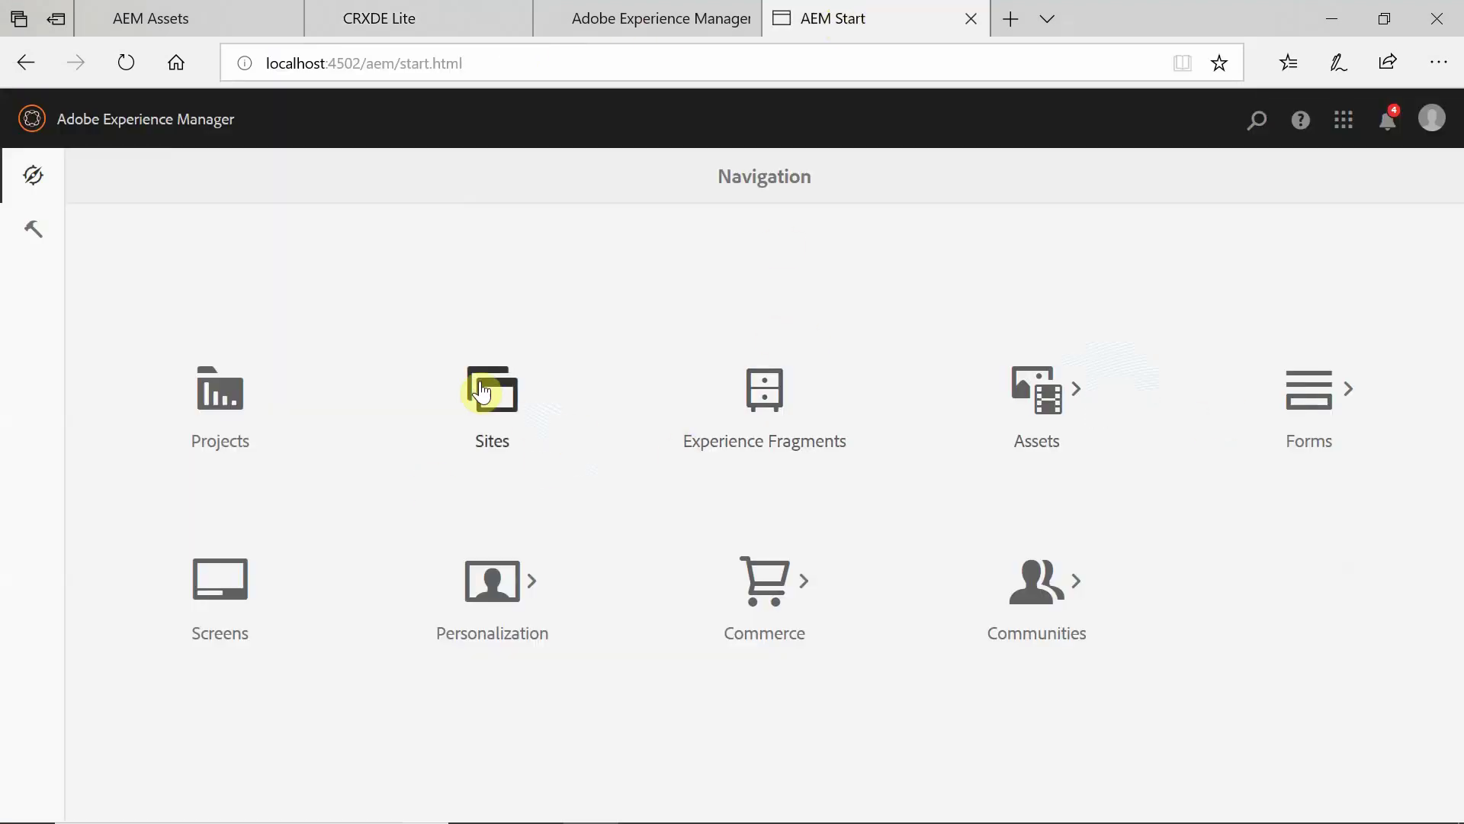
left_click(1039, 389)
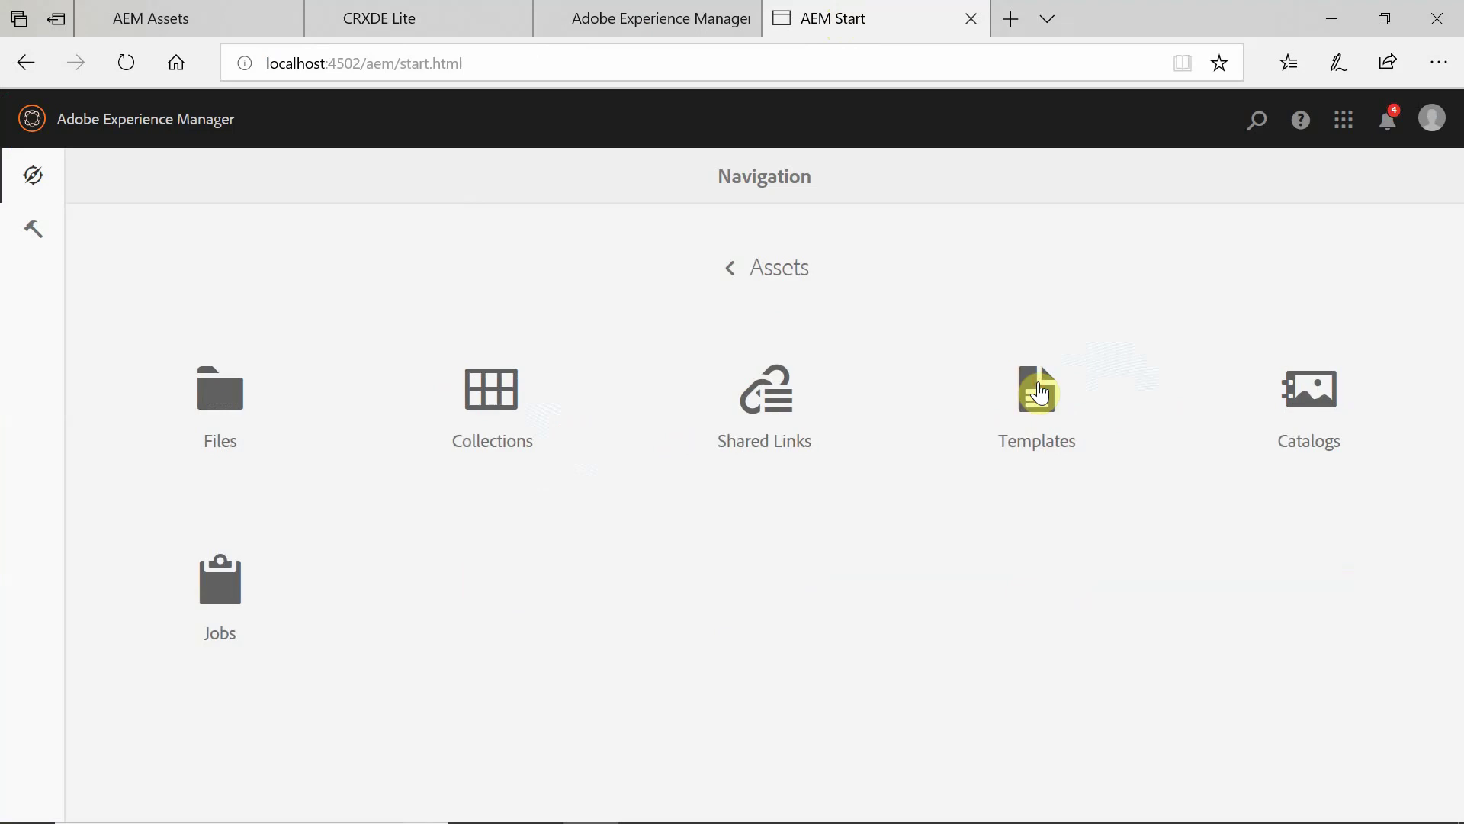
left_click(228, 398)
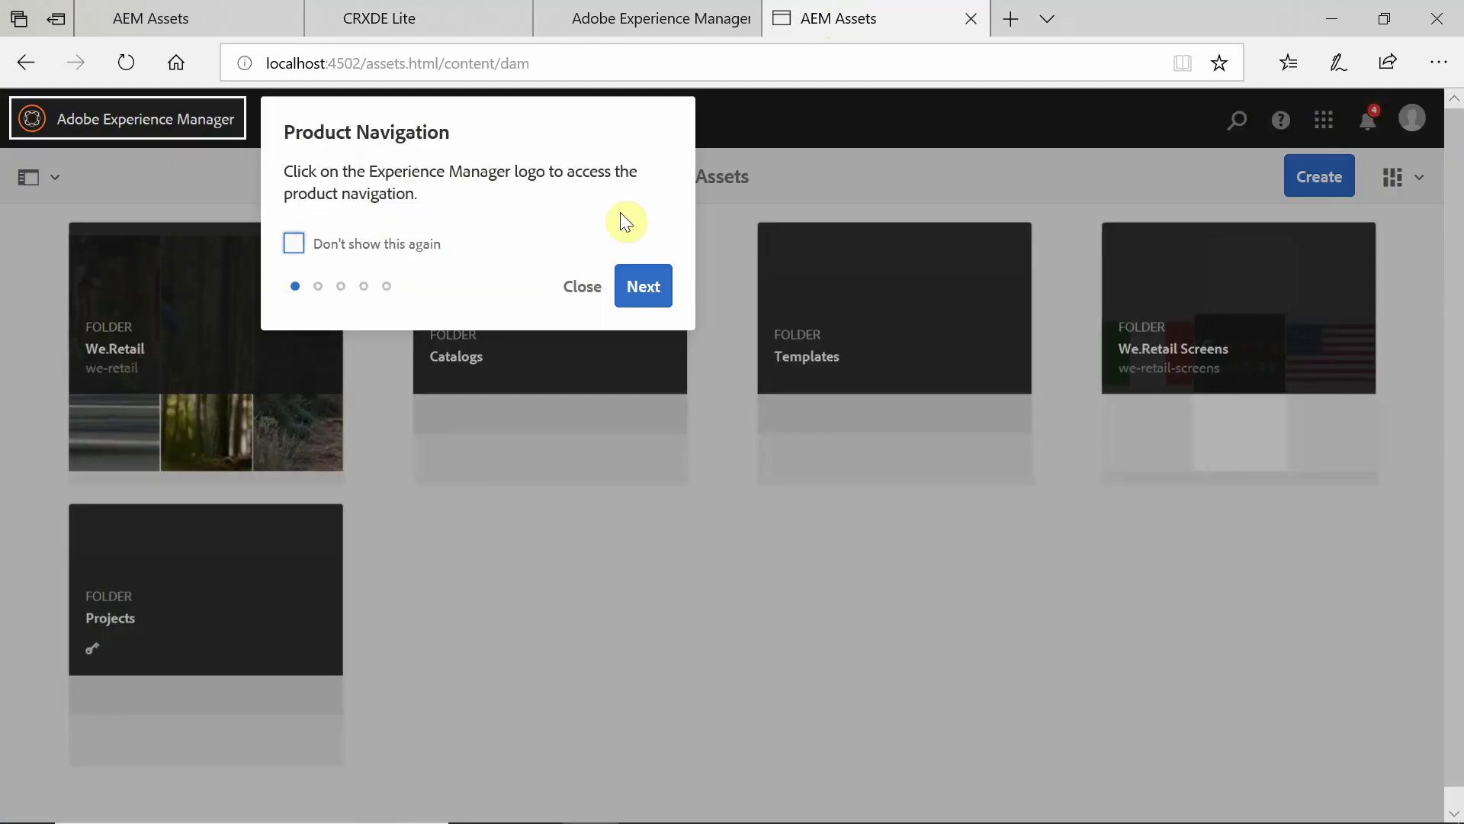
left_click(582, 286)
left_click(170, 354)
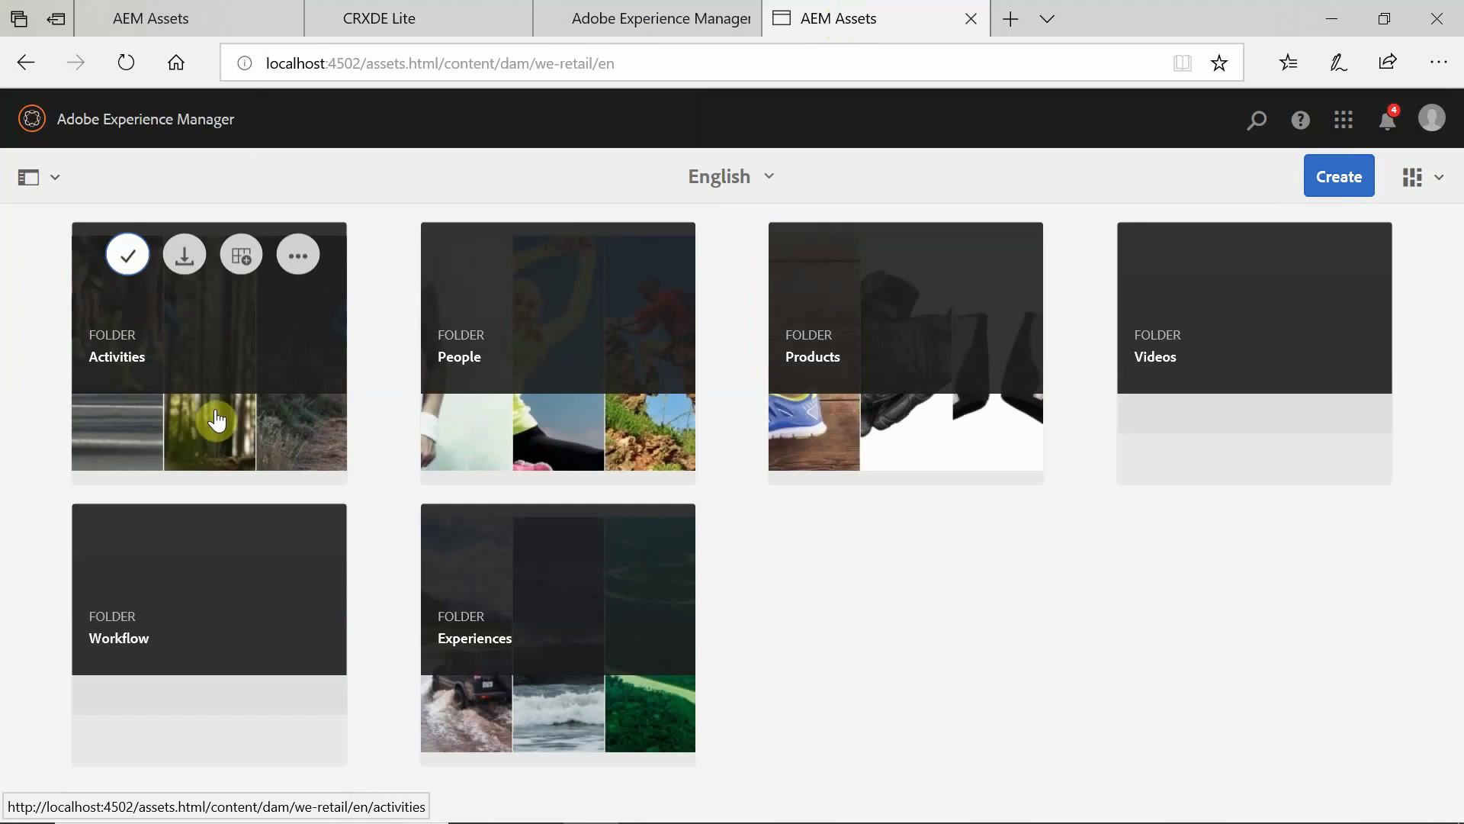
left_click(216, 418)
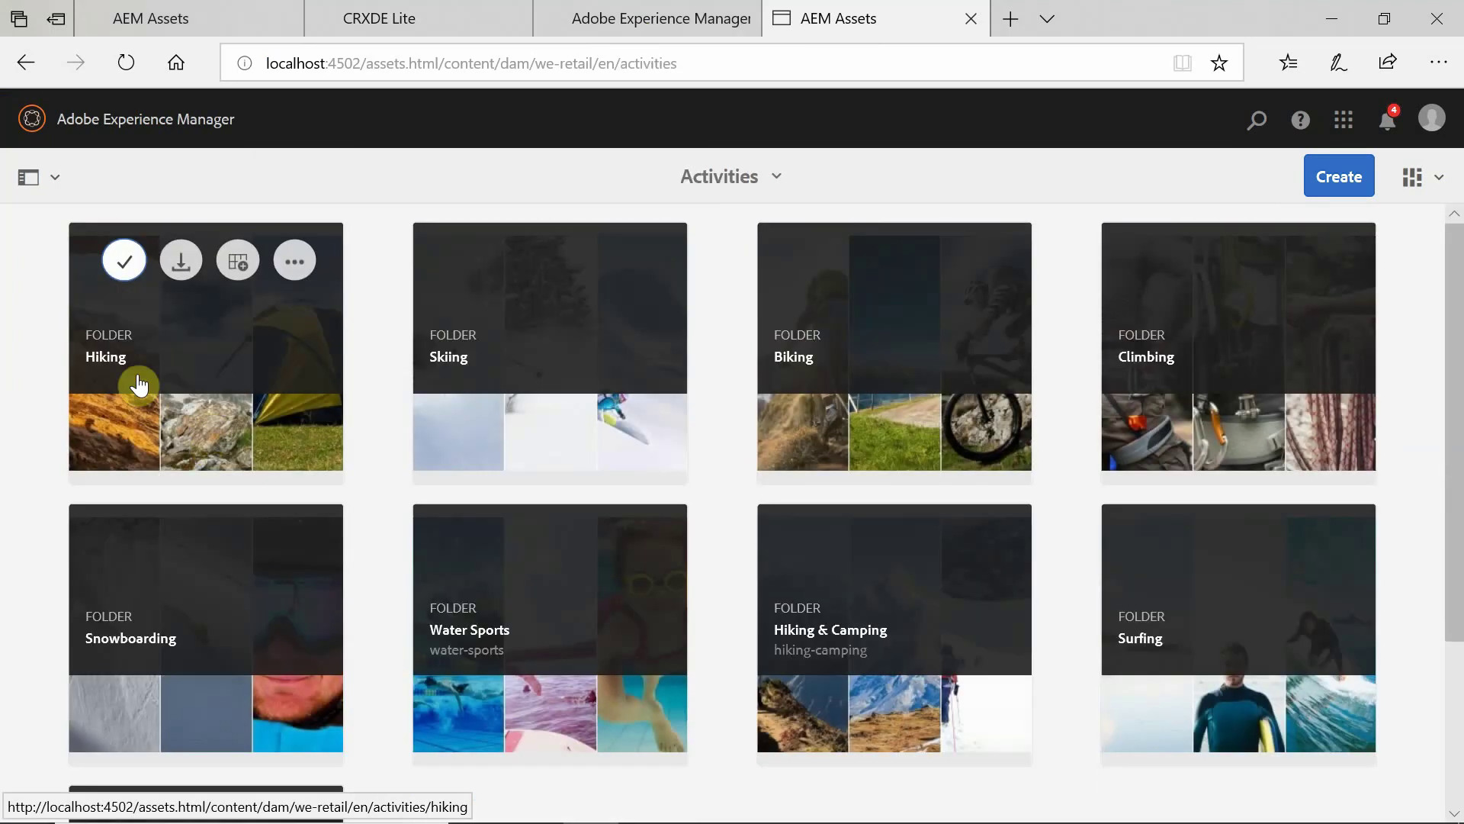
left_click(124, 428)
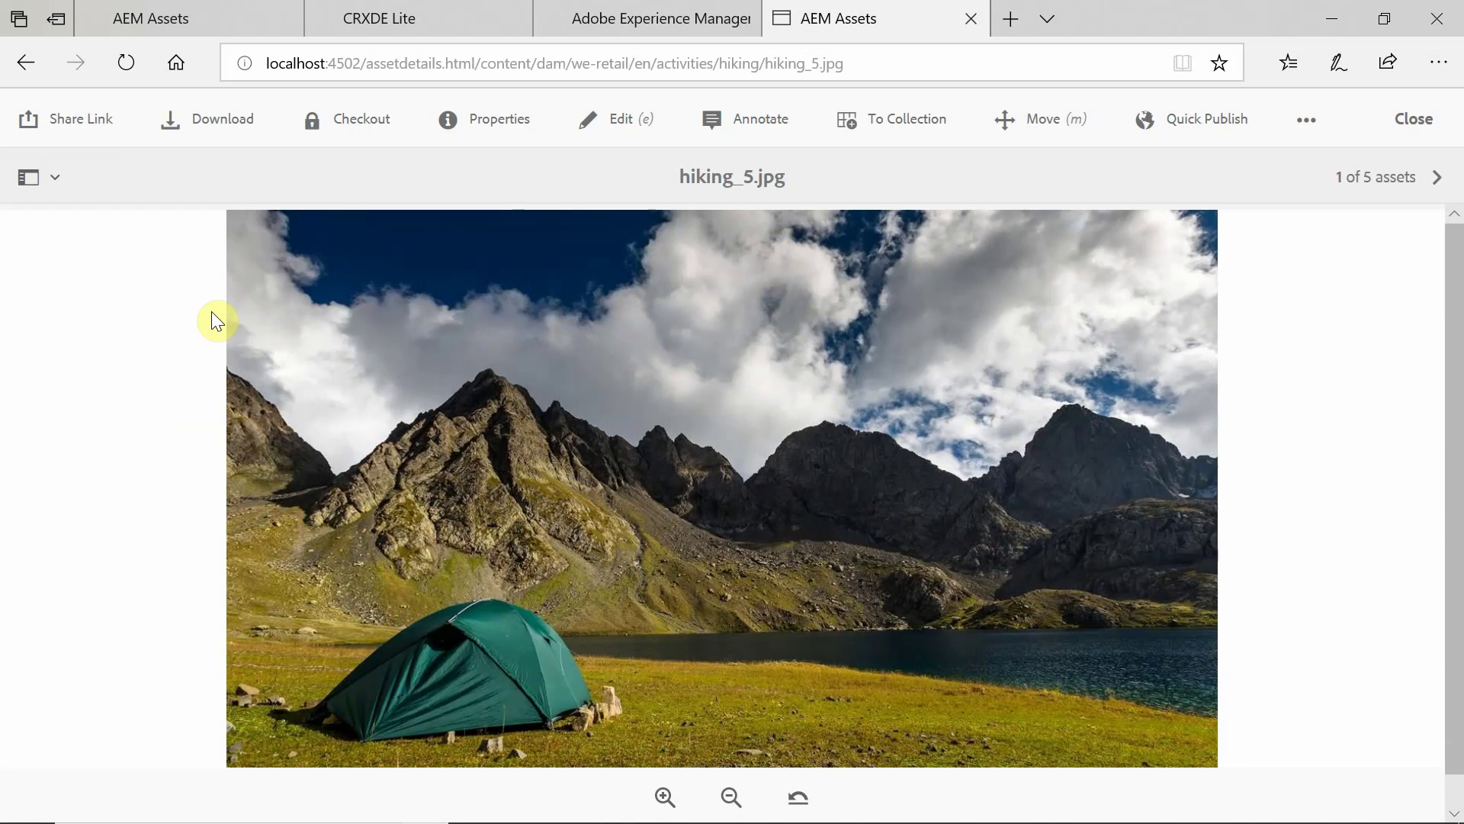
key("alt+Tab")
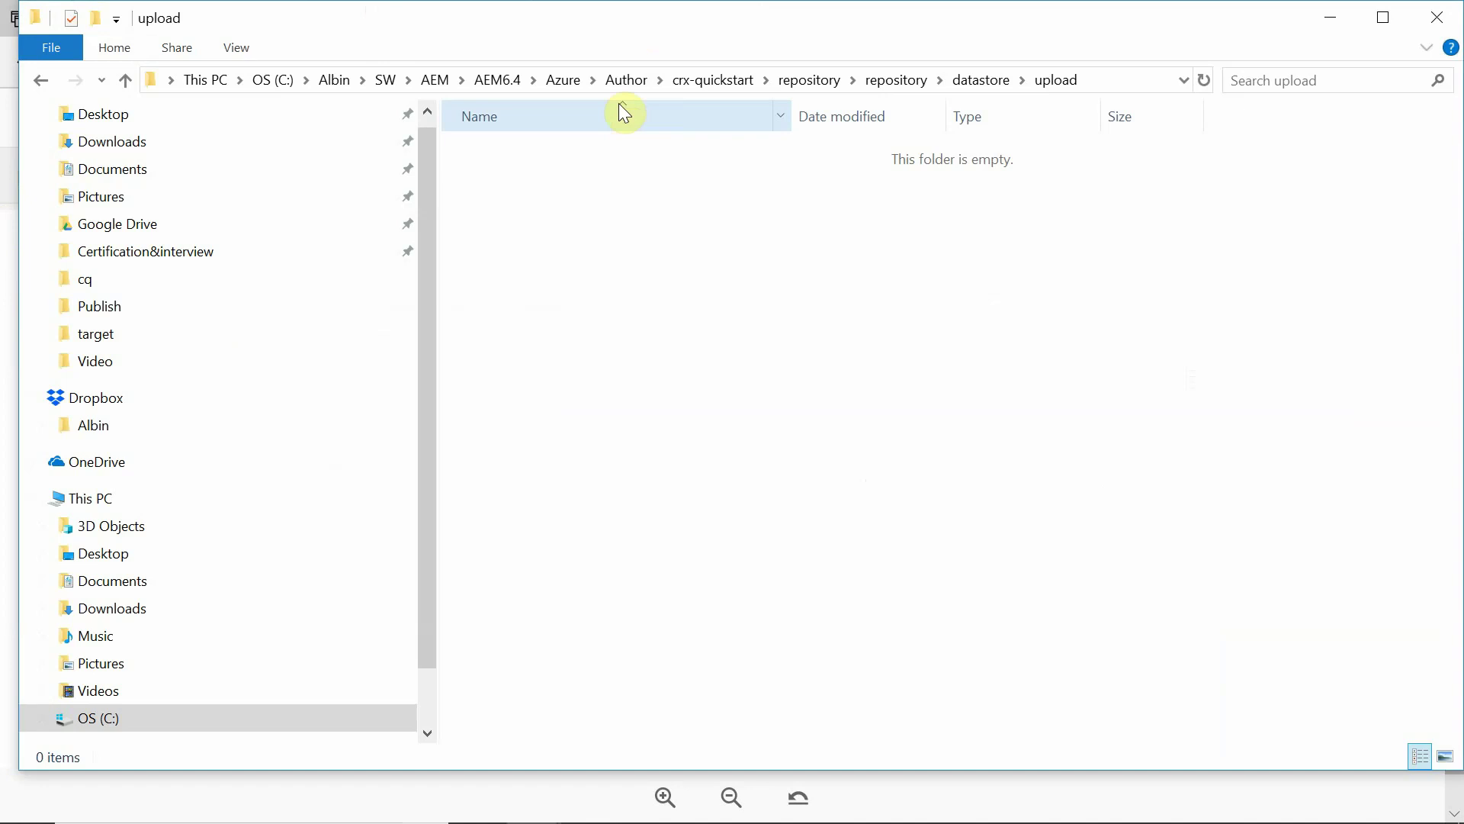
Step: Copy the full path of the Publish instance folder
left_click(564, 80)
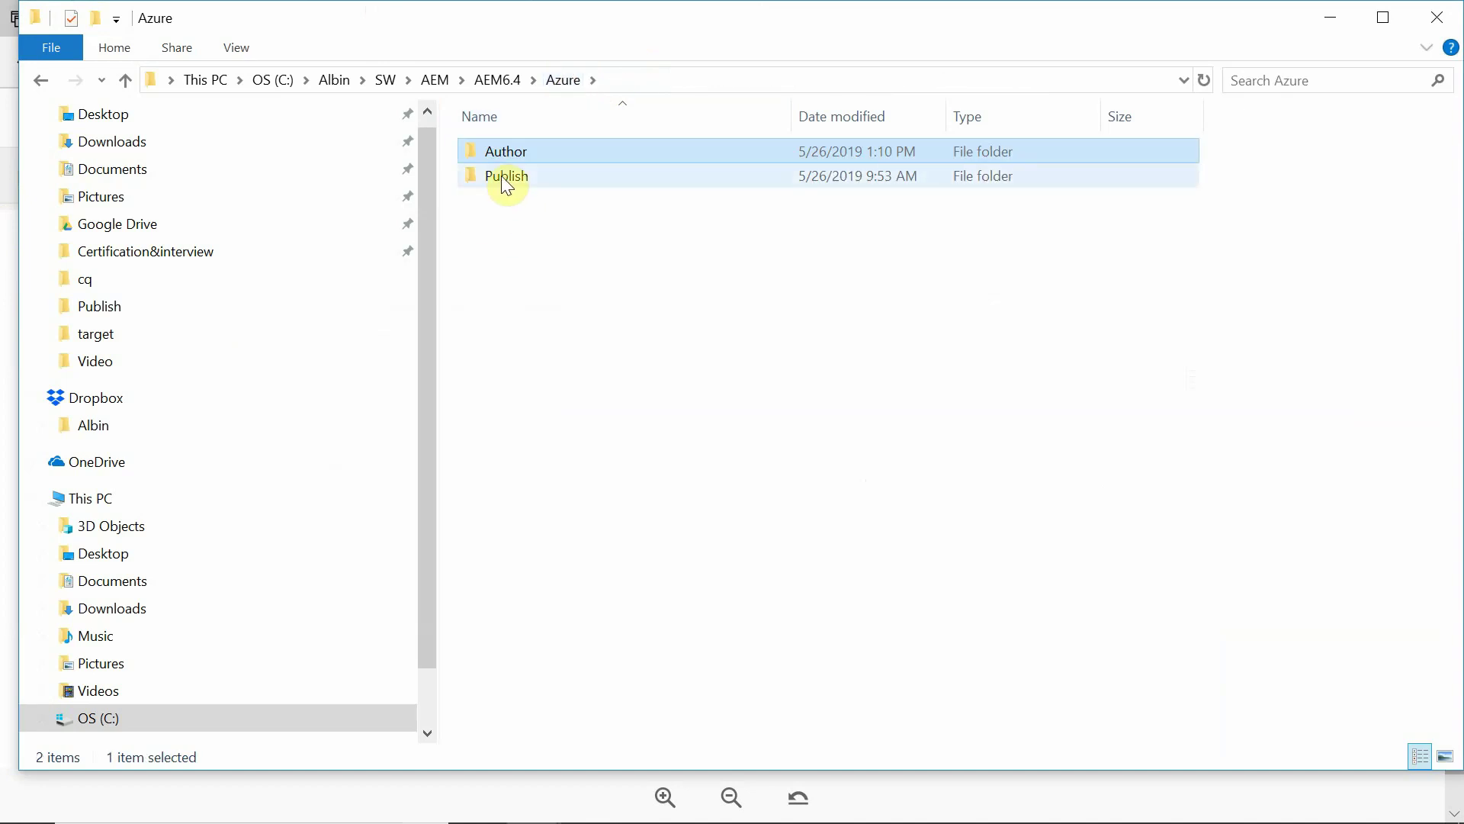
double_click(503, 179)
left_click(696, 80)
key("ctrl+c")
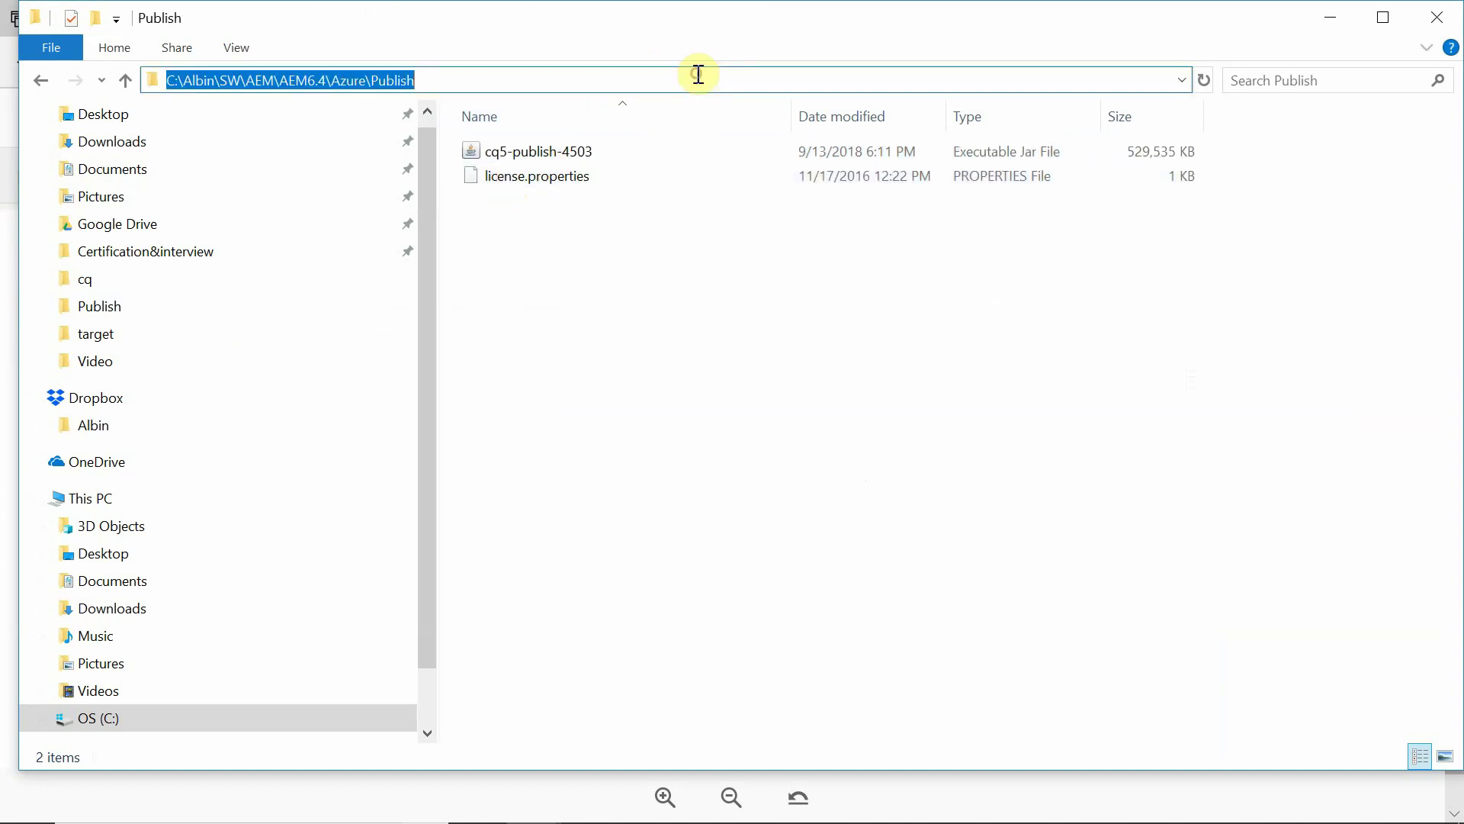
Step: Open Command Prompt and change directory to the Publish folder
left_click(296, 799)
type("cmd")
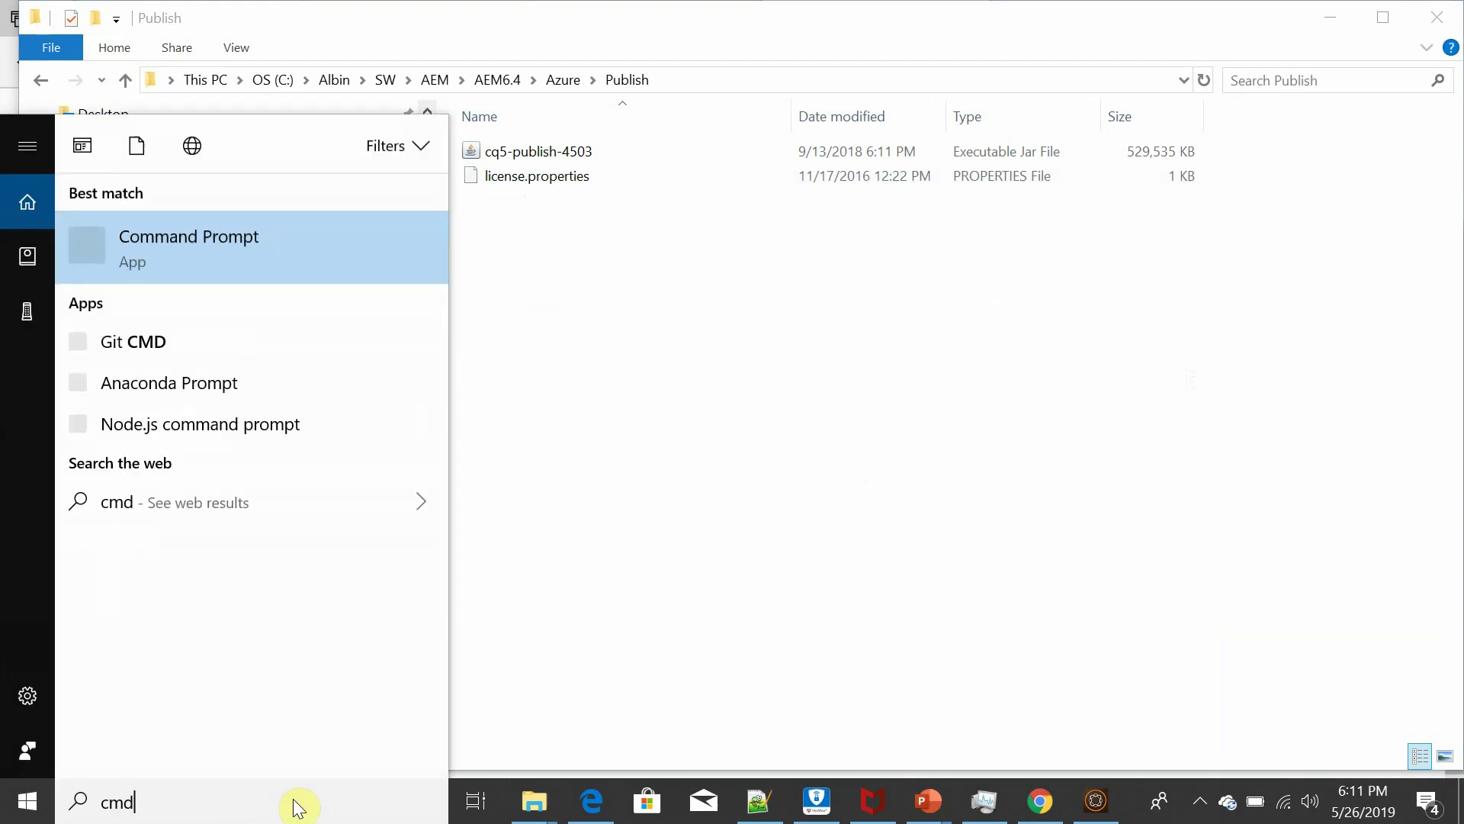
key("Return")
type("cd")
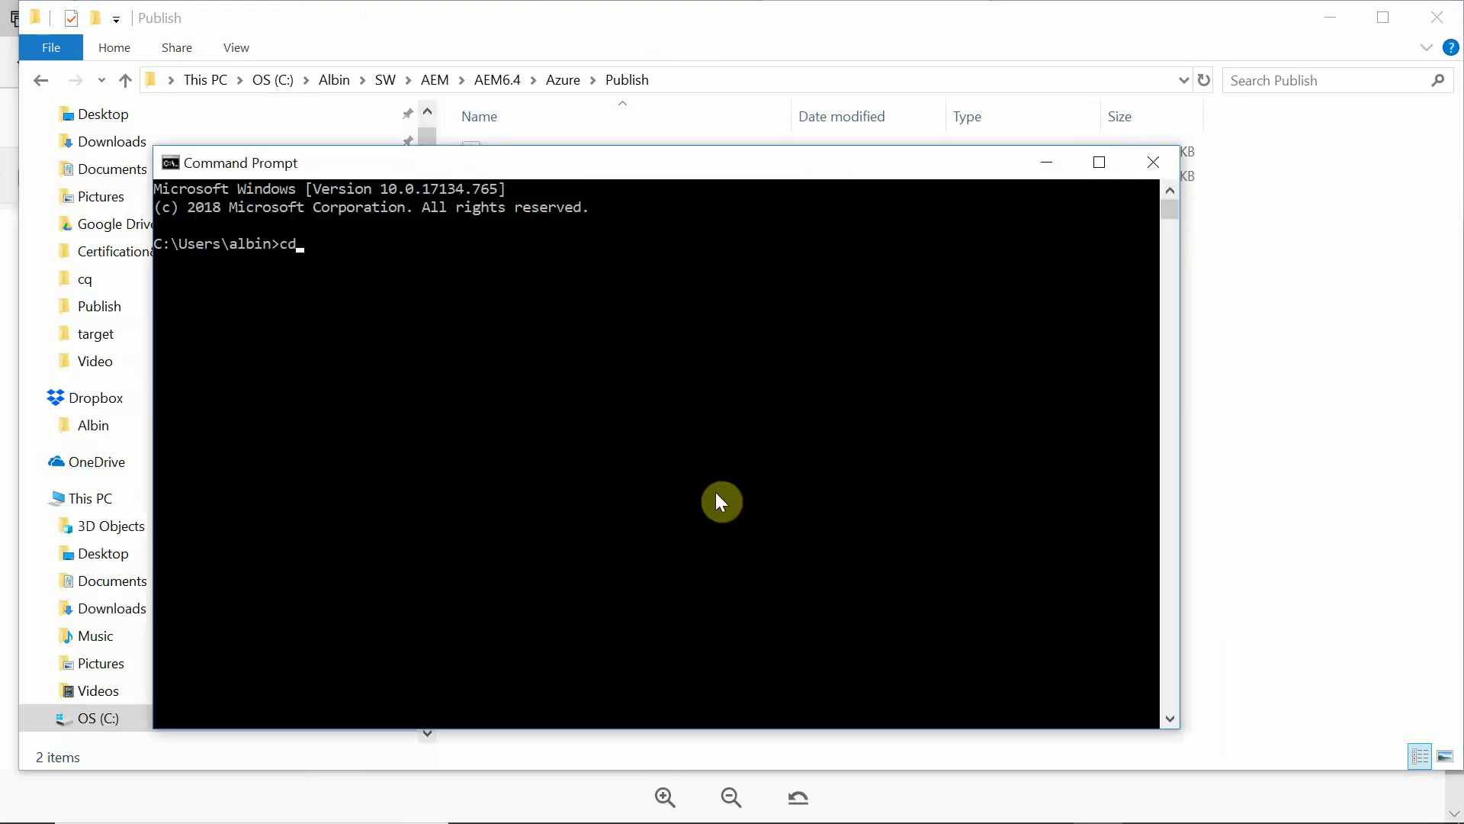
key("ctrl+v")
key("Return")
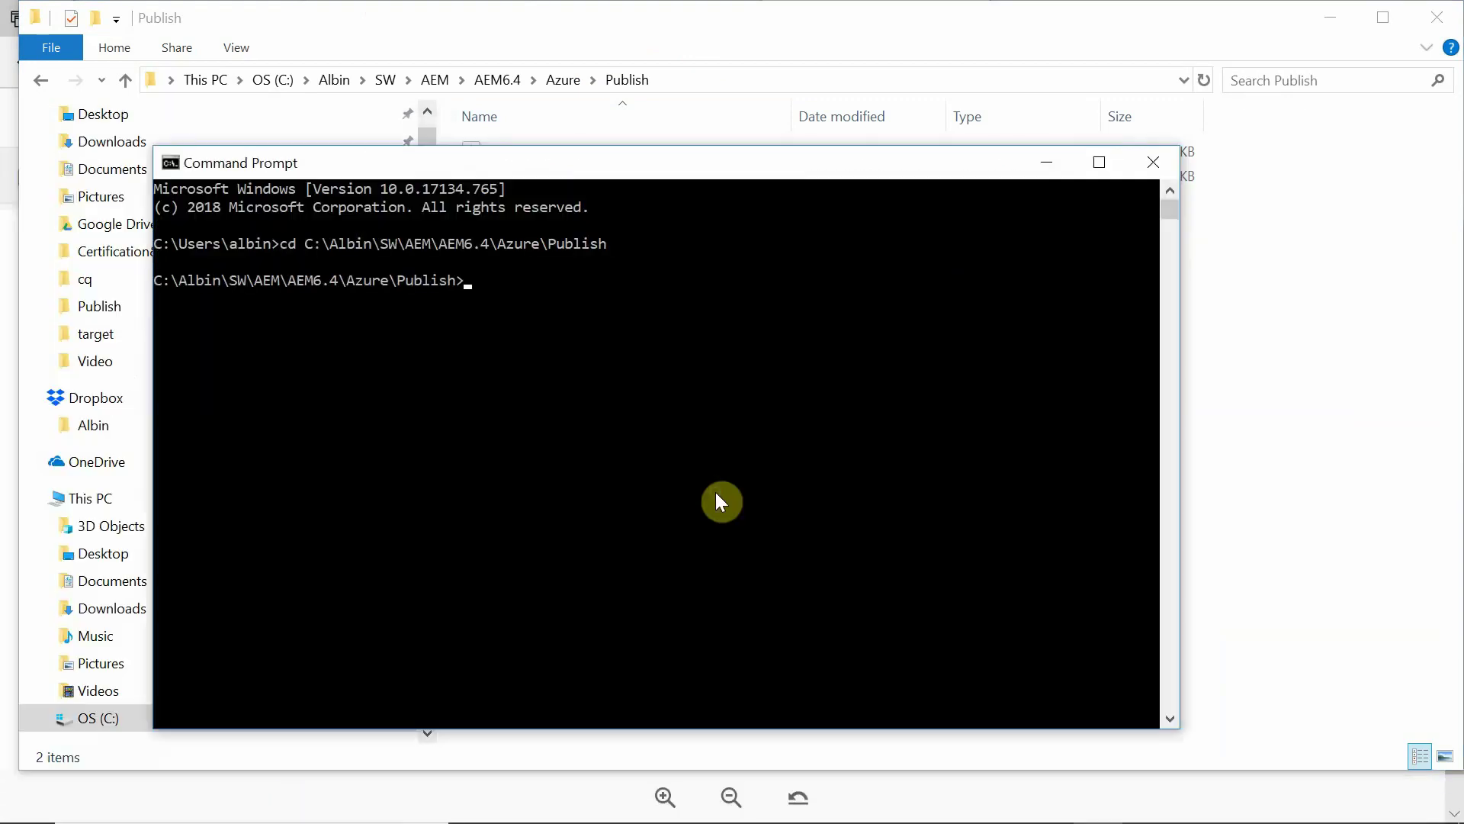
key("alt+Tab")
key("alt+Tab")
key("alt+Tab")
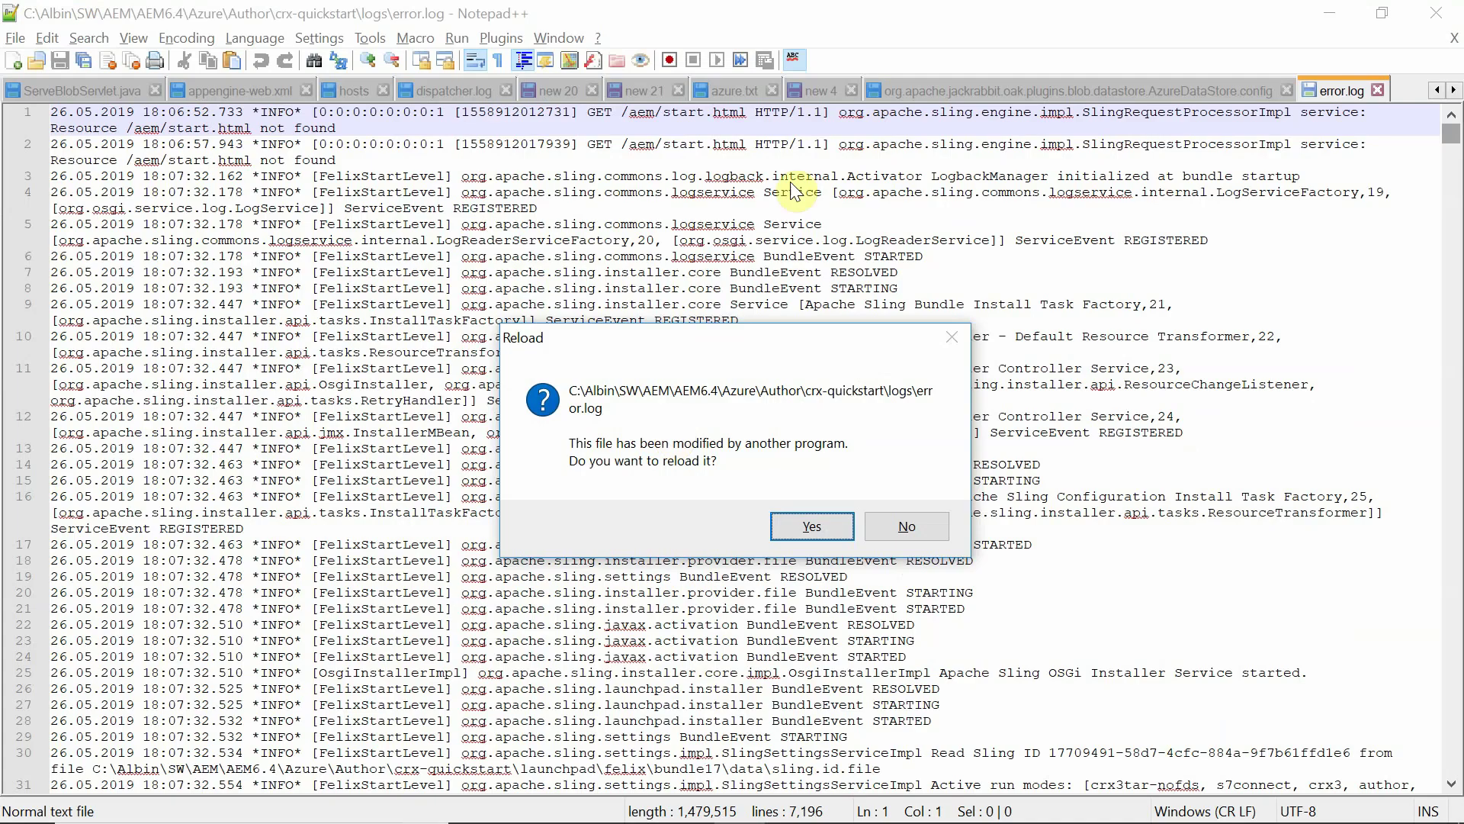
Step: Run azure.txt line 26 in Command Prompt to unpack cq5-publish-4503.jar without starting it
left_click(925, 519)
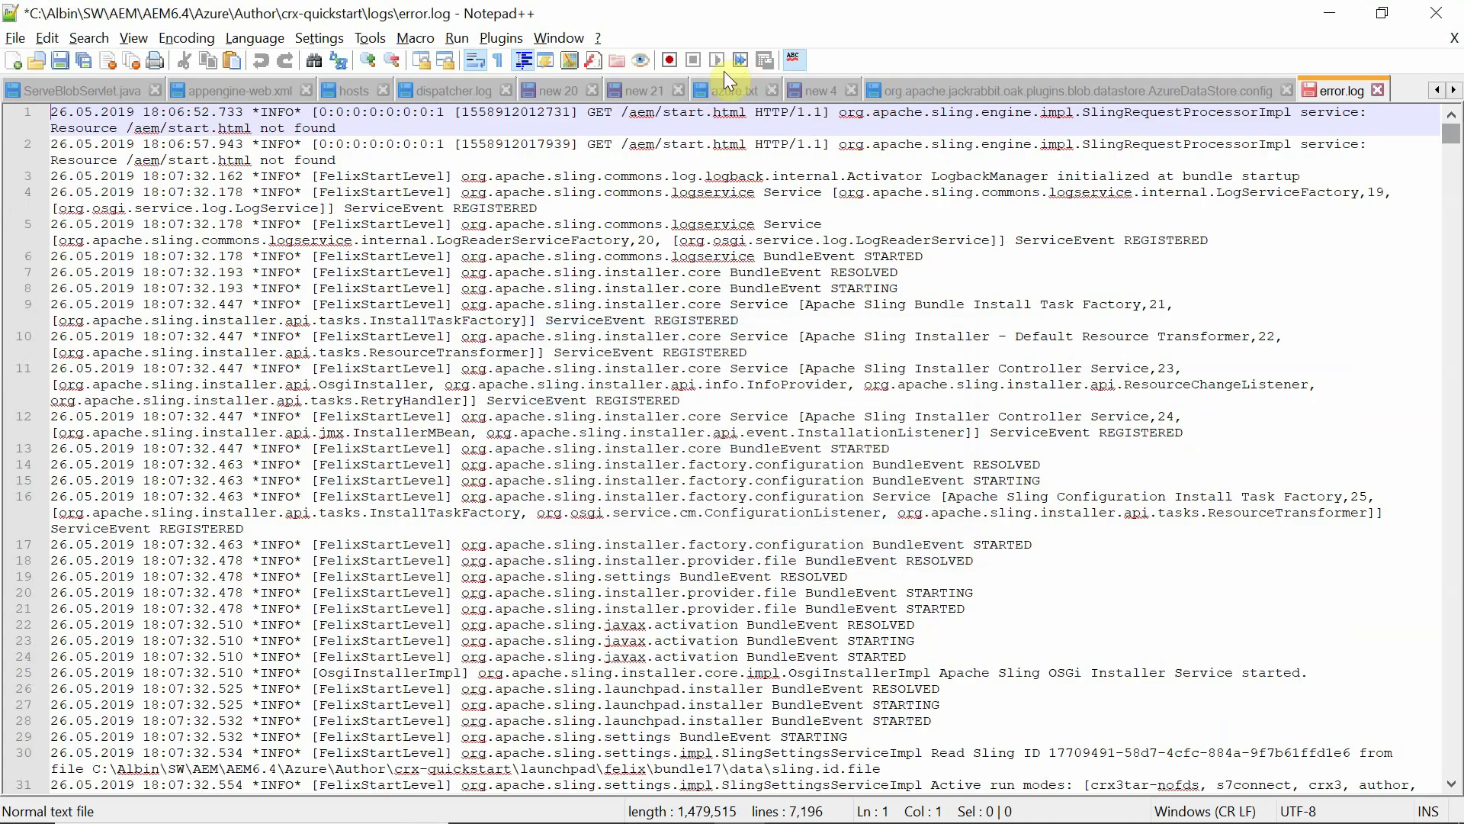
left_click(720, 94)
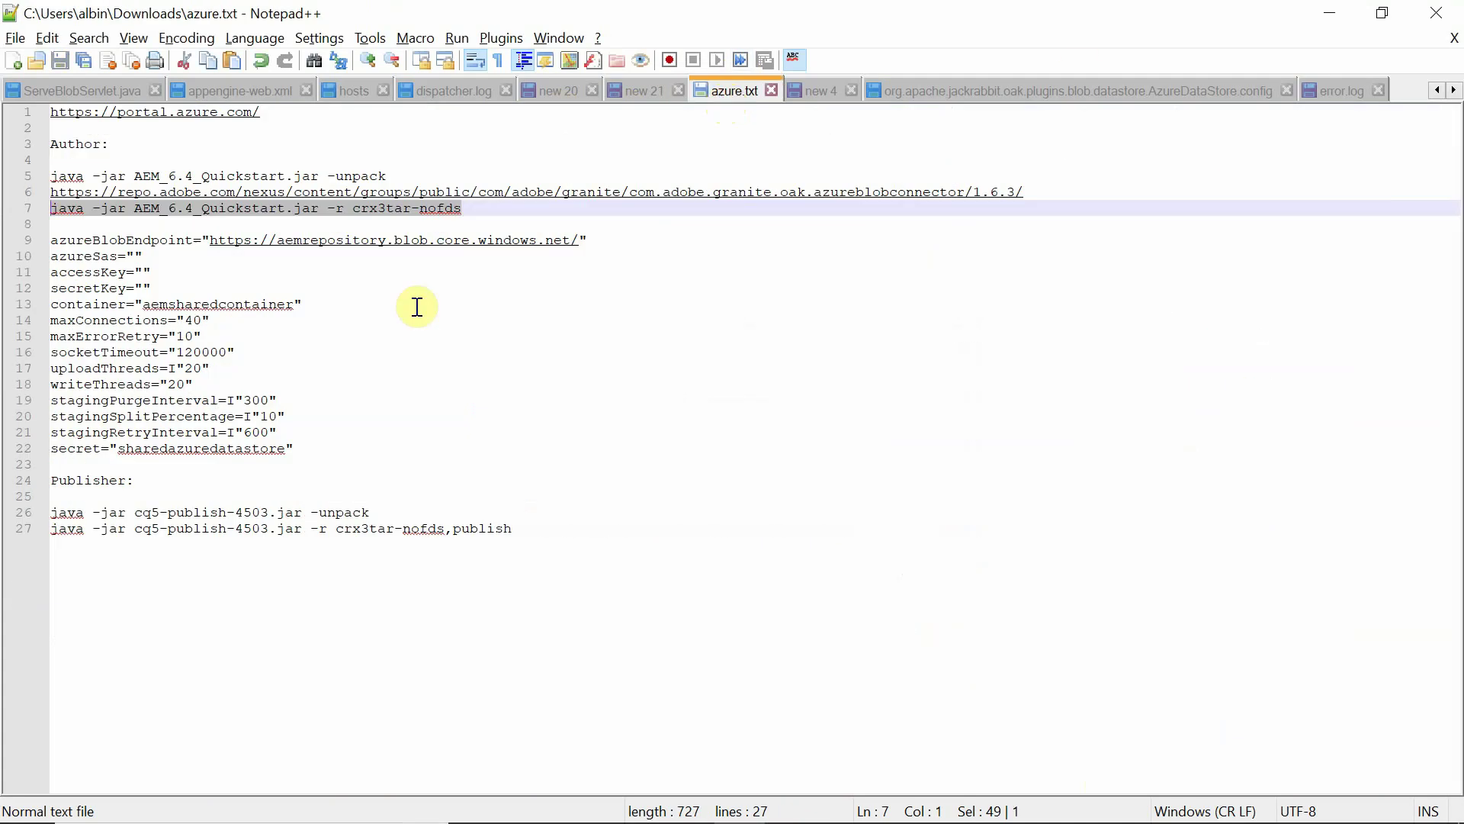
left_click(6, 526)
left_click(6, 512)
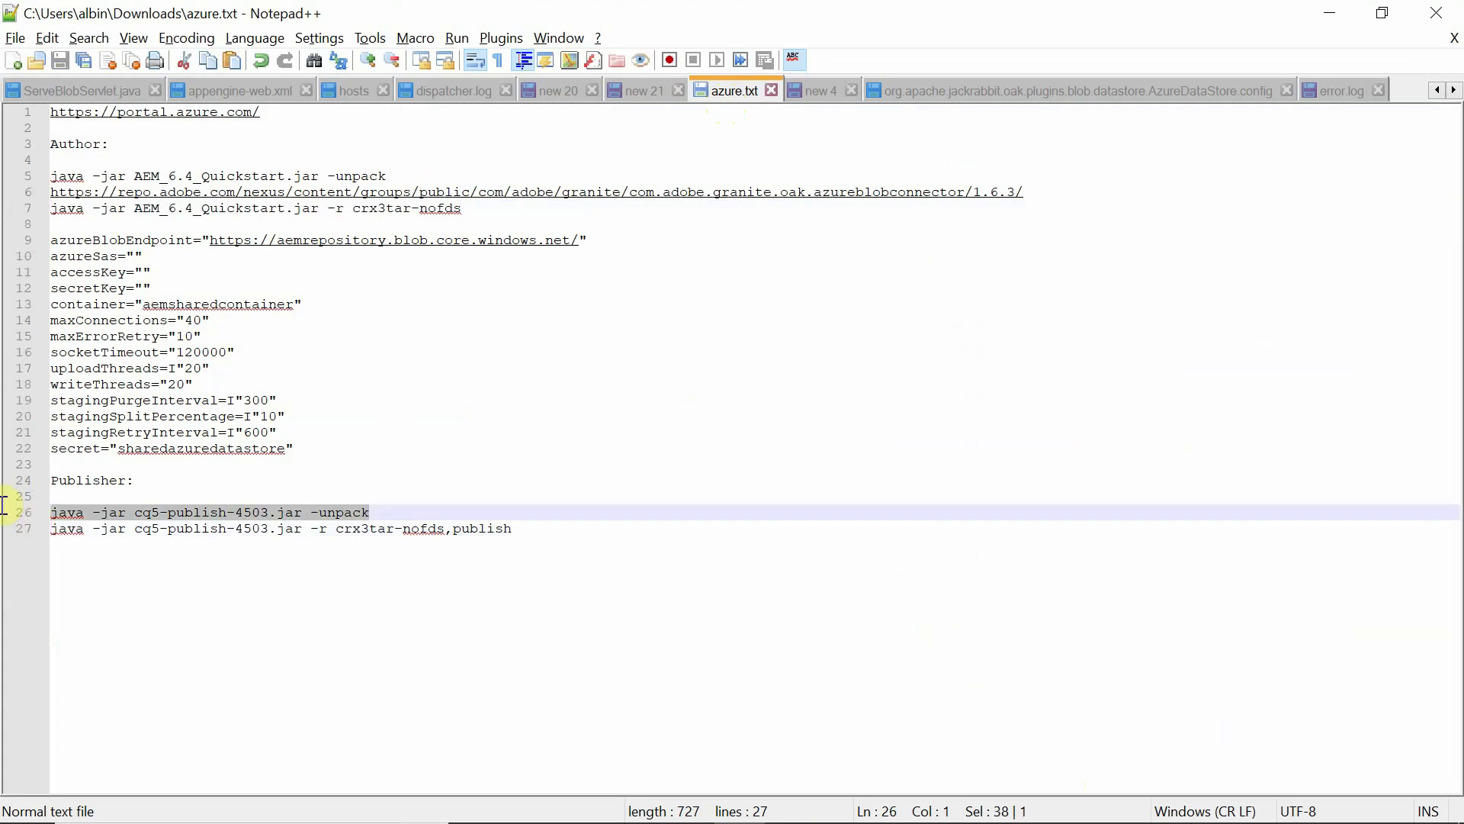
key("ctrl+c")
key("alt+Tab")
right_click(604, 409)
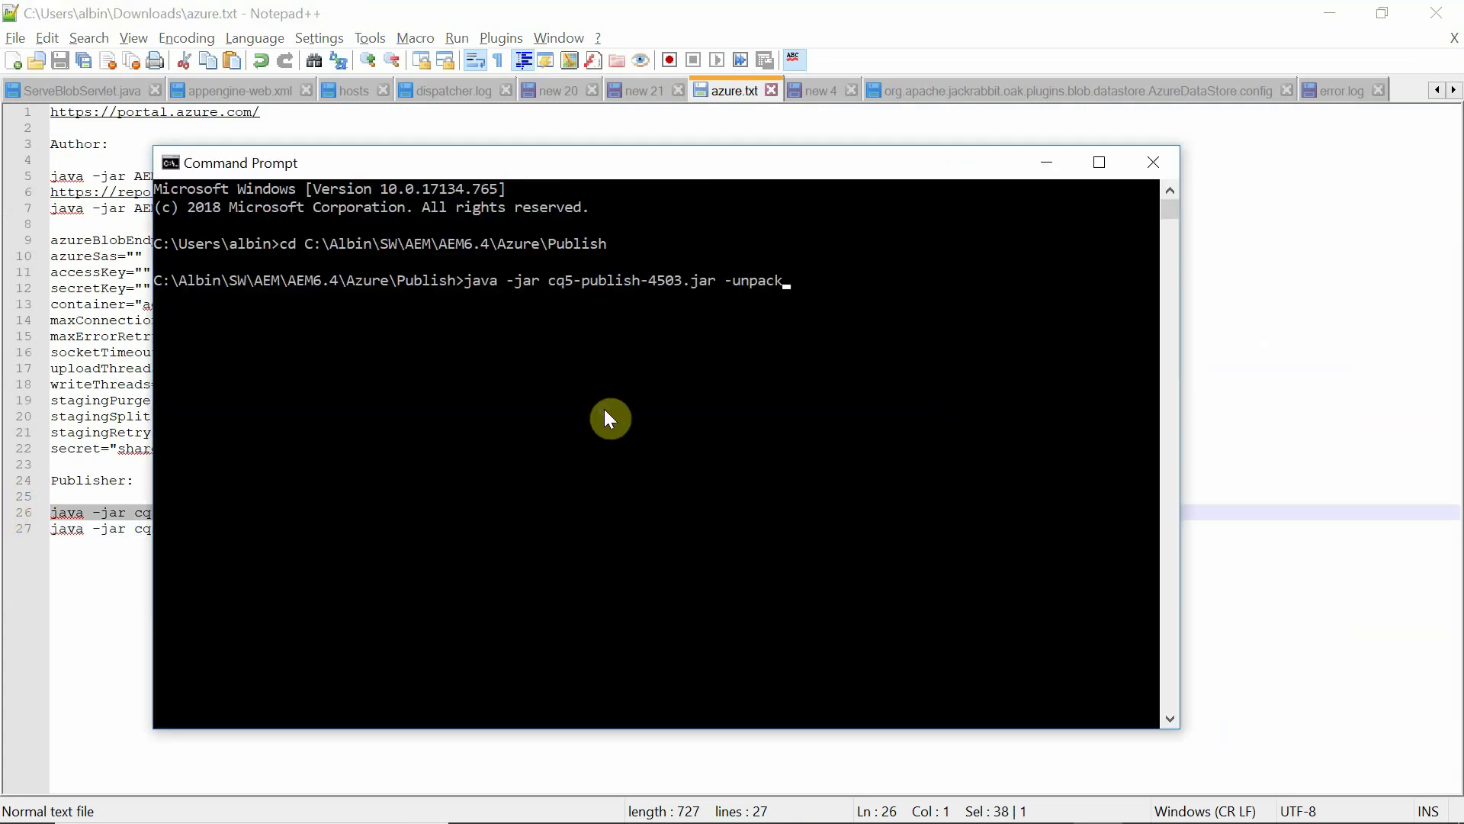
key("Return")
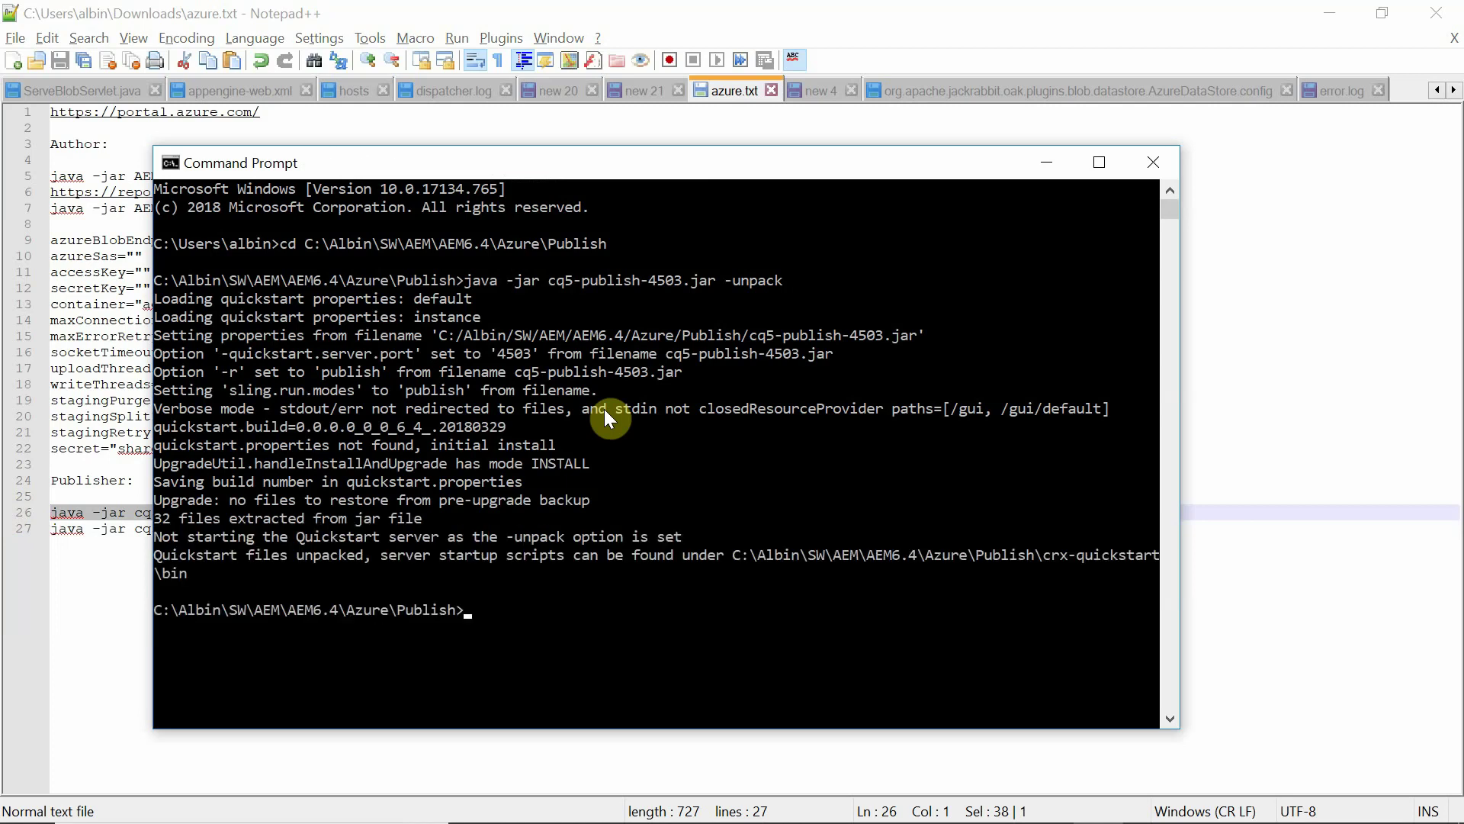
key("alt+Tab")
key("Tab")
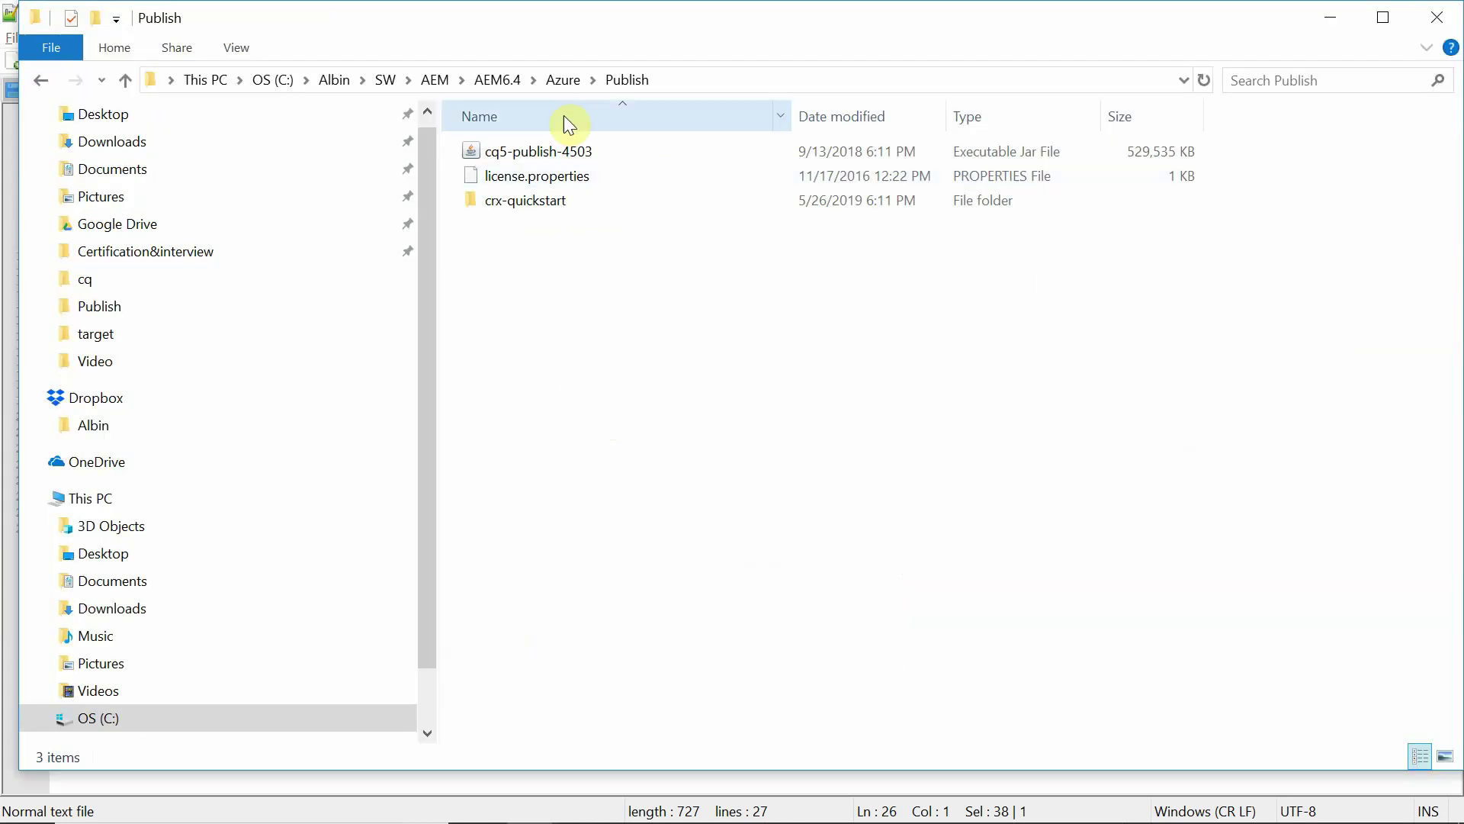
left_click(563, 79)
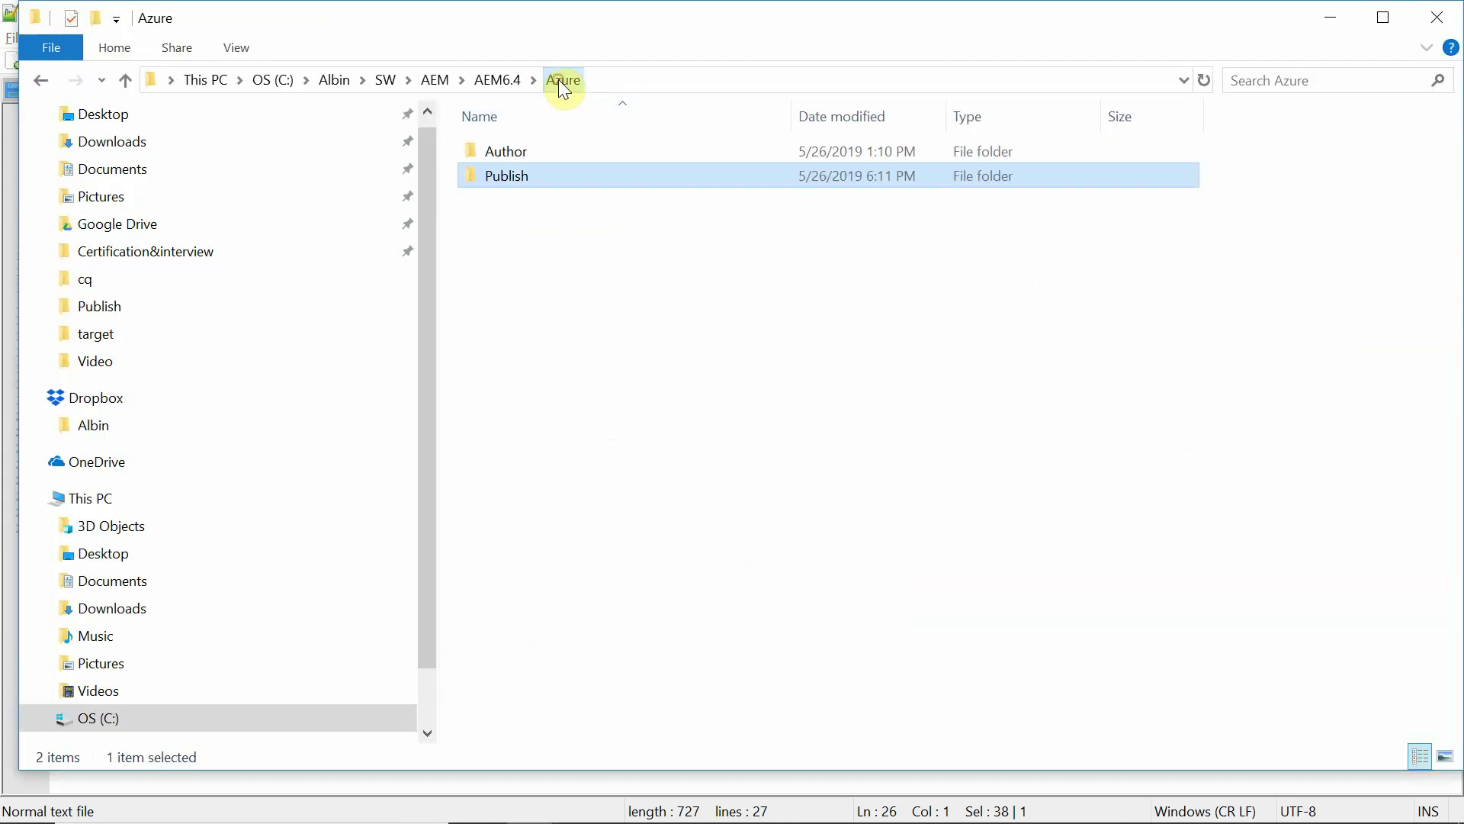
Step: Copy the install folder from Author\crx-quickstart into Publish\crx-quickstart
left_click(511, 154)
double_click(510, 152)
double_click(533, 149)
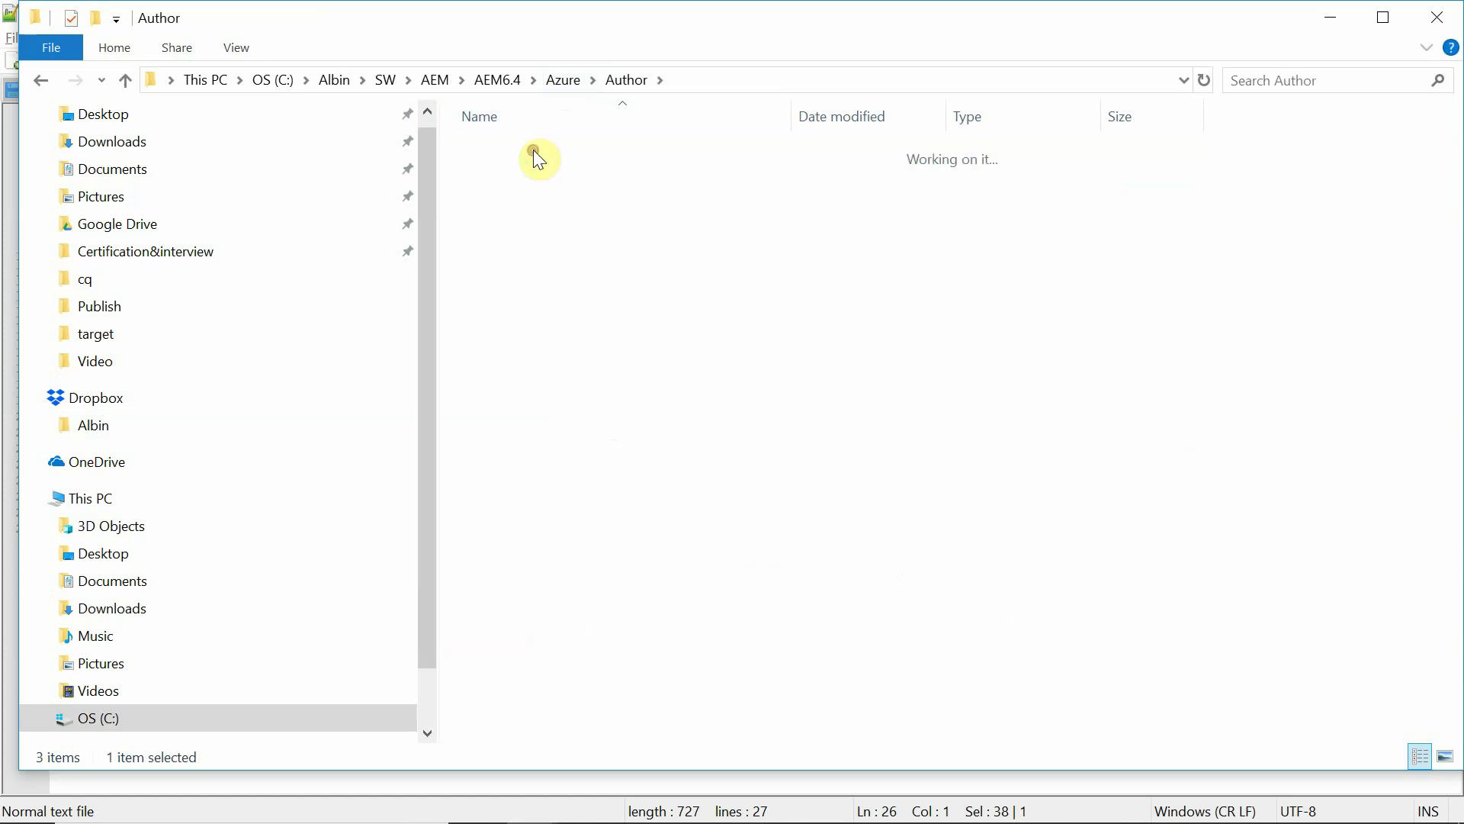
left_click(515, 223)
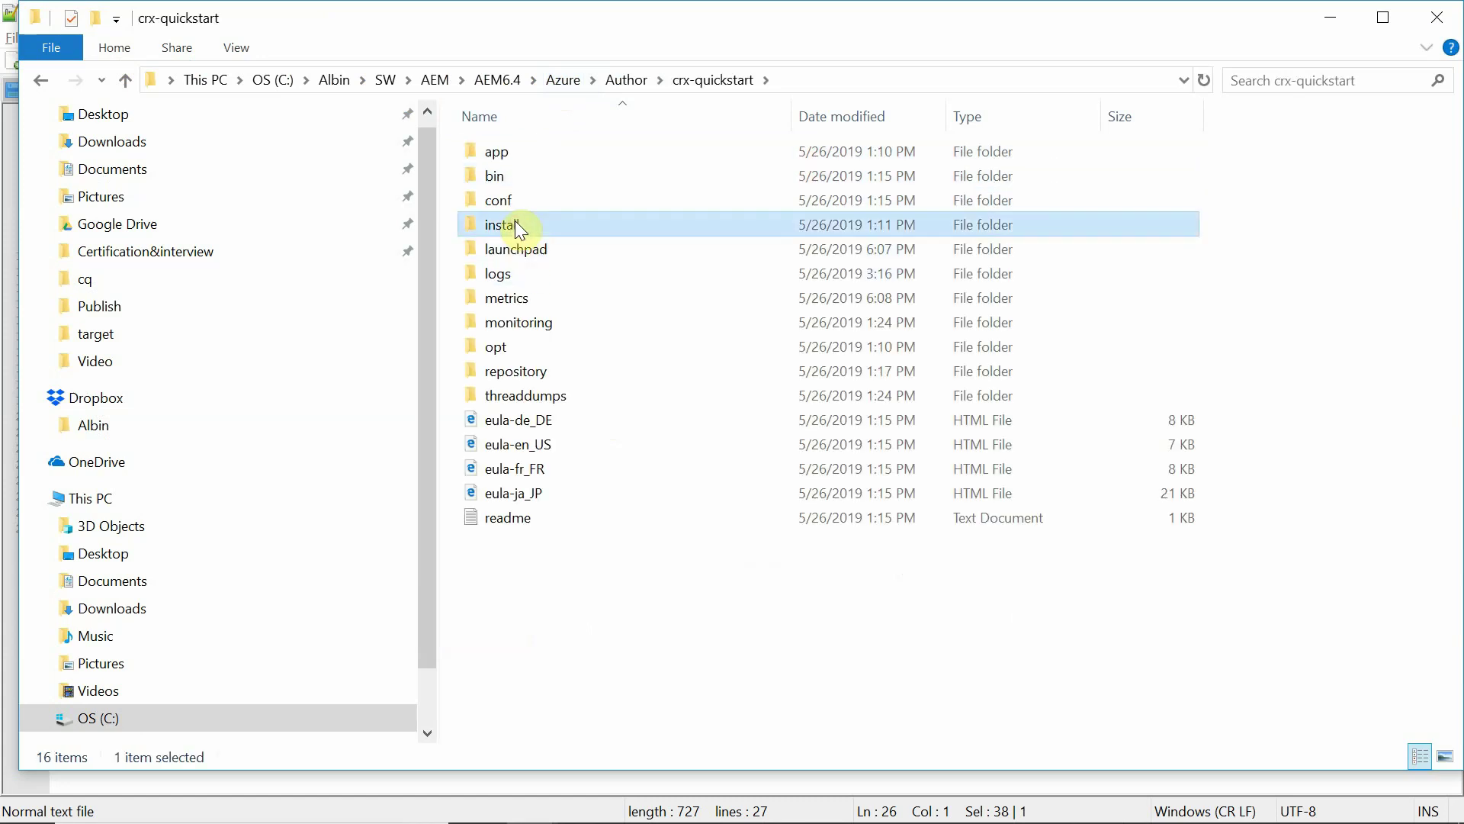
left_click(617, 80)
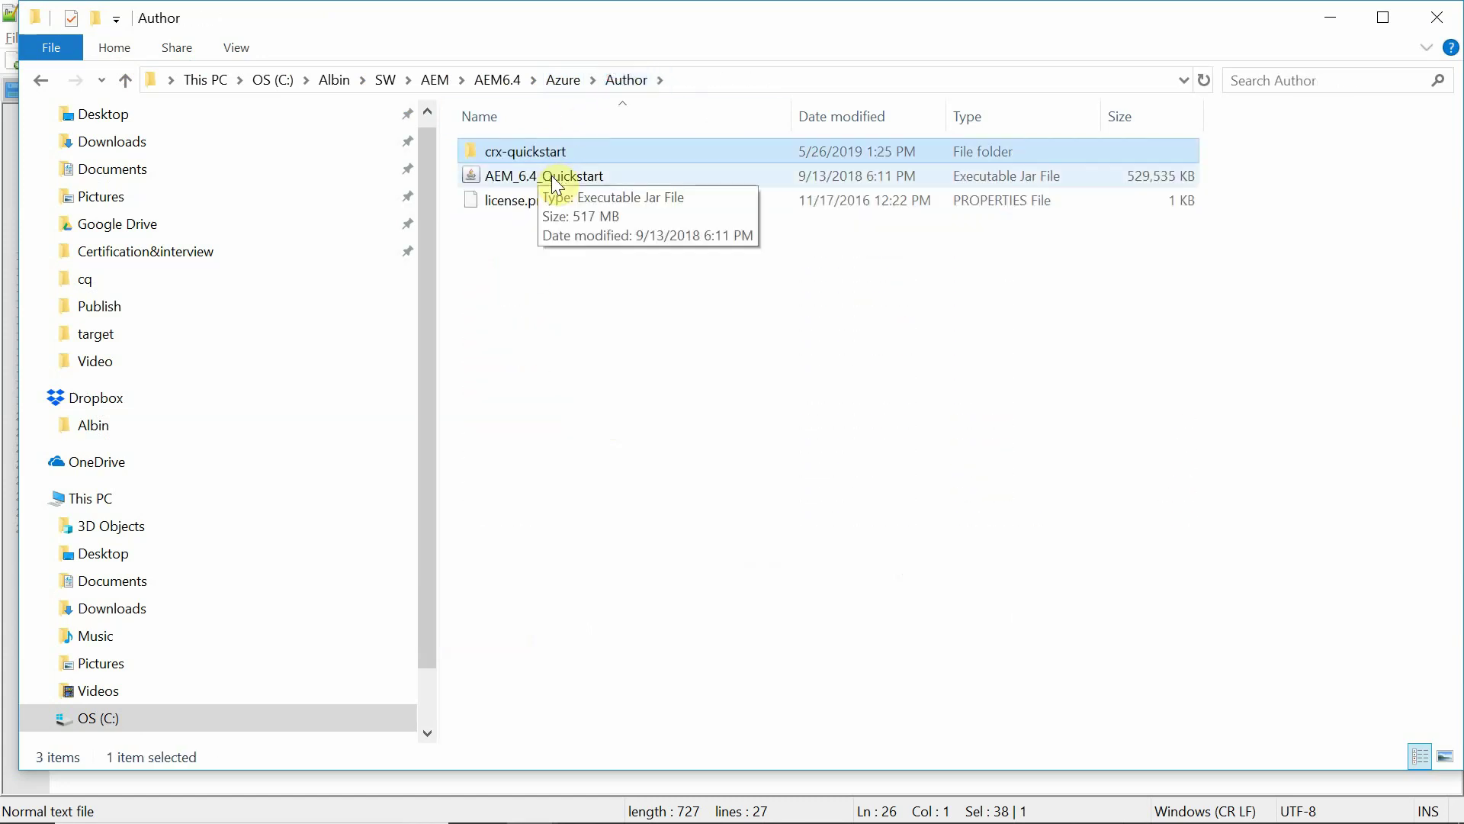
left_click(574, 80)
double_click(498, 175)
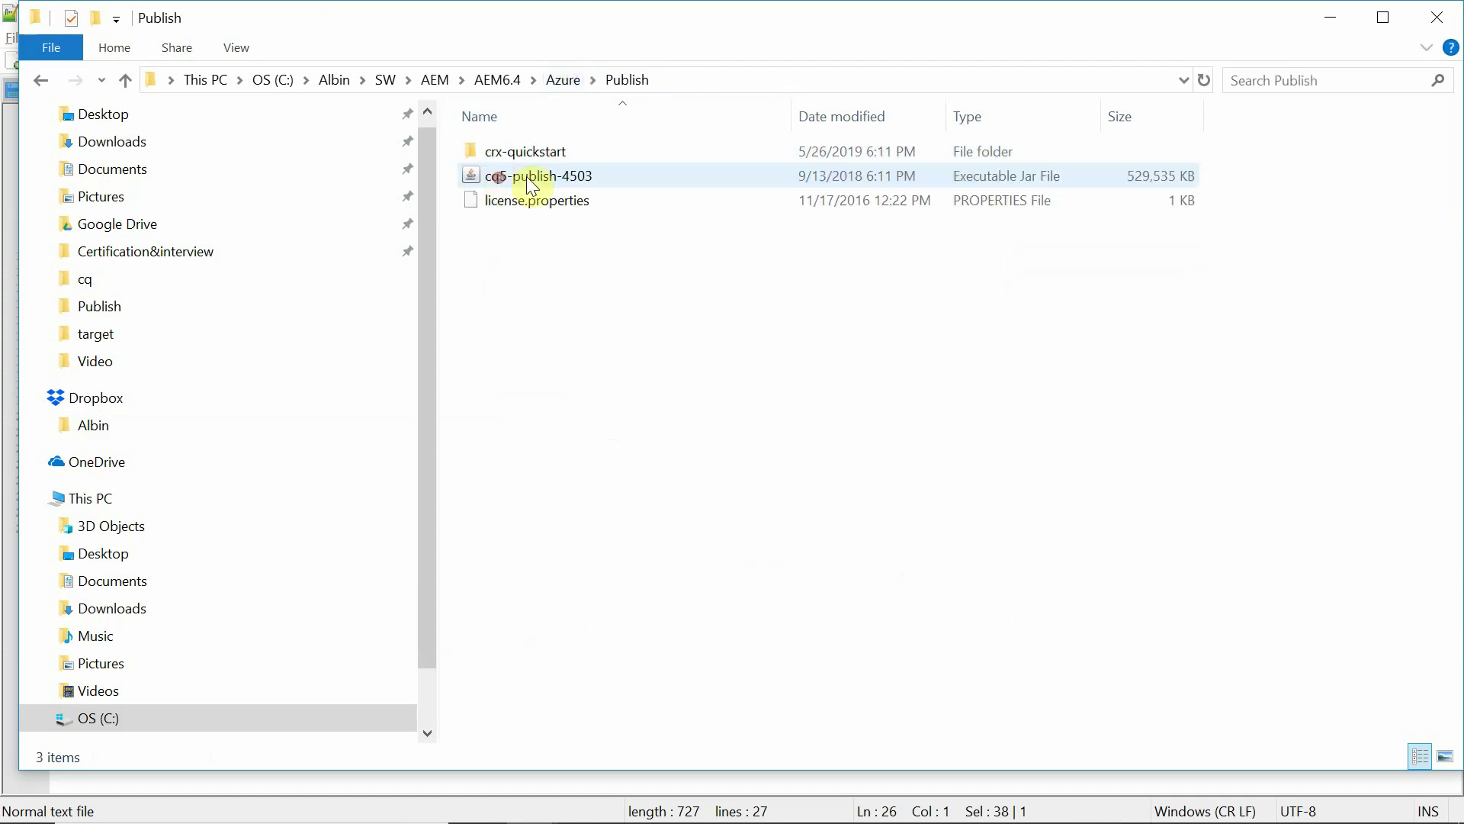
double_click(526, 155)
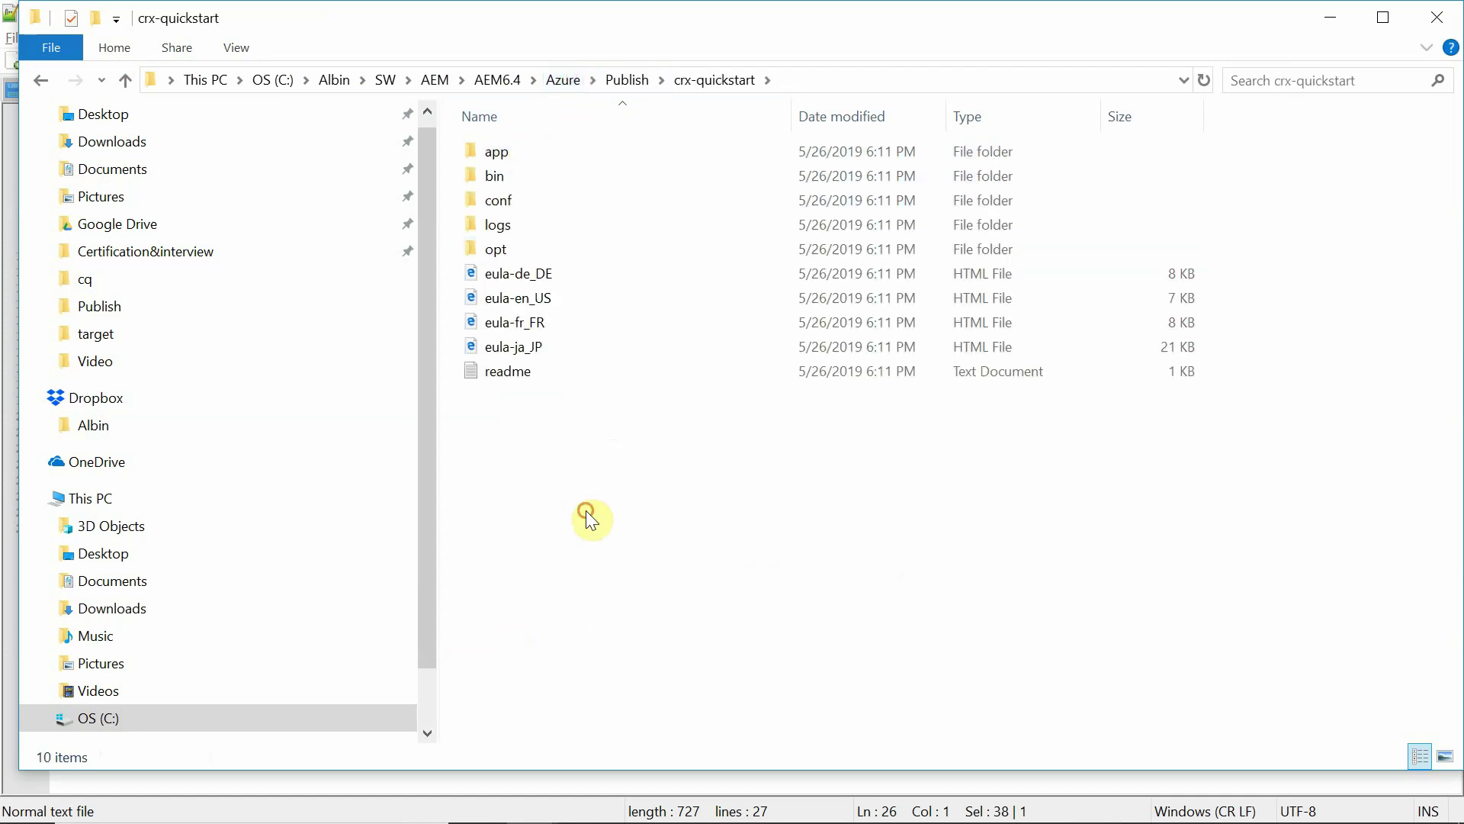
key("ctrl+v")
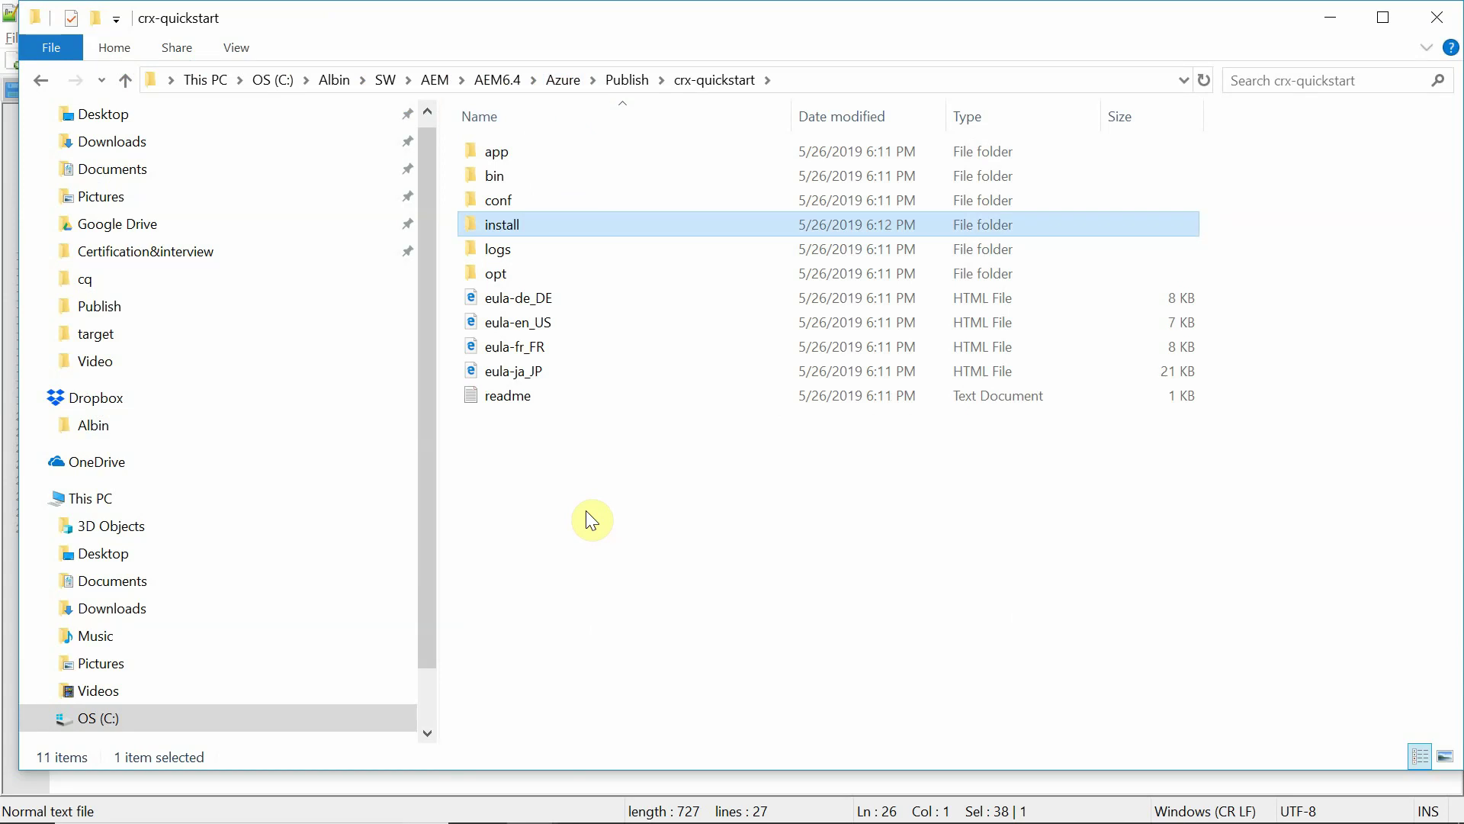
key("alt+F4")
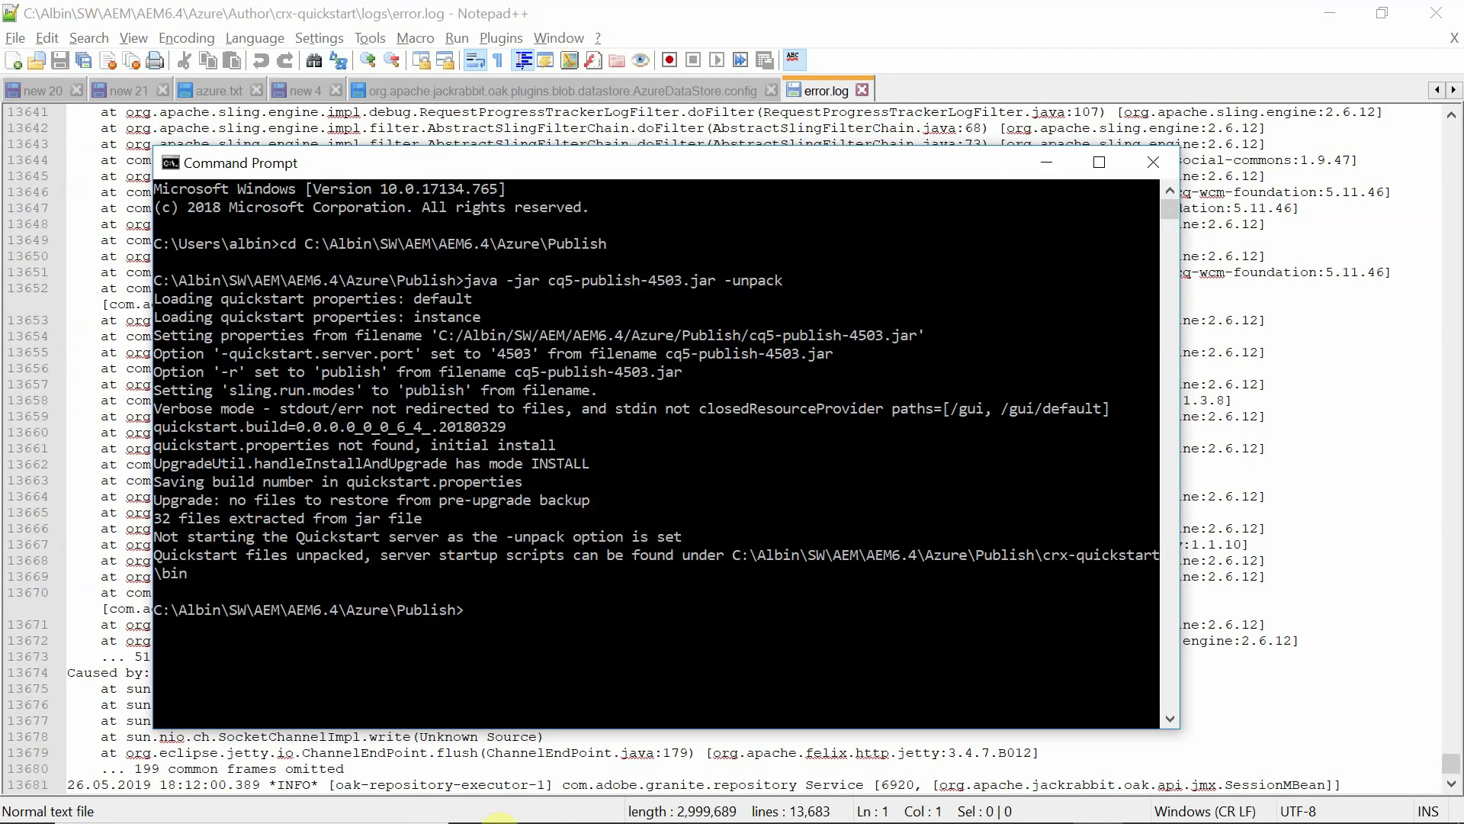
Step: Copy the line 27 start command from the azure.txt notes, declining the error log reload
left_click(736, 801)
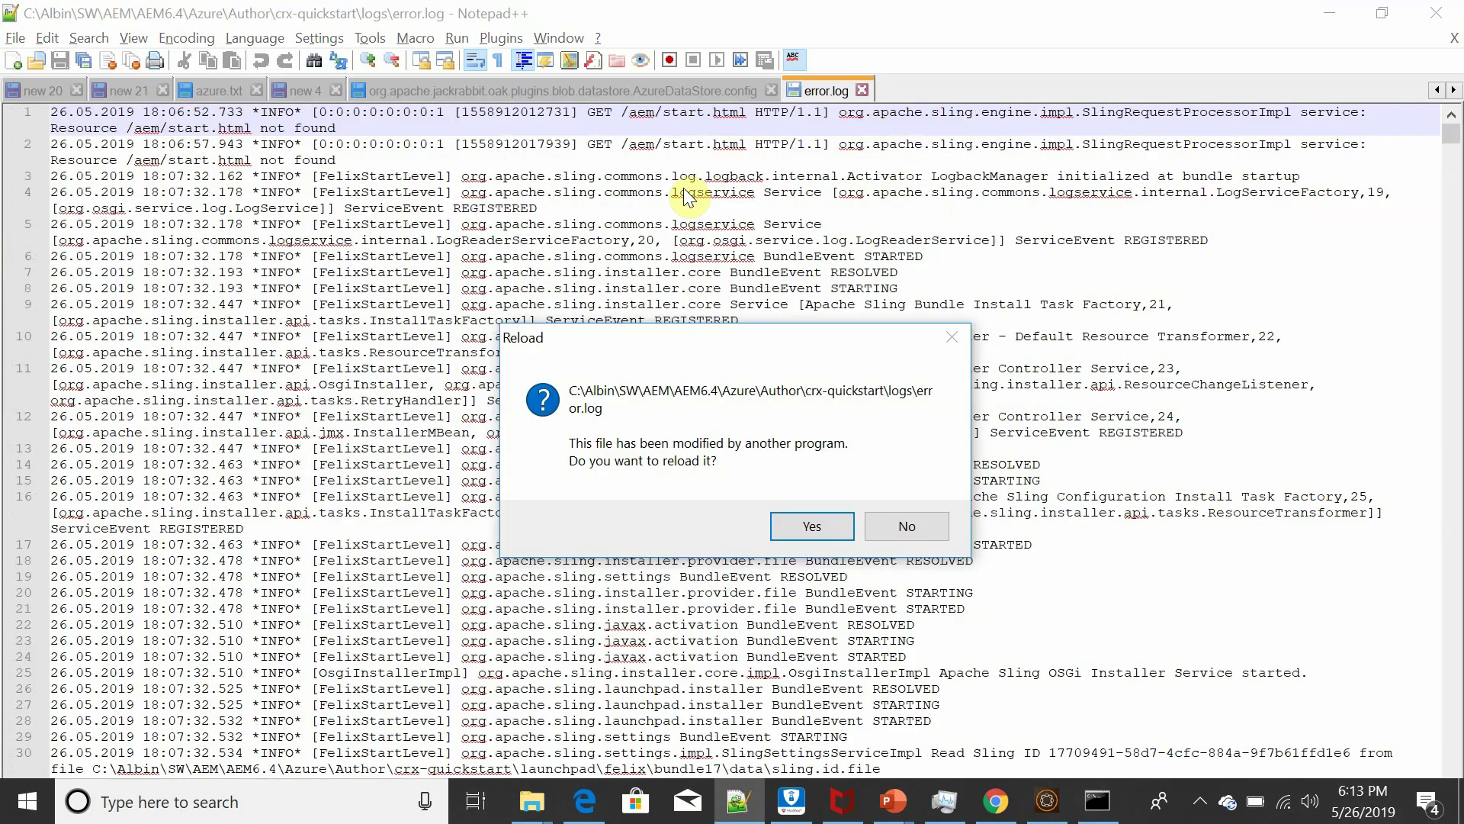
left_click(904, 520)
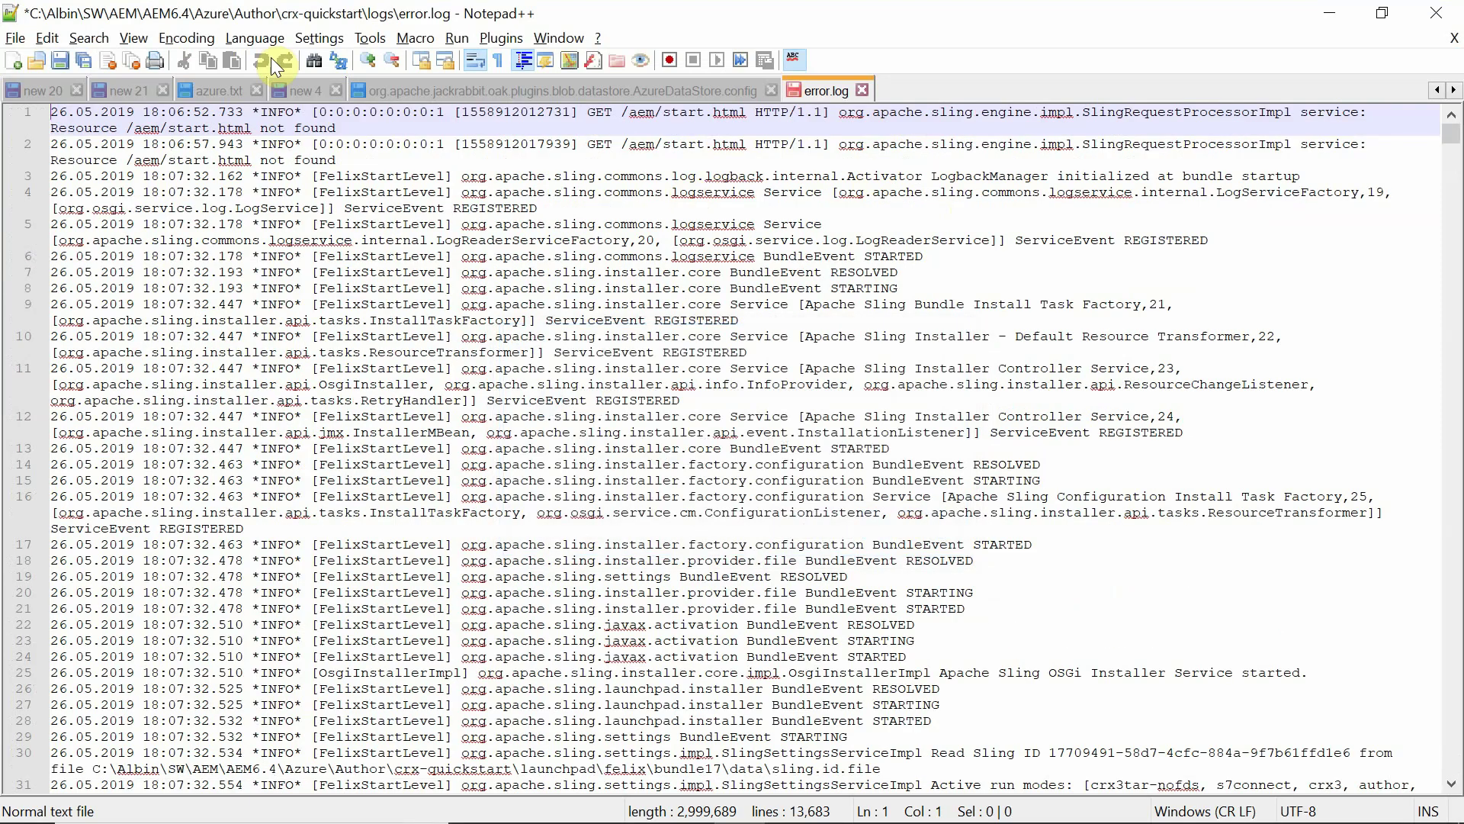
left_click(213, 87)
left_click_drag(523, 529, 36, 529)
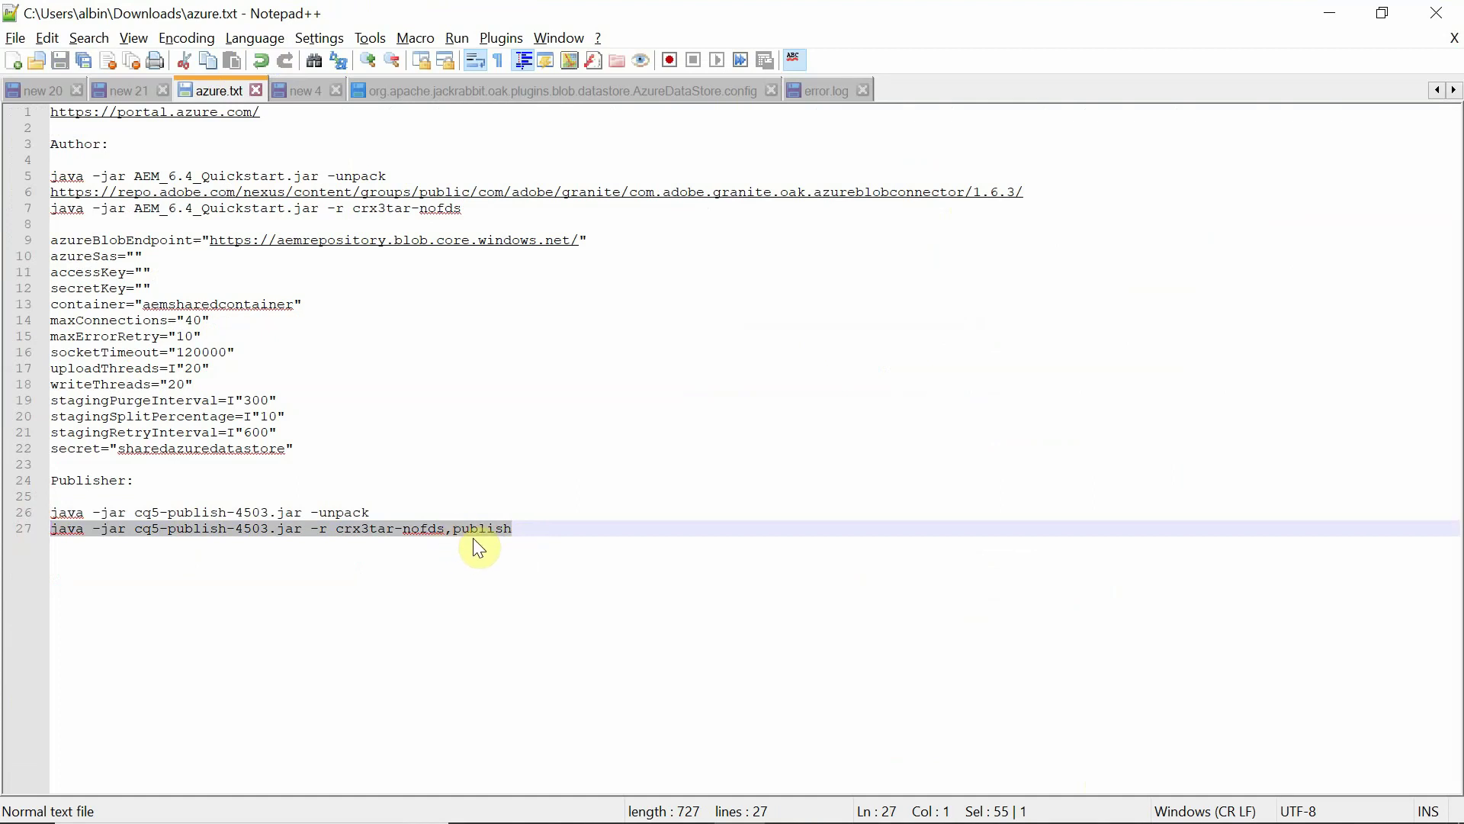
key("alt+Tab")
Step: Start the publish instance with crx3tar-nofds,publish run modes and set its admin password
key("ctrl+v")
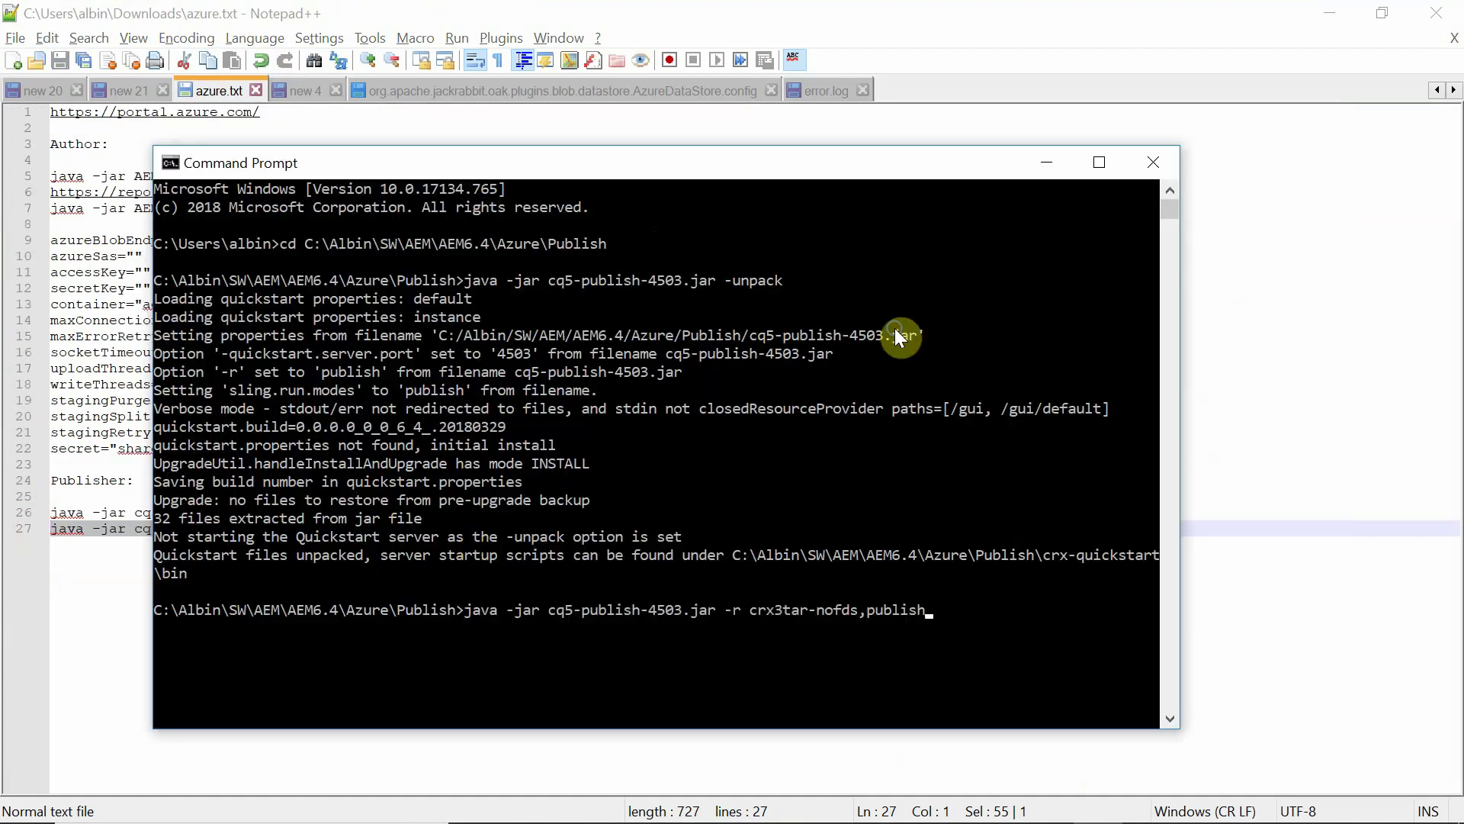
key("Return")
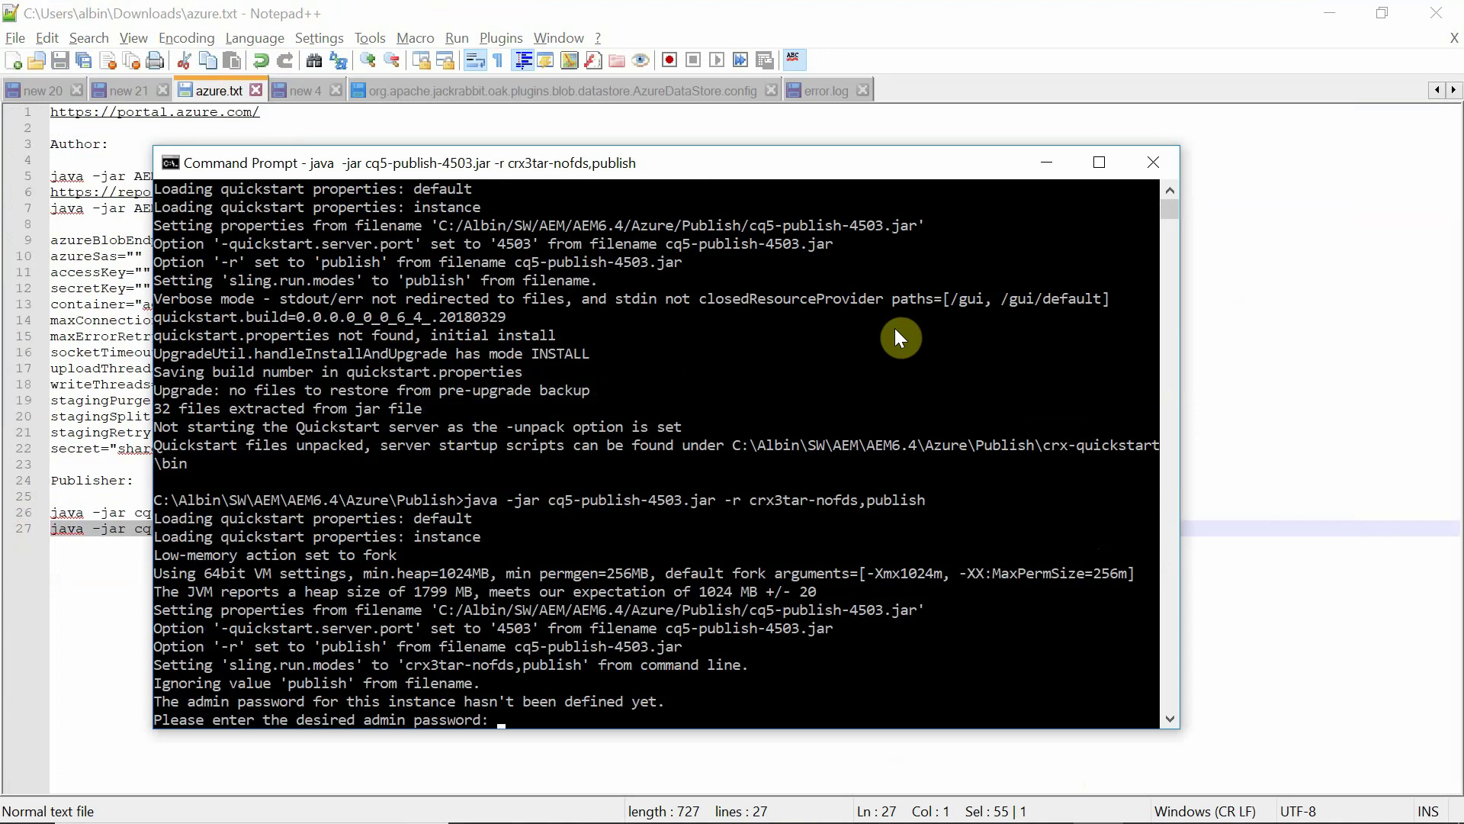
key("Return")
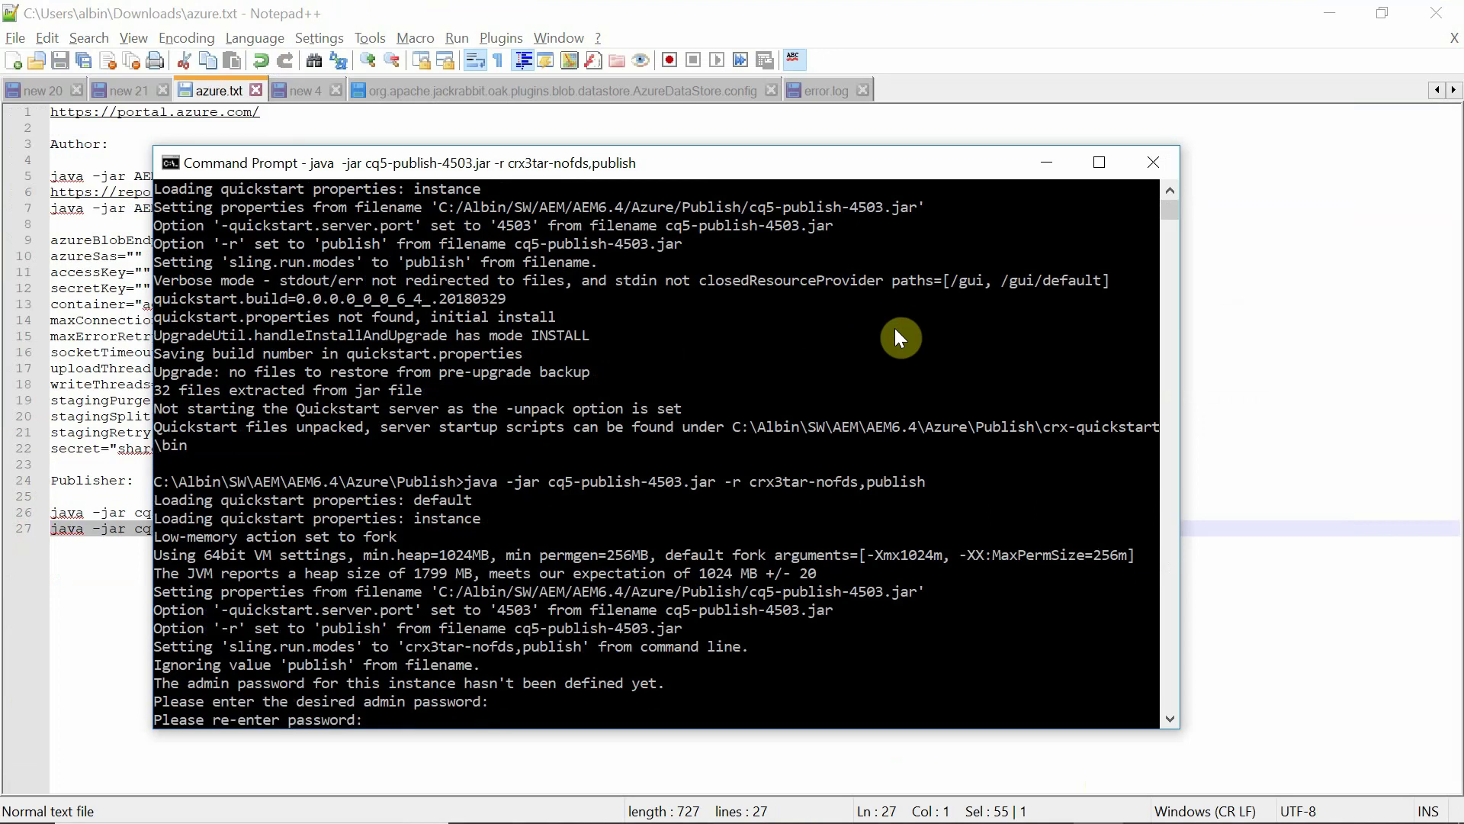
key("Return")
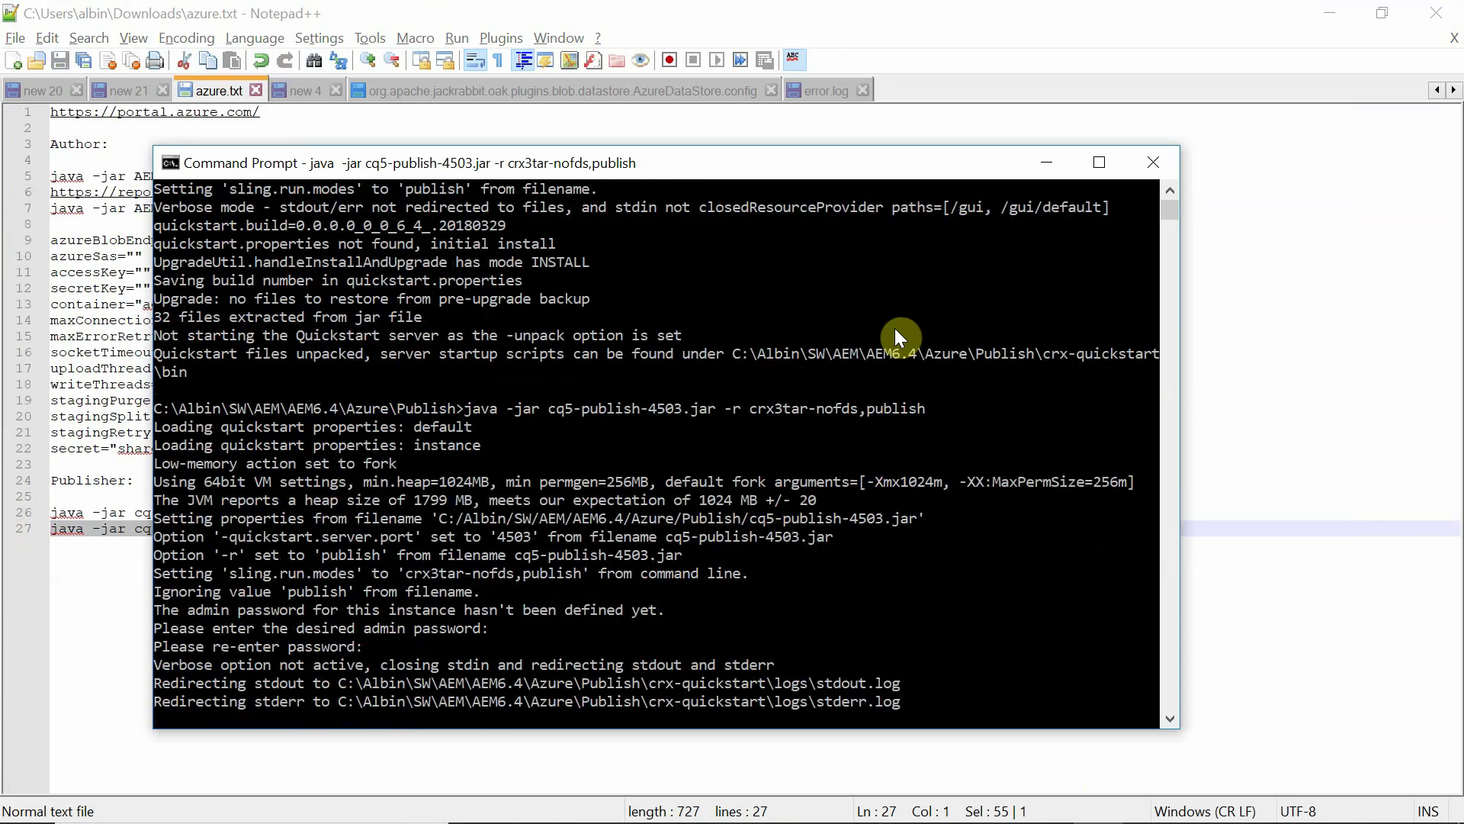
key("alt+Tab")
key("Tab")
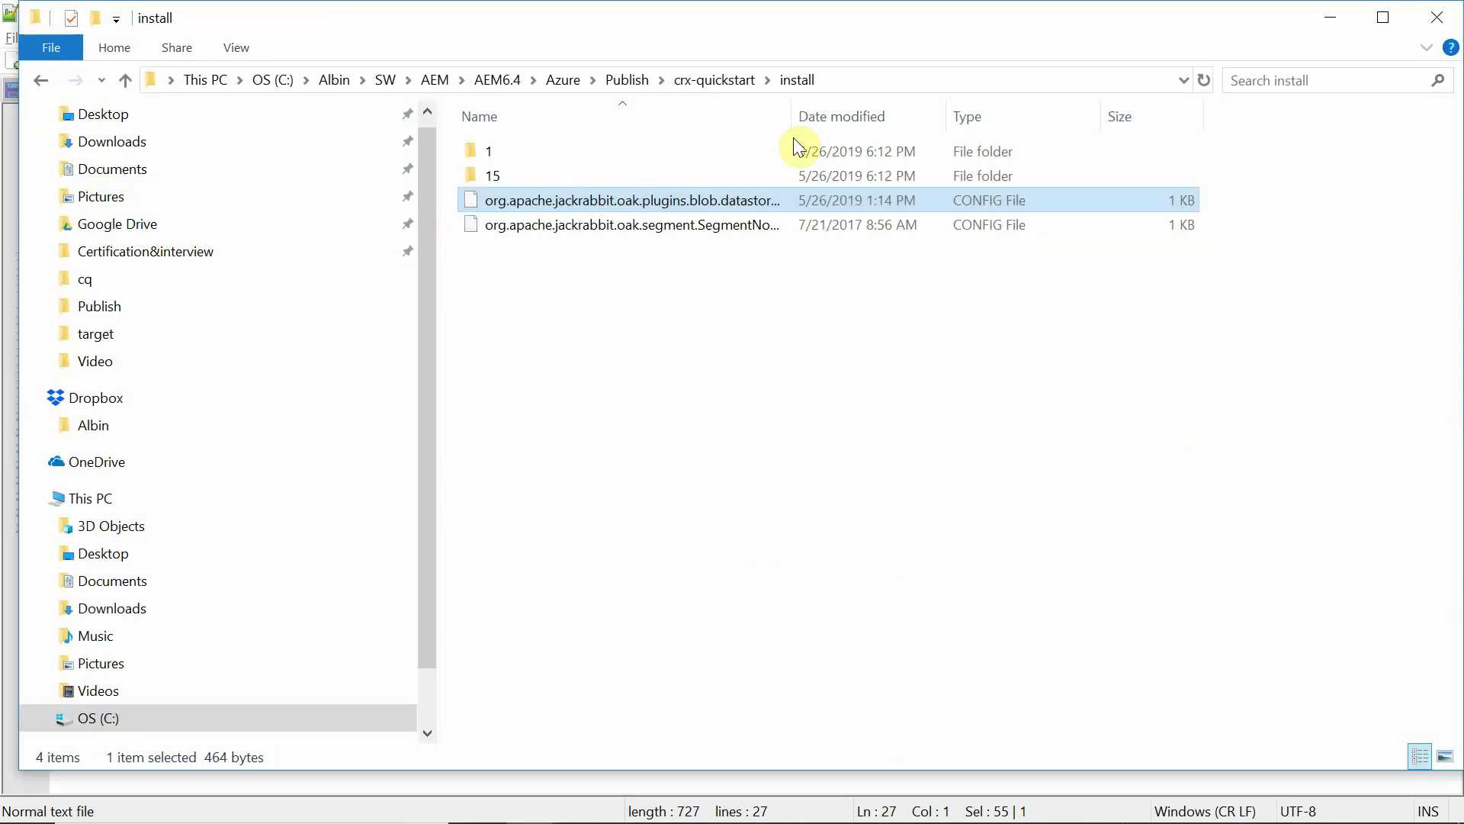
Step: Go back up to the Publish crx-quickstart folder
left_click(730, 81)
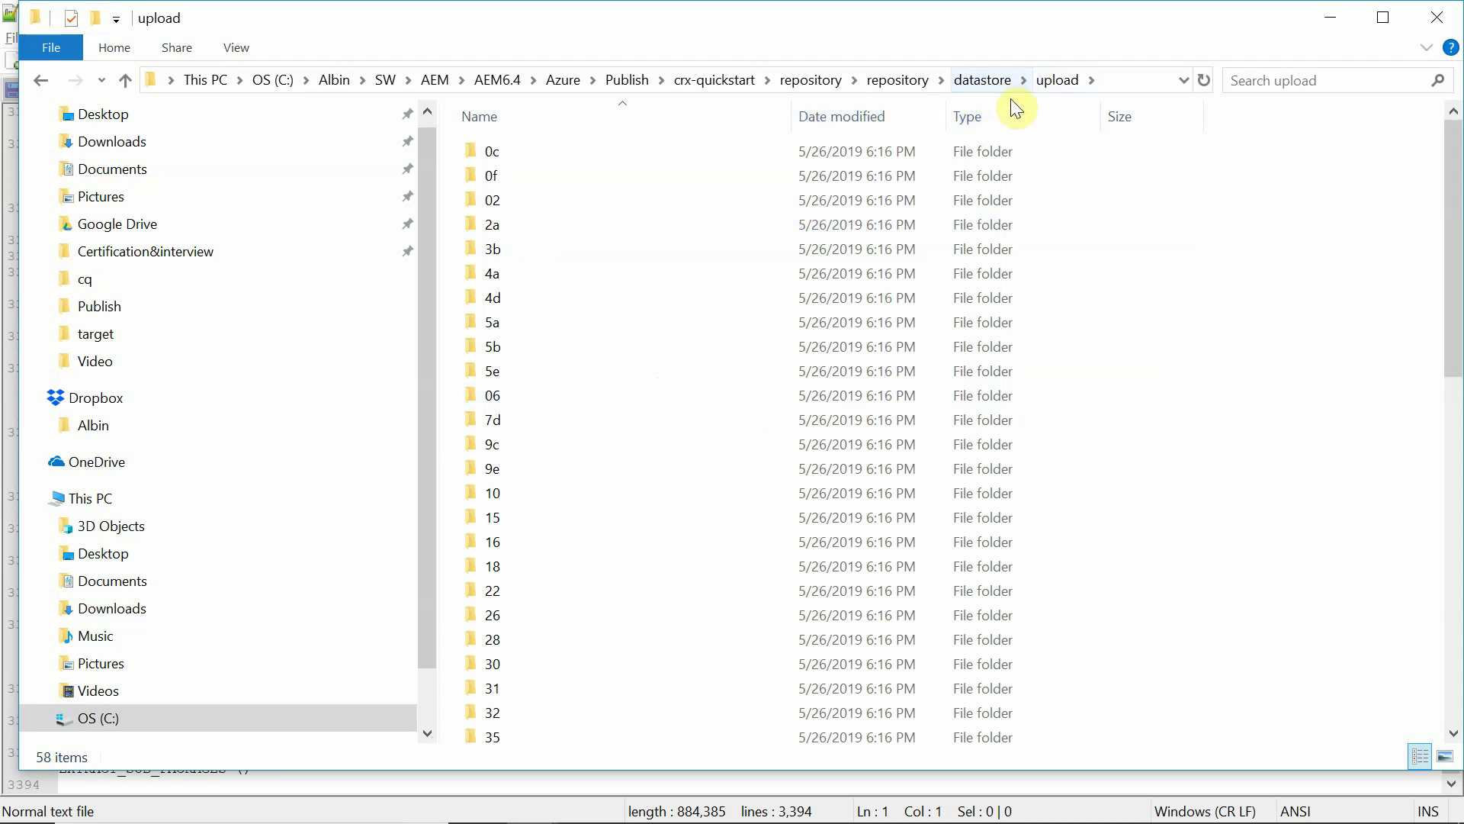
Step: Recheck the Publish datastore's download and upload folders until upload shows 18 subfolders
left_click(983, 81)
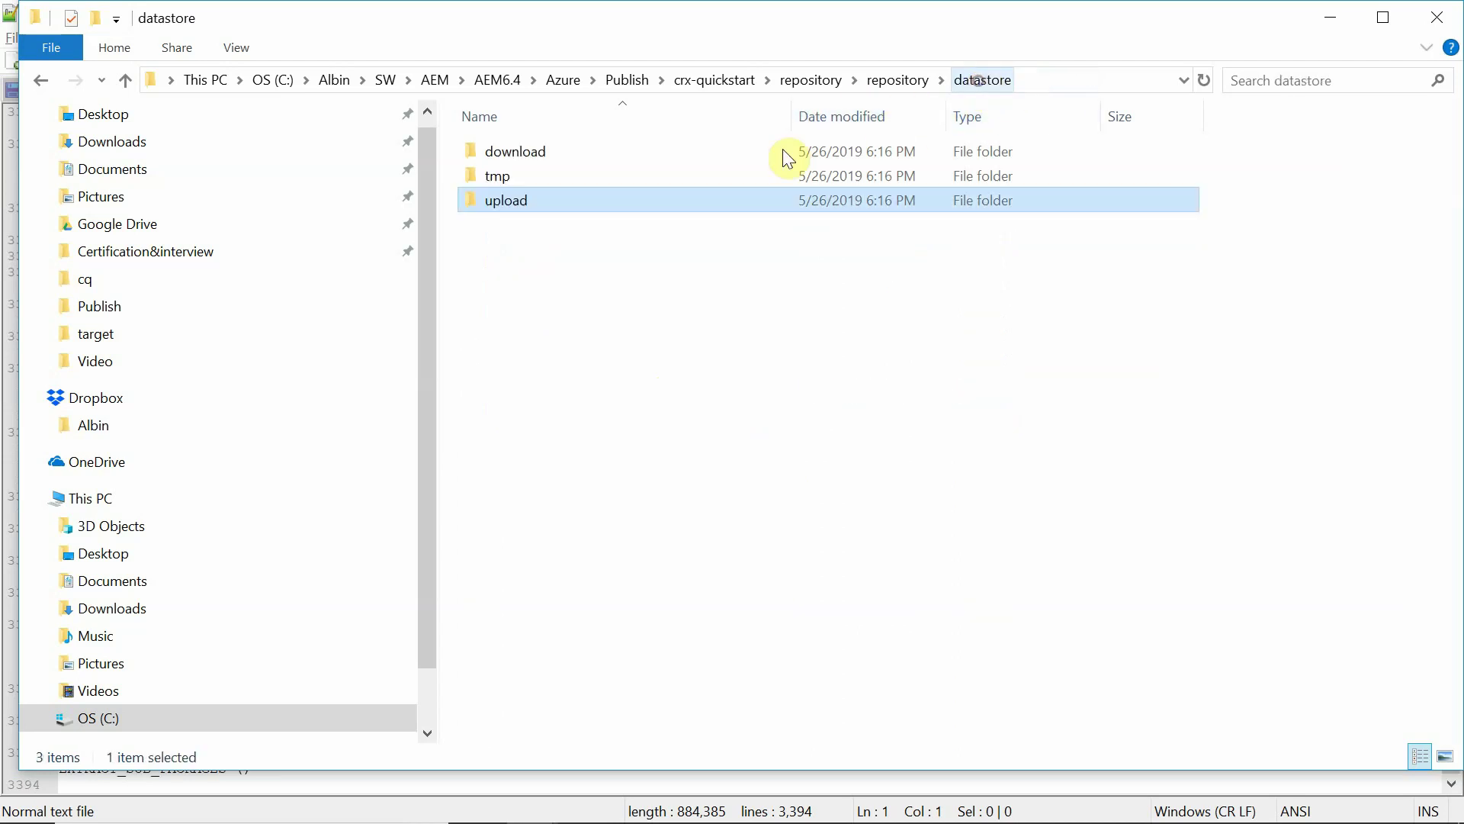
double_click(519, 157)
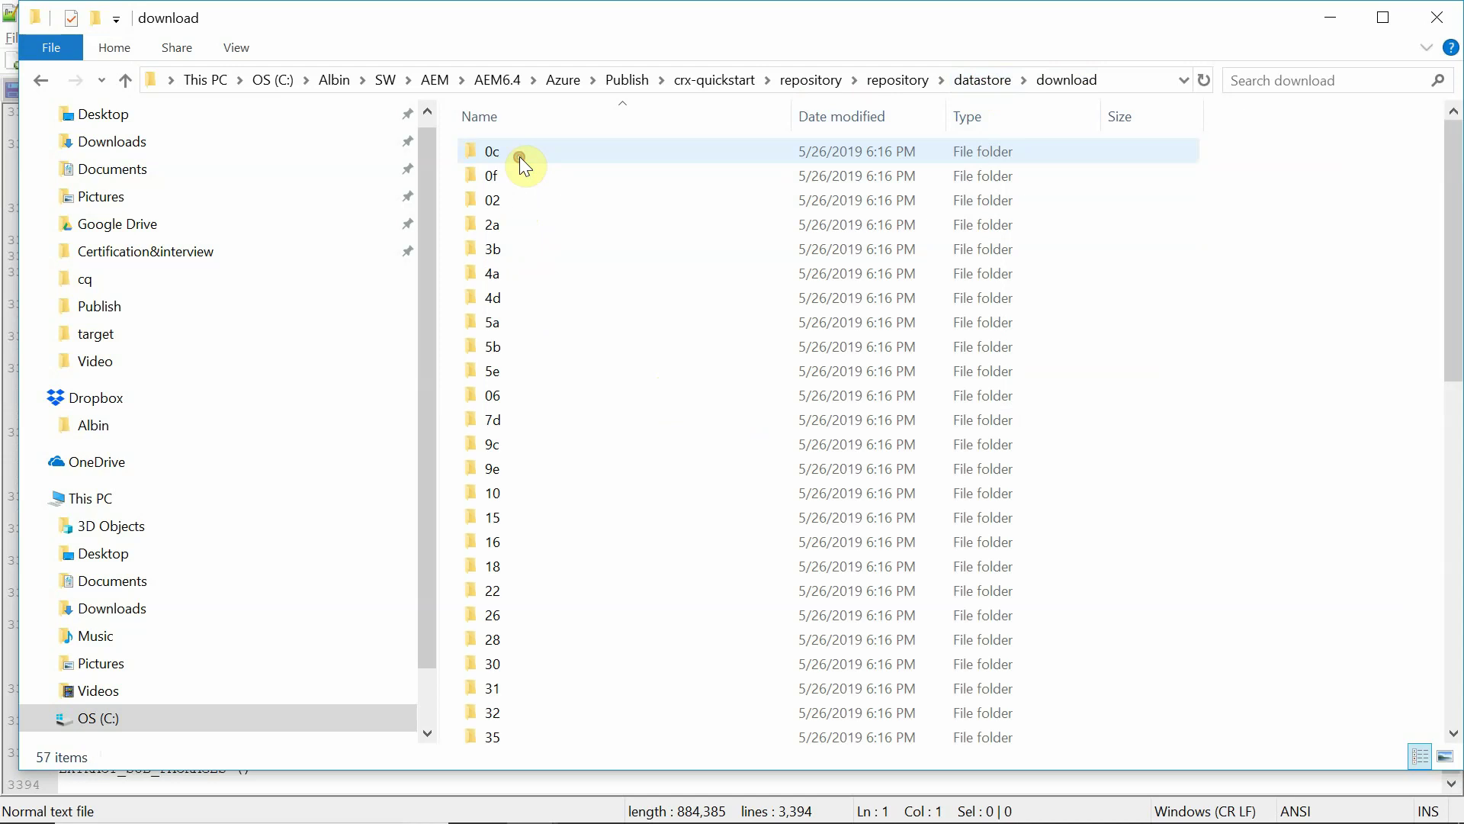
left_click(980, 86)
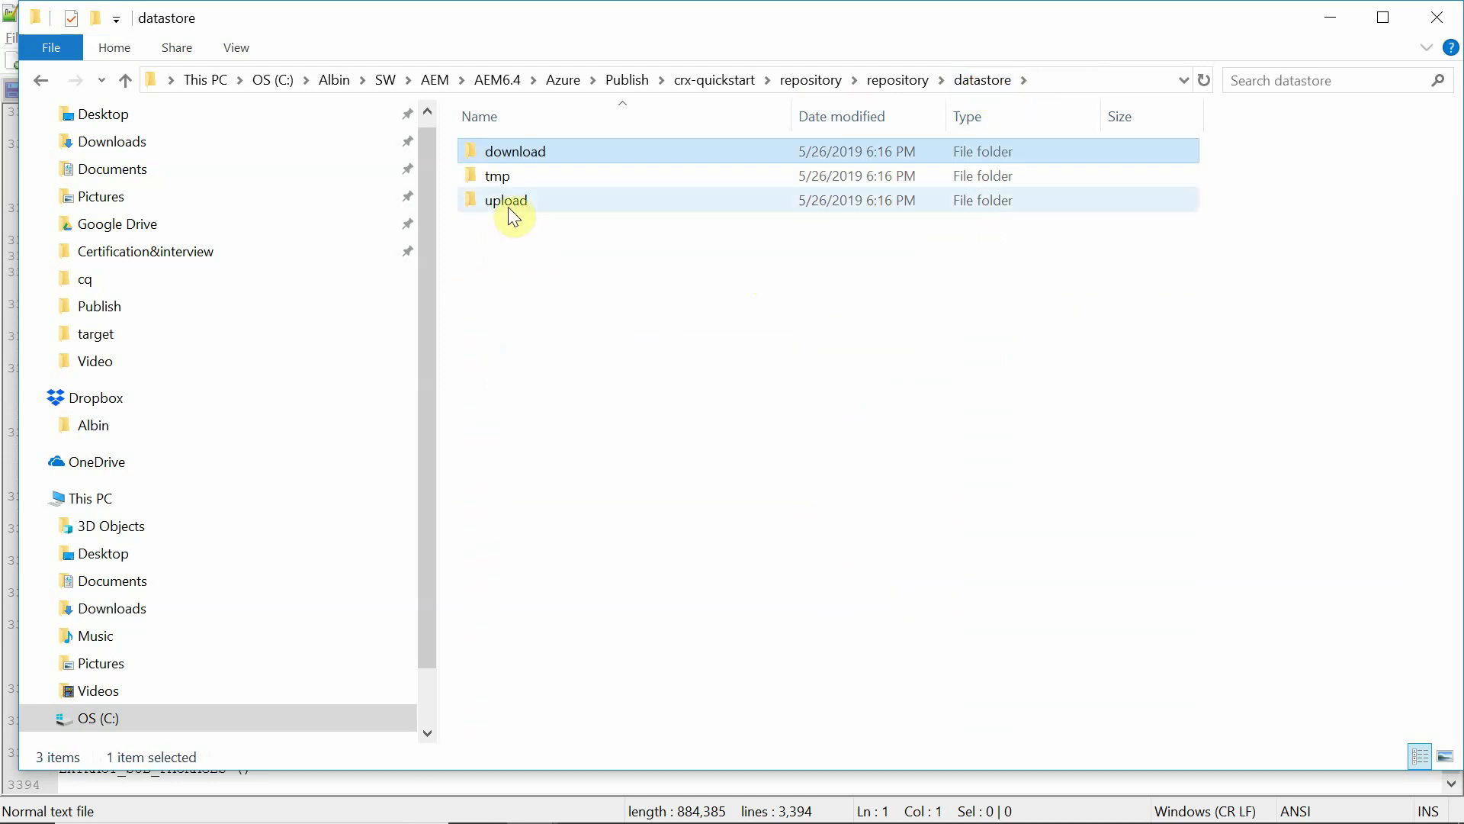
double_click(509, 204)
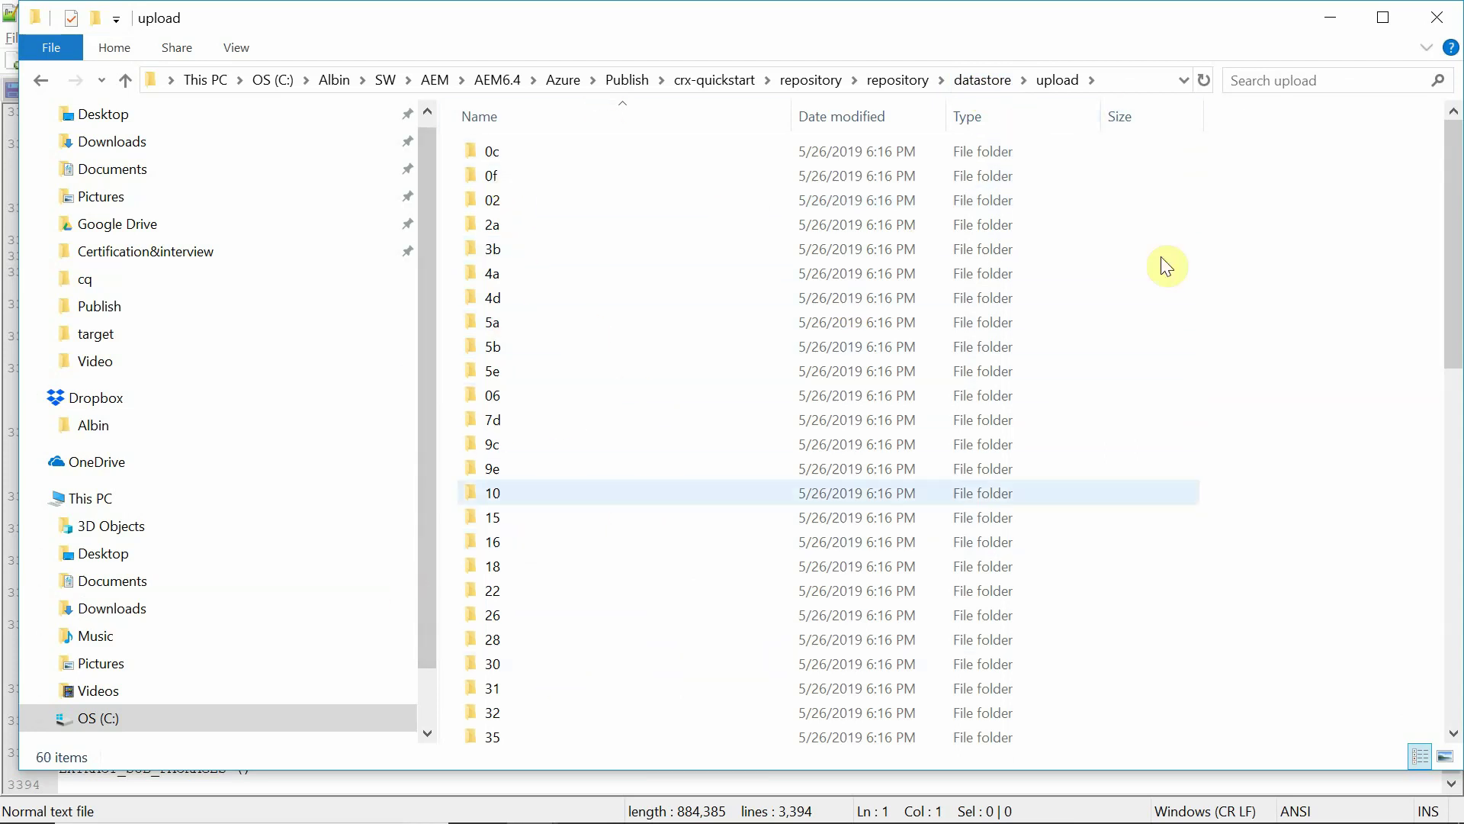
left_click(978, 80)
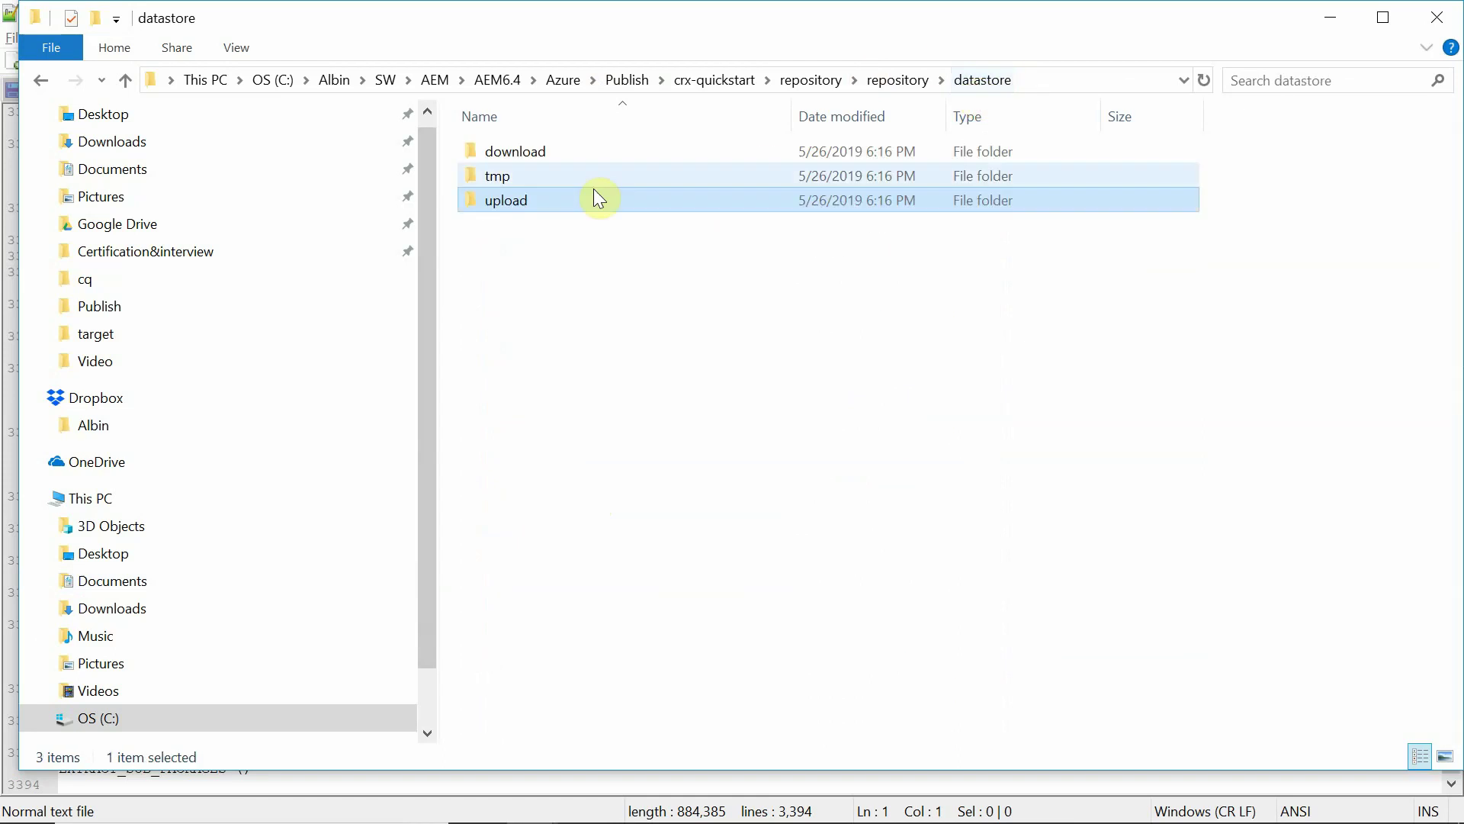
double_click(537, 151)
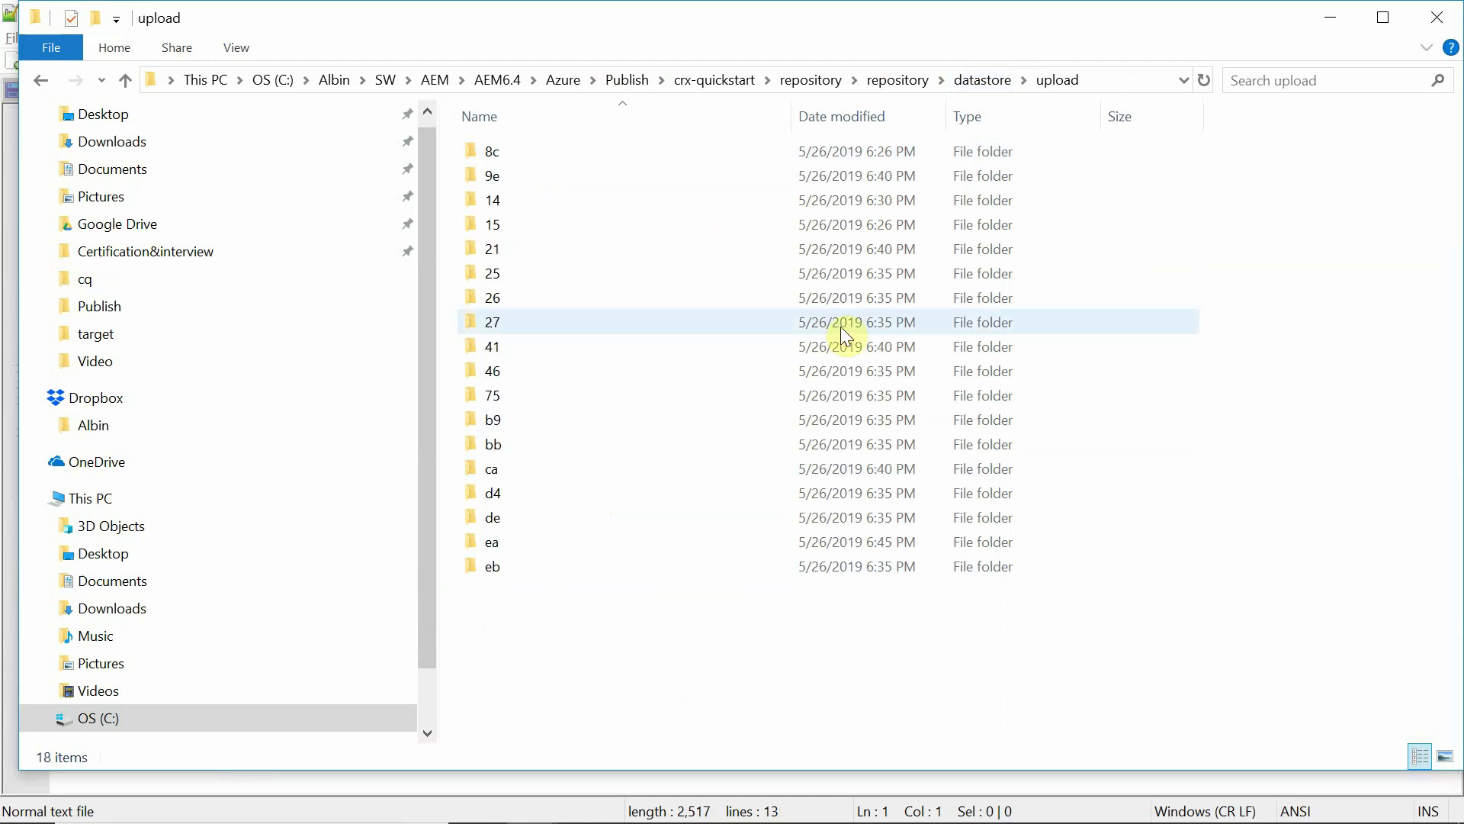
left_click(976, 81)
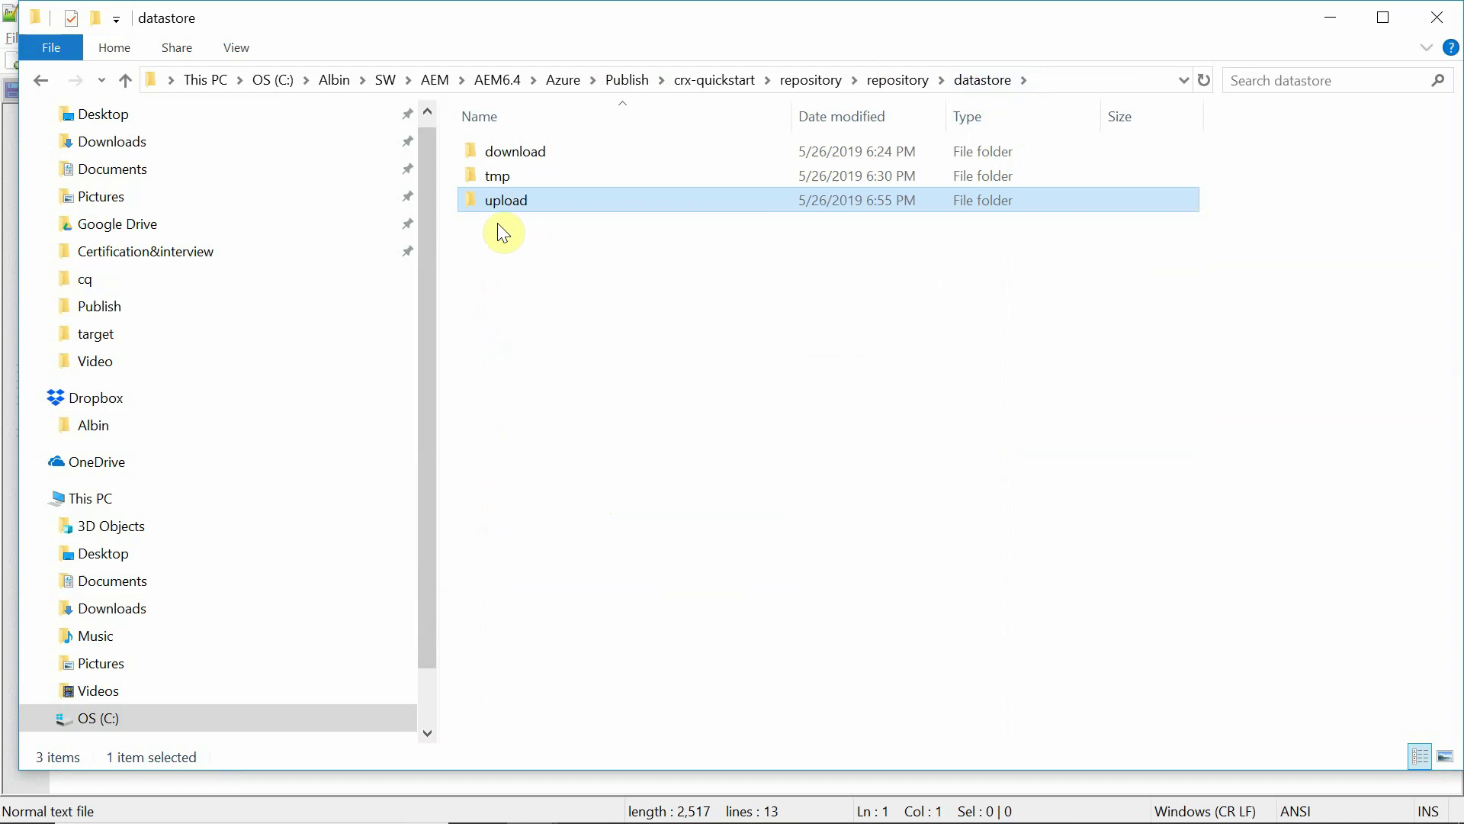
double_click(518, 152)
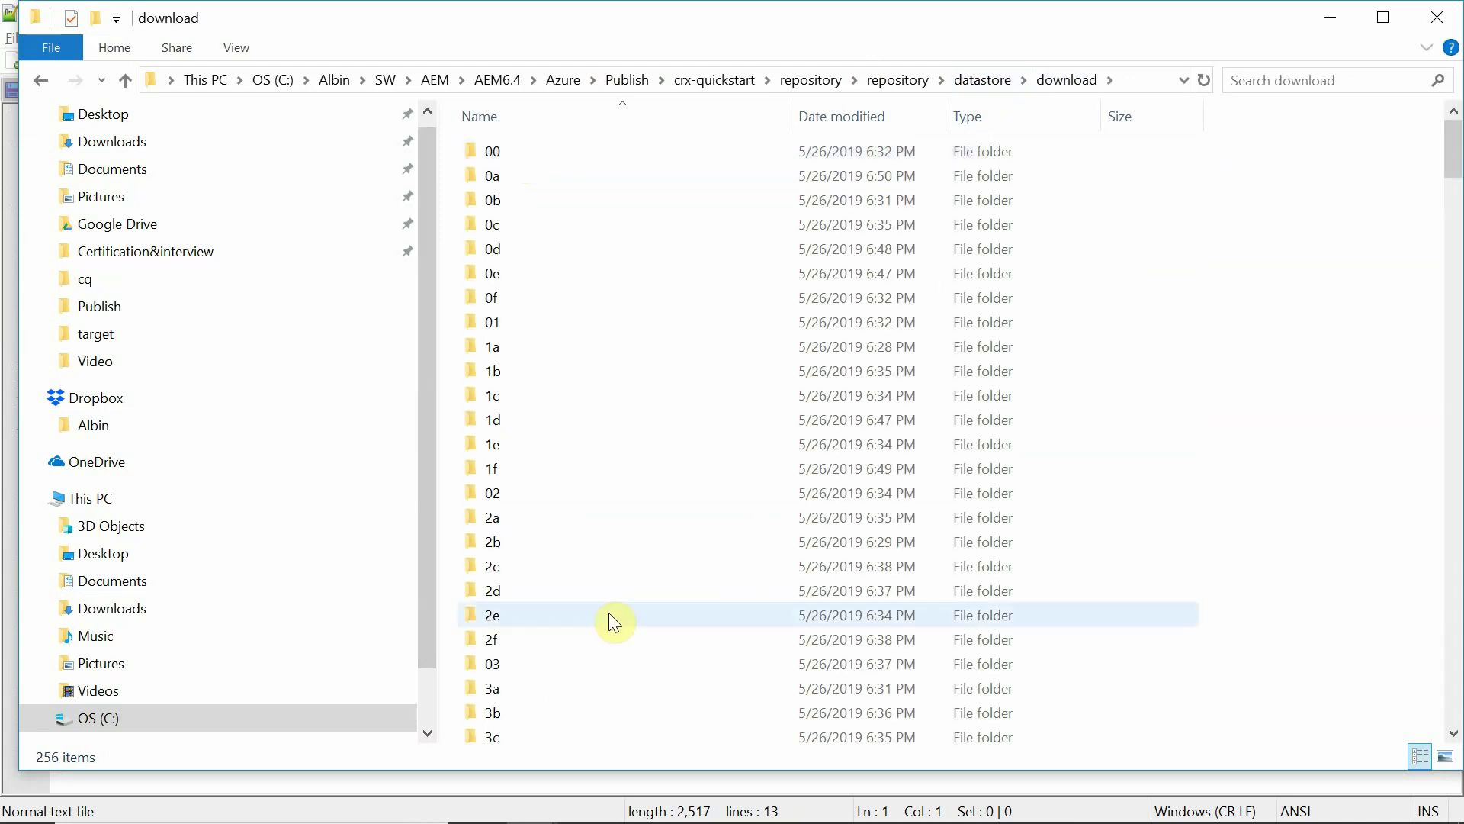
left_click(981, 80)
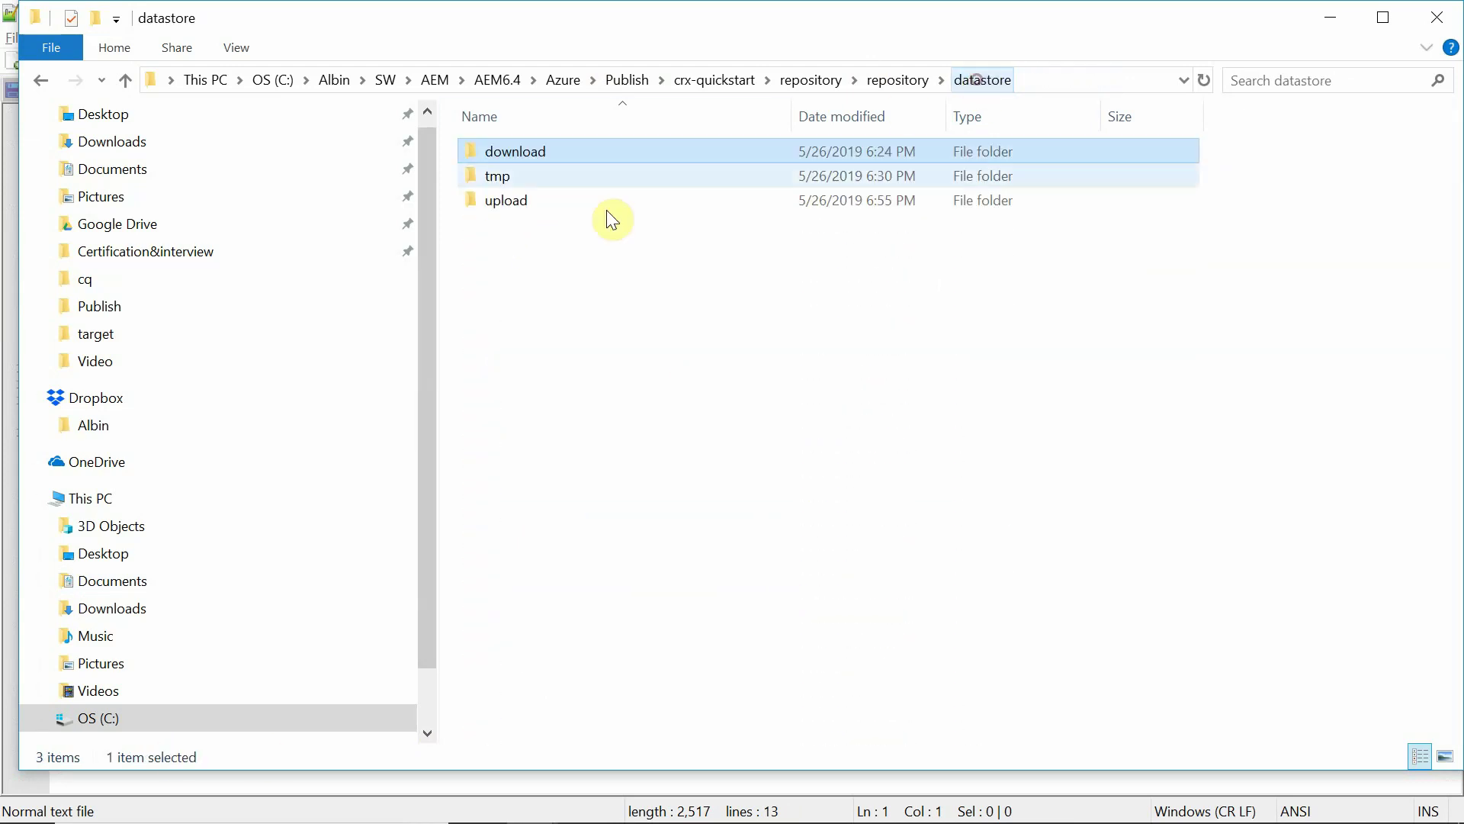
double_click(511, 200)
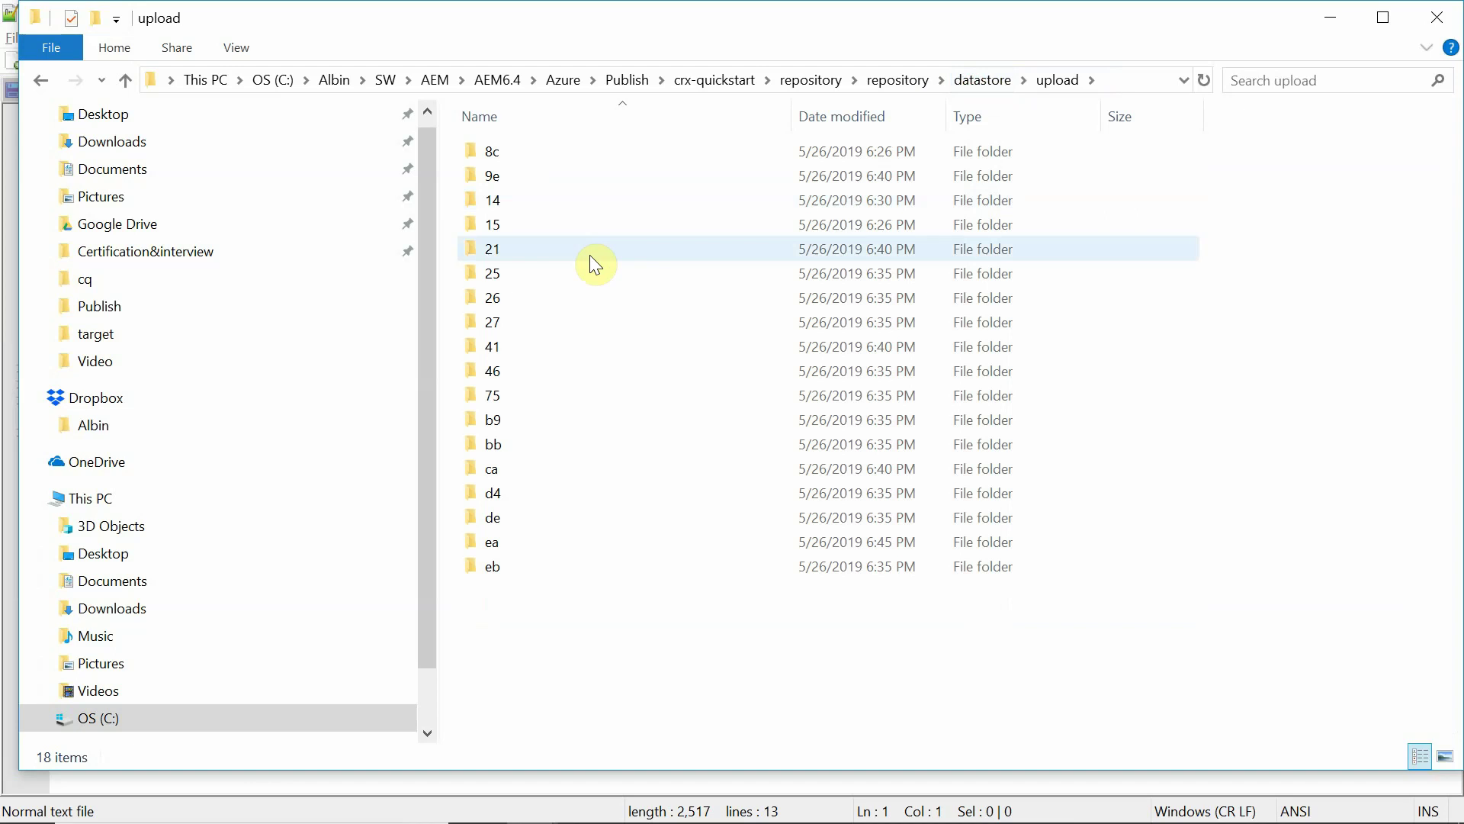
mouse_move(591, 257)
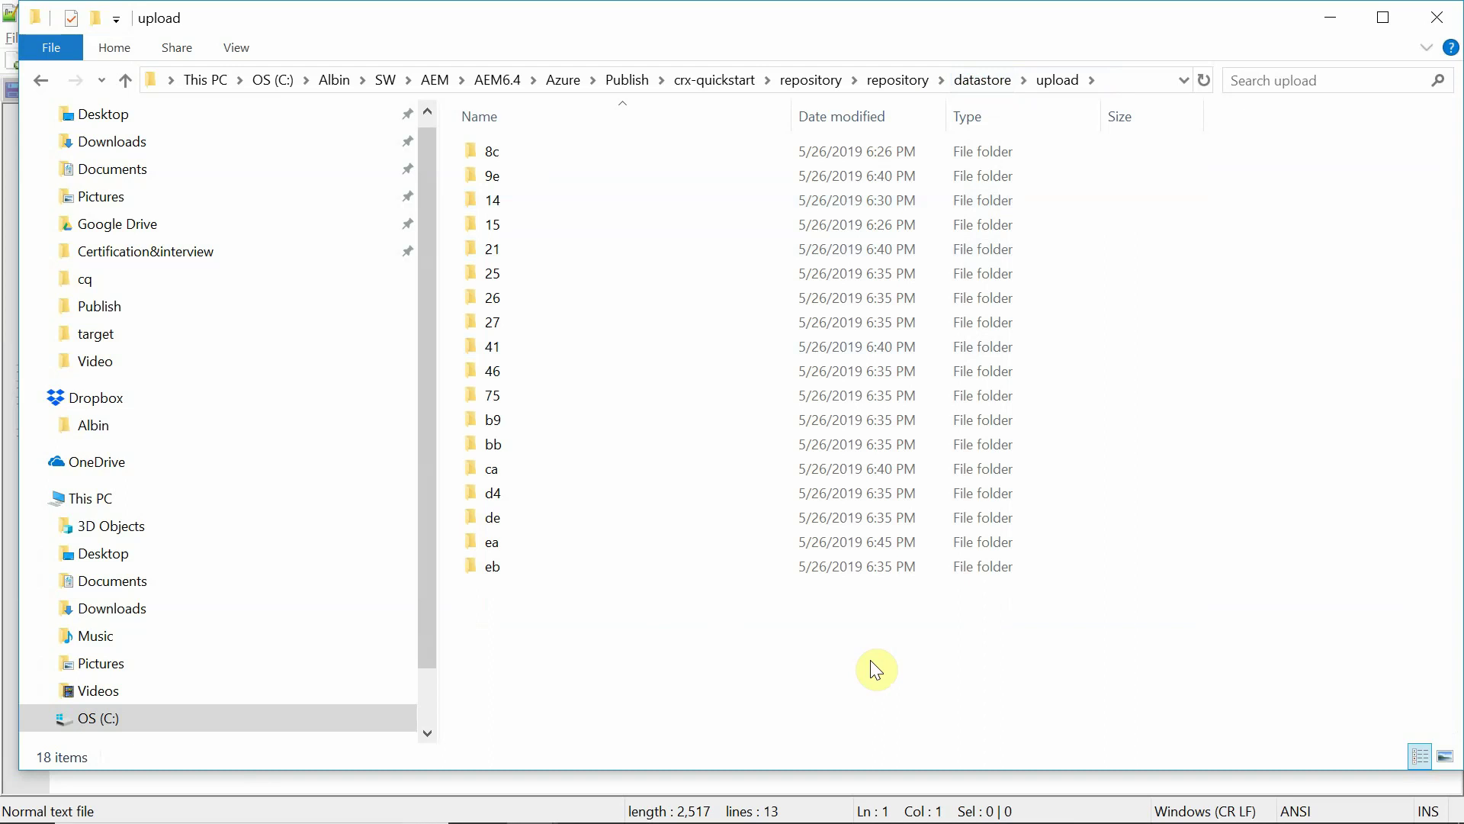
key("alt+Tab")
key("alt+Tab")
key("alt+Tab")
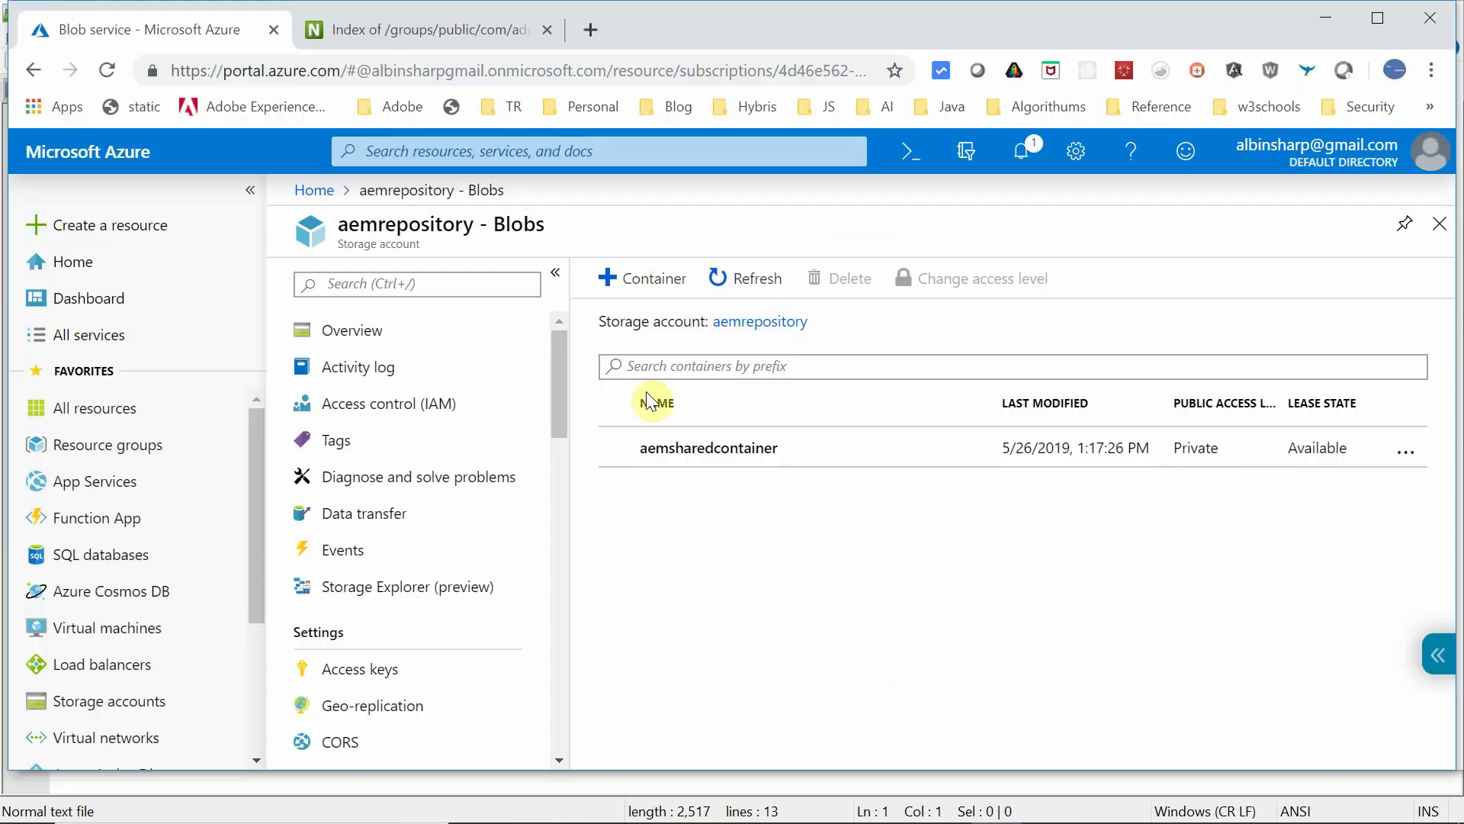
Step: Bring forward the We.Retail English page at localhost:4503 and open a new browser tab
key("alt+Tab")
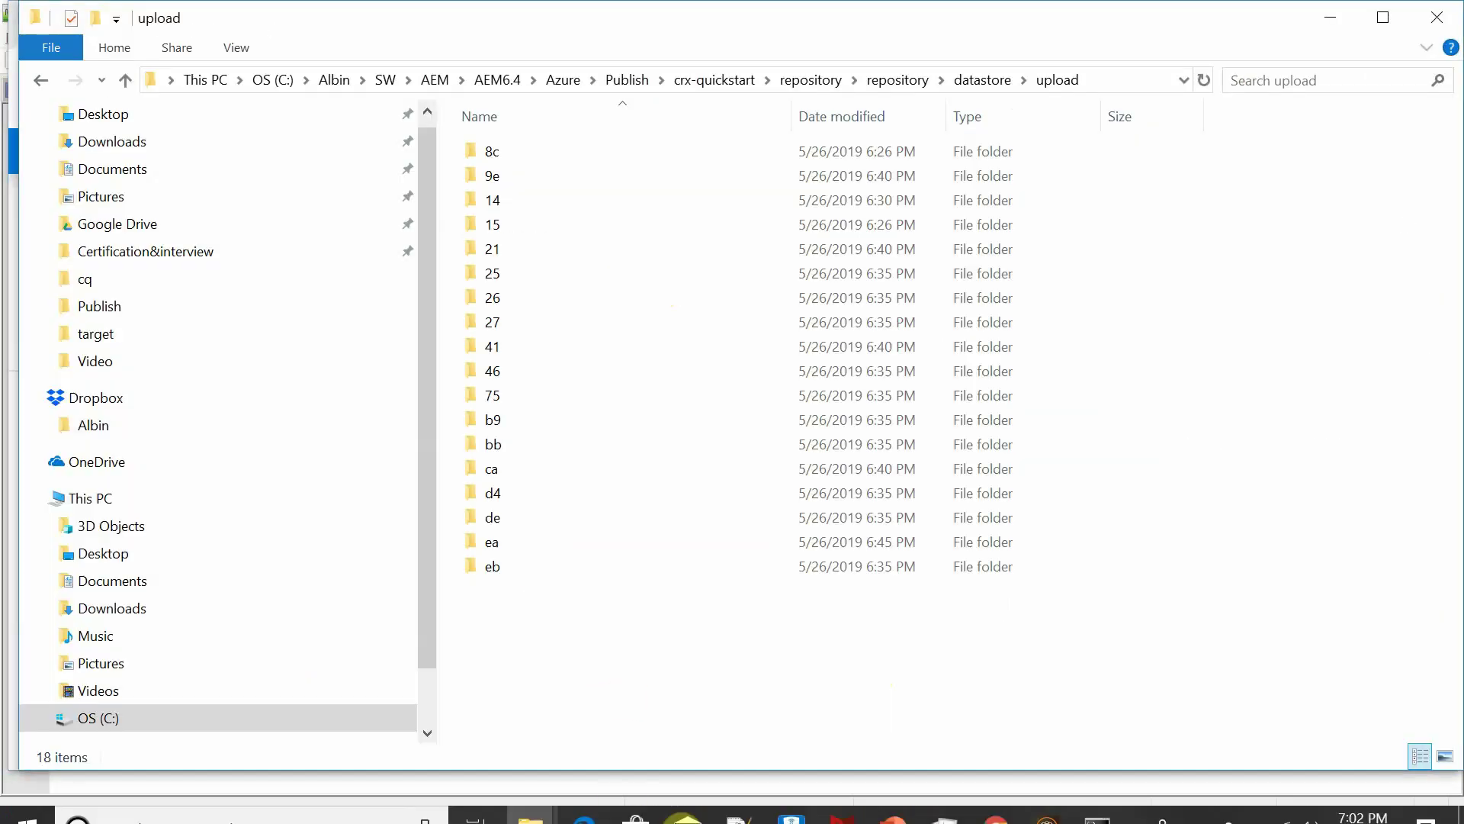
left_click(581, 799)
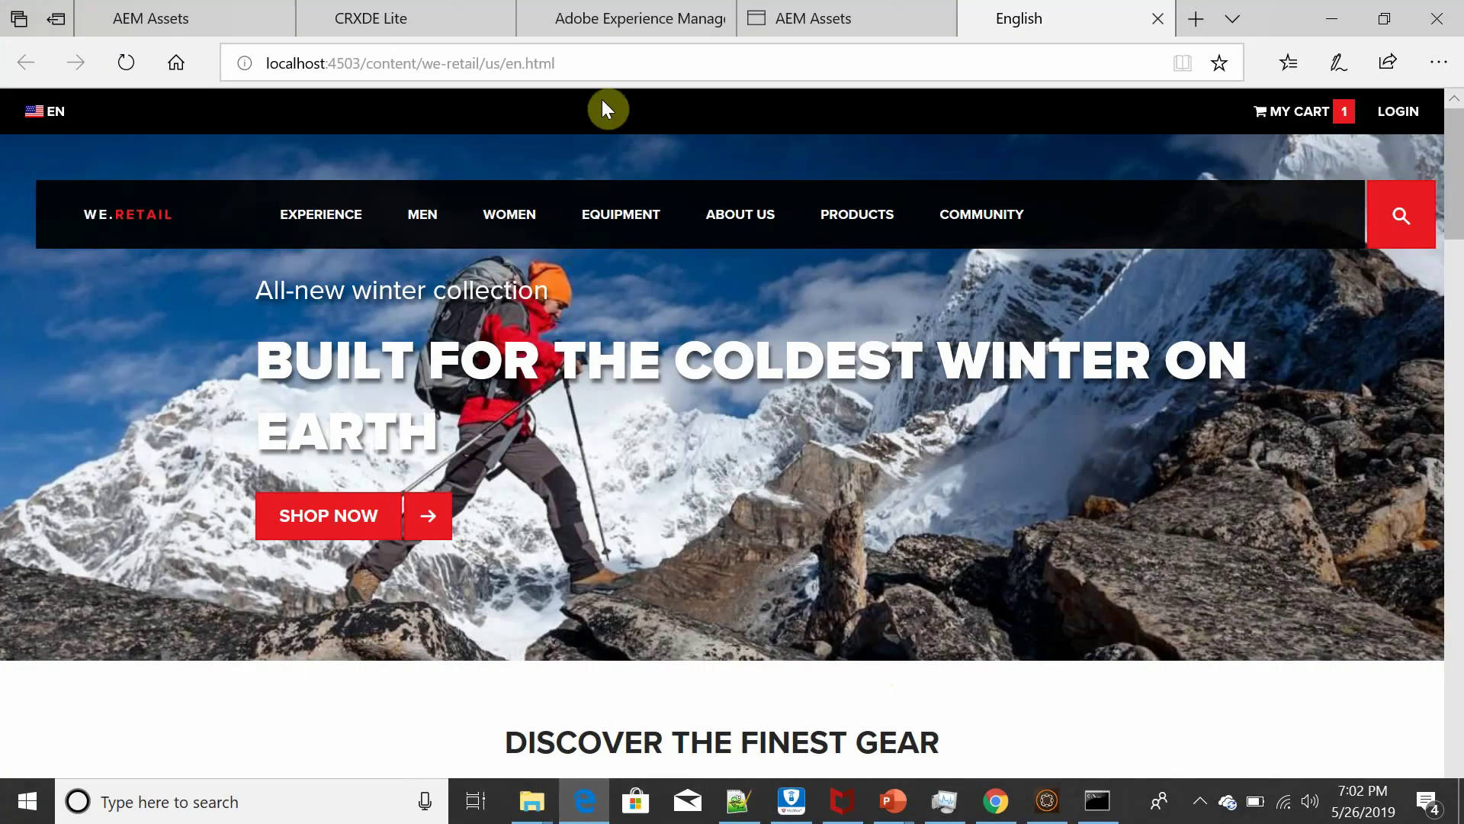
left_click_drag(366, 64, 219, 50)
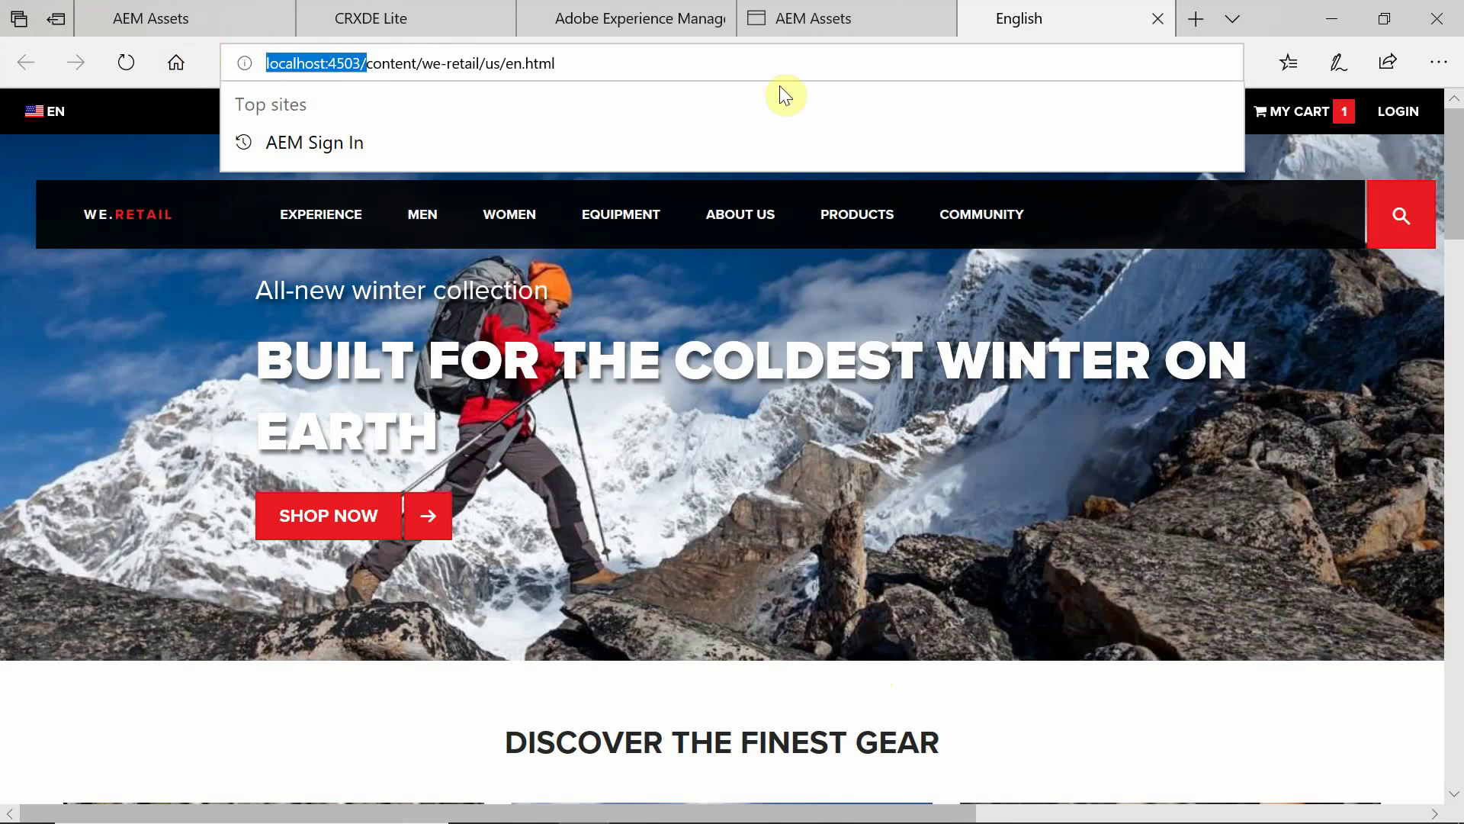
left_click(1196, 20)
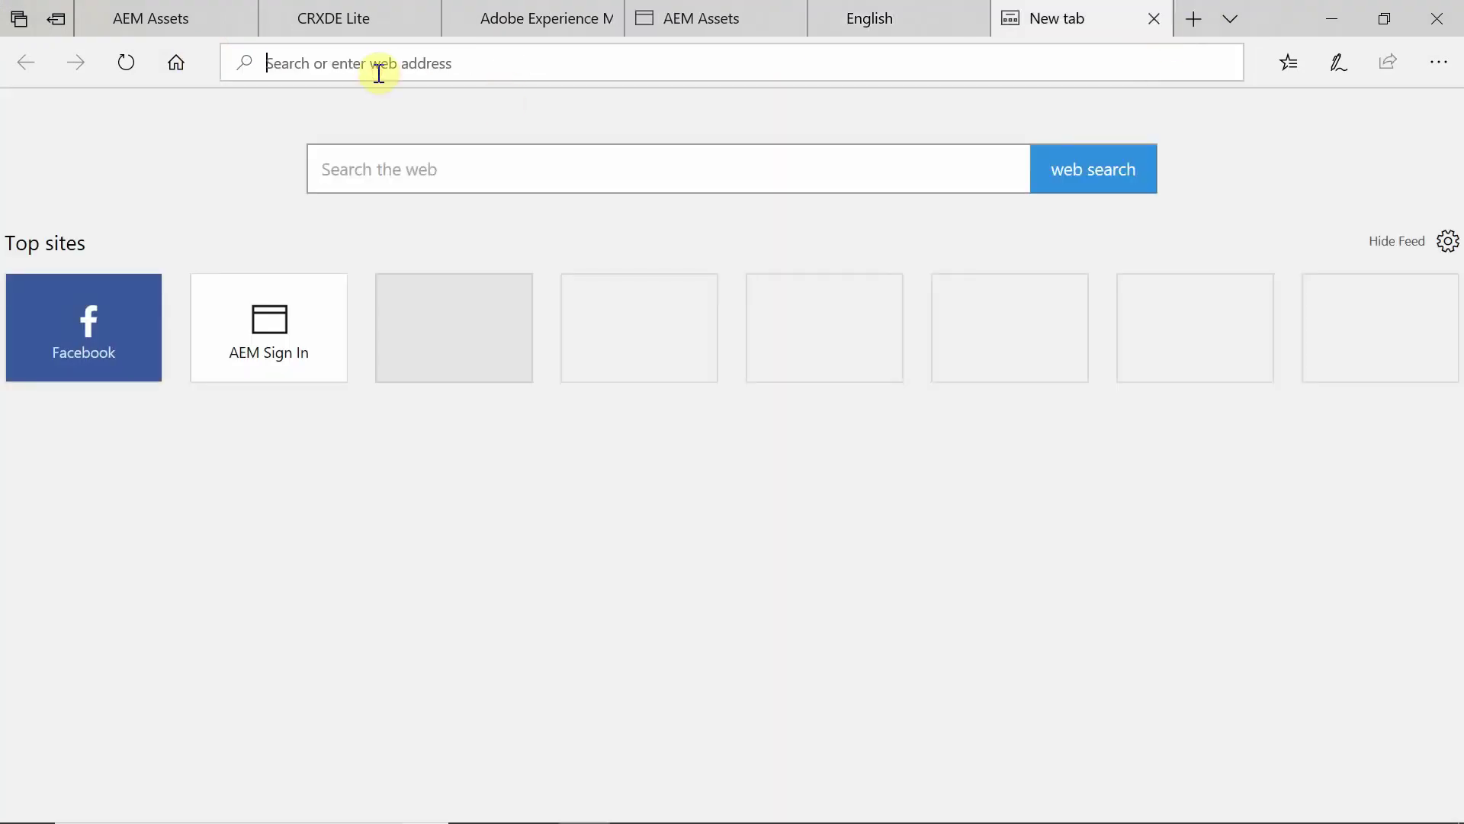
Step: Load localhost:4502/miscadmin and open Default Agent under Replication > Agents on author
left_click(300, 25)
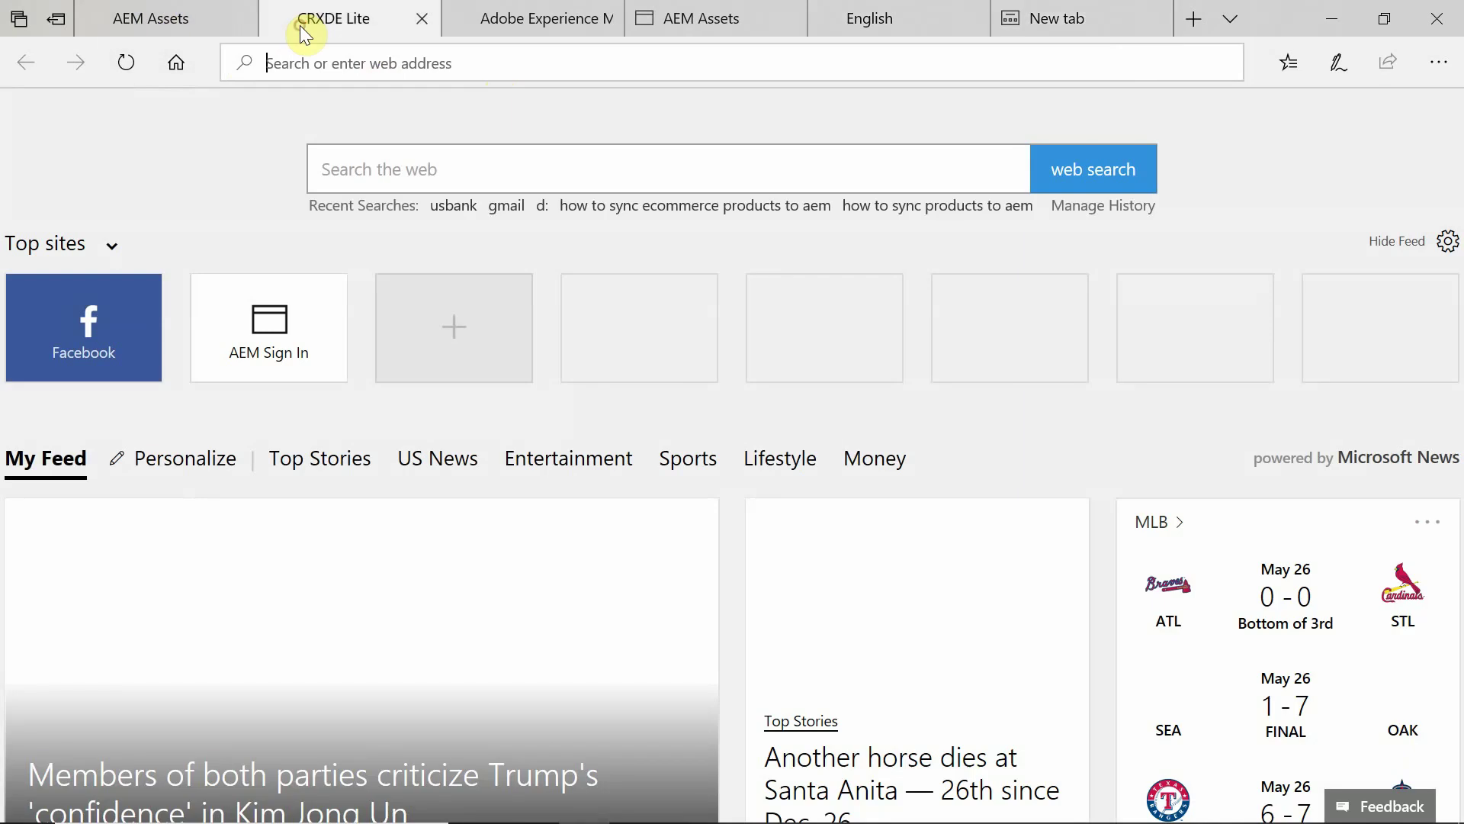
left_click_drag(369, 64, 608, 94)
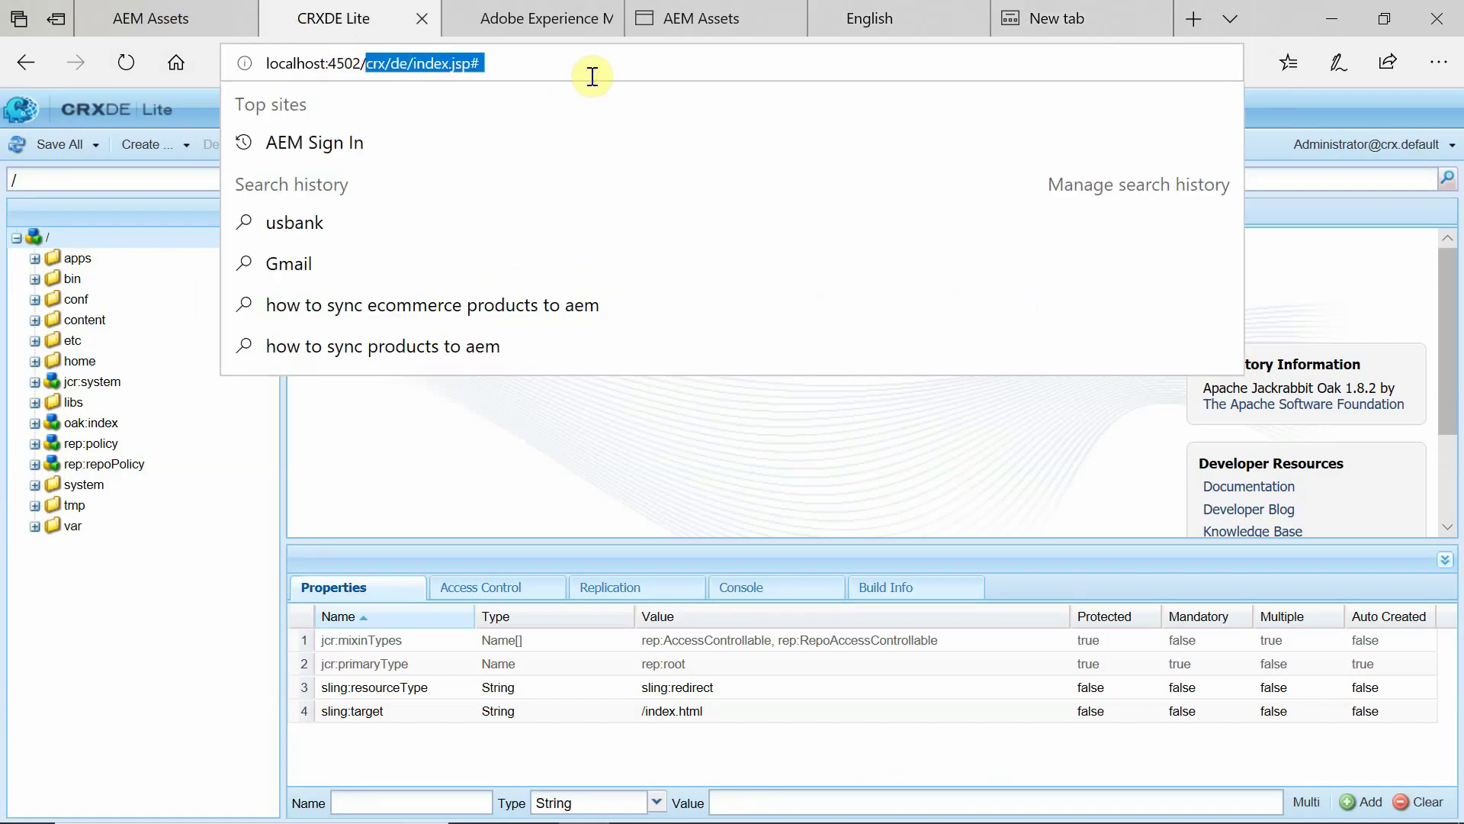
type("miscadmi")
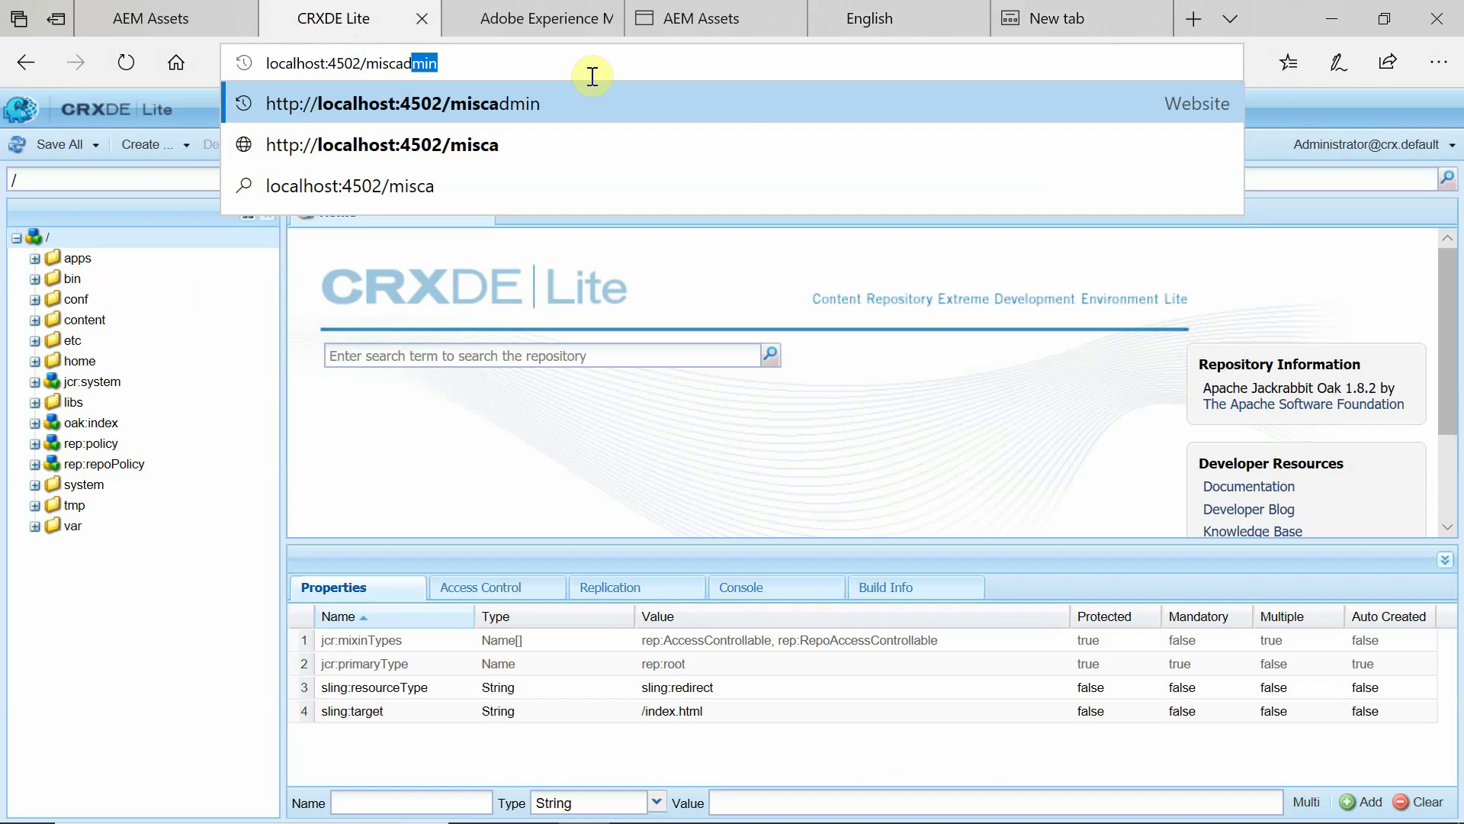
type("n")
key("Return")
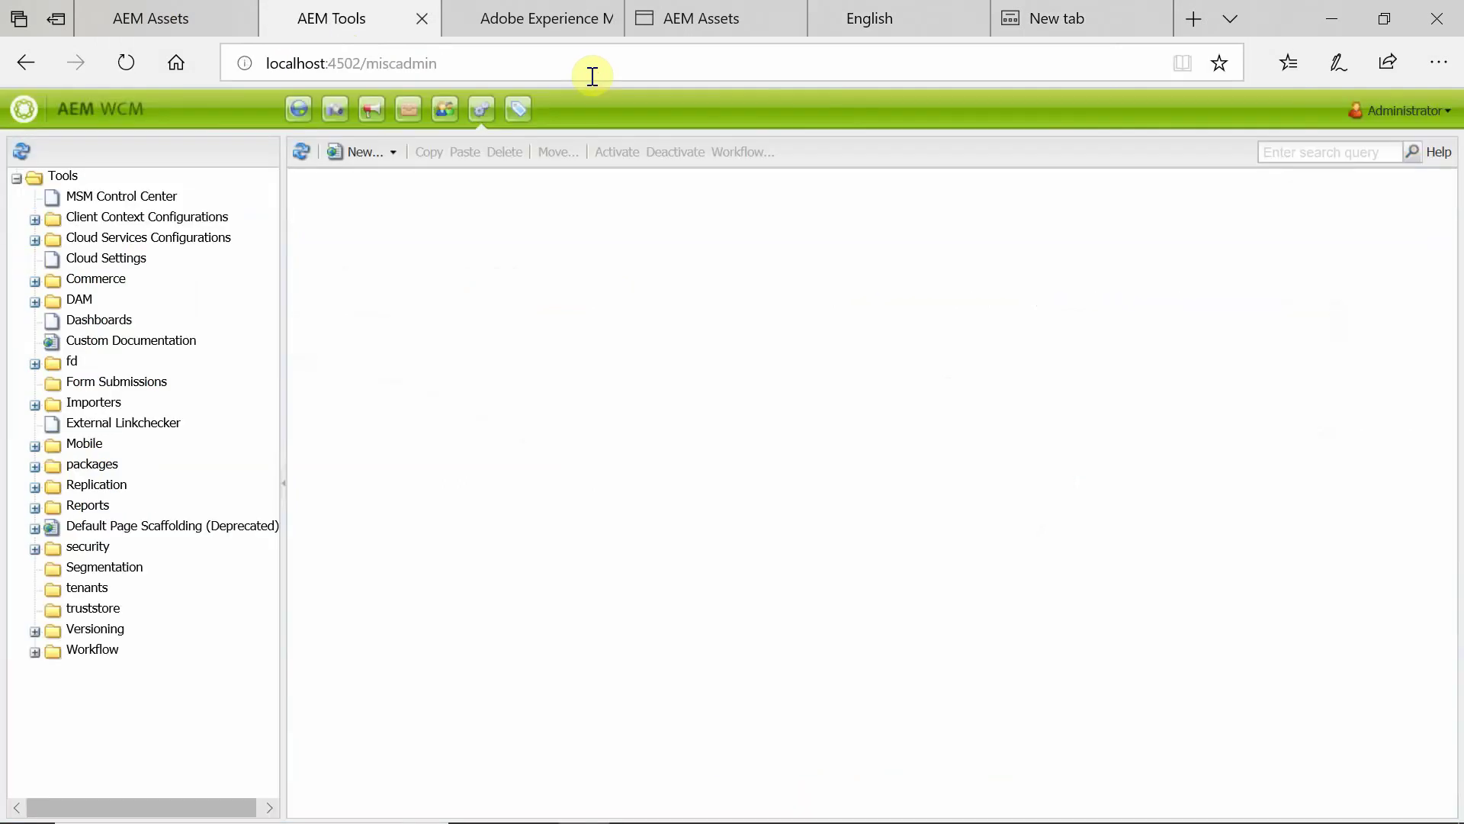
left_click(35, 487)
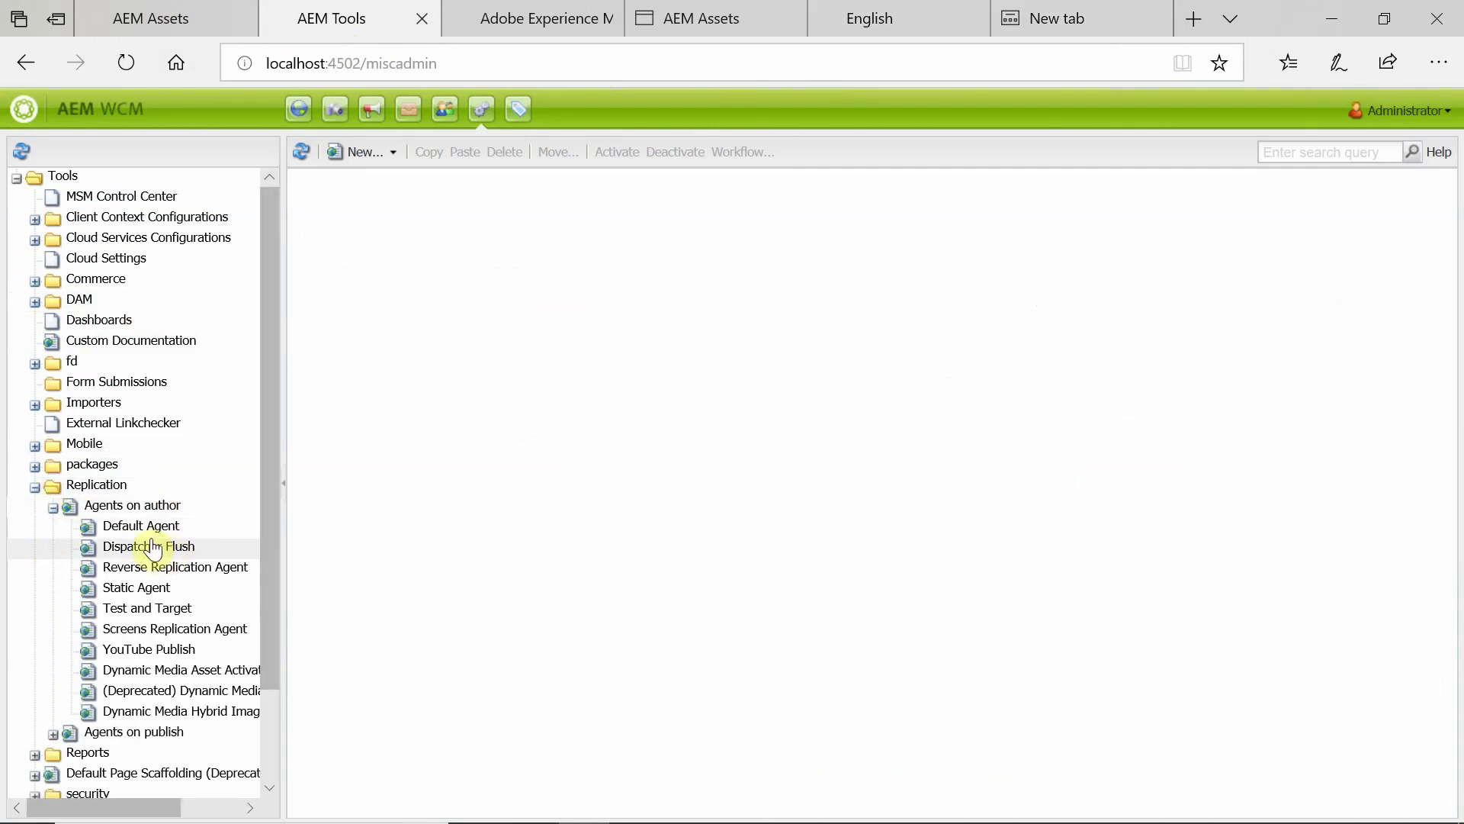
double_click(138, 533)
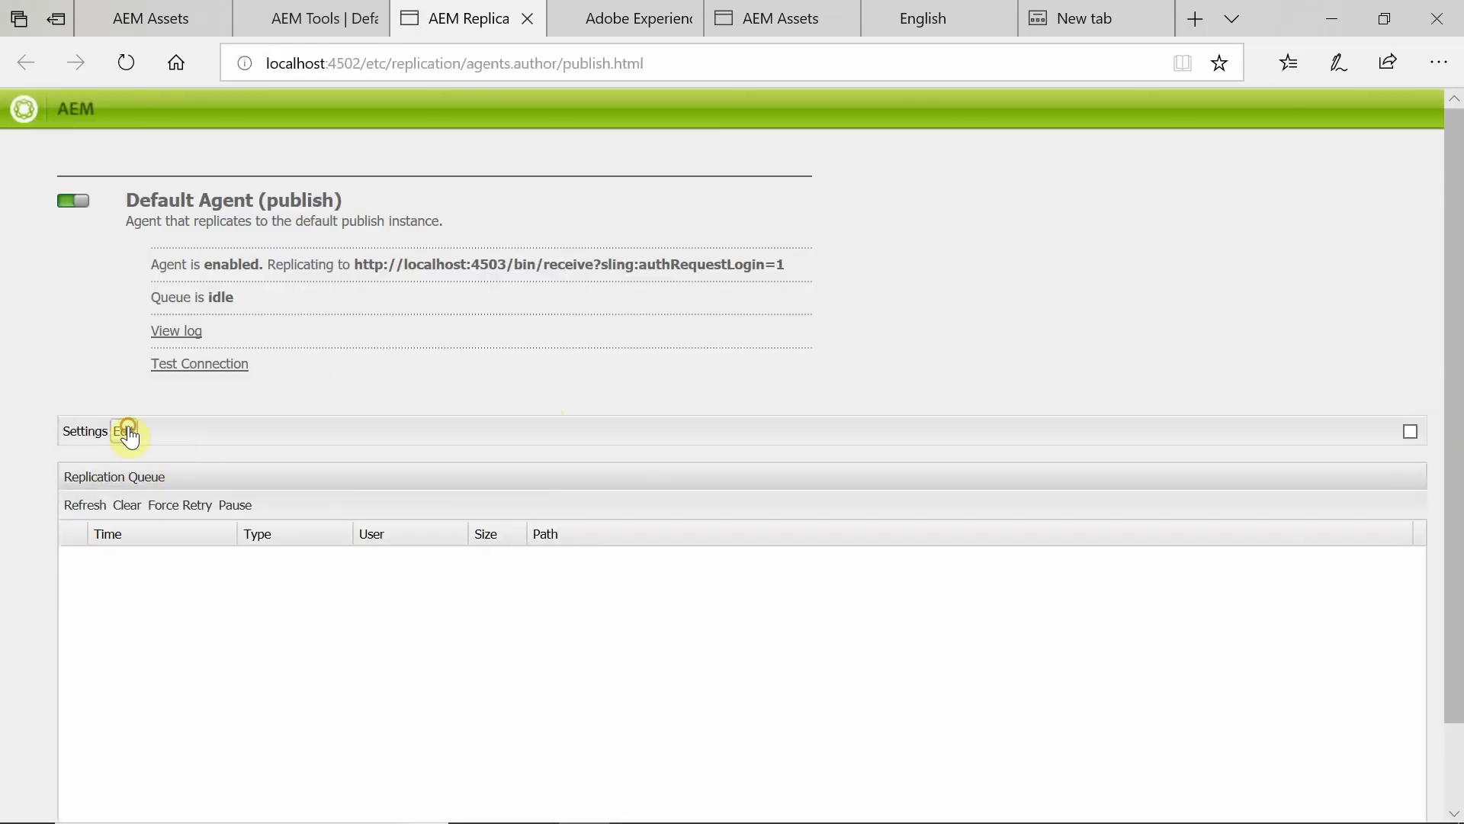
Step: Set the Default Agent's serialization to Binary less and append &binaryless=true to its transport URI
left_click(126, 432)
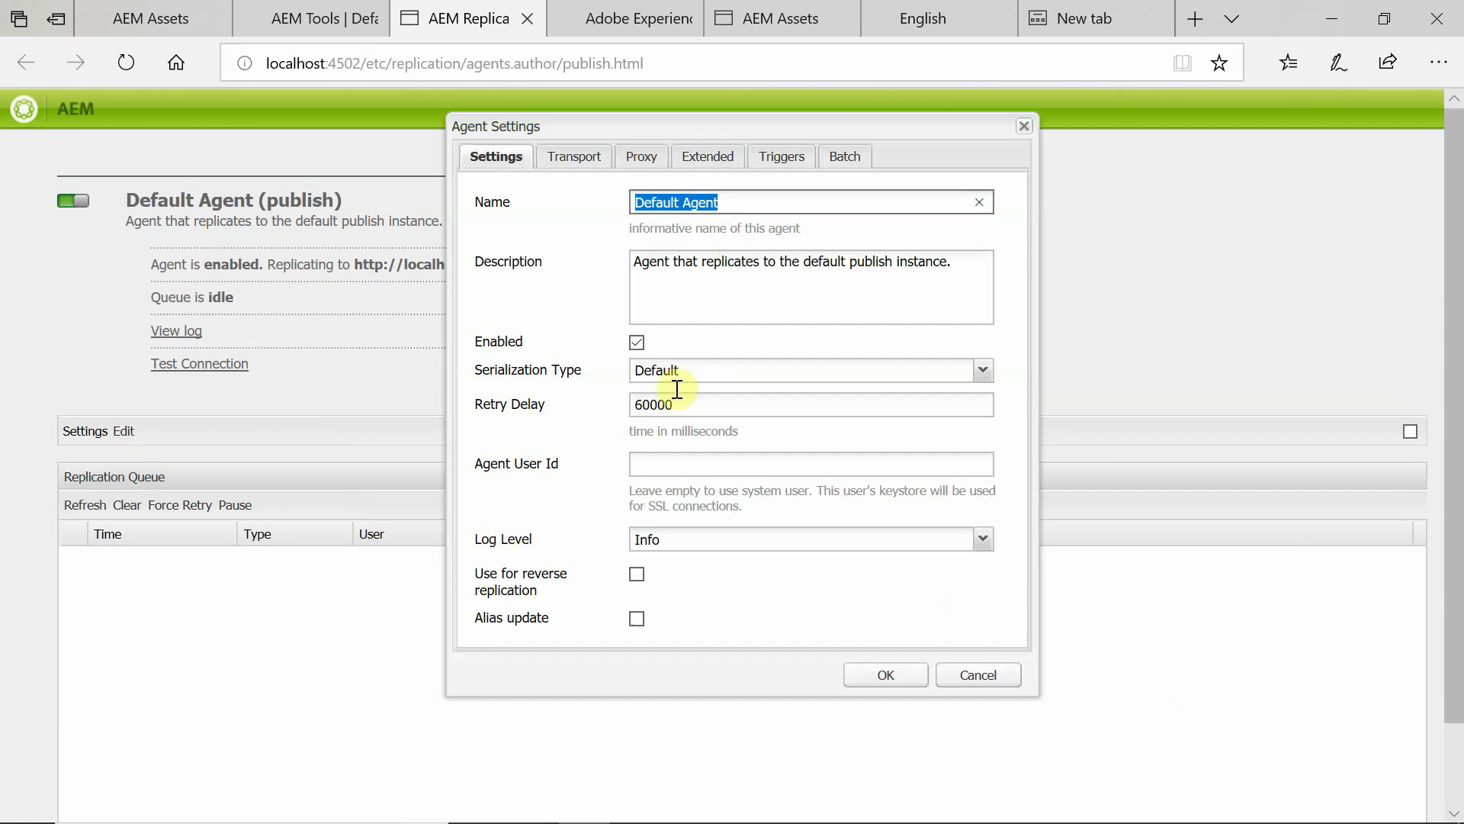
left_click(985, 371)
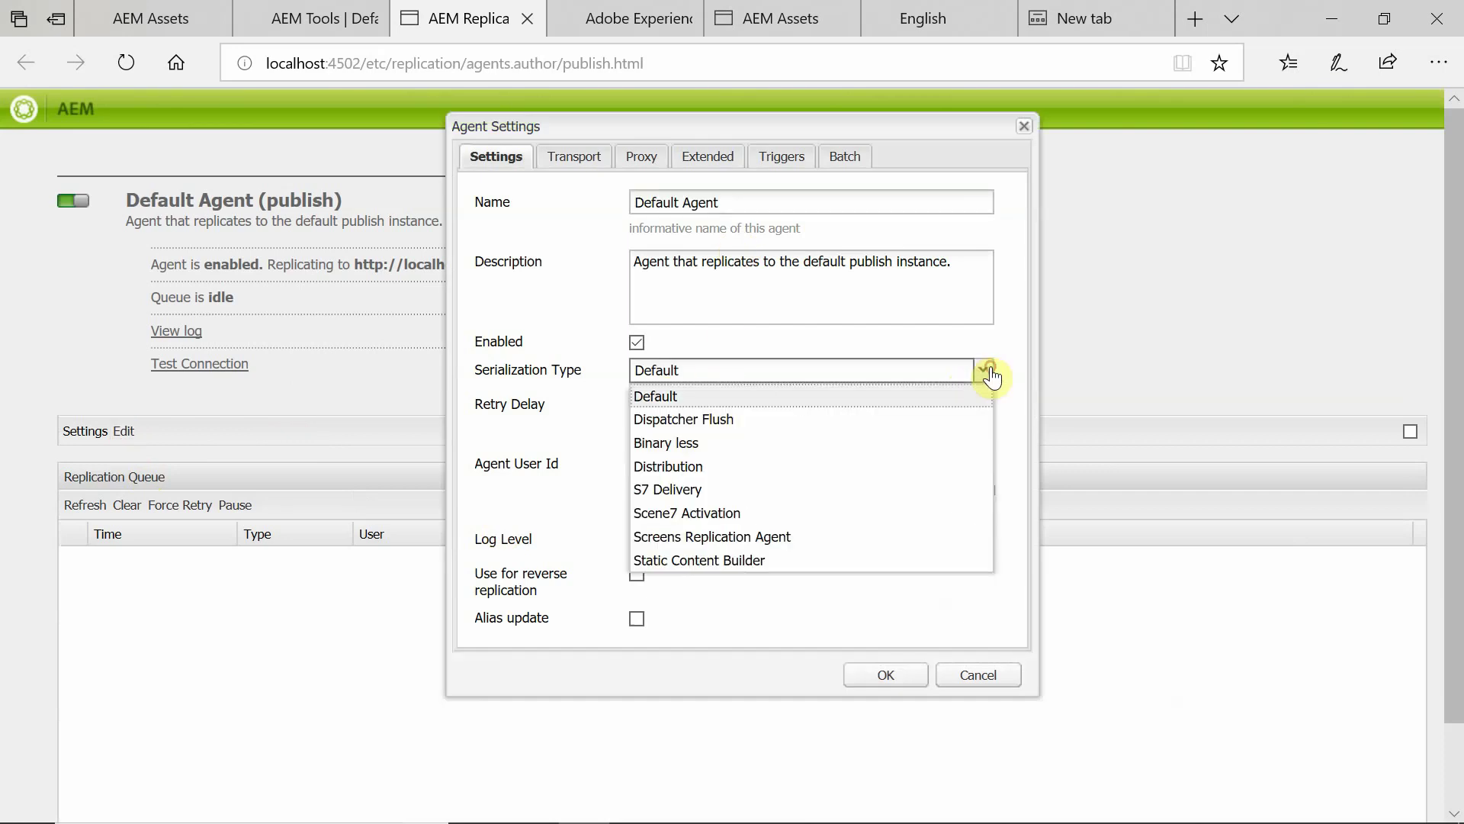
left_click(672, 446)
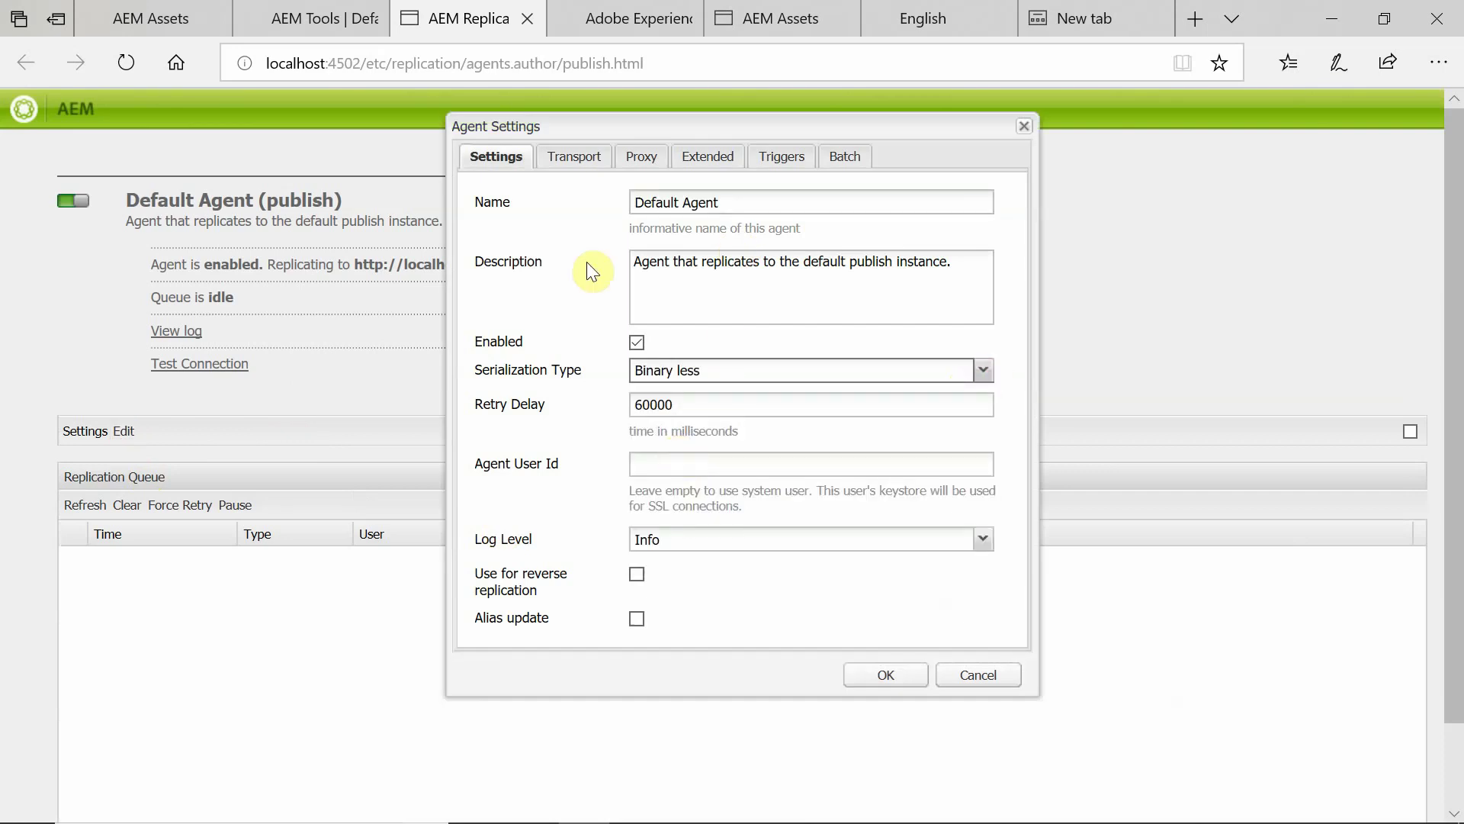
left_click(570, 156)
left_click(982, 201)
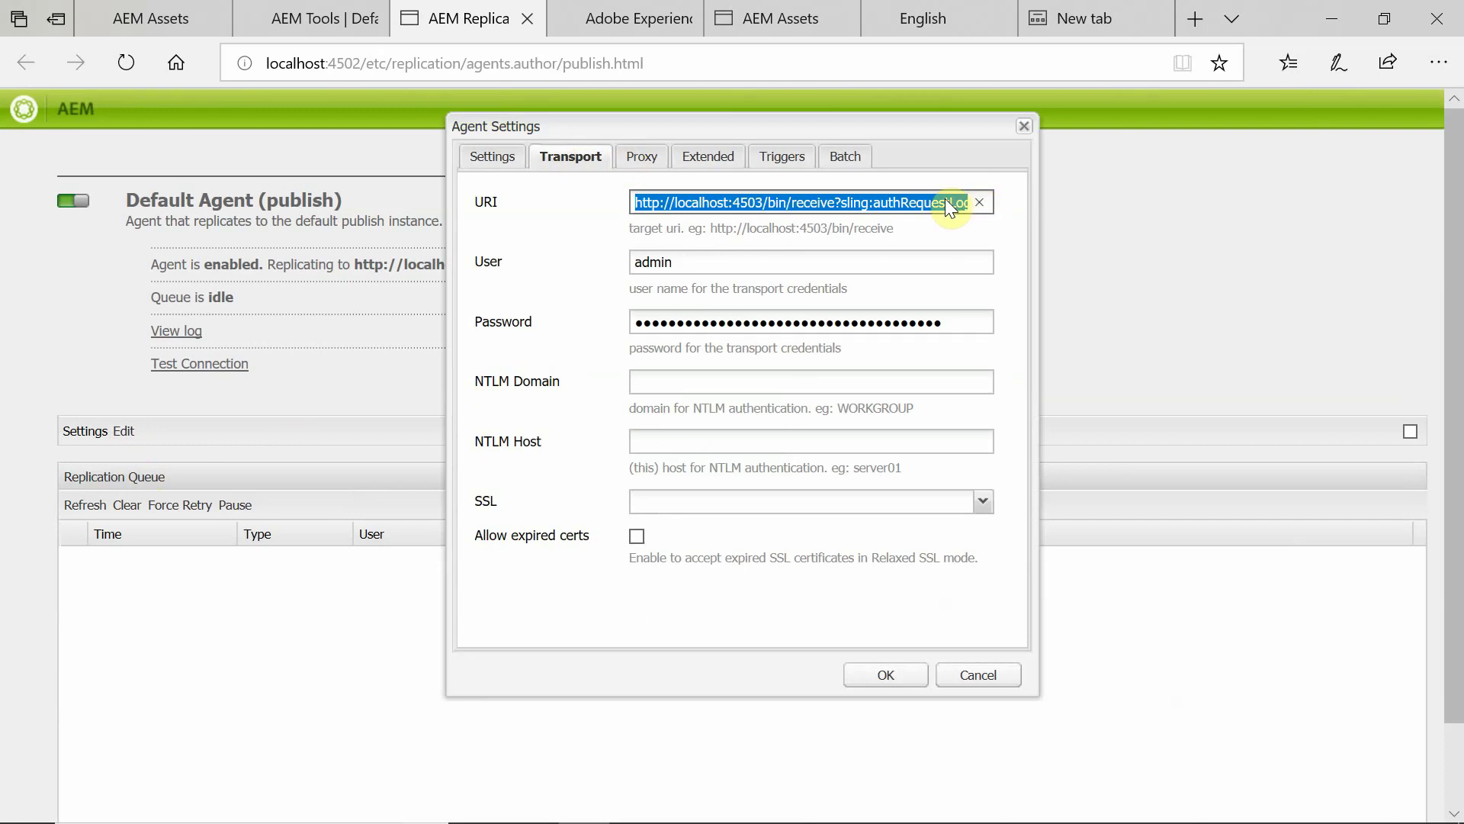
left_click(949, 205)
key("End")
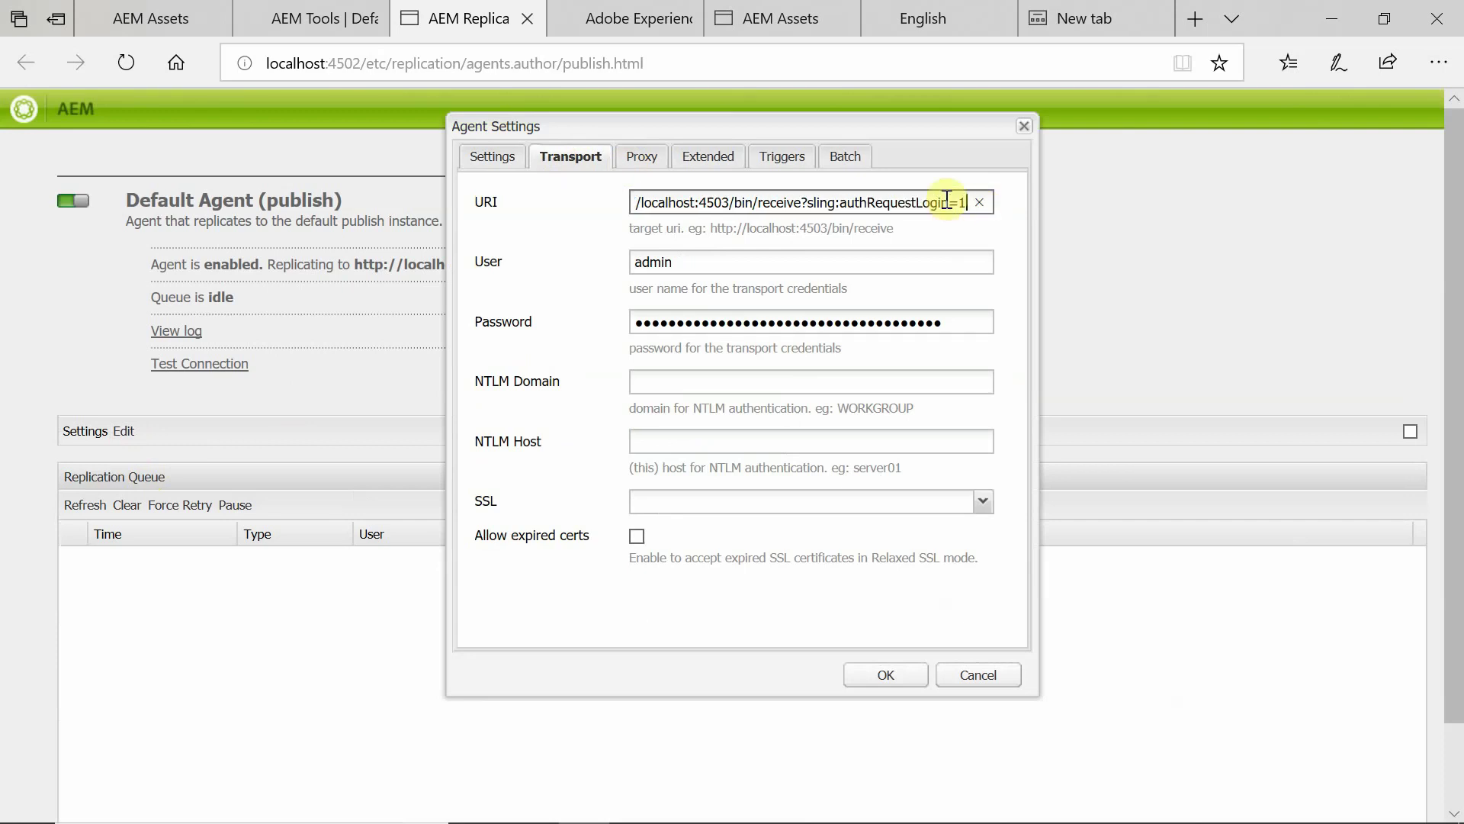
type("&")
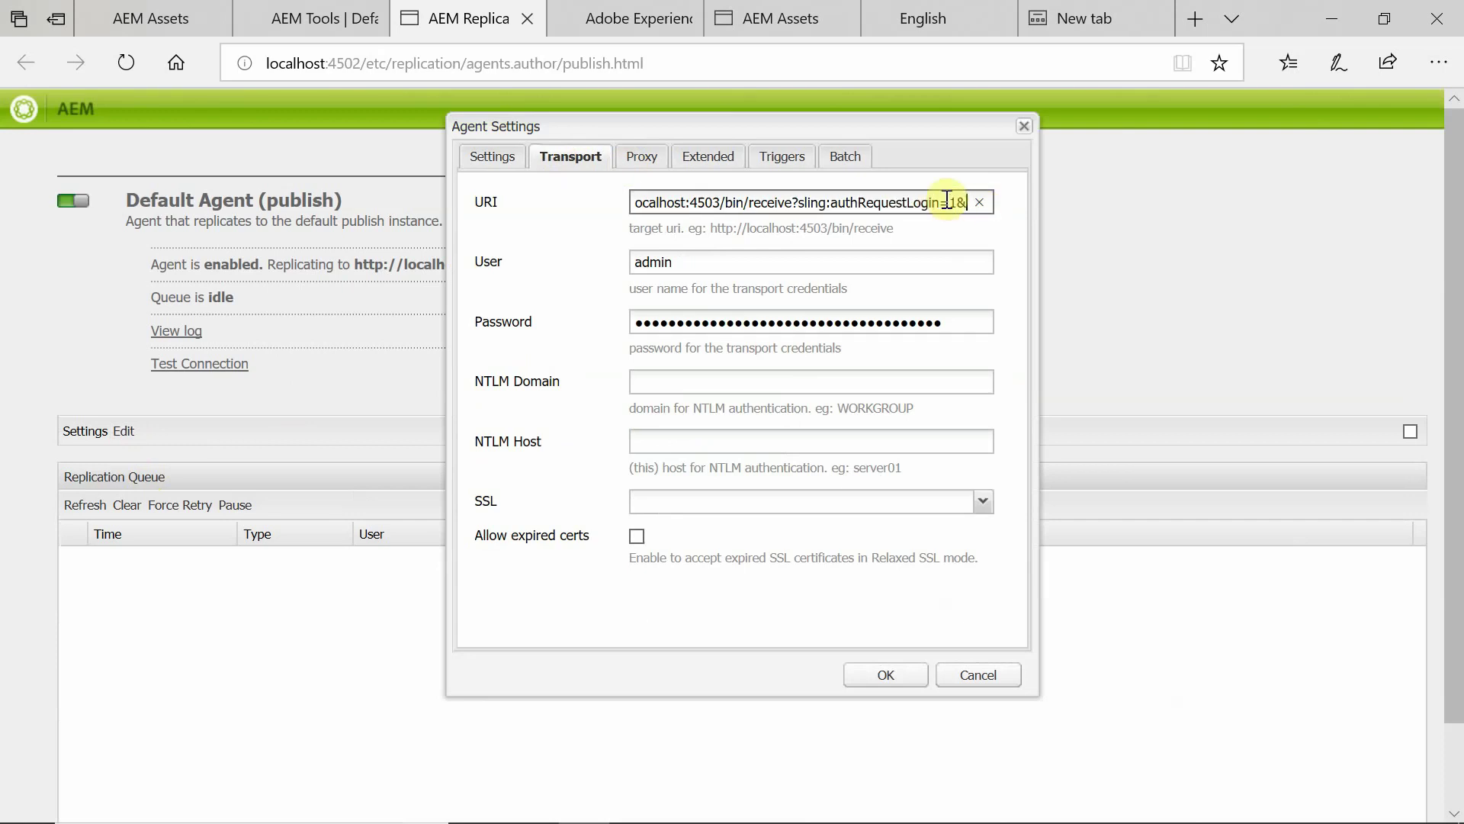
type("binary")
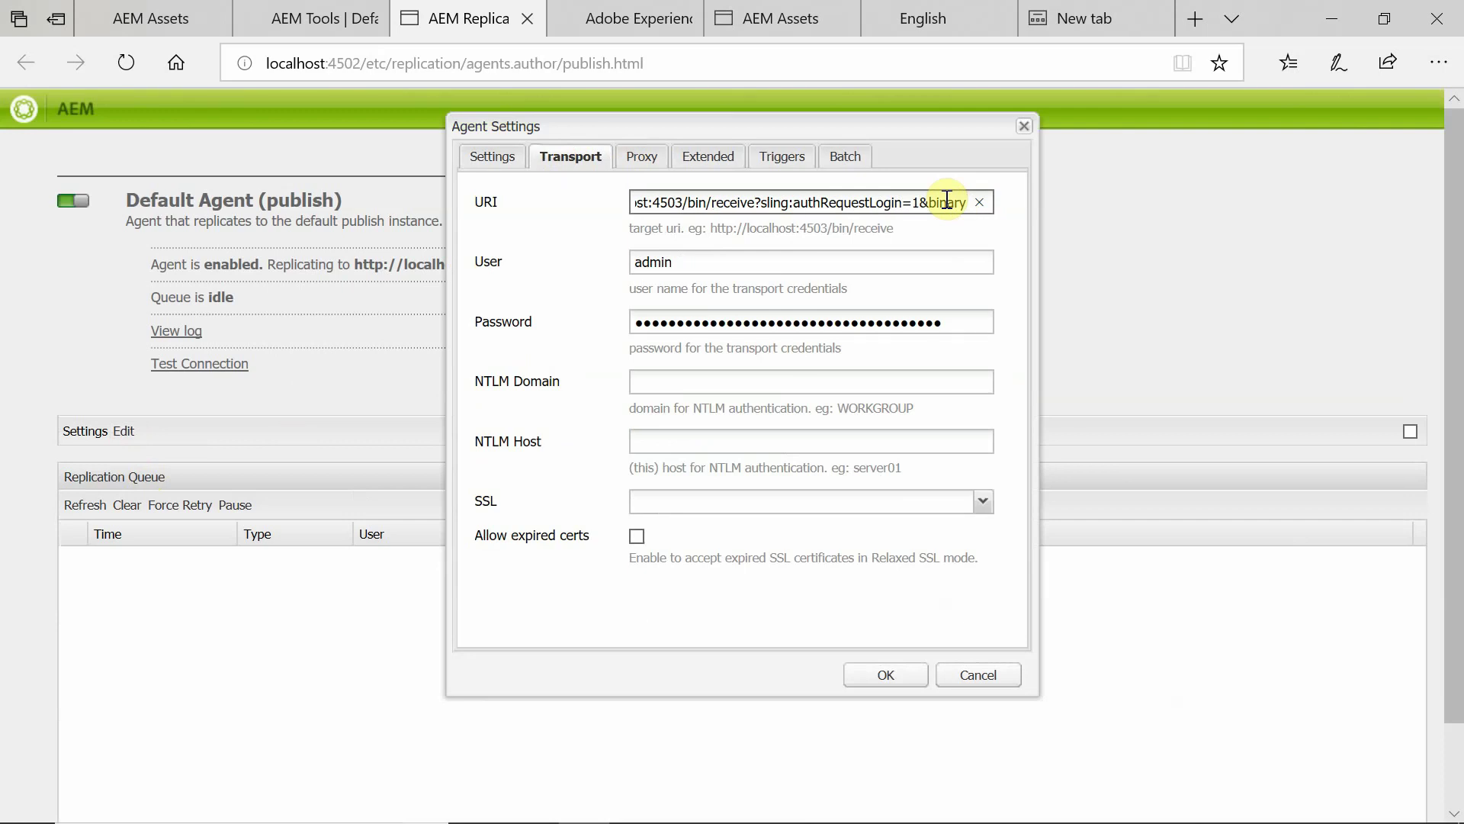
type("less=true")
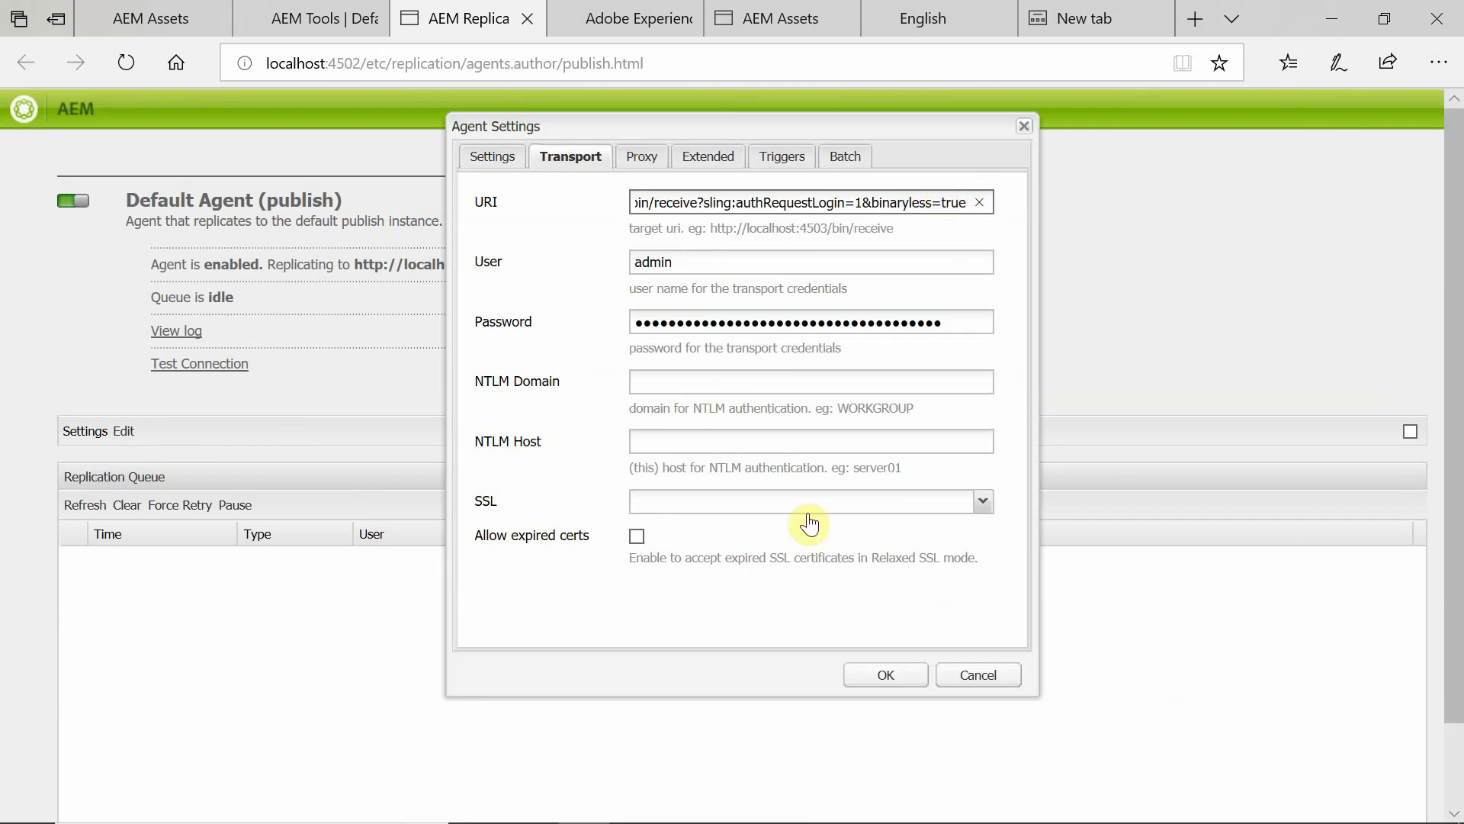
left_click(872, 685)
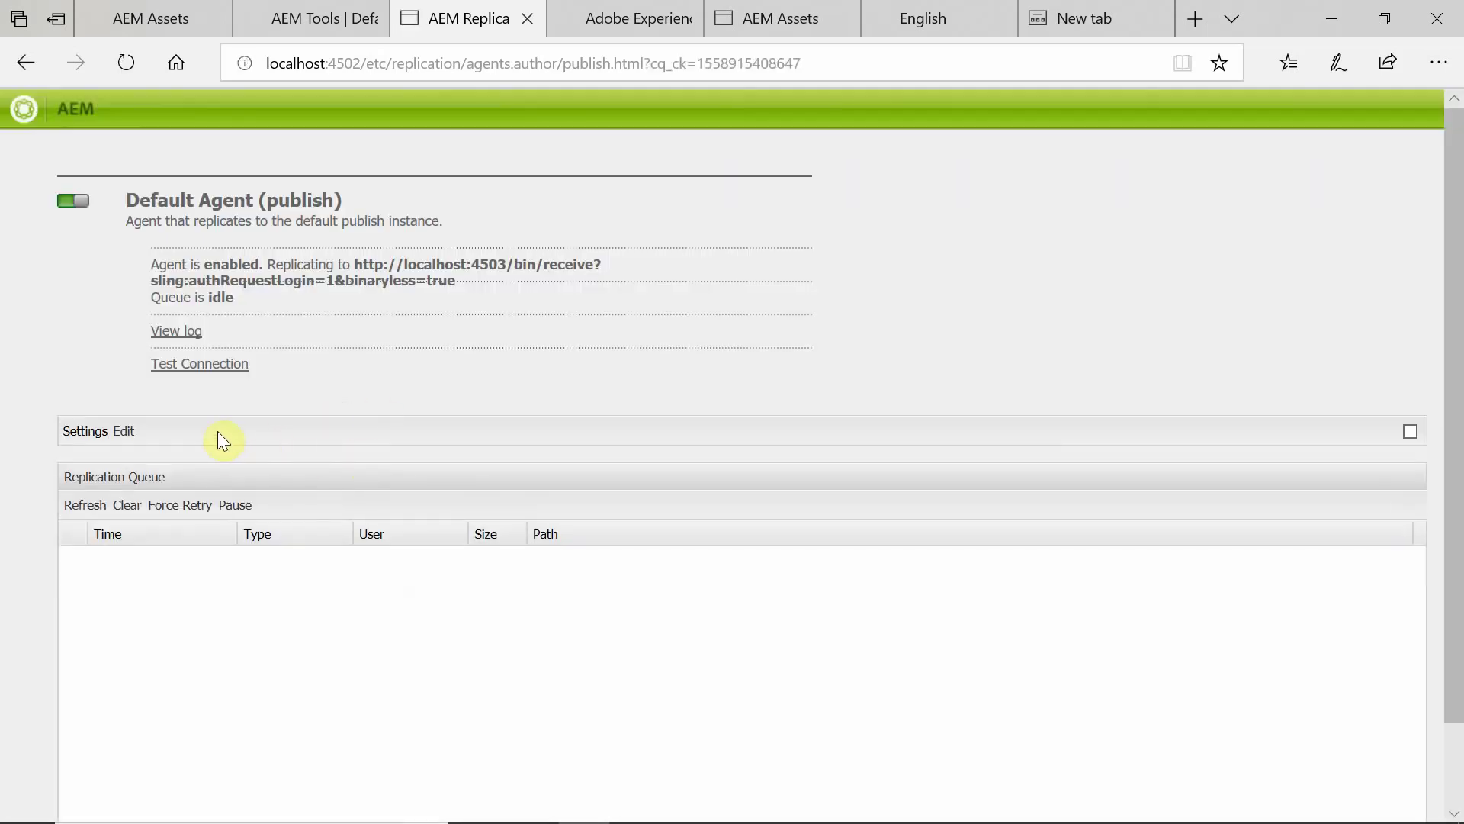
Step: Return from the hiking_3.jpg asset details to the Hiking assets folder on the author instance
left_click(168, 330)
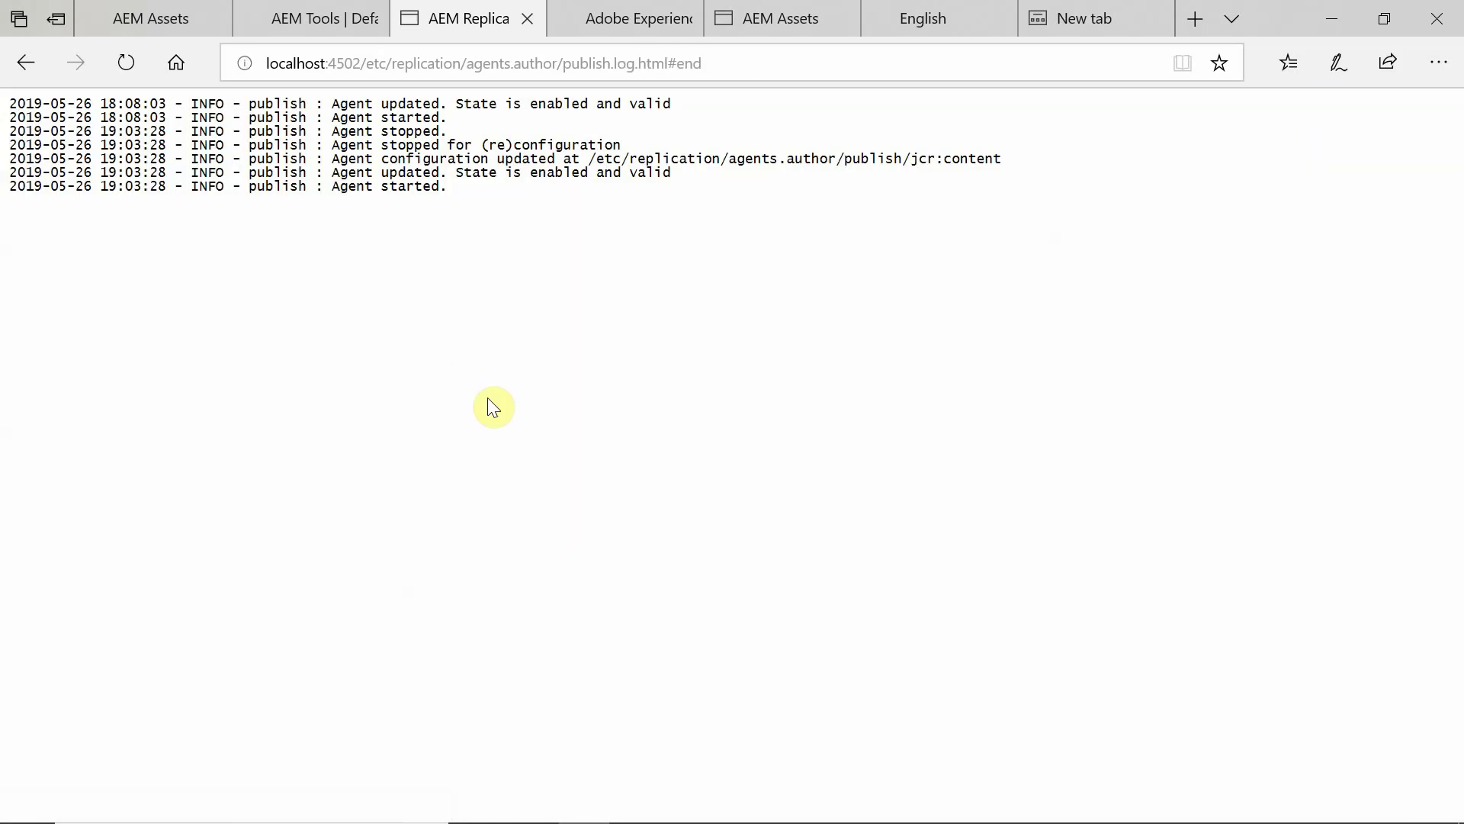
left_click(153, 18)
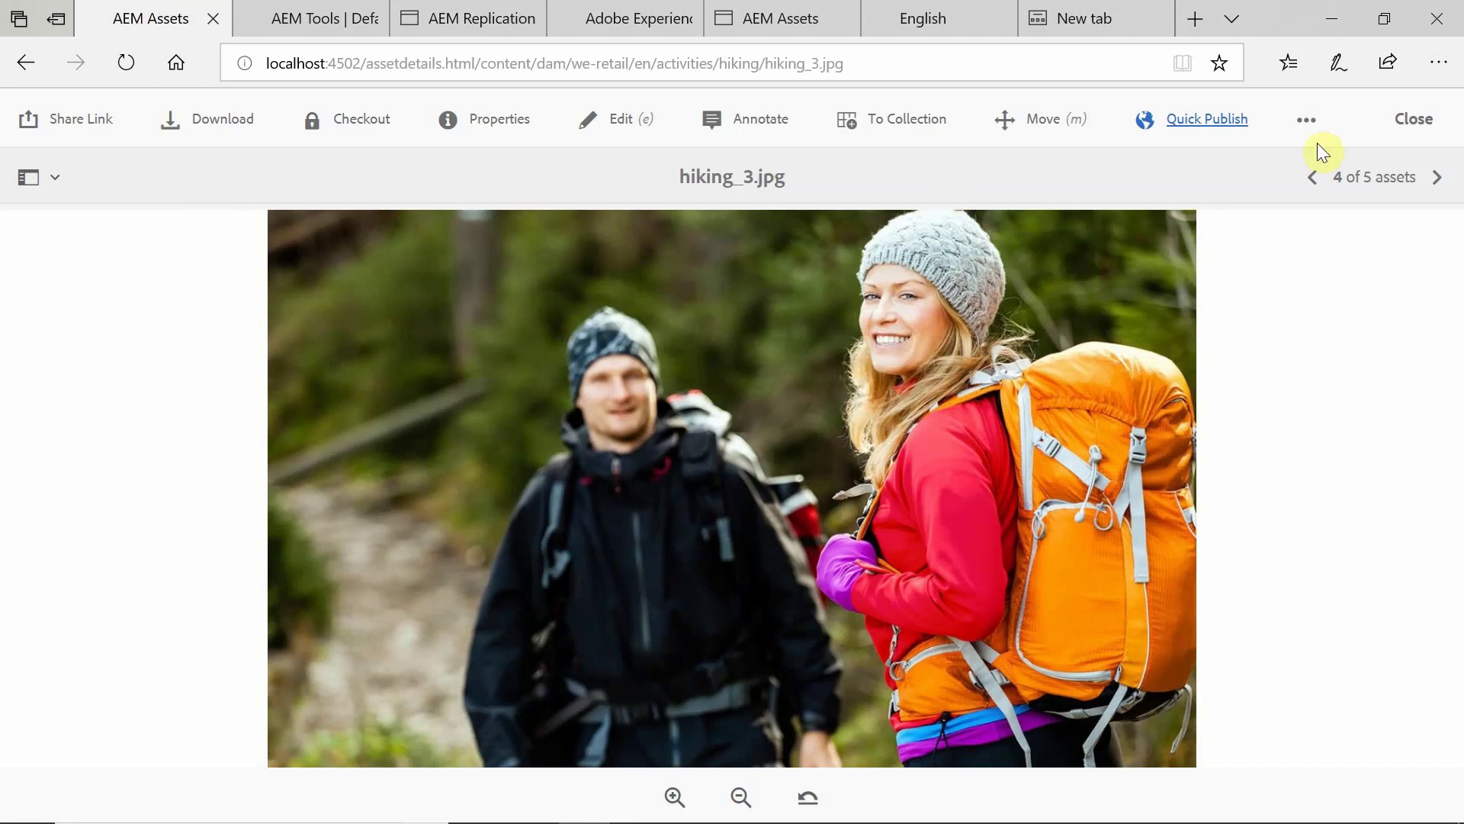
left_click(1412, 120)
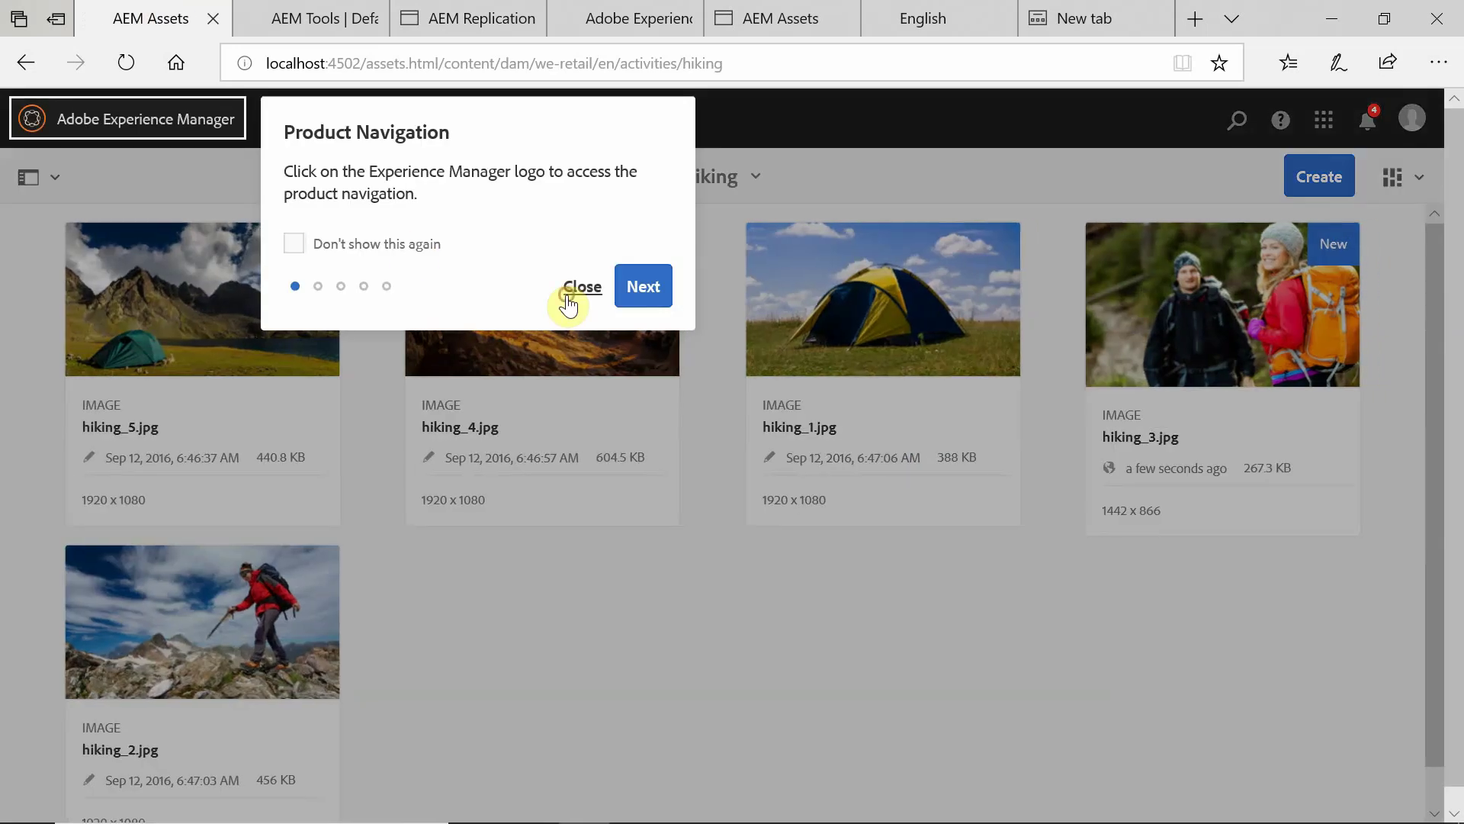
left_click(568, 296)
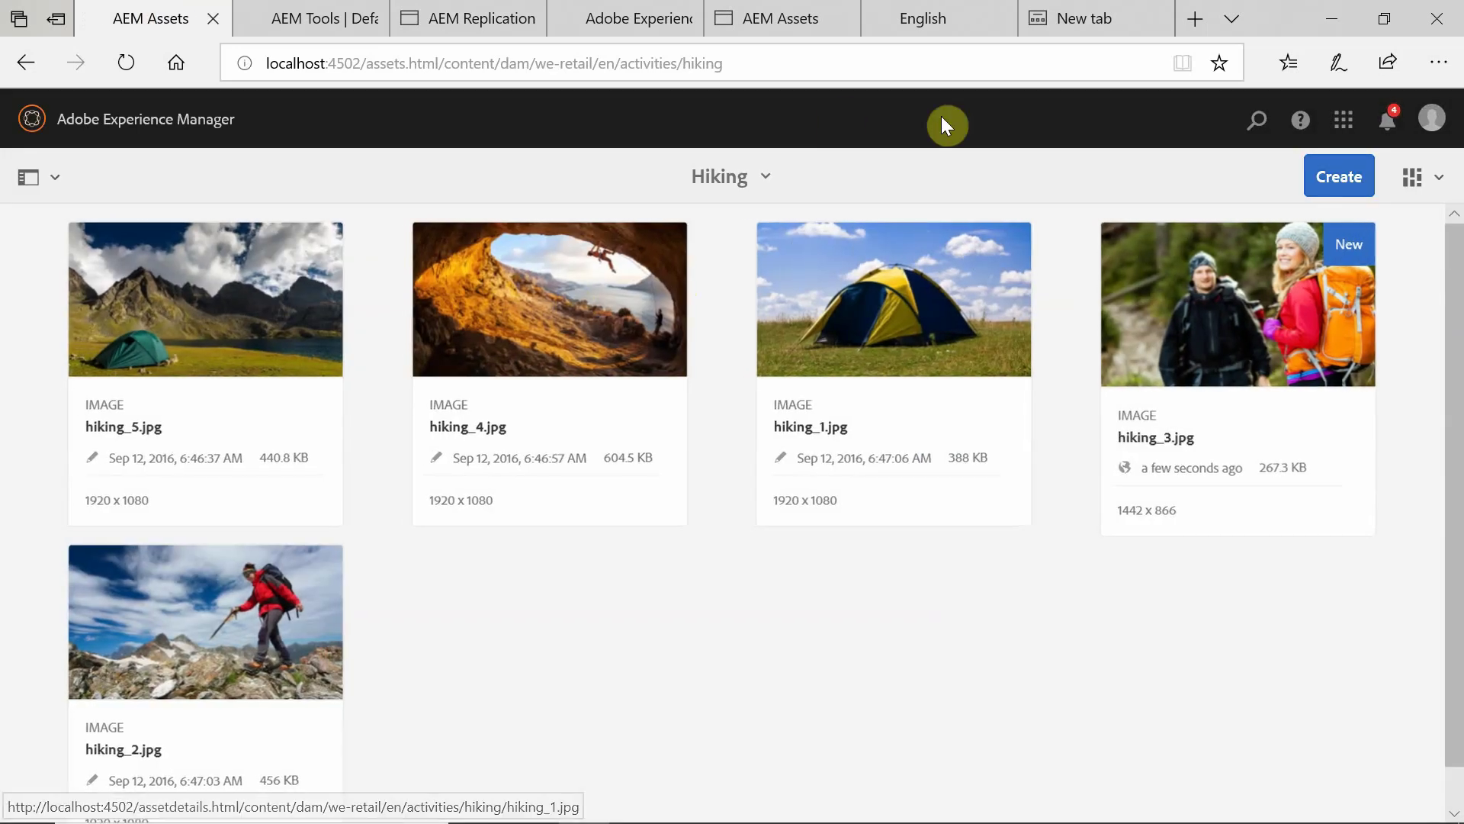
Step: Upload thumbnail.png into the Hiking folder and open its asset details page
left_click(1334, 186)
left_click(1201, 273)
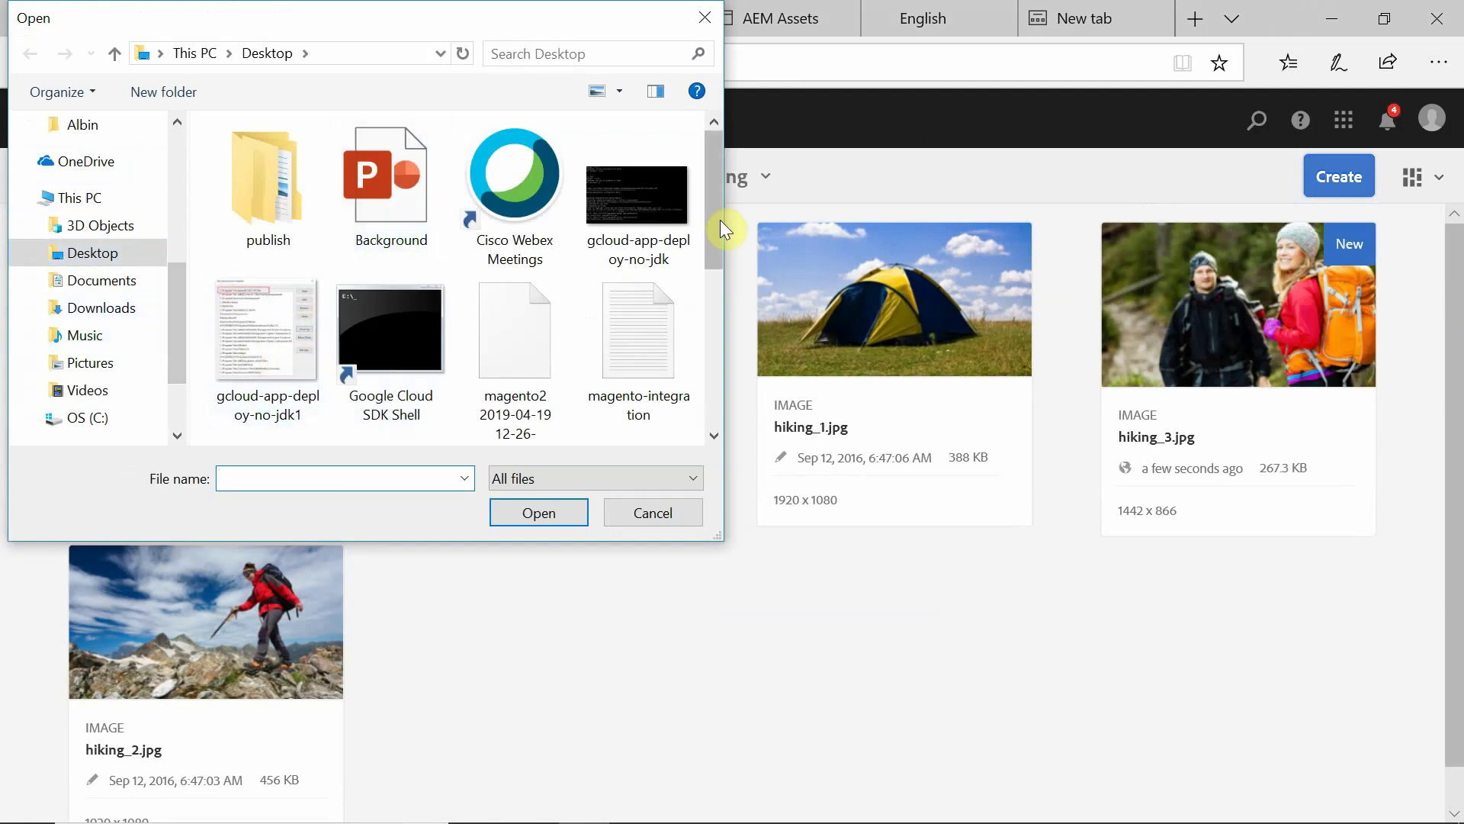
left_click_drag(711, 213, 707, 342)
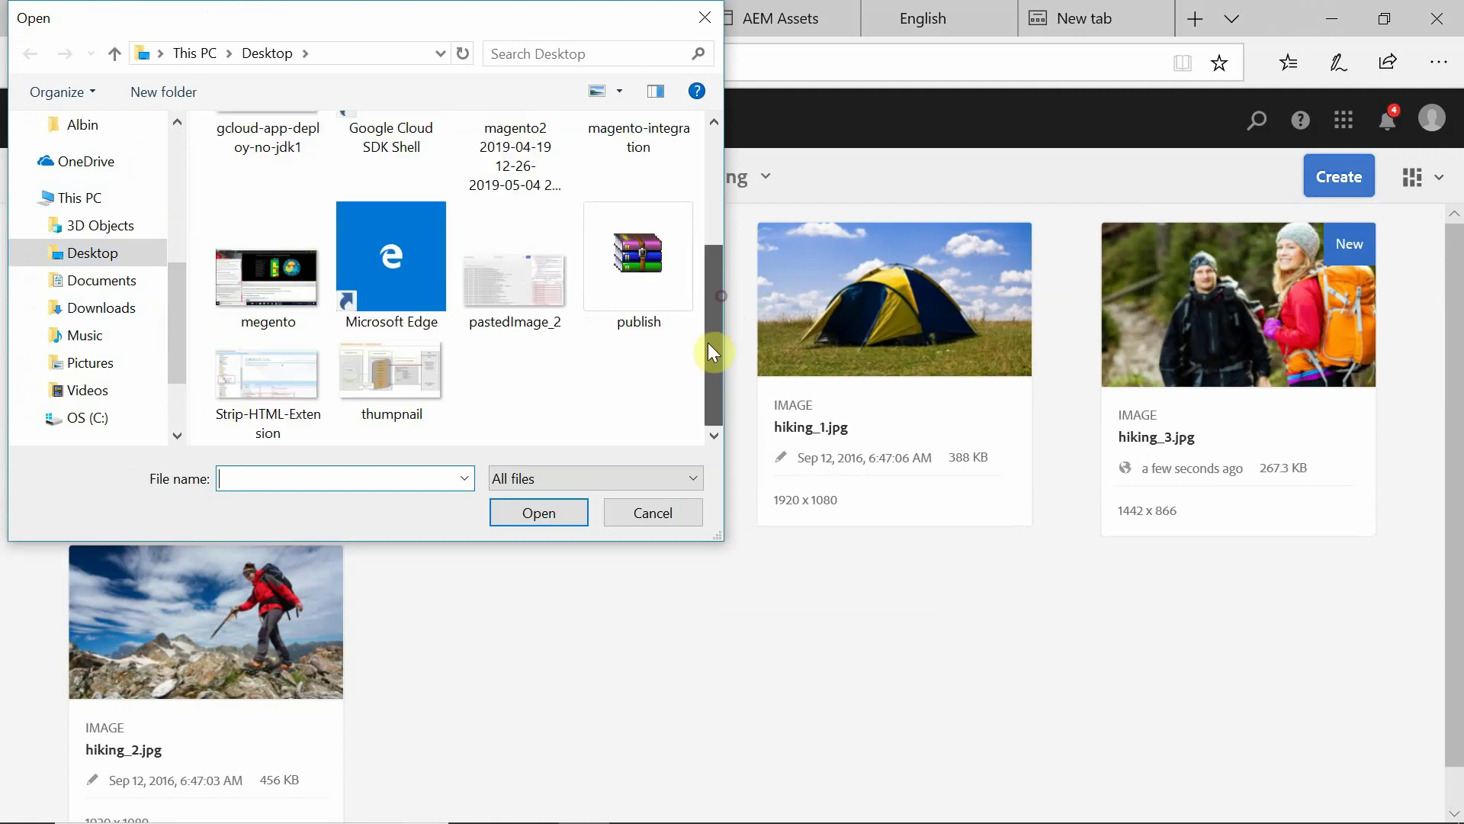
double_click(428, 356)
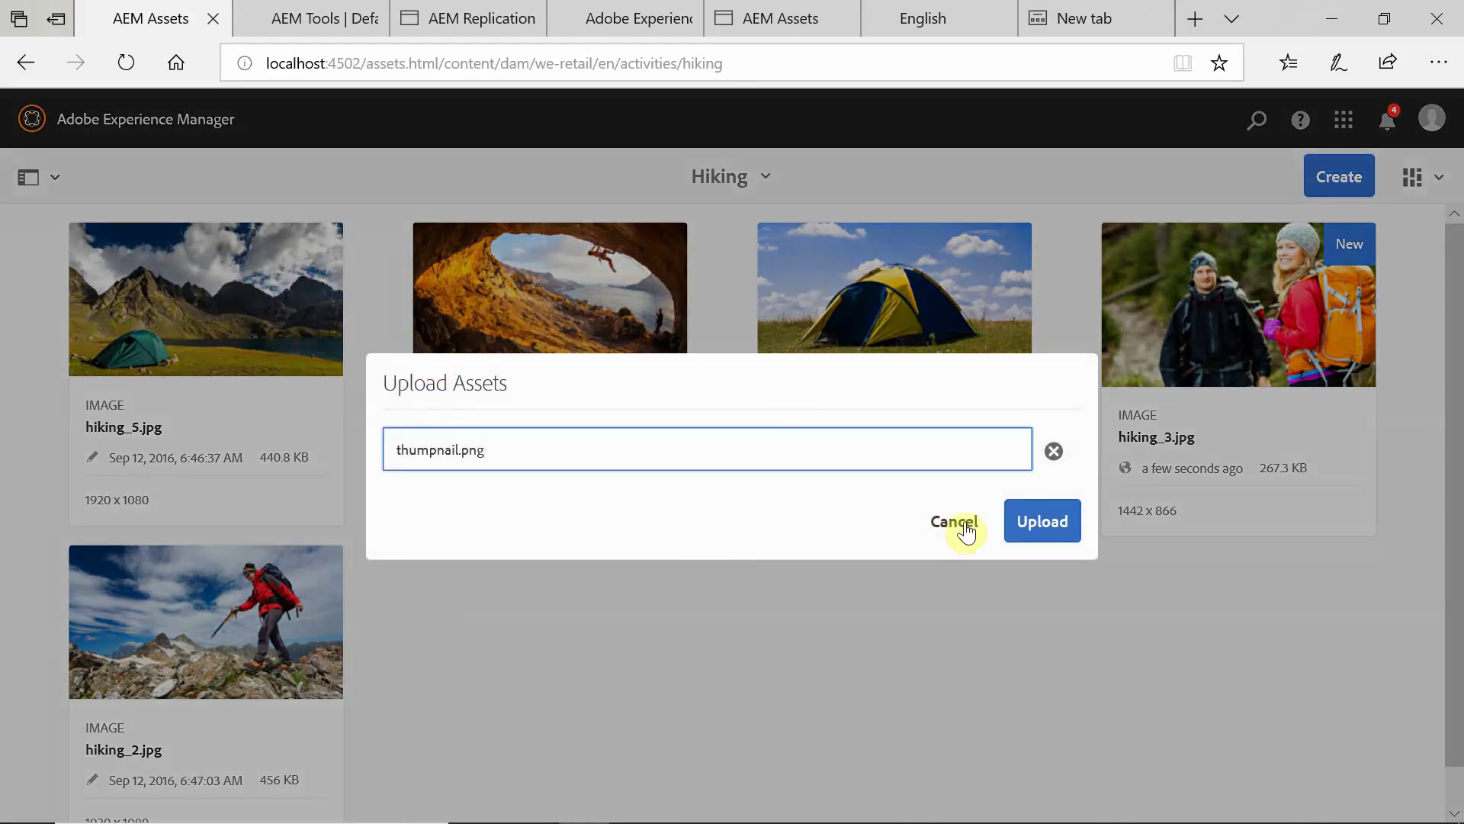
left_click(1046, 521)
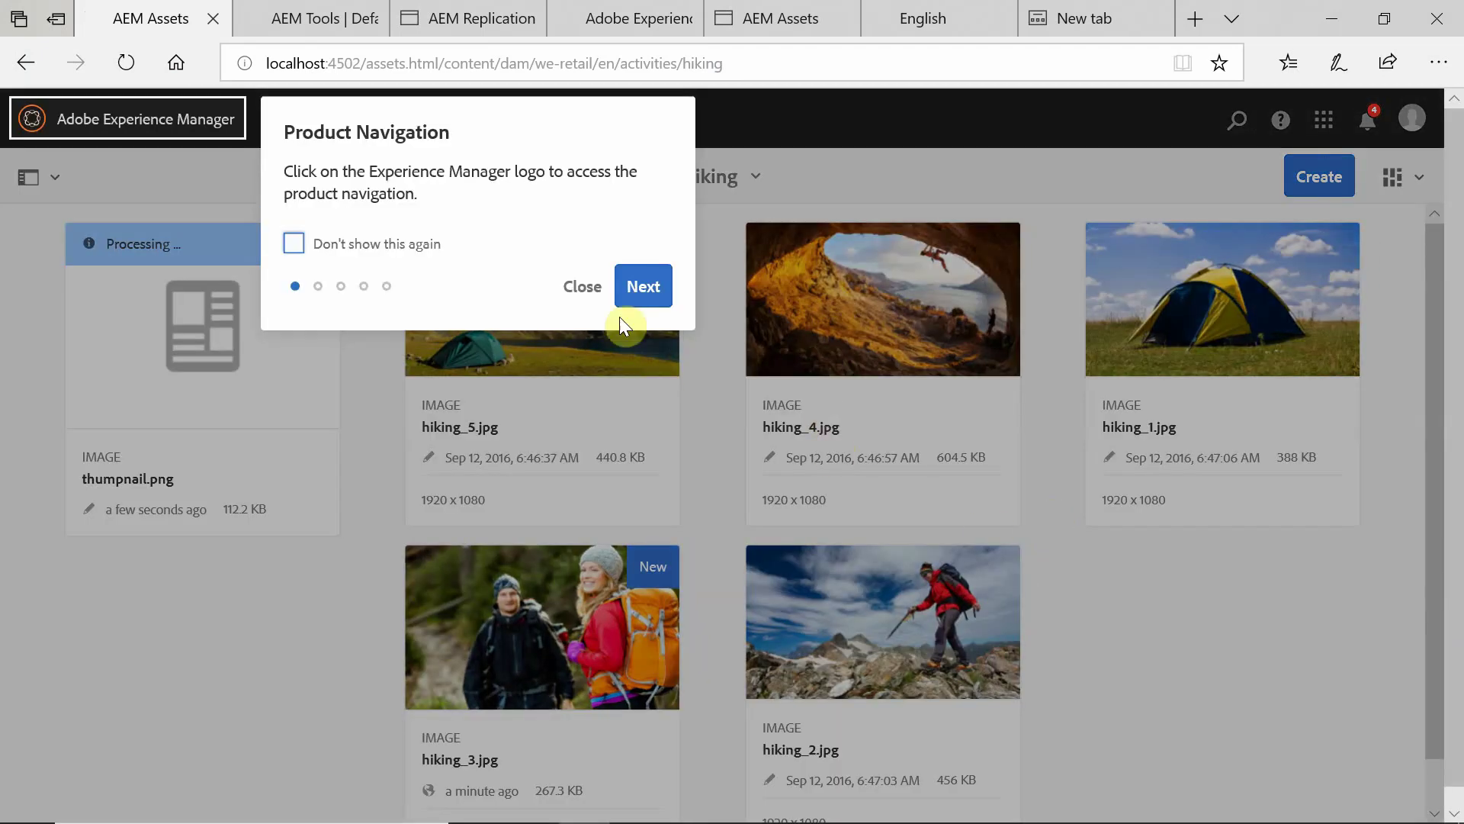
left_click(580, 288)
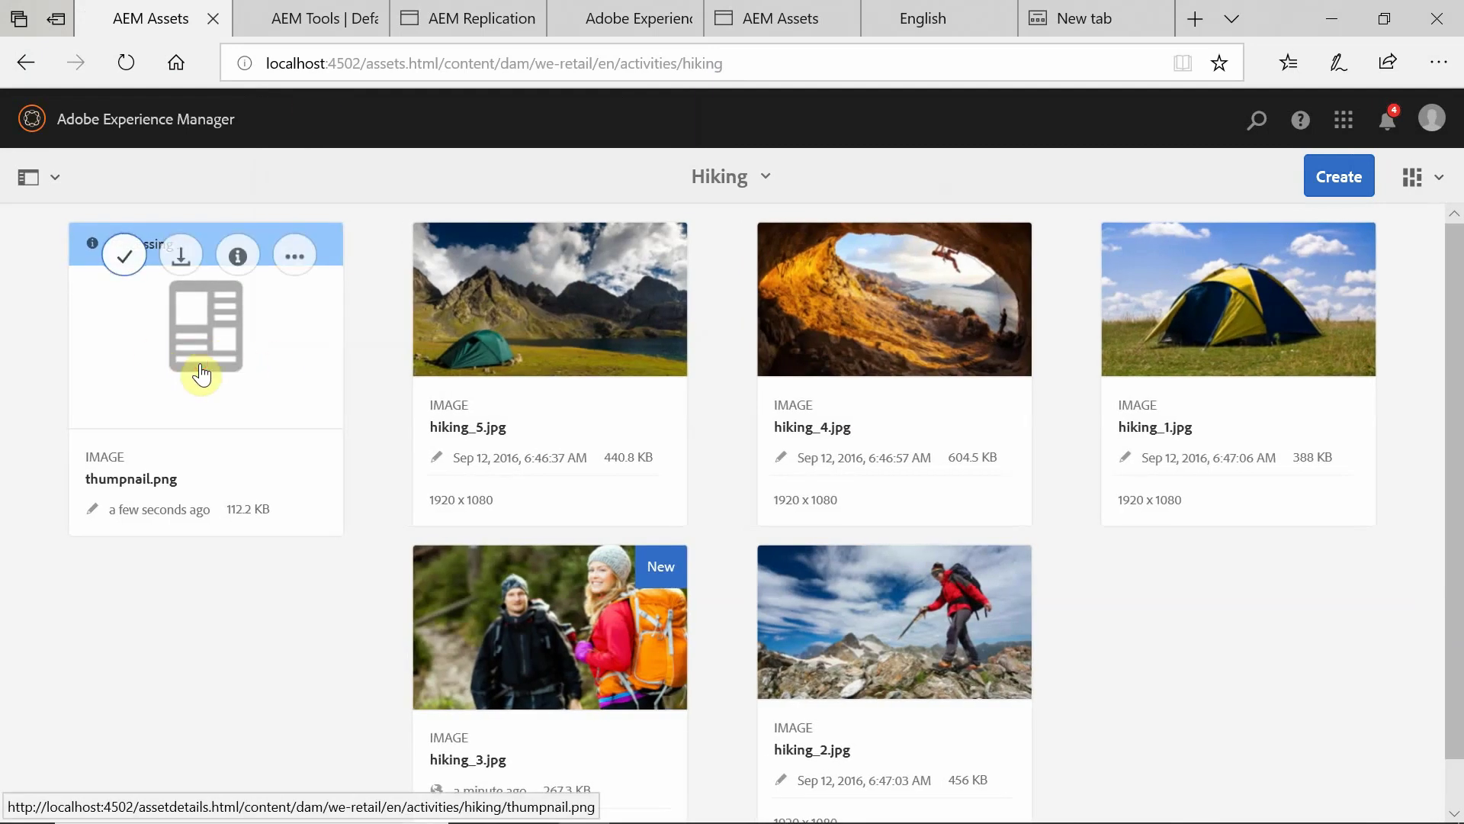
left_click(201, 373)
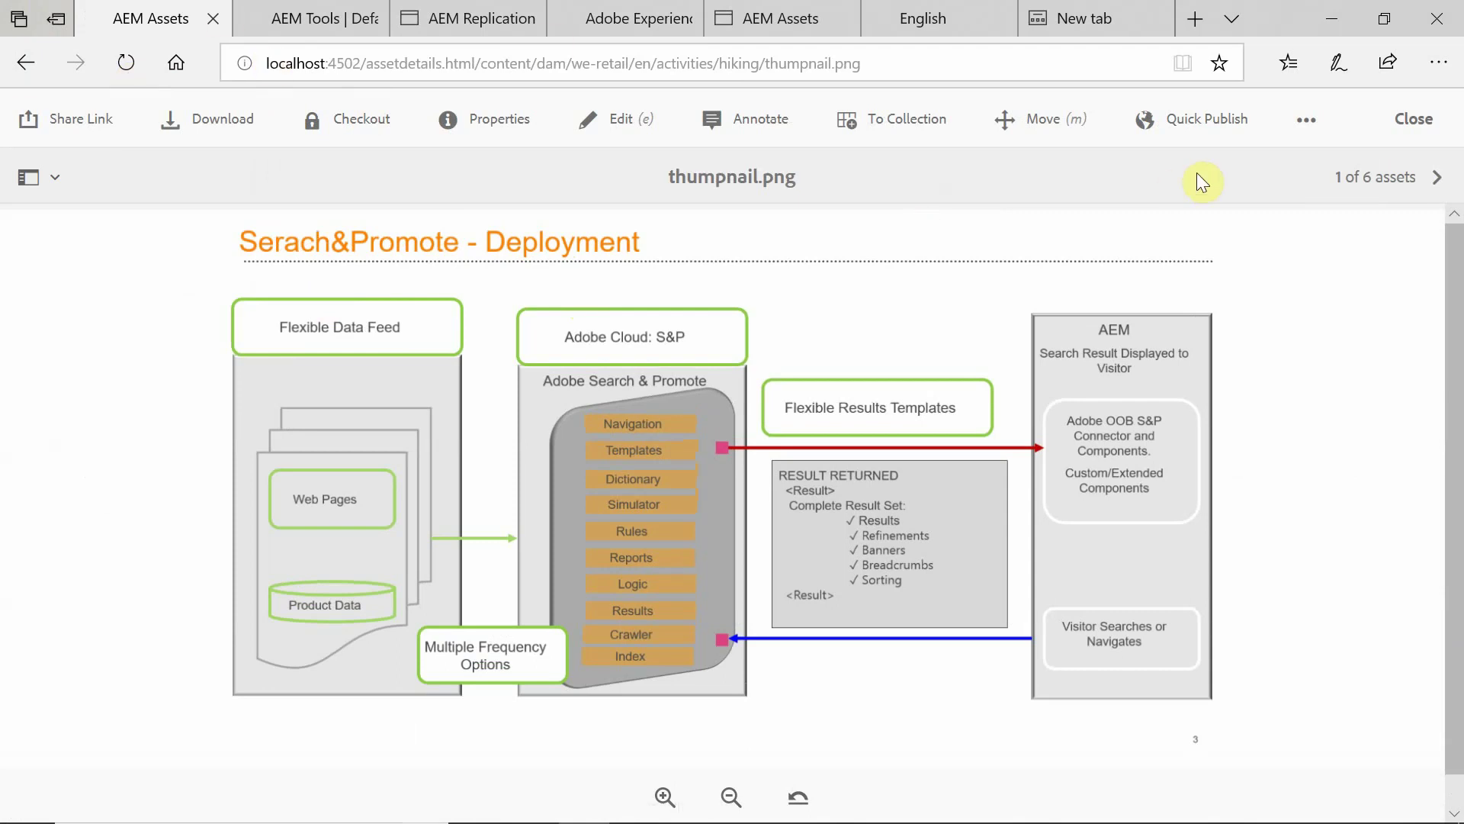
Step: Quick Publish thumpnail.png and reload the publish agent log to confirm its binaryless activation
left_click(1199, 122)
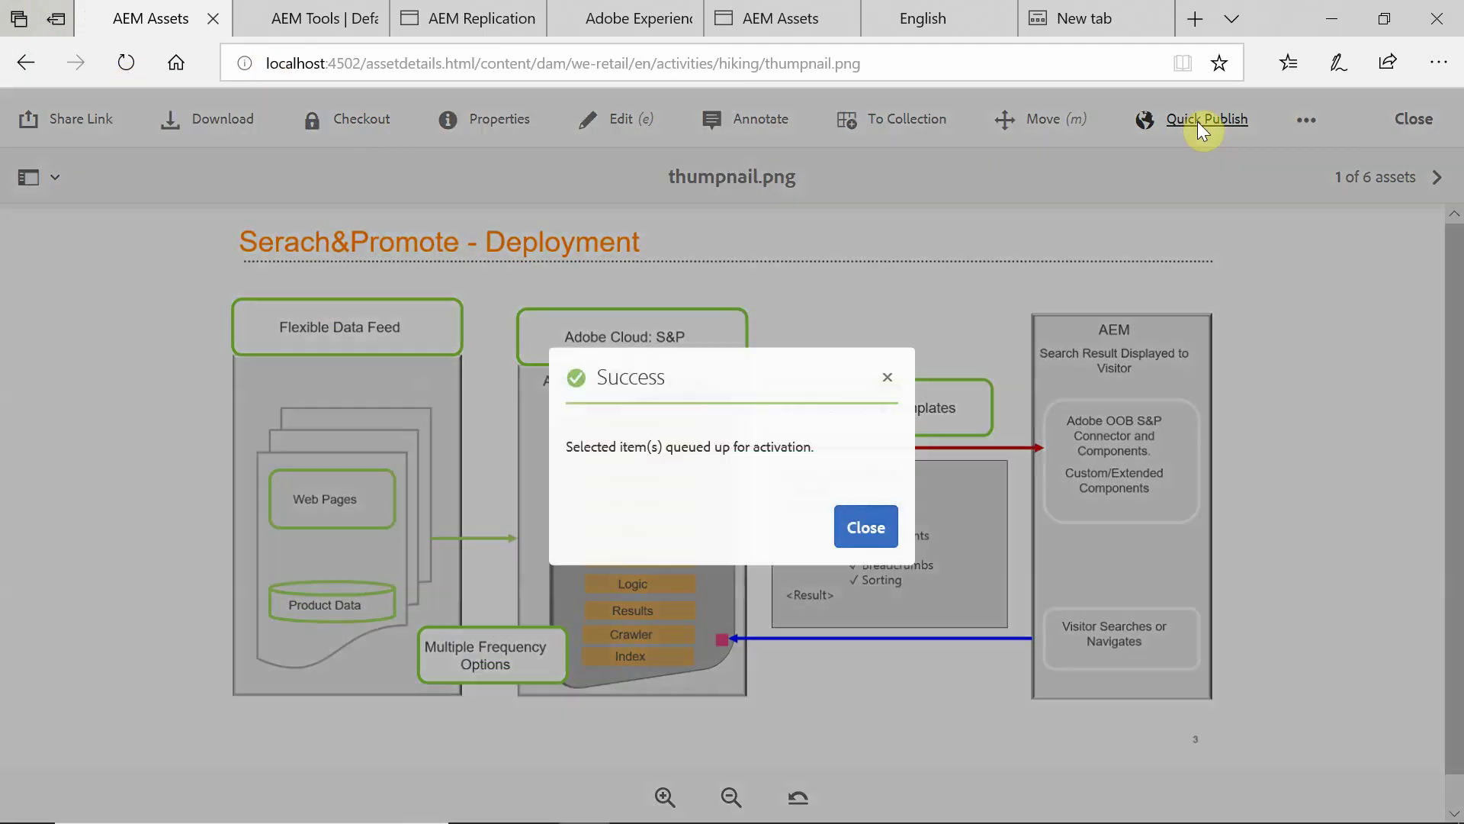
left_click(864, 538)
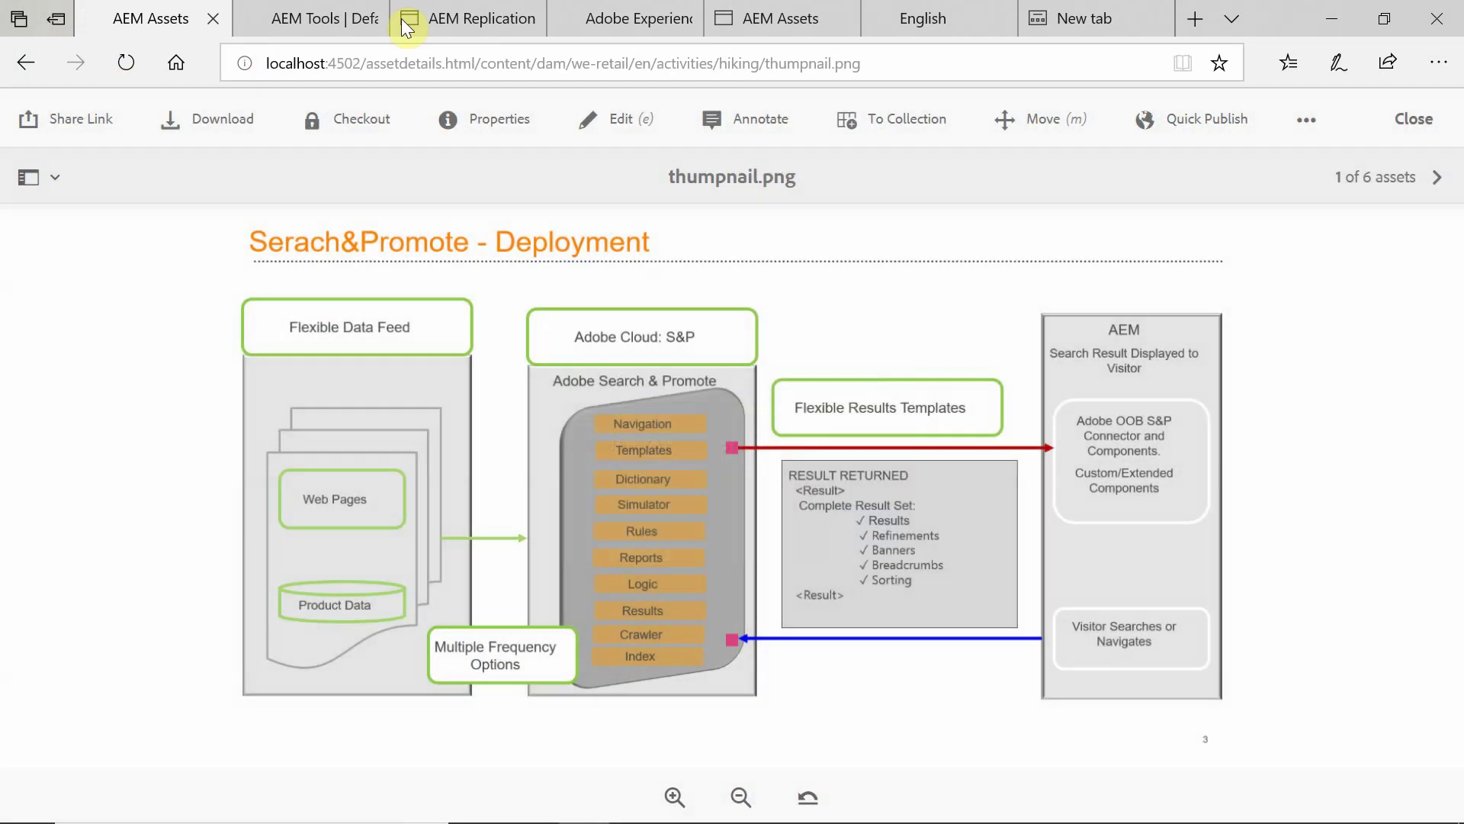
left_click(468, 23)
left_click(126, 66)
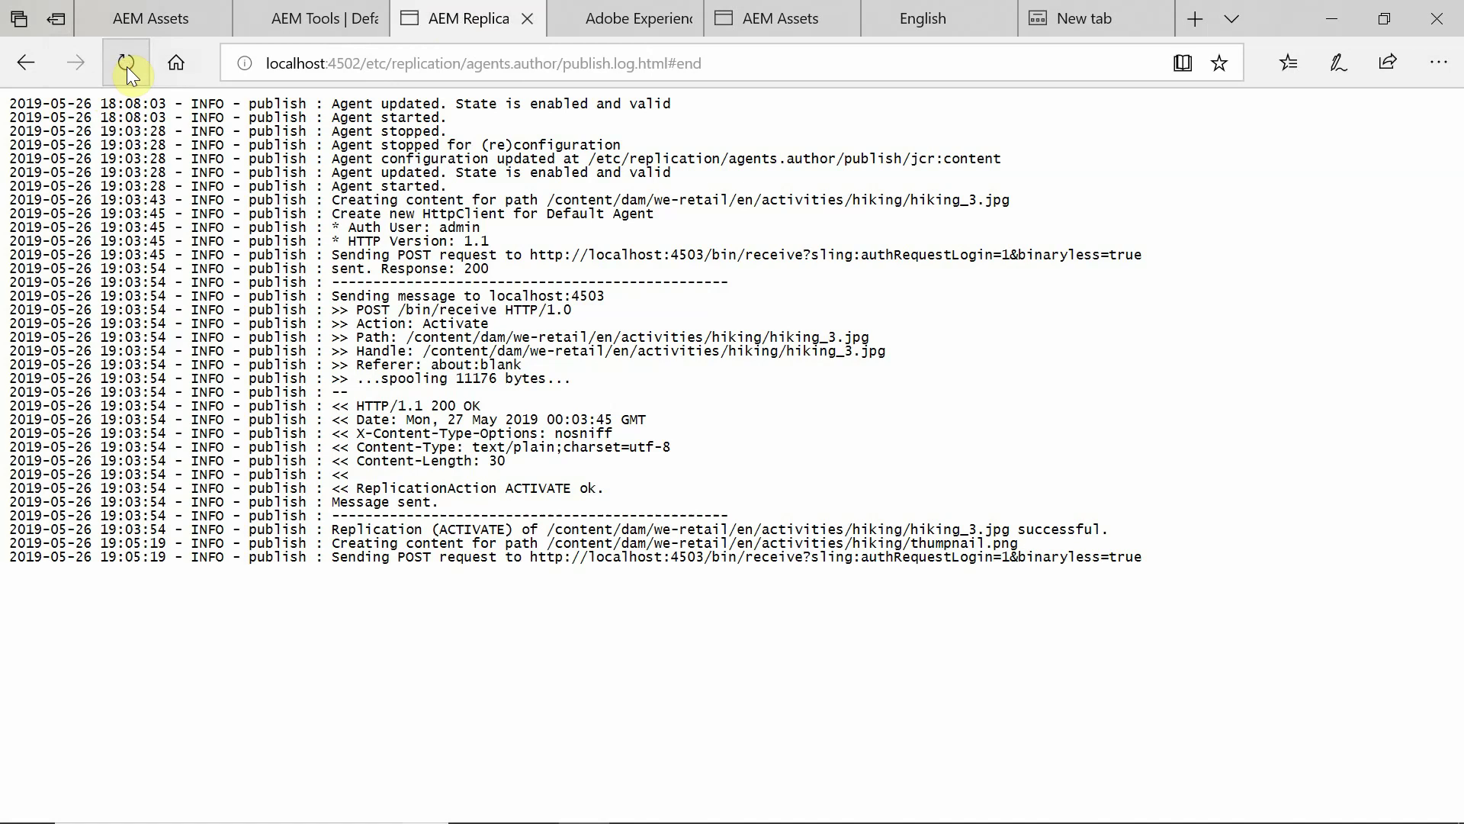
left_click(127, 66)
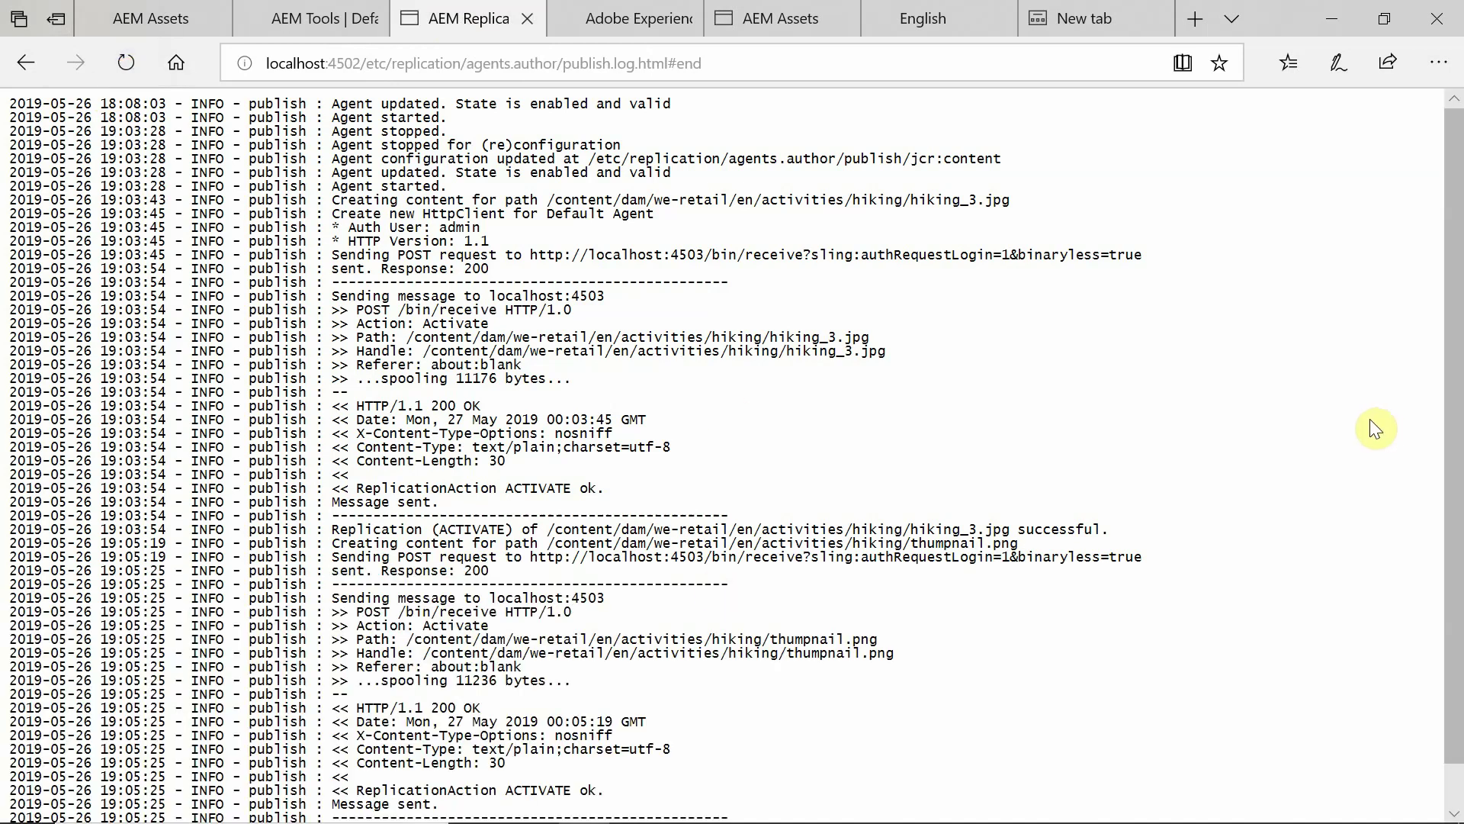
Step: Log into CRXDE Lite at localhost:4503/crx/ with the saved administrator credentials
left_click(781, 14)
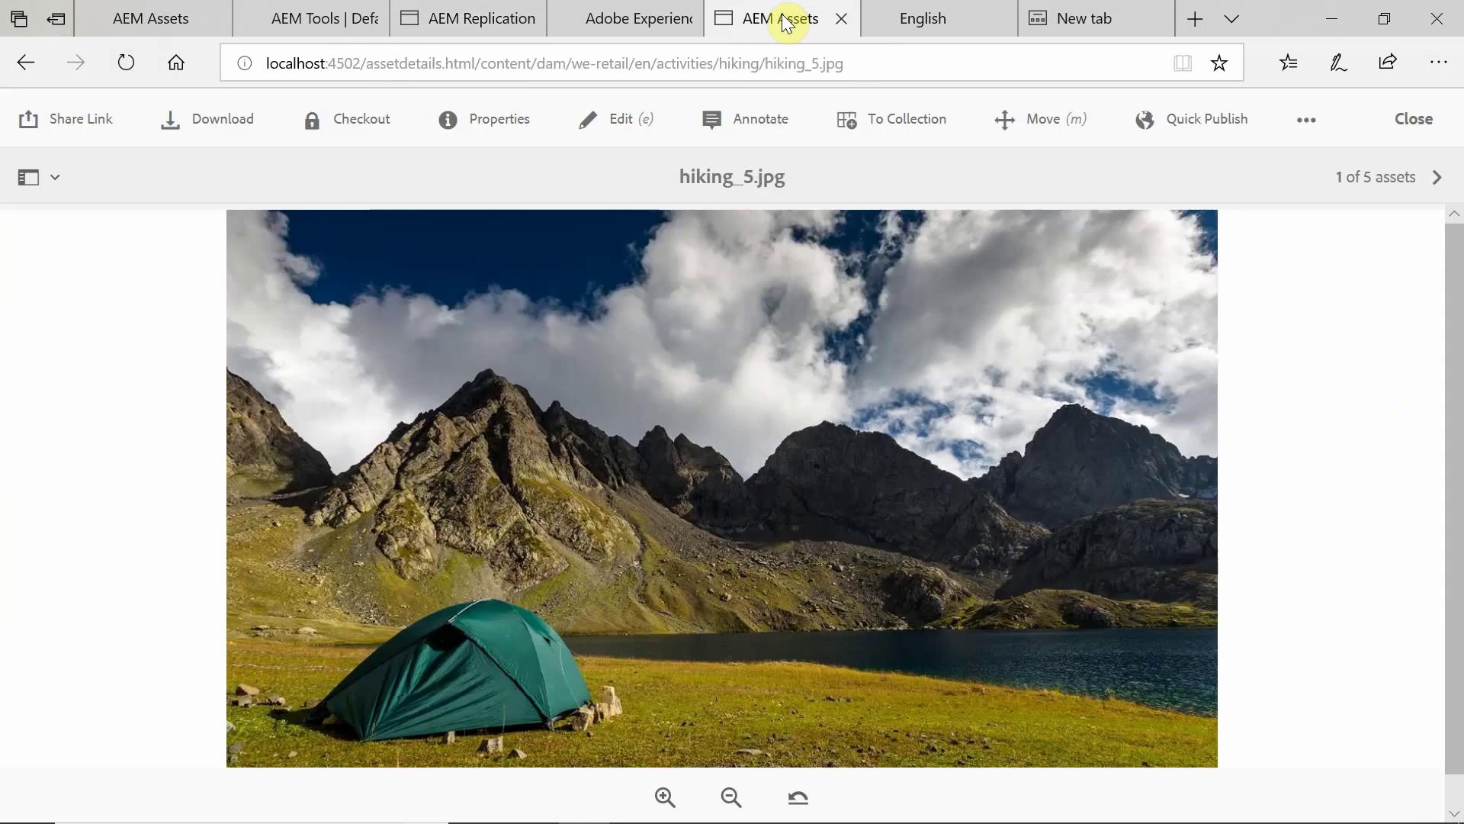
left_click(910, 18)
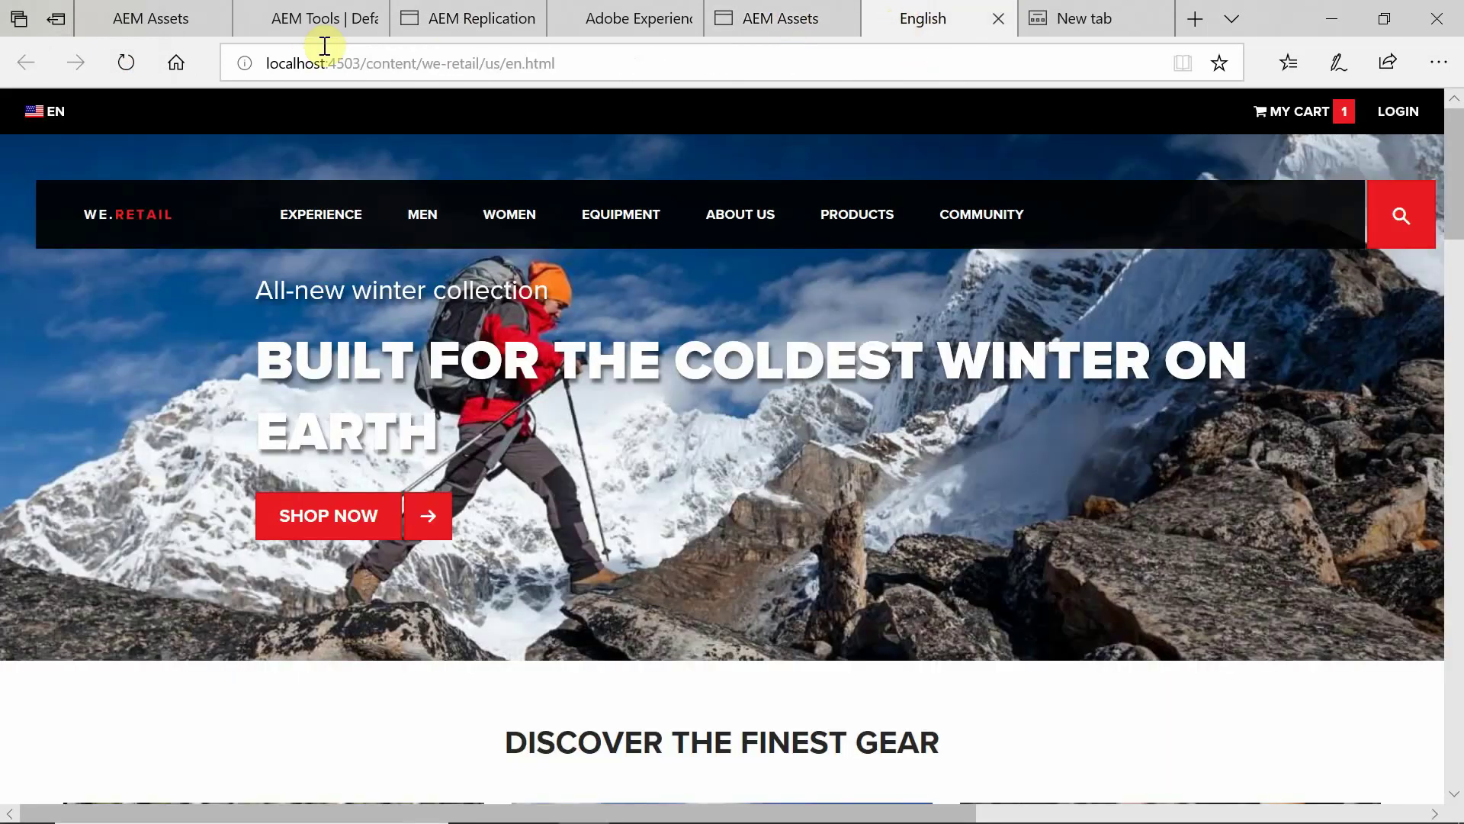
left_click_drag(367, 65, 564, 66)
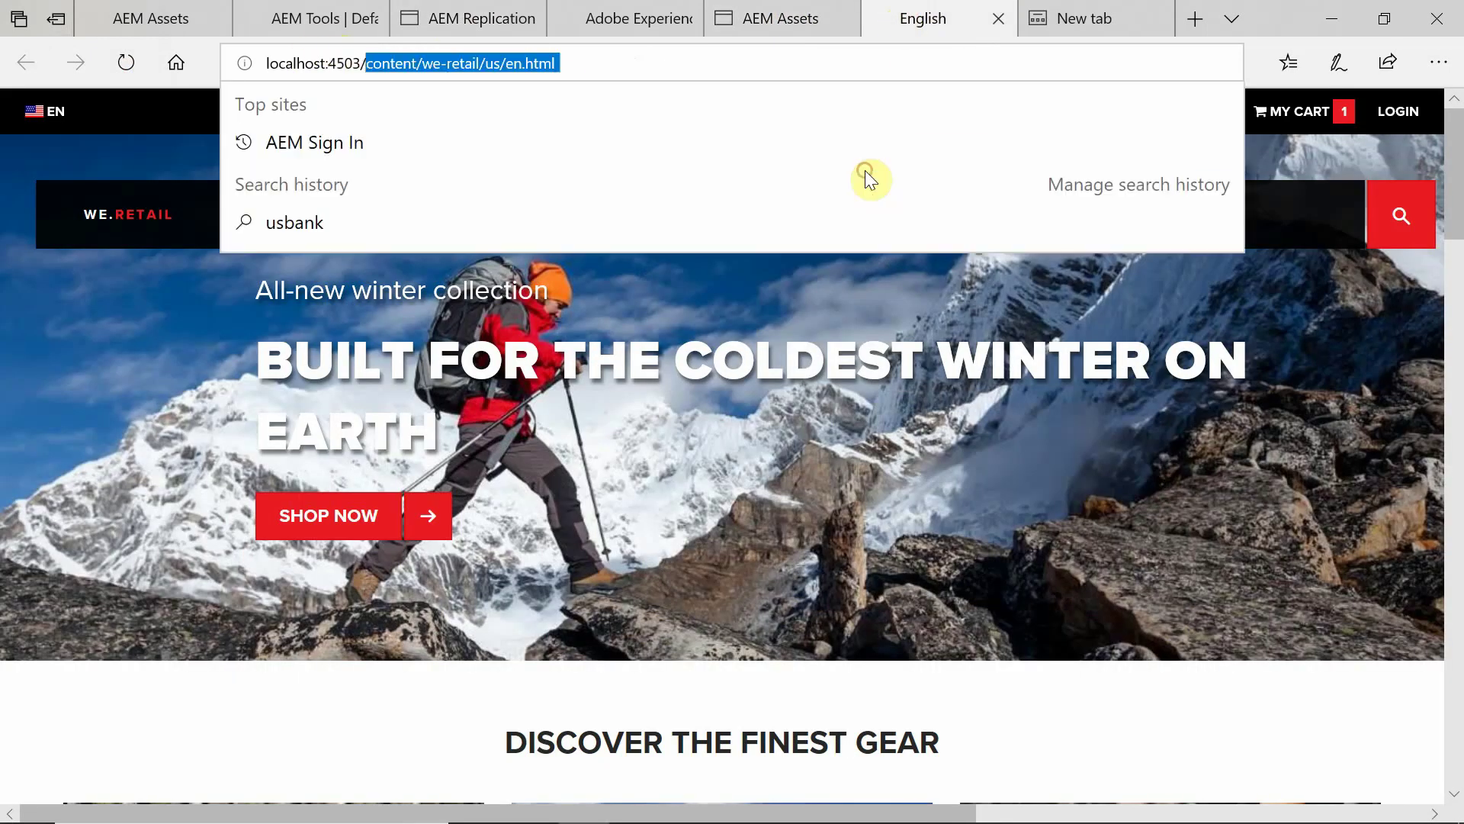
type("crx/de/index.jsp")
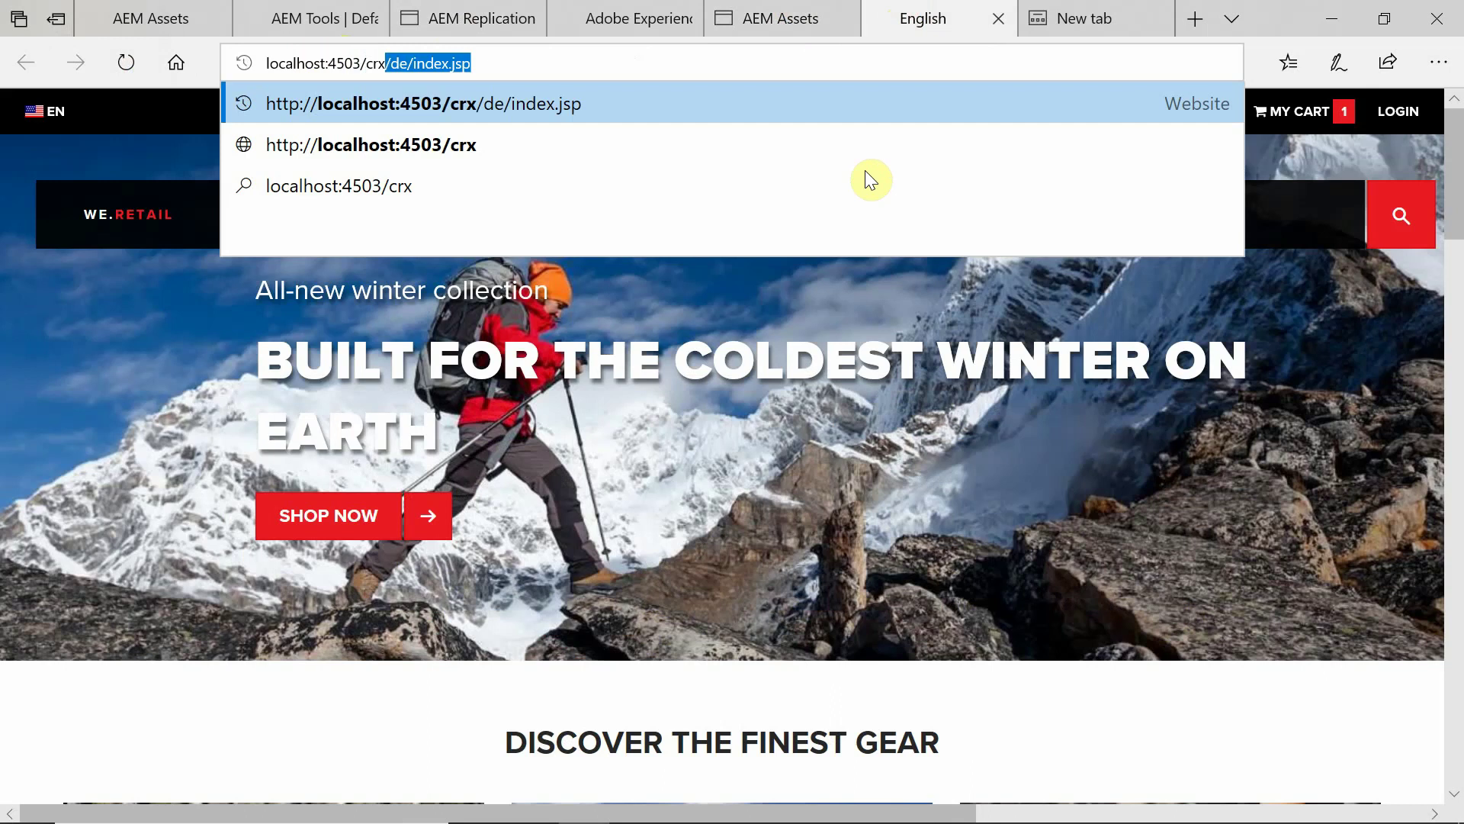
key("Return")
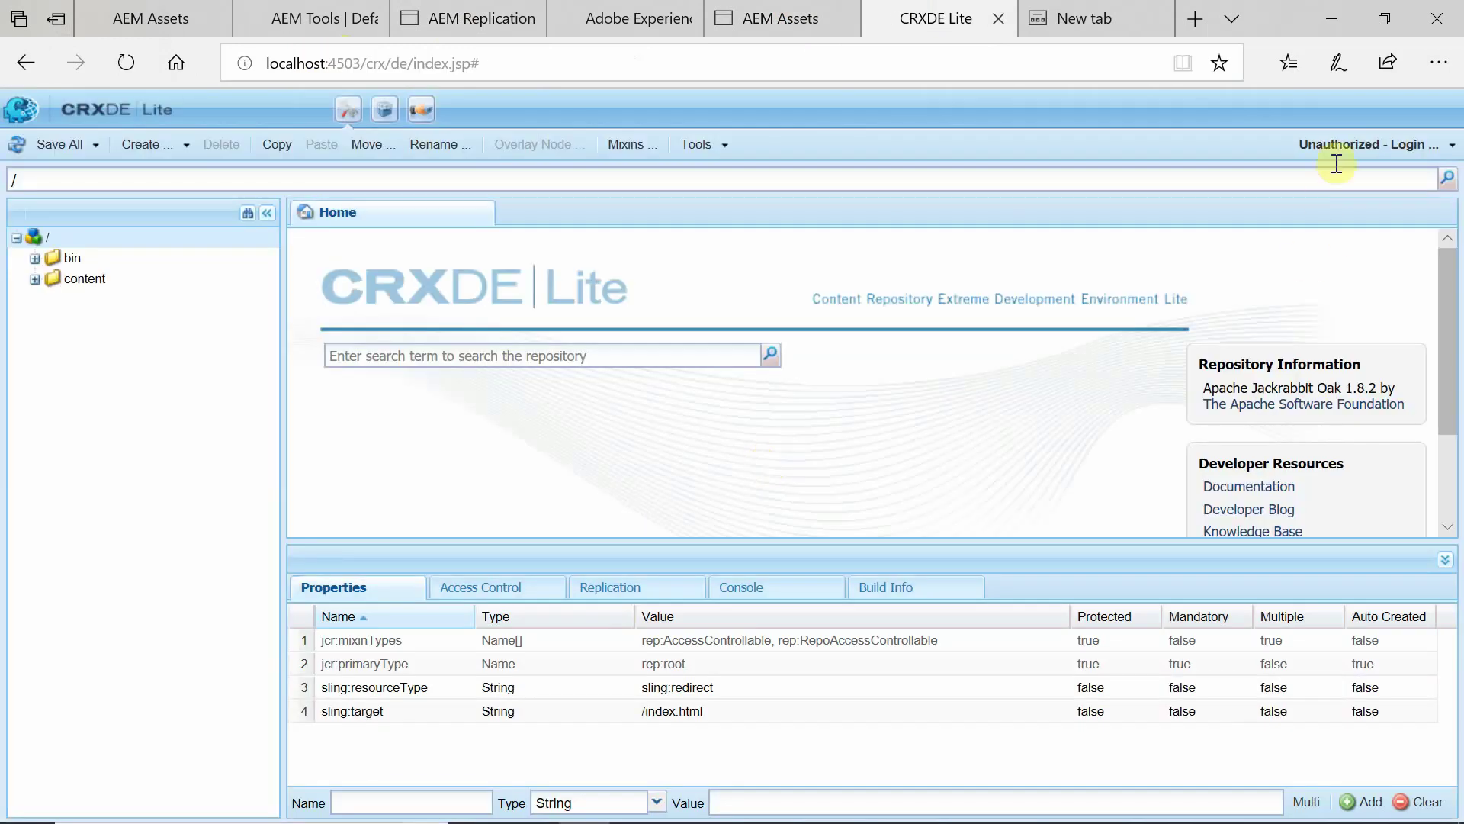
left_click(1342, 144)
left_click(668, 392)
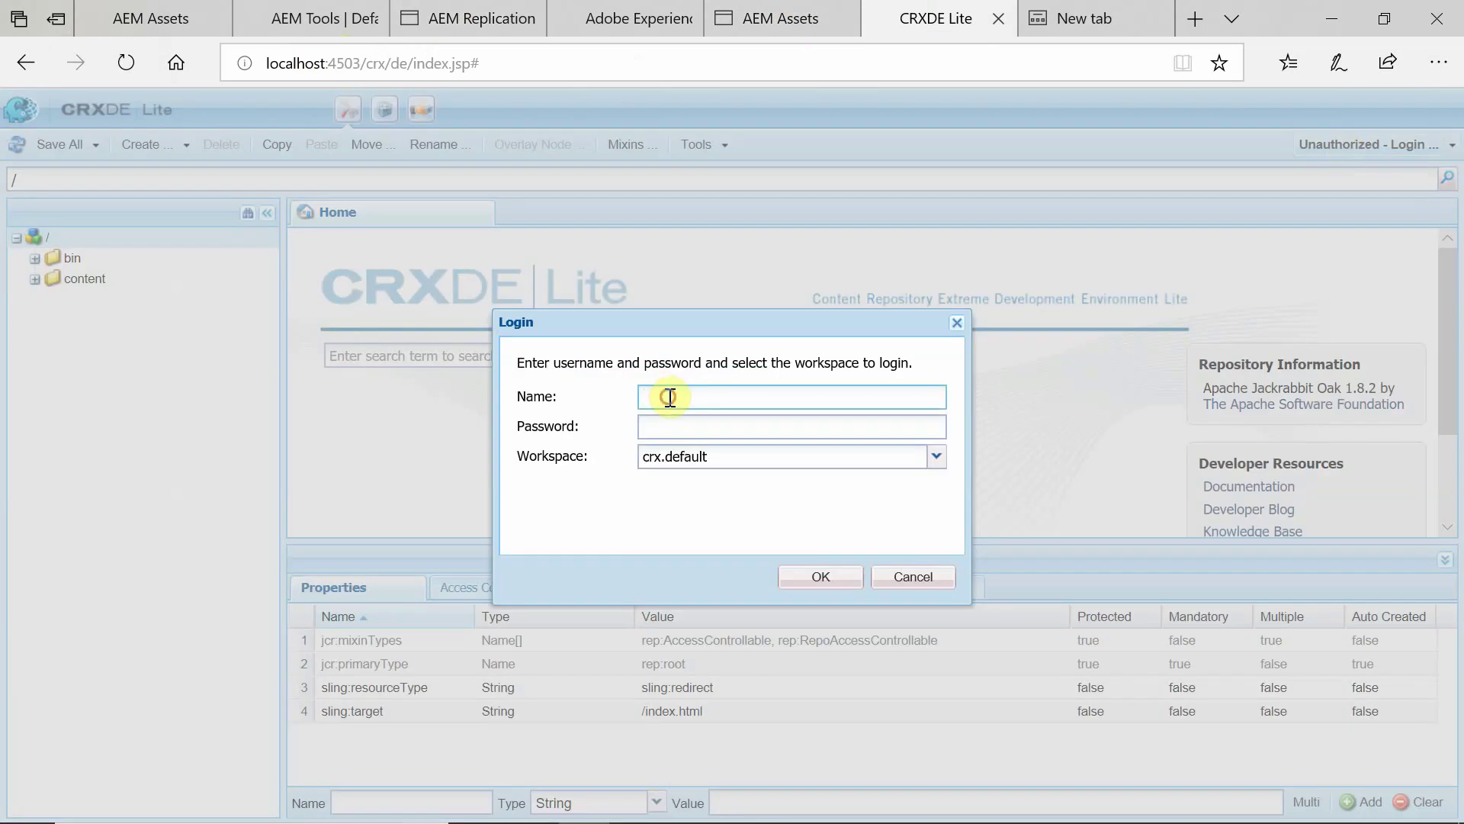
left_click(670, 396)
left_click(692, 432)
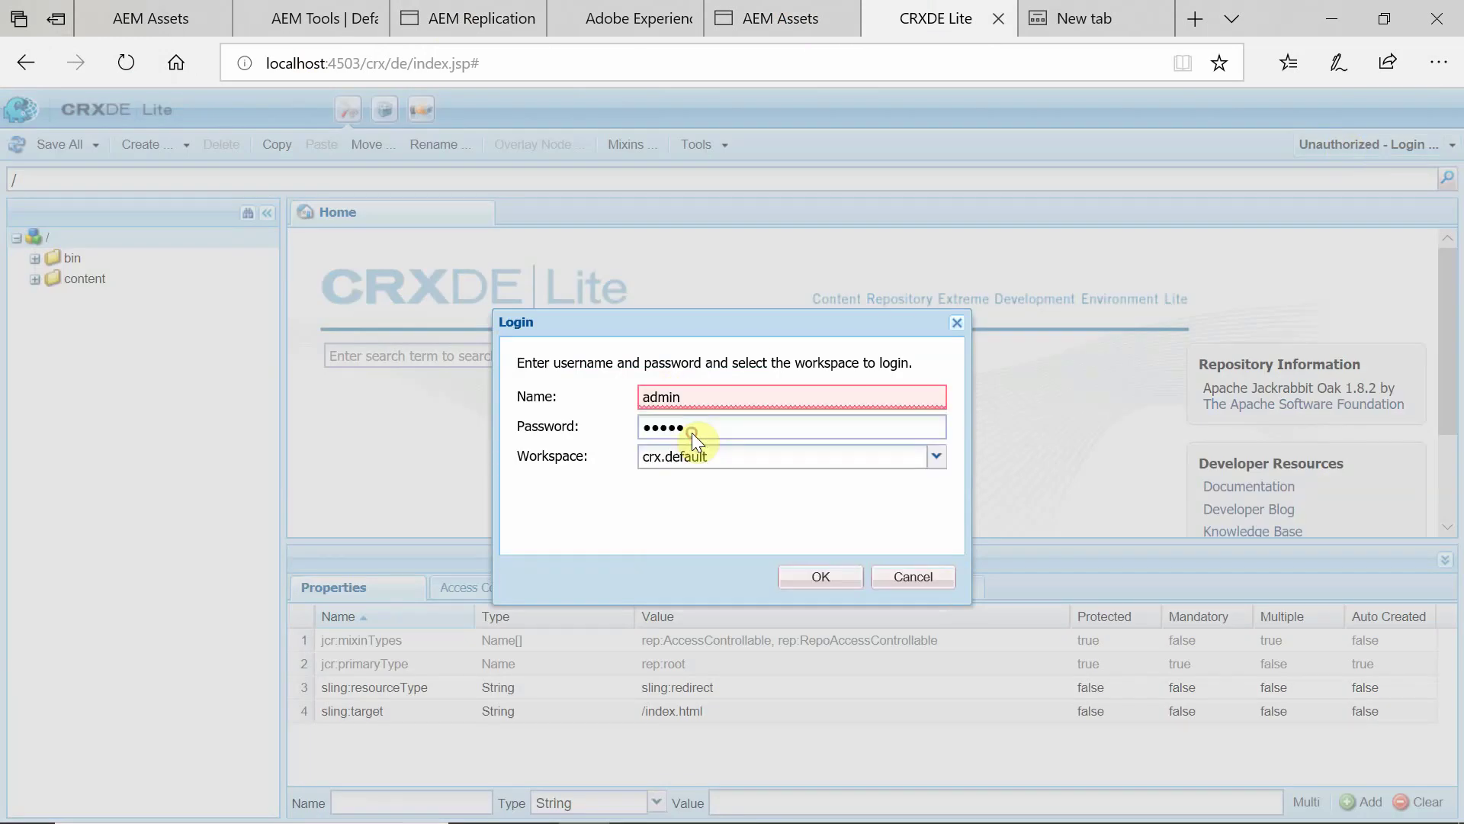
left_click(818, 579)
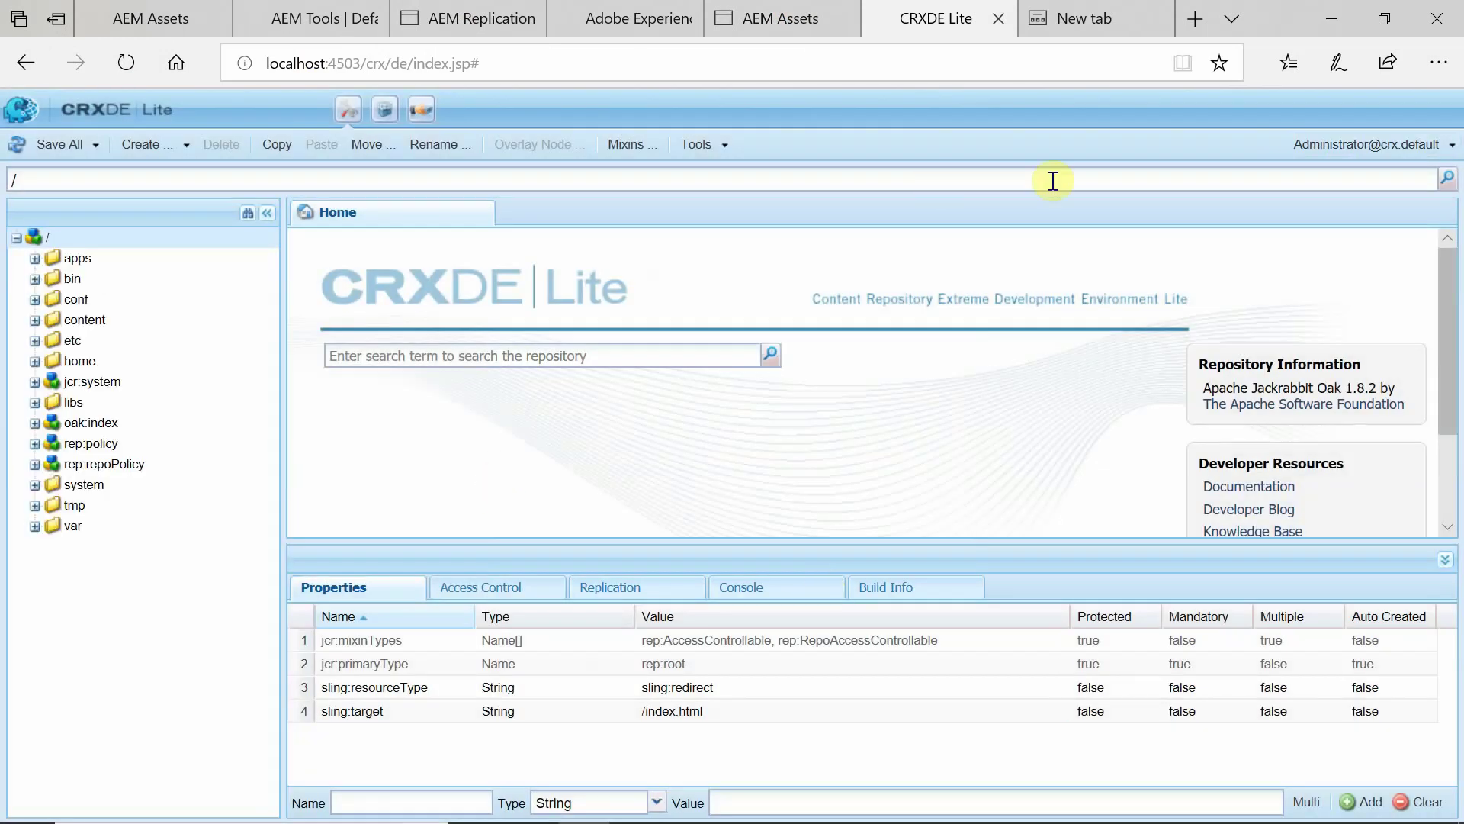
Step: Go to localhost:4503/aem/ and land on the publish instance's Navigation start page
left_click(370, 64)
type("localhost:4503/aem/")
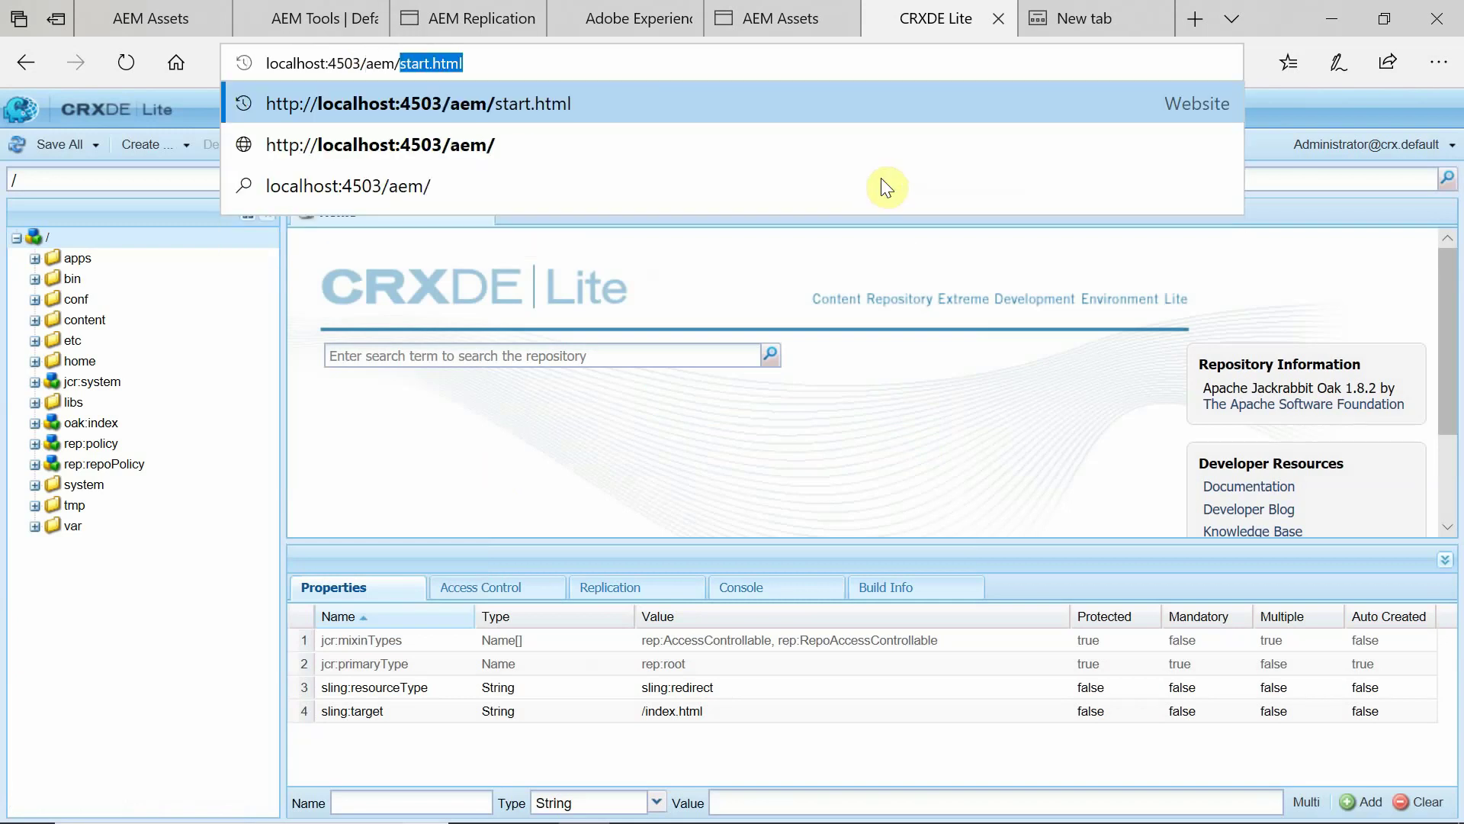
key("Return")
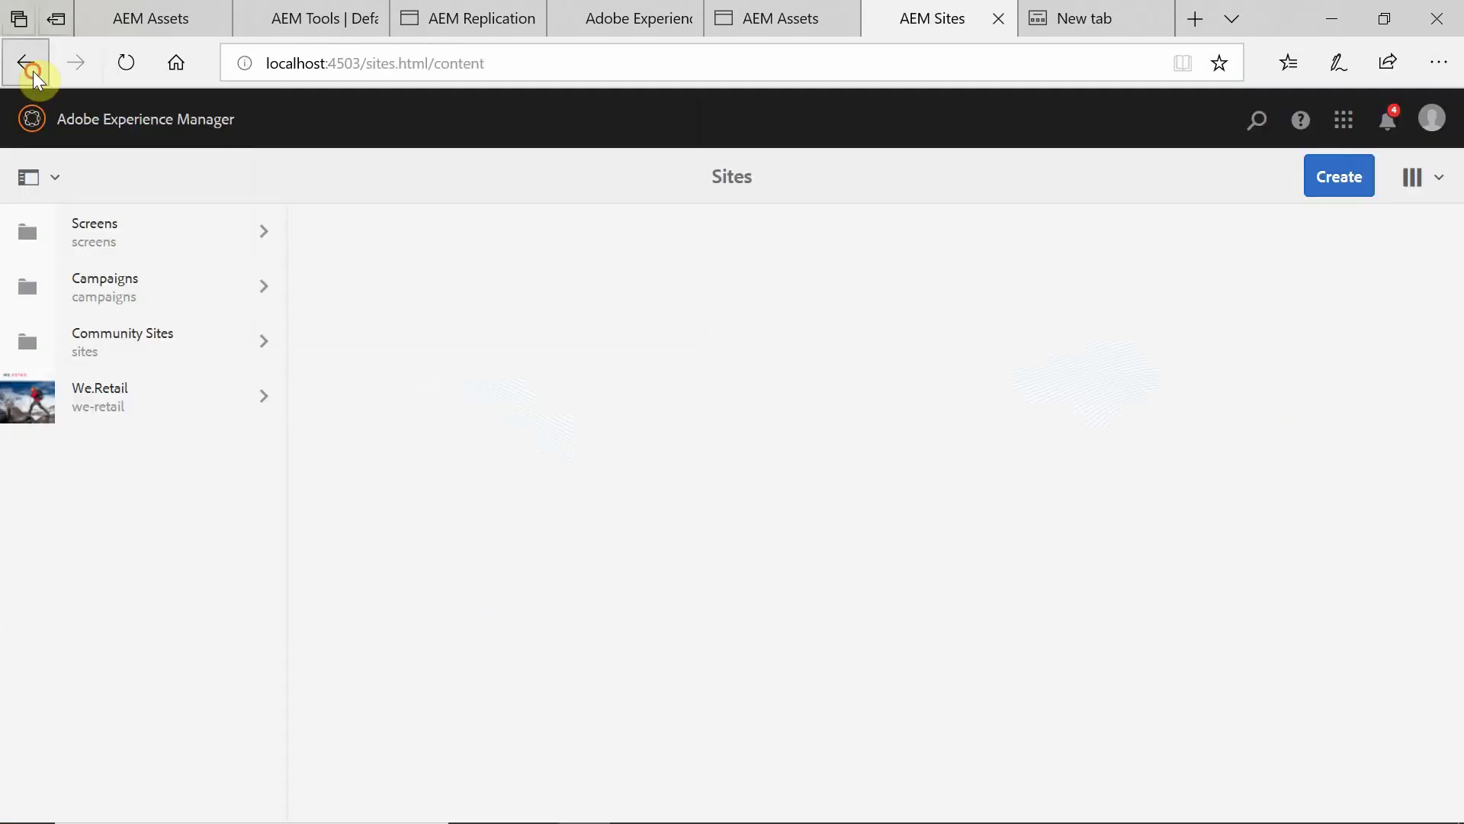
left_click(31, 69)
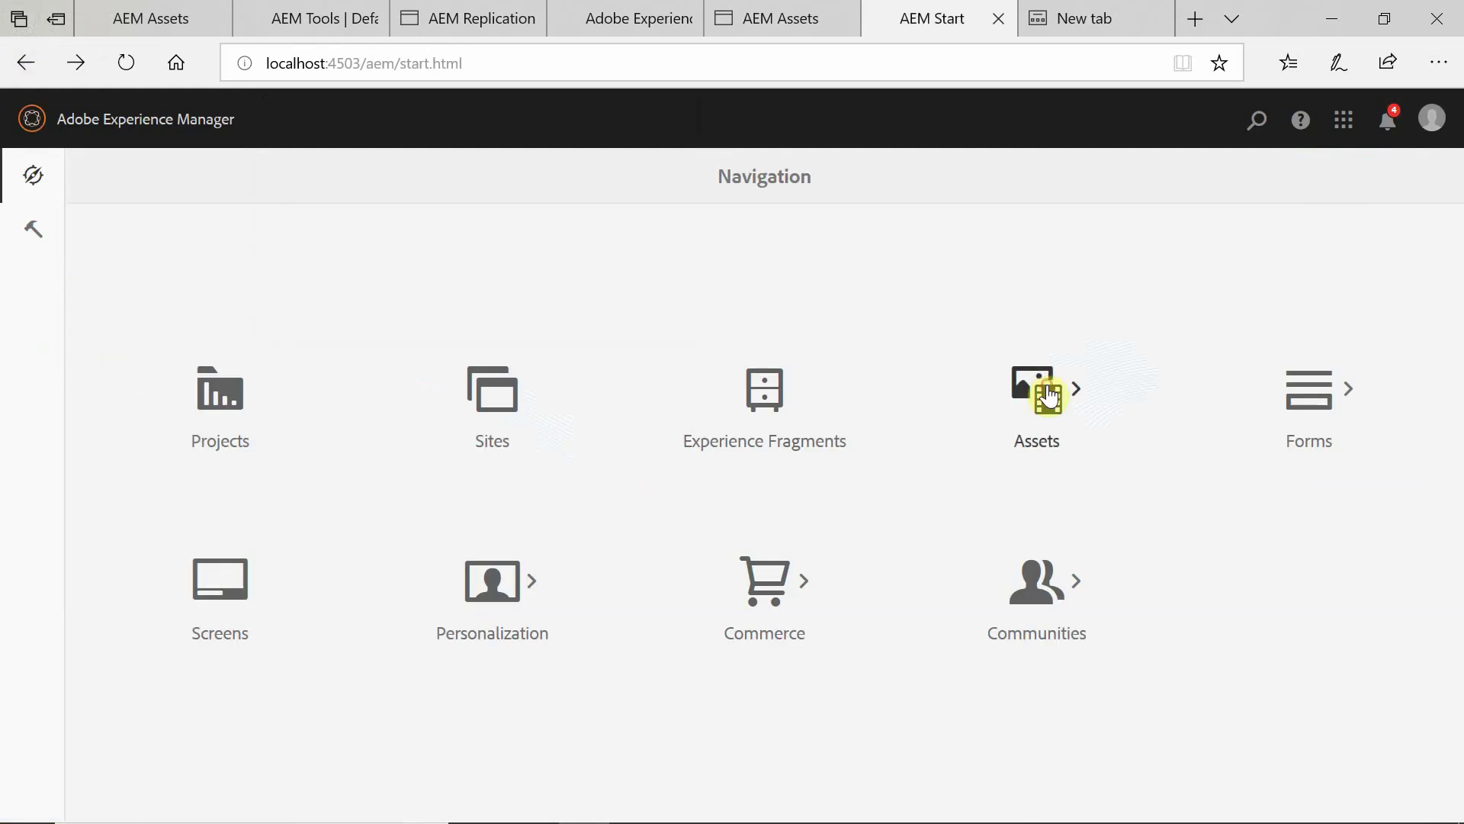
Step: Open the Assets > Files root on the publish instance
left_click(1048, 395)
left_click(221, 395)
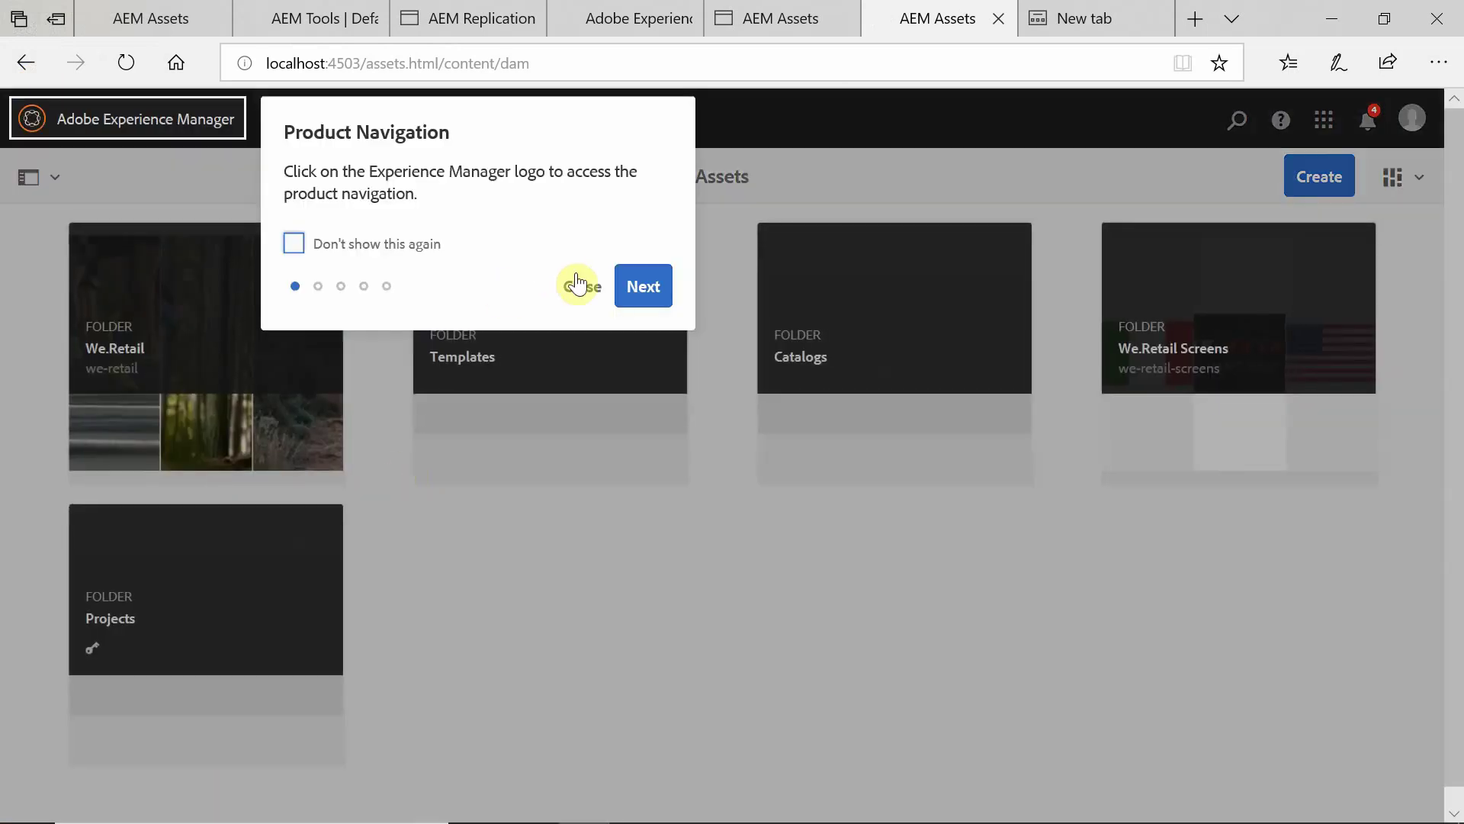
left_click(584, 290)
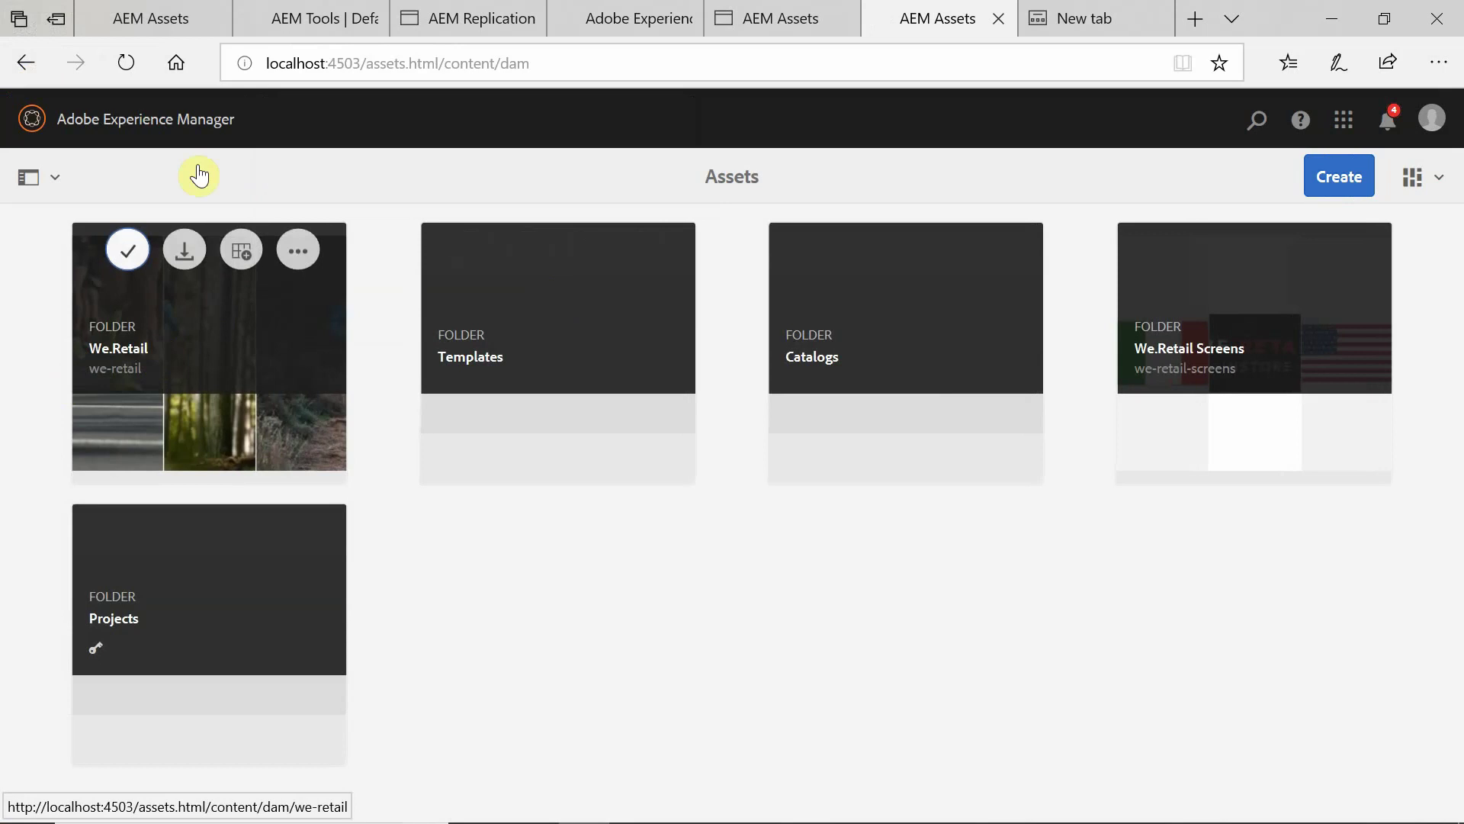
Step: Reuse the thumpnail.png asset path from the author tab to load its details on localhost:4503
left_click(150, 18)
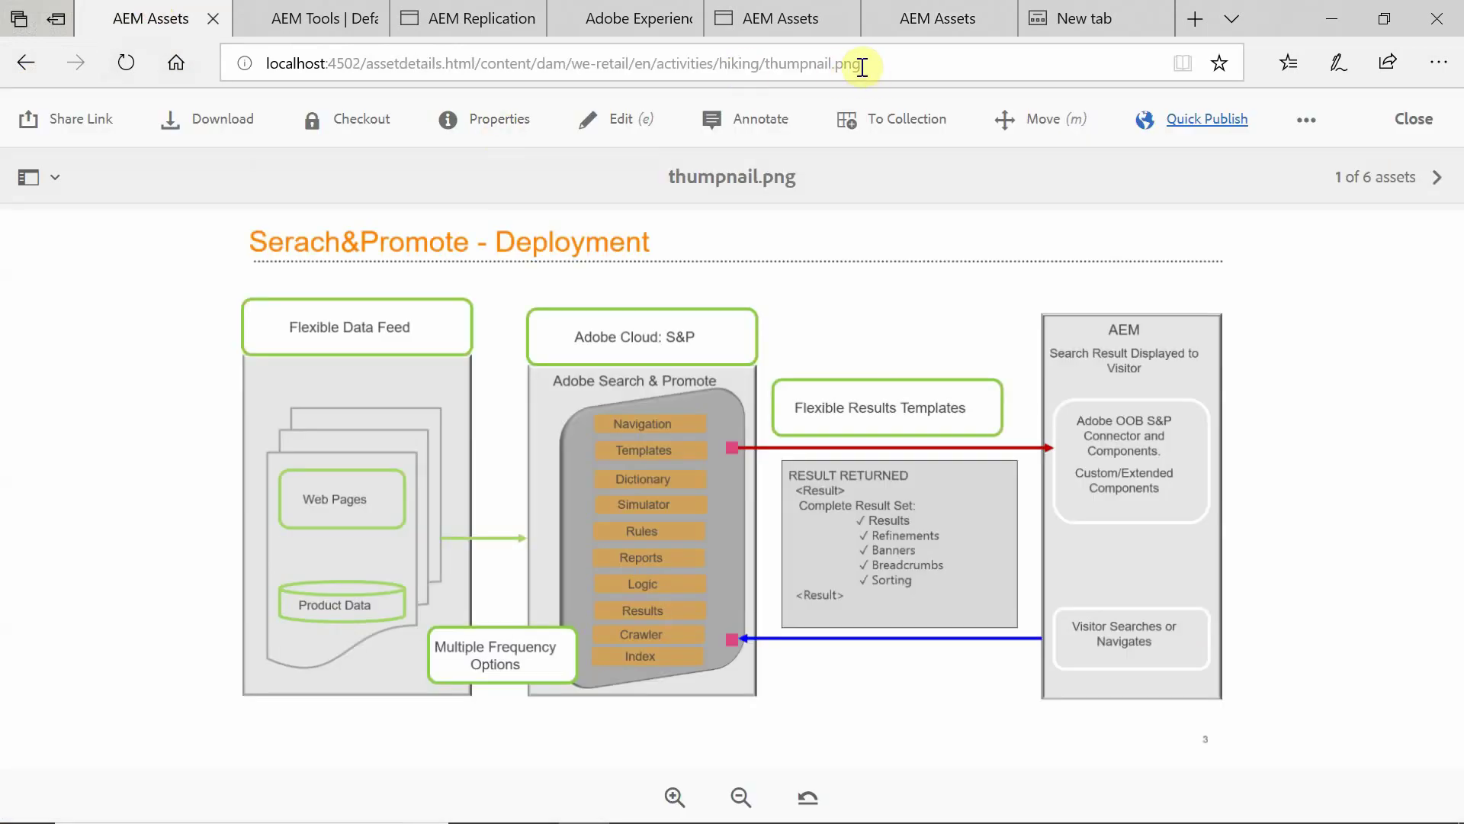
left_click(892, 67)
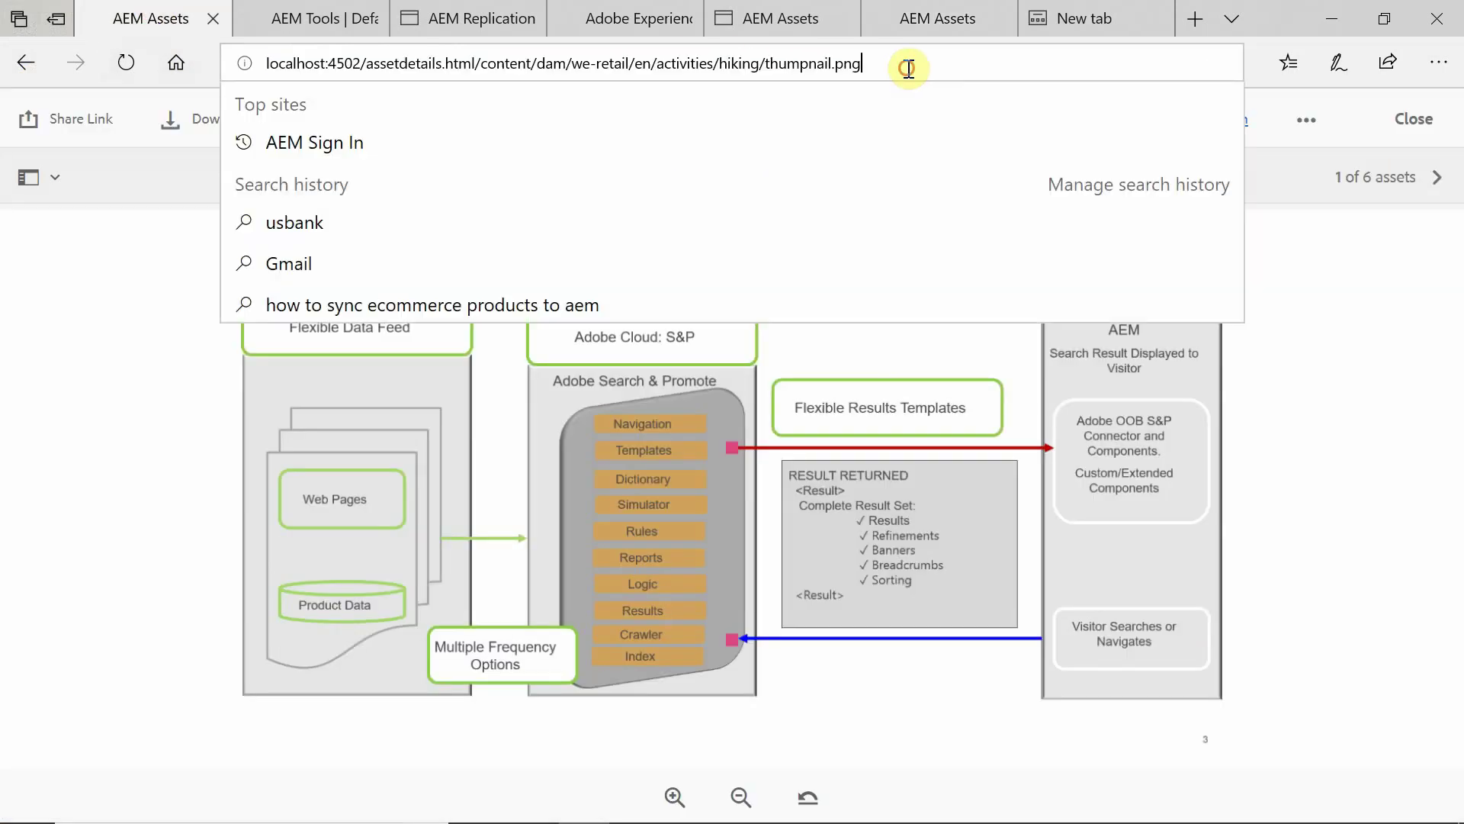
left_click_drag(893, 68, 363, 68)
key("ctrl+c")
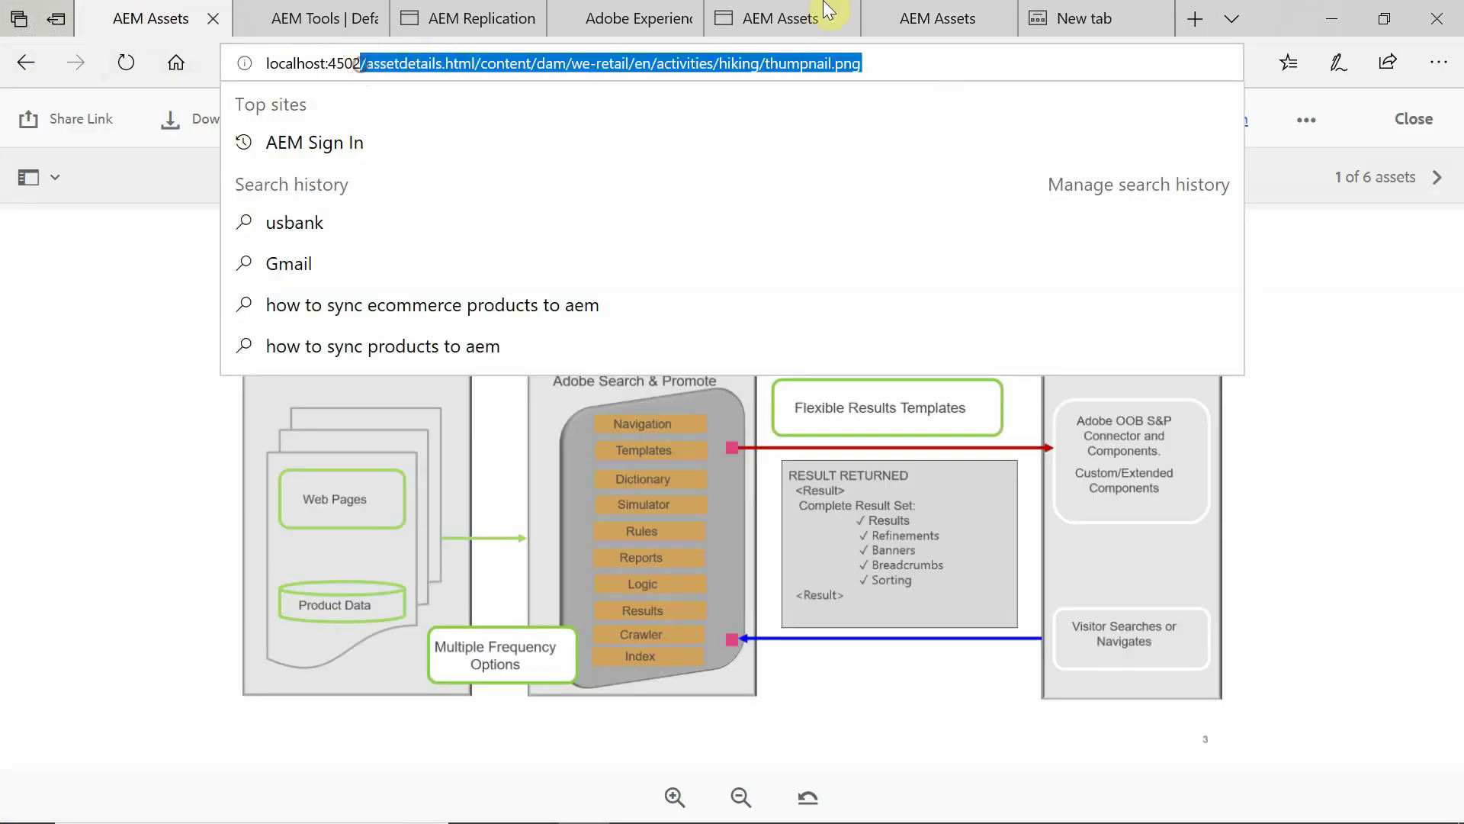
left_click(928, 15)
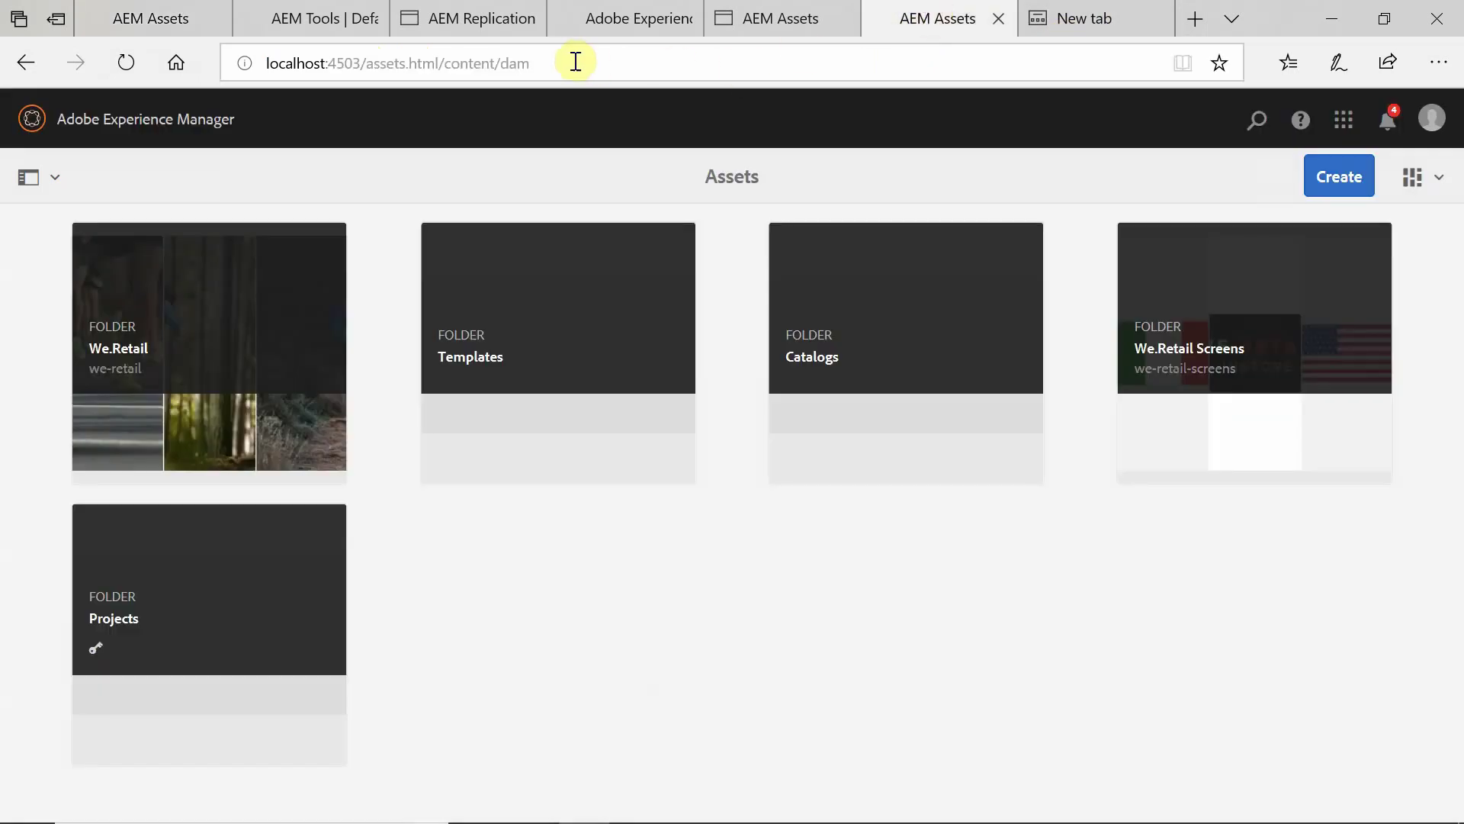
left_click_drag(571, 63, 364, 70)
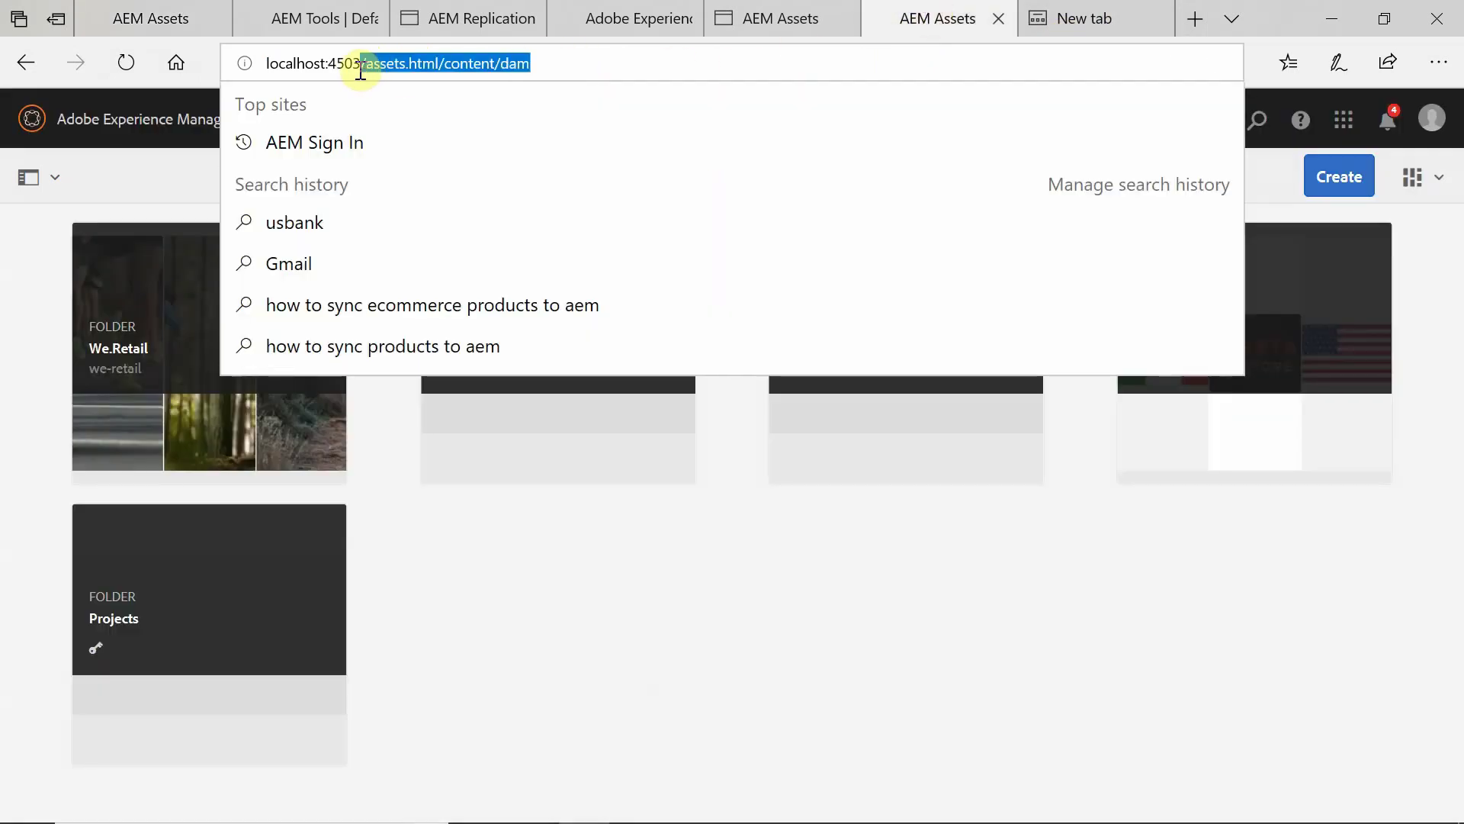
key("ctrl+v")
key("Return")
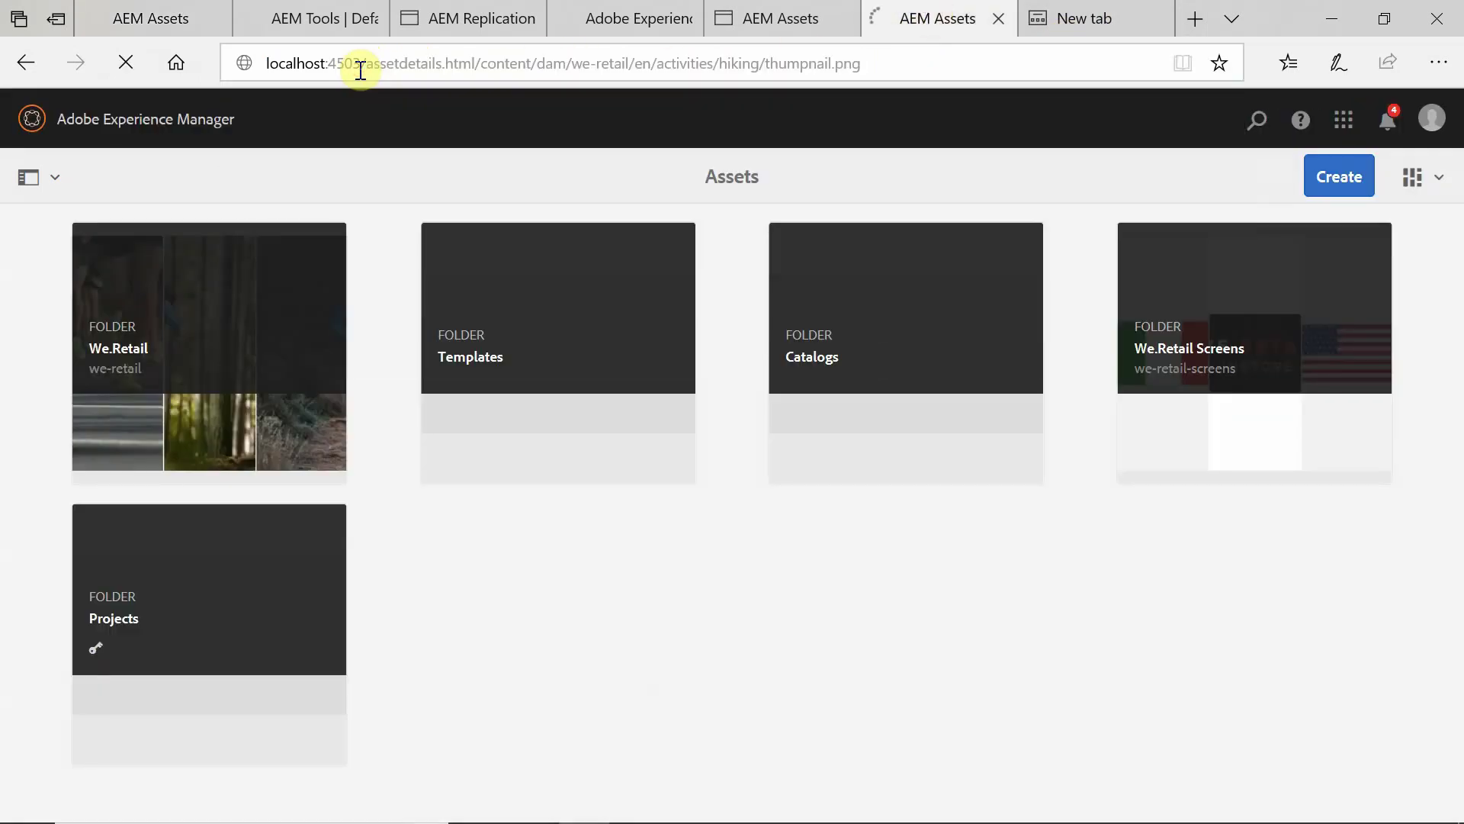